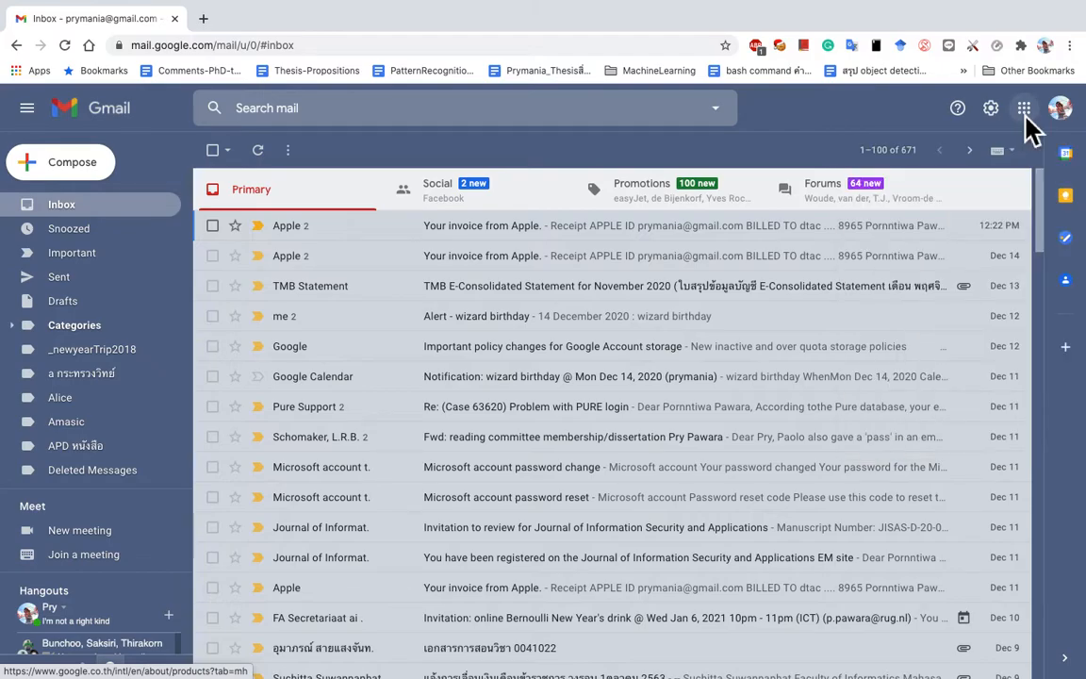
Step: Open Google Drive from Gmail's Google apps launcher
{"action": "left_click", "coordinate": [1024, 113]}
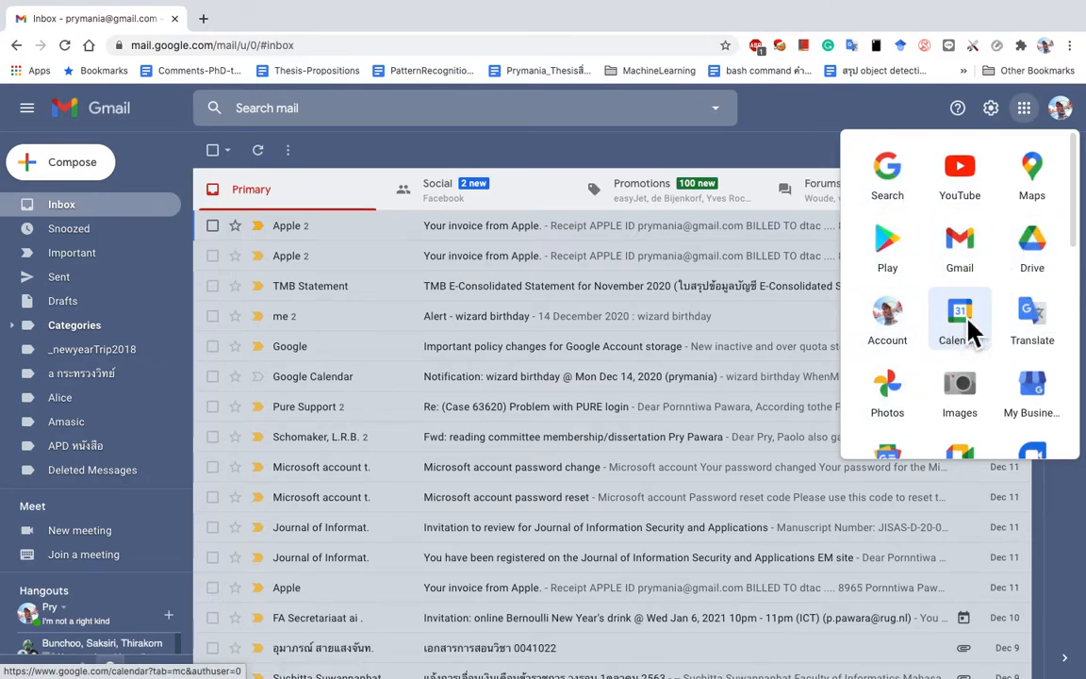
{"action": "left_click", "coordinate": [1032, 255]}
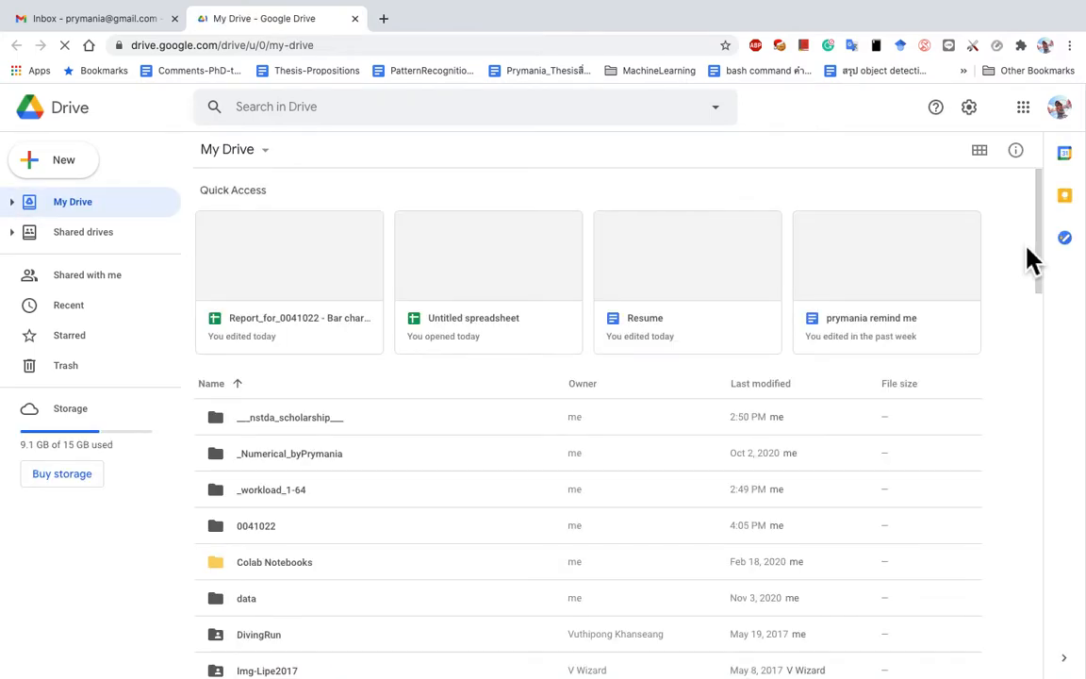
Step: Create a blank Google Docs document from Drive's New menu
{"action": "left_click", "coordinate": [85, 172]}
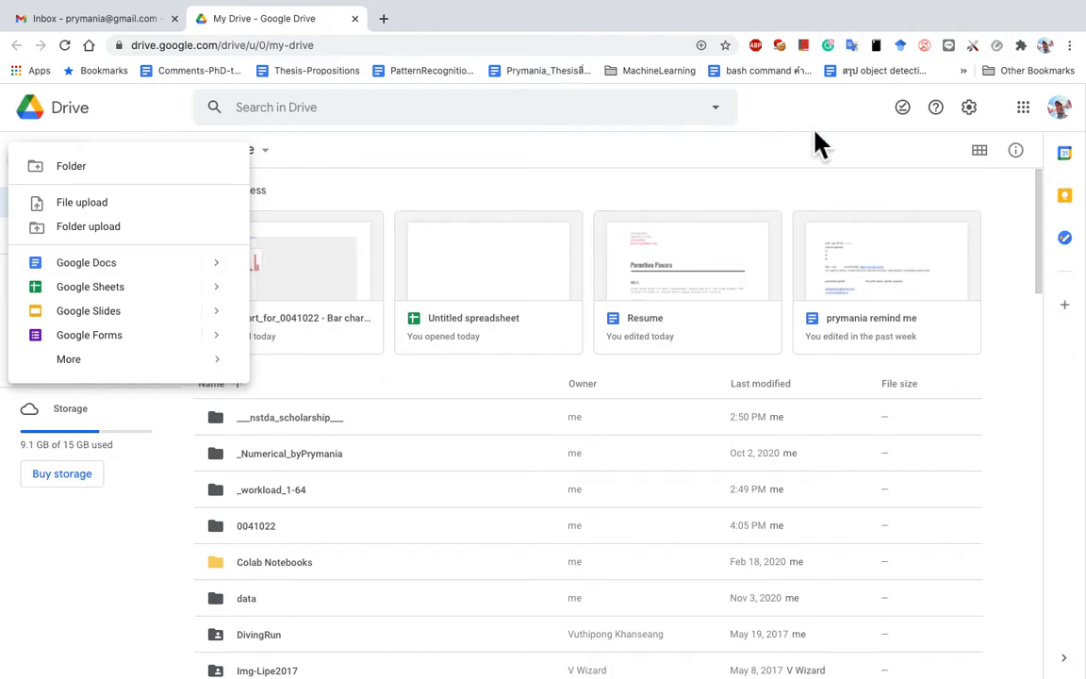
{"action": "left_click", "coordinate": [943, 153]}
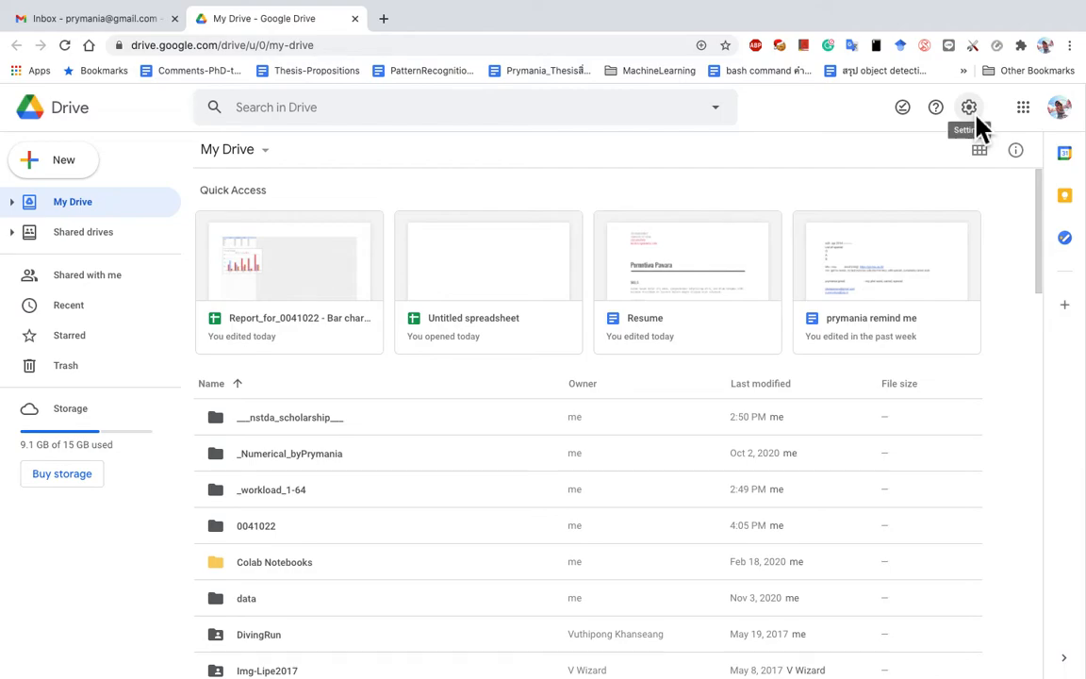
{"action": "left_click", "coordinate": [74, 173]}
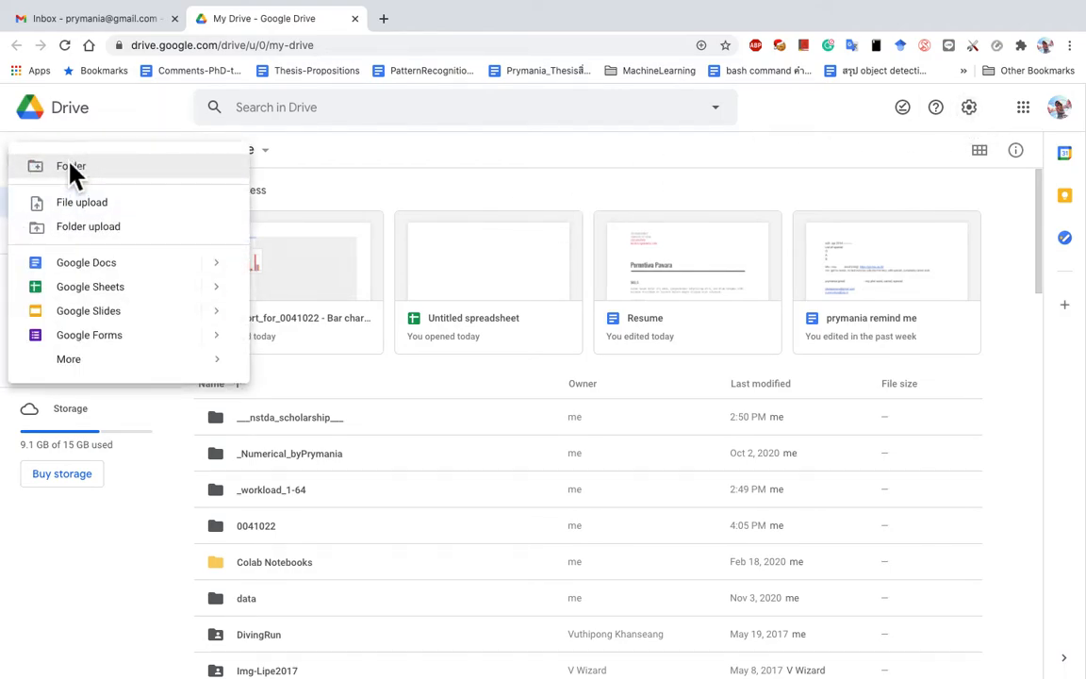
{"action": "left_click", "coordinate": [136, 282]}
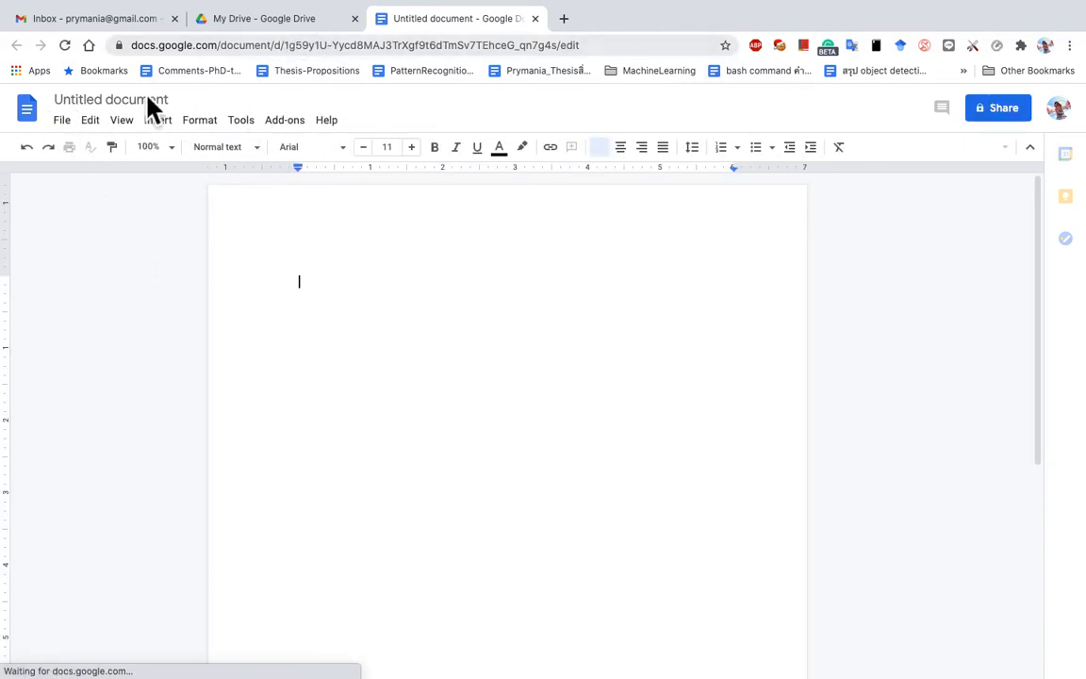
Step: Go from My Drive's settings to the Google Account language settings page
{"action": "left_click", "coordinate": [275, 27]}
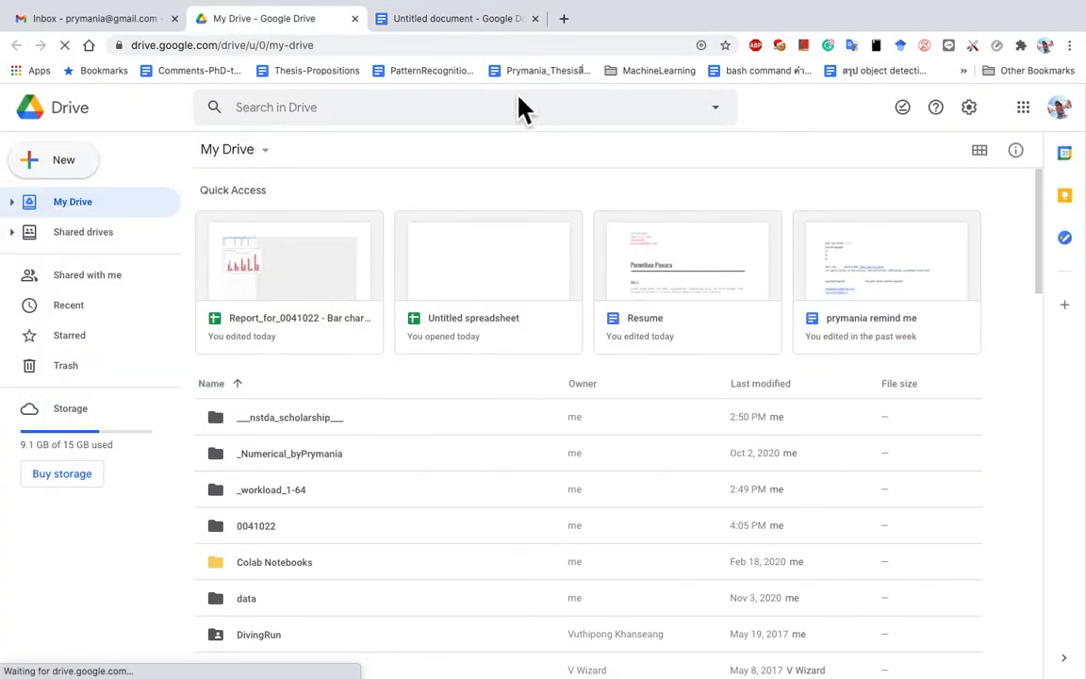
{"action": "left_click", "coordinate": [460, 26]}
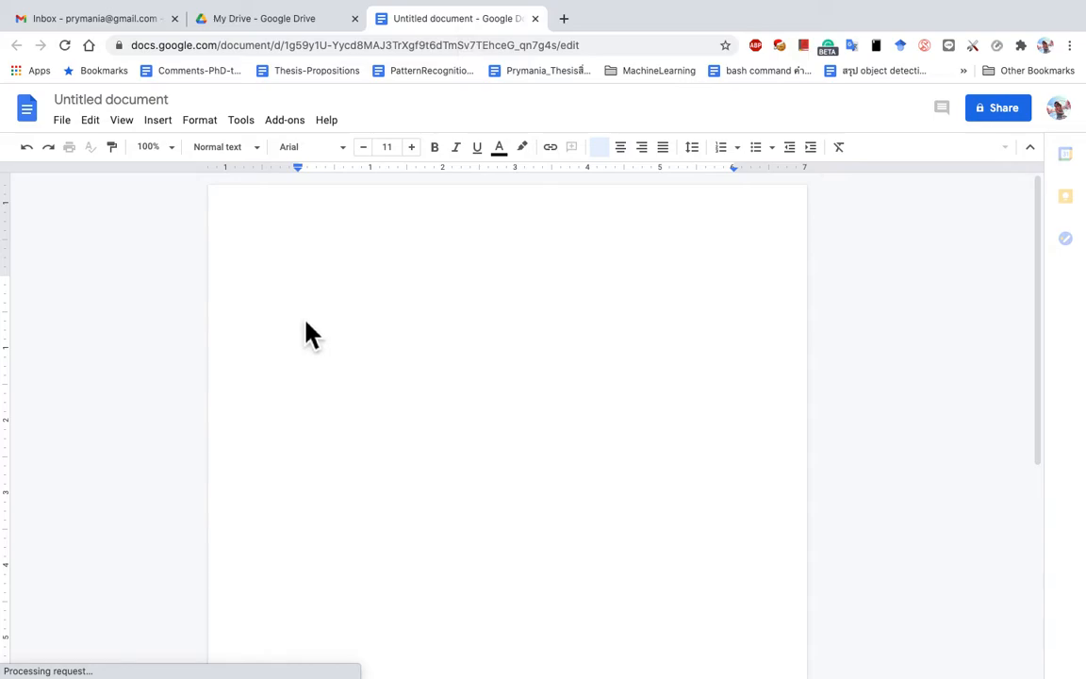
{"action": "left_click", "coordinate": [257, 29]}
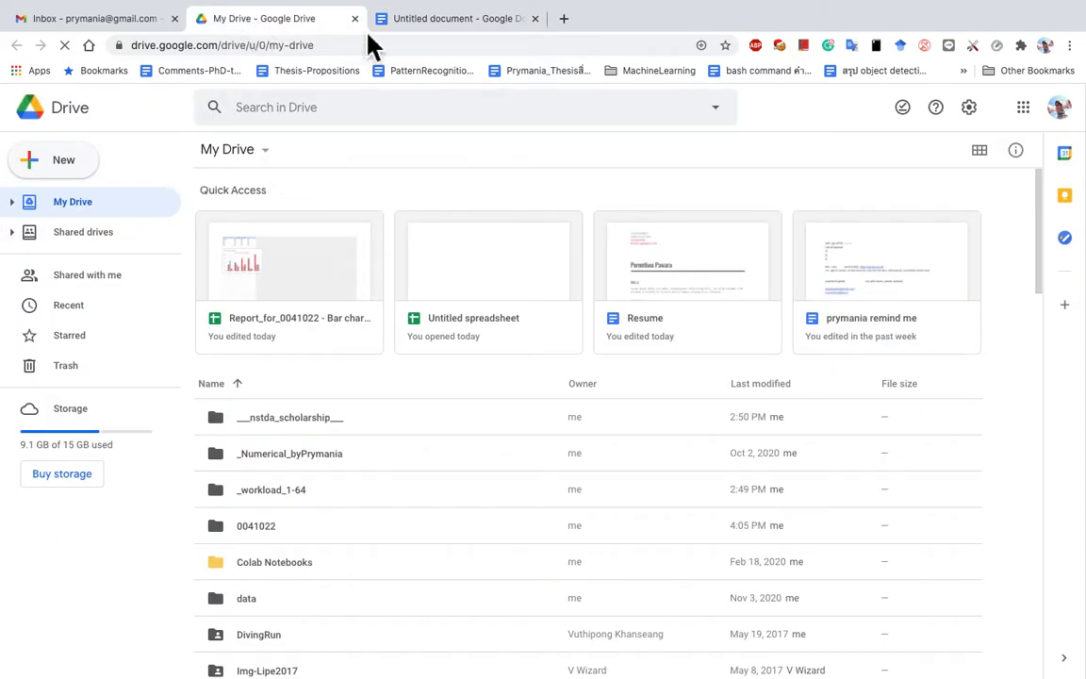
{"action": "left_click", "coordinate": [977, 109]}
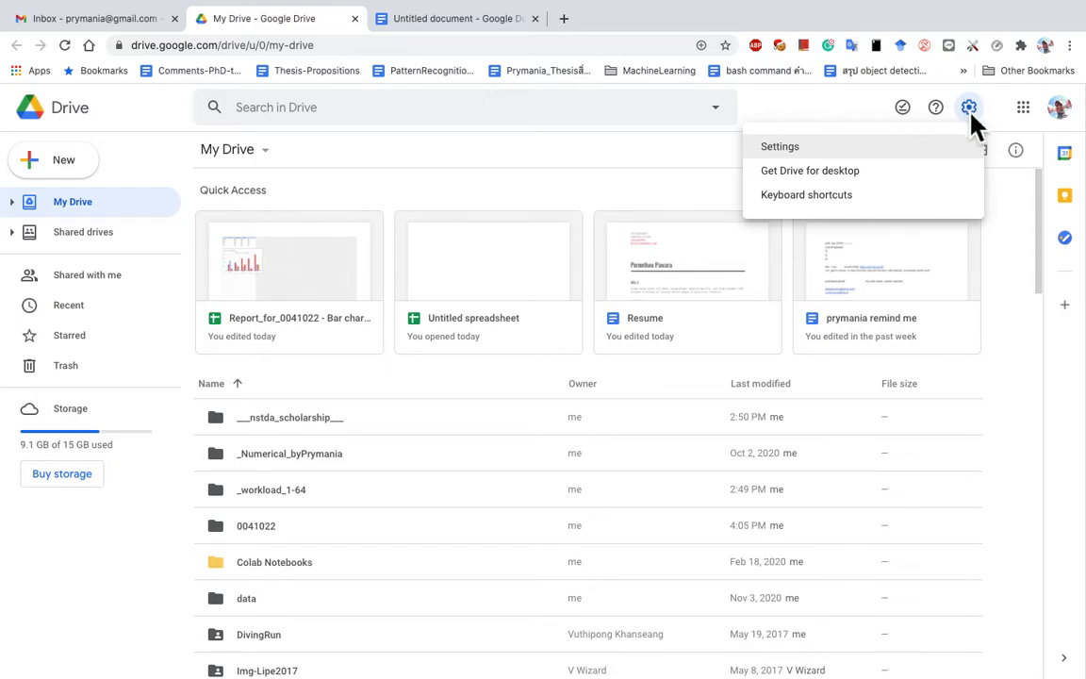
{"action": "left_click", "coordinate": [818, 151]}
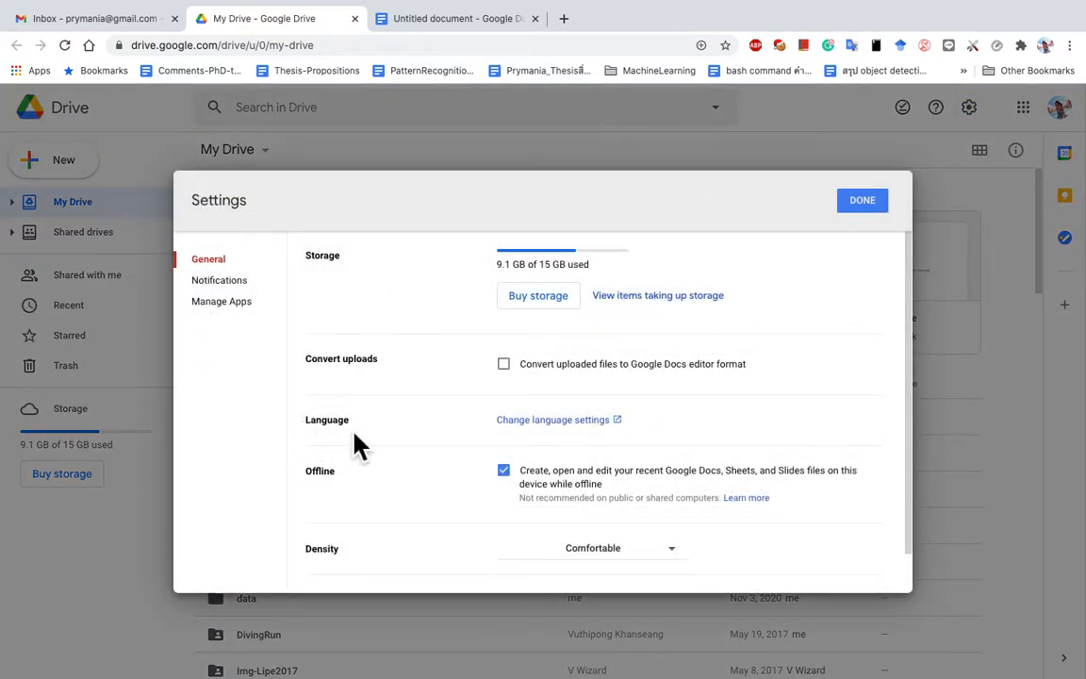
{"action": "left_click", "coordinate": [581, 427]}
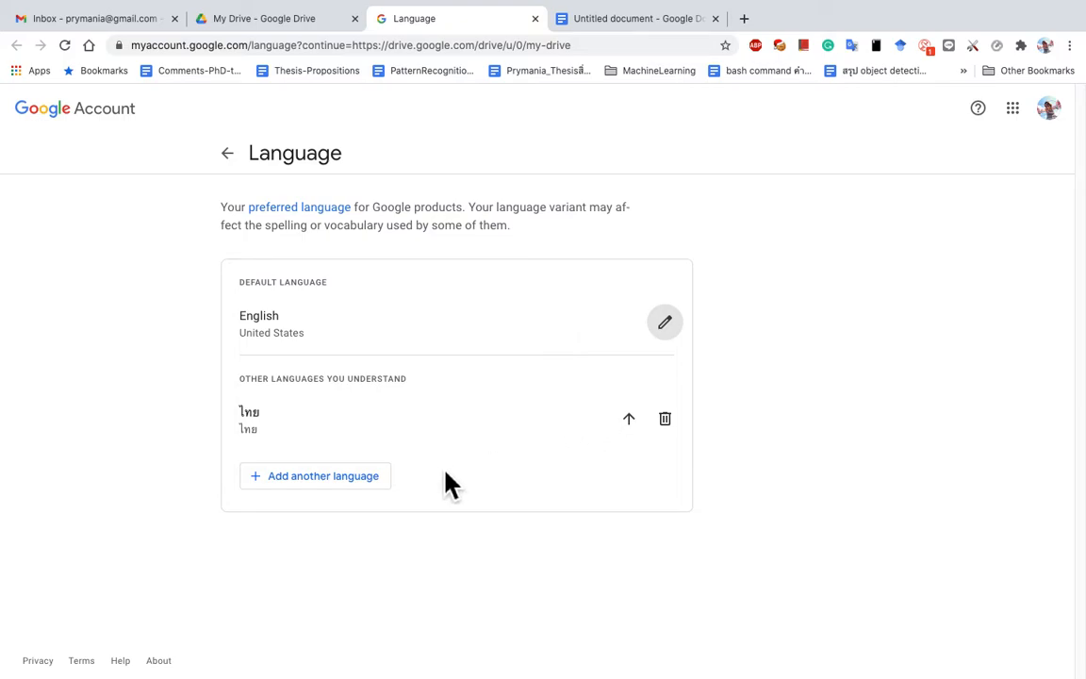
Step: Remove Thai, re-add ไทย (Thai) by searching 'tha', and move it up to default
{"action": "left_click", "coordinate": [664, 421]}
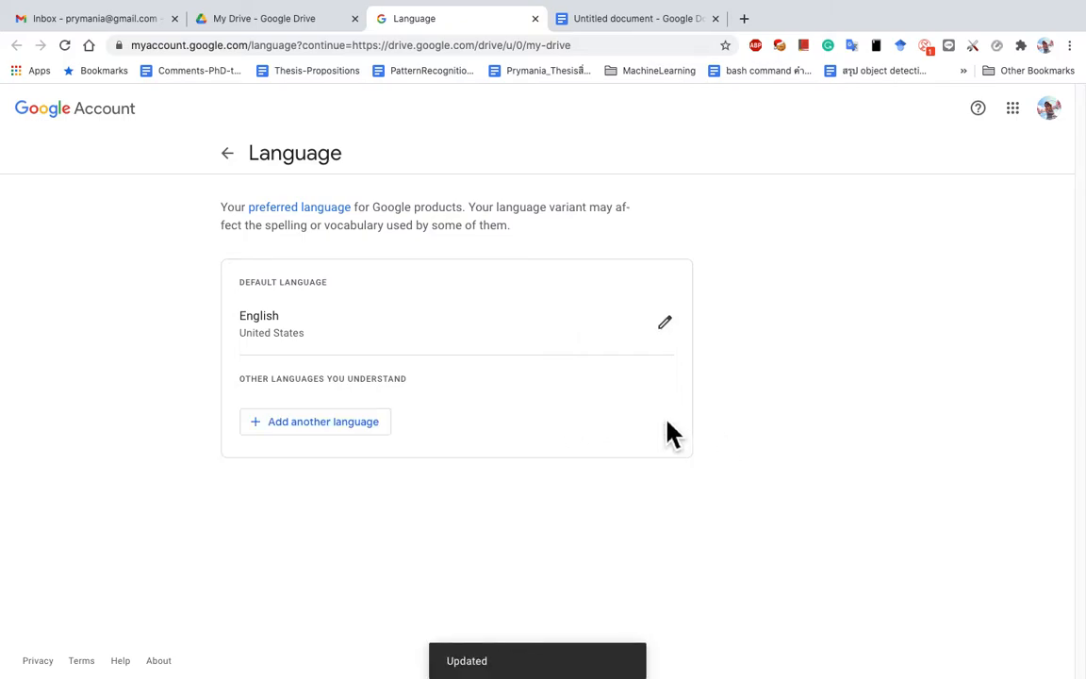
{"action": "left_click", "coordinate": [351, 435]}
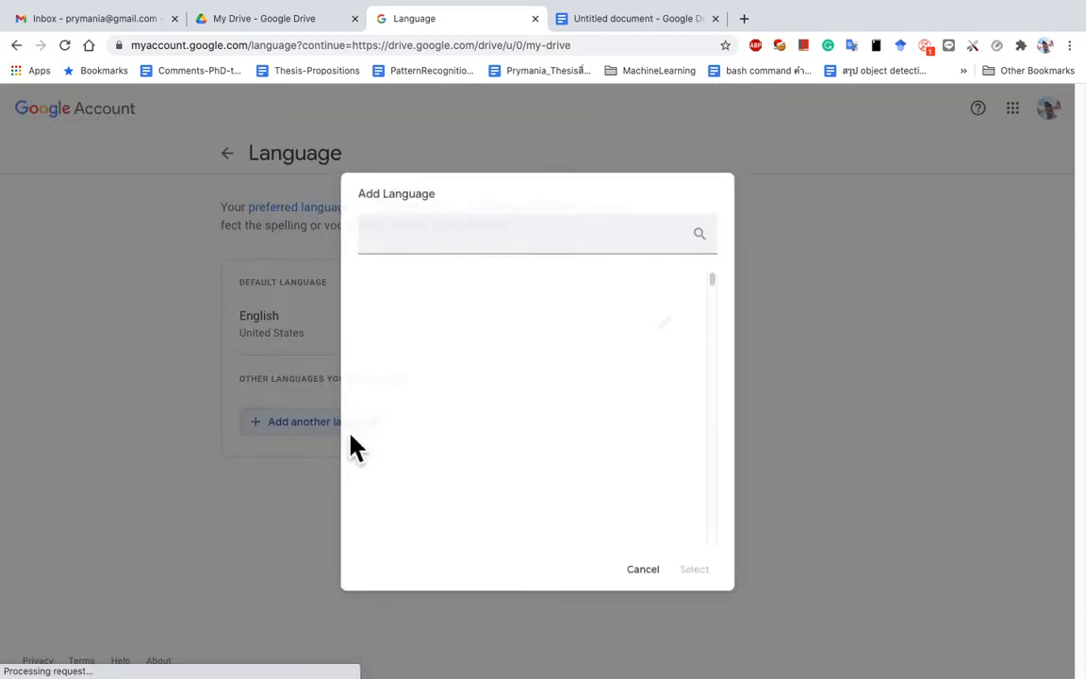
{"action": "scroll", "coordinate": [572, 364], "scroll_direction": "down", "scroll_amount": 5}
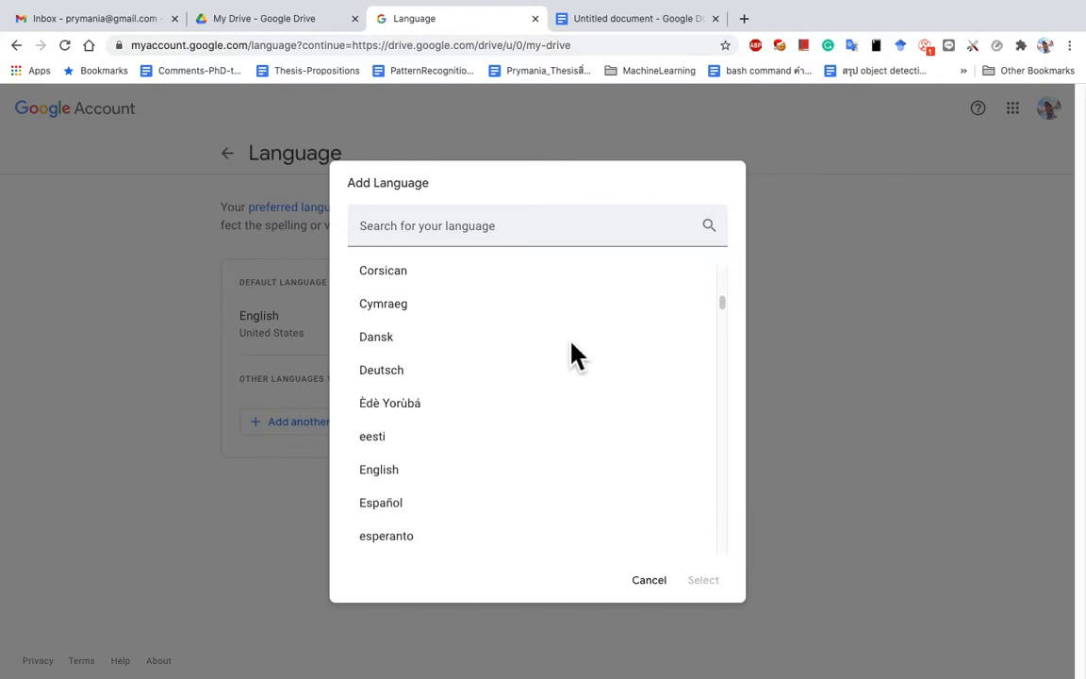
{"action": "left_click", "coordinate": [571, 243]}
{"action": "type", "text": "tha"}
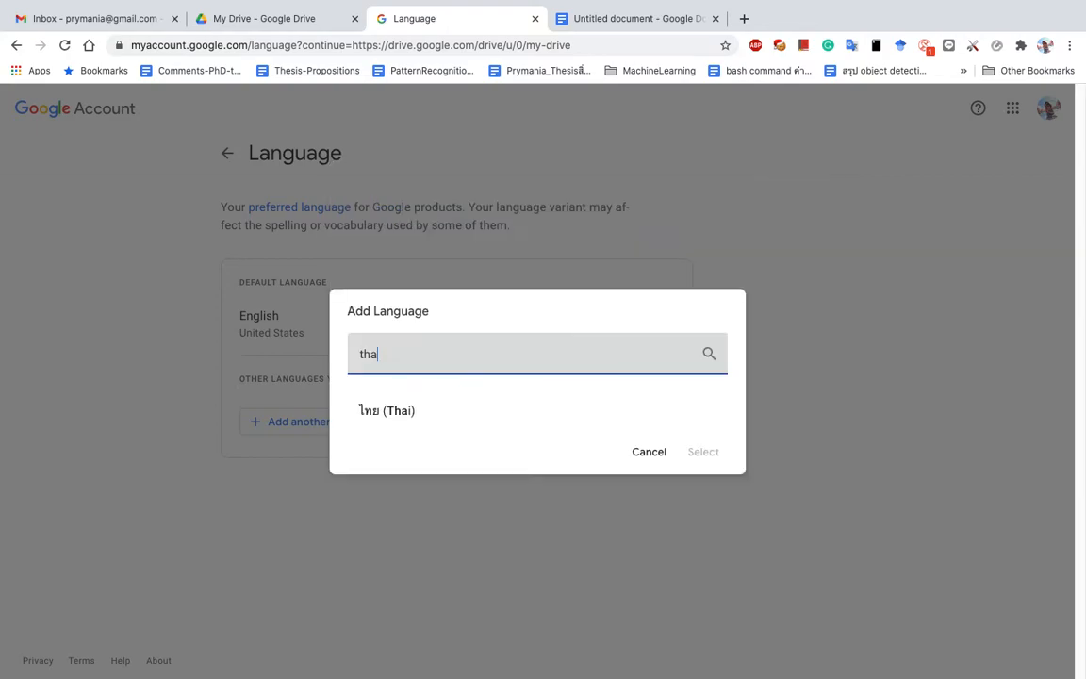
{"action": "left_click", "coordinate": [388, 418]}
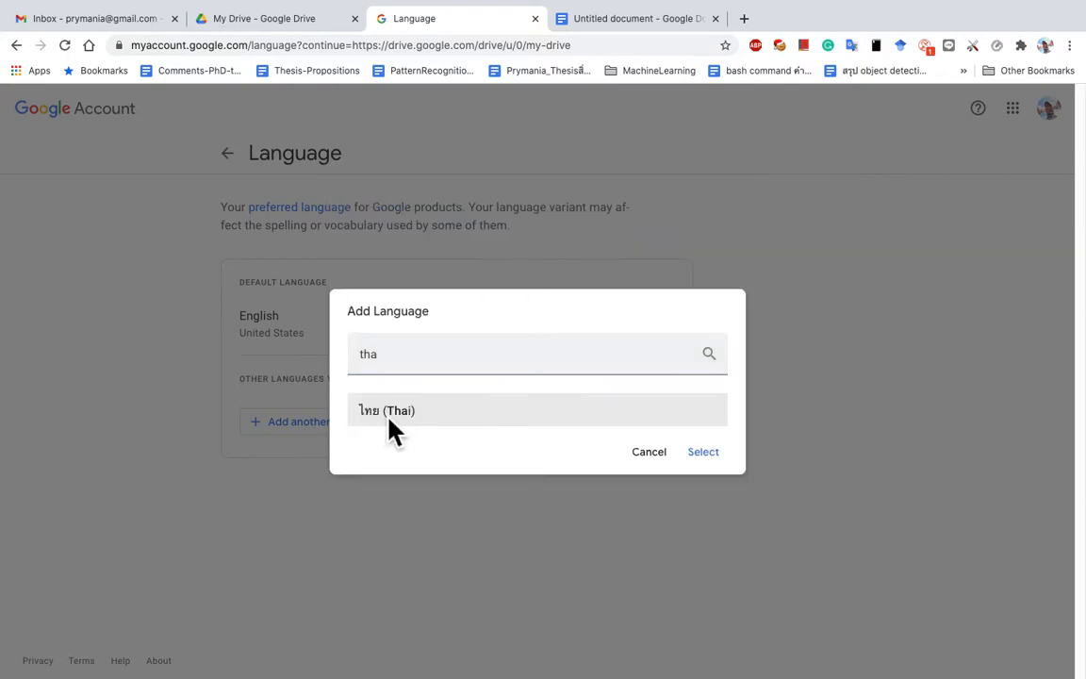
{"action": "left_click", "coordinate": [703, 453]}
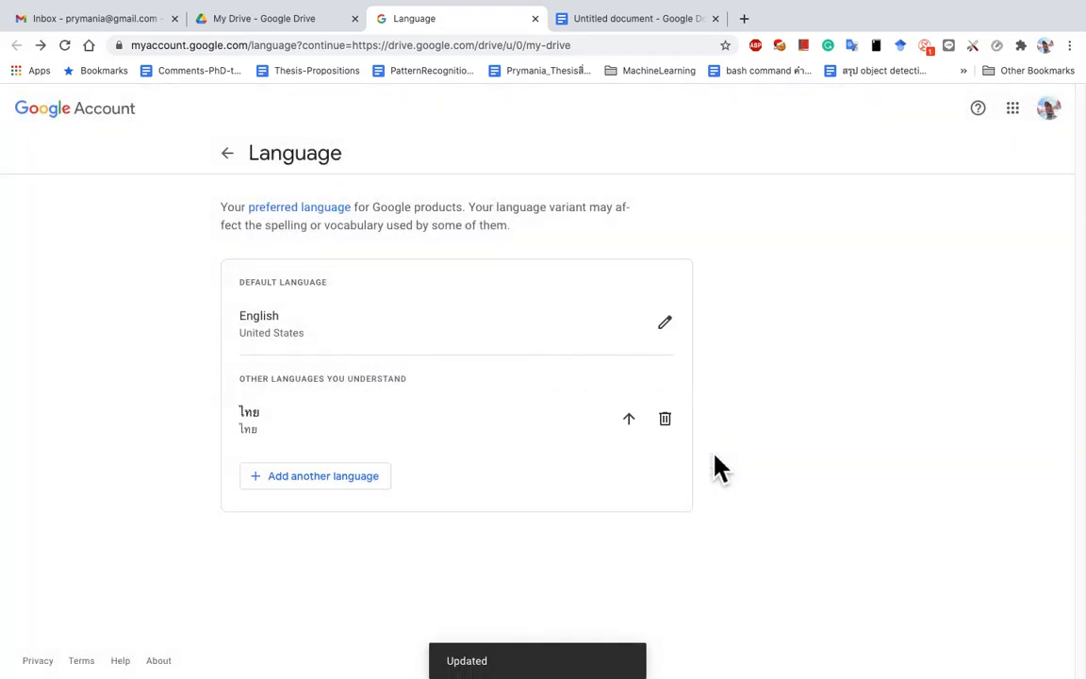
{"action": "left_click", "coordinate": [629, 420]}
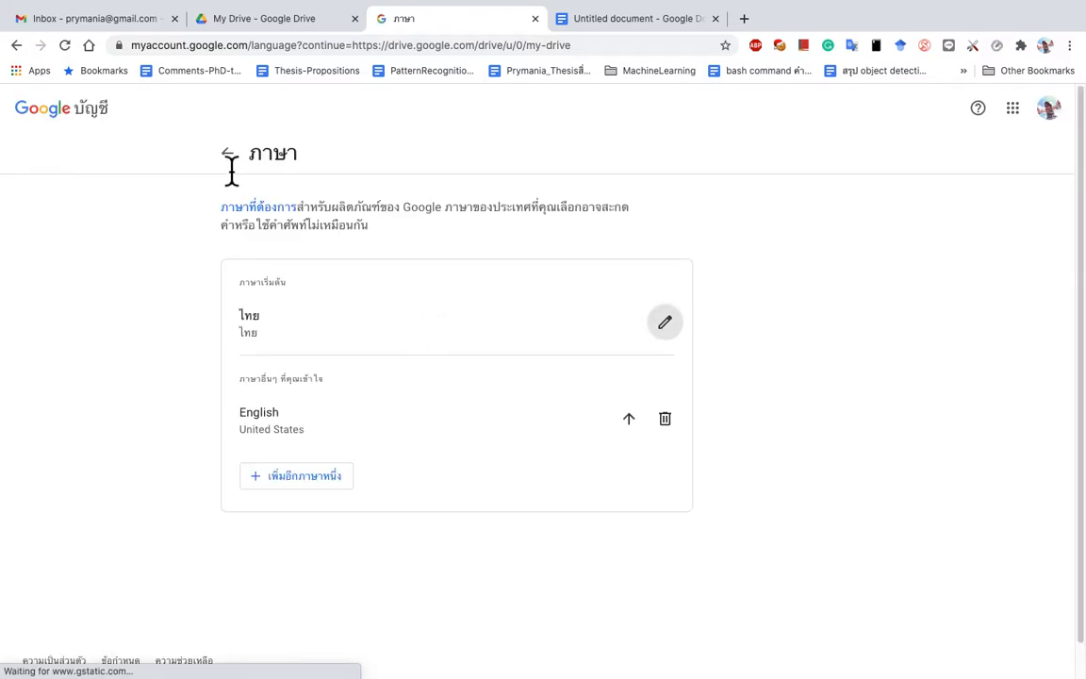
Step: Back in the Thai Drive, create a blank Google เอกสาร document from ใหม่ (New)
{"action": "left_click", "coordinate": [231, 171]}
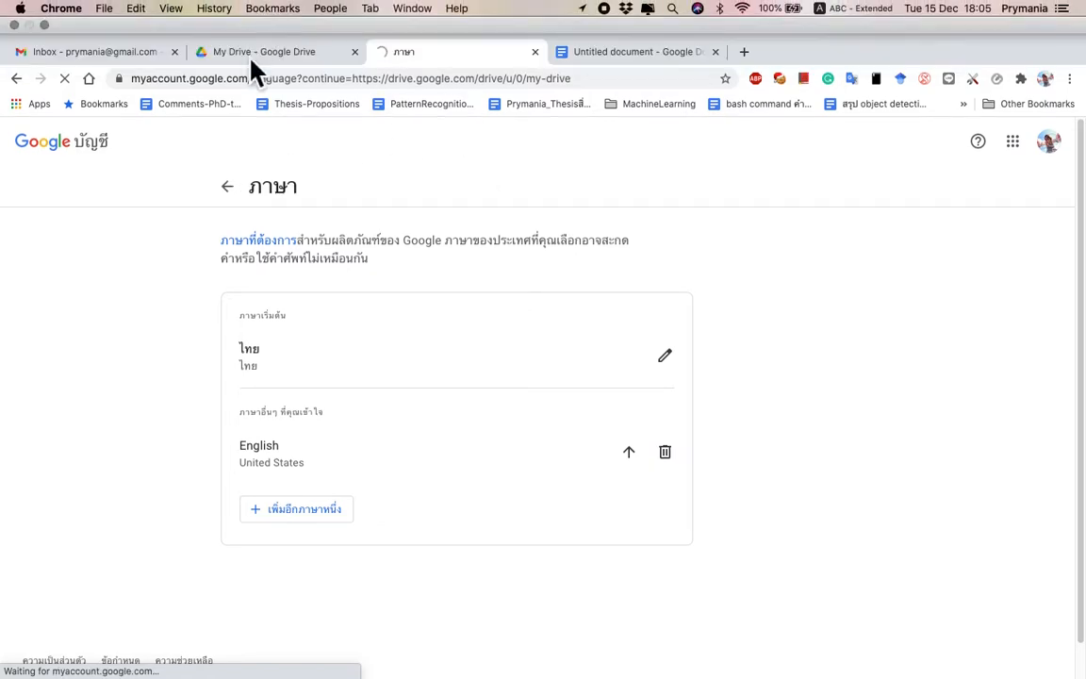
{"action": "left_click", "coordinate": [227, 156]}
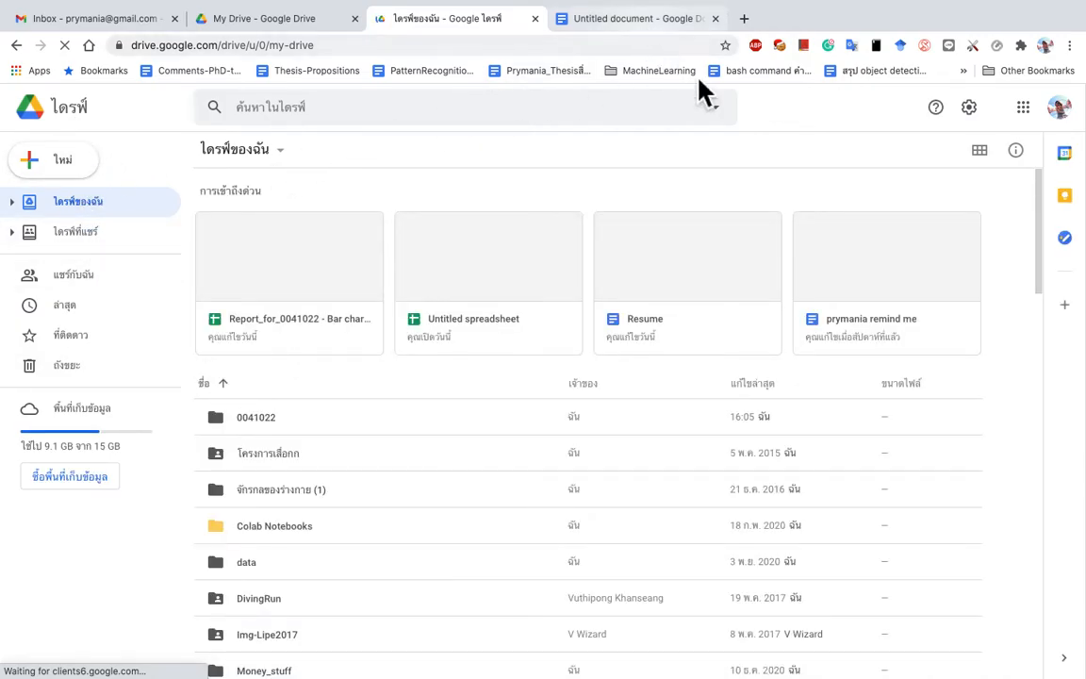
{"action": "left_click", "coordinate": [64, 162]}
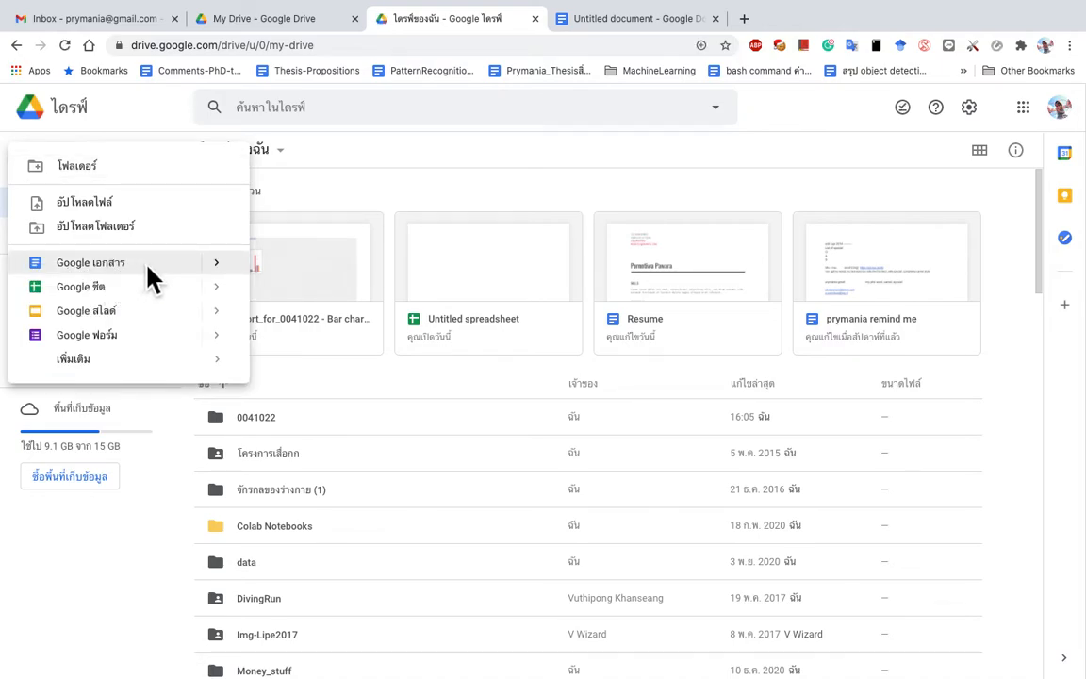
{"action": "left_click", "coordinate": [184, 266]}
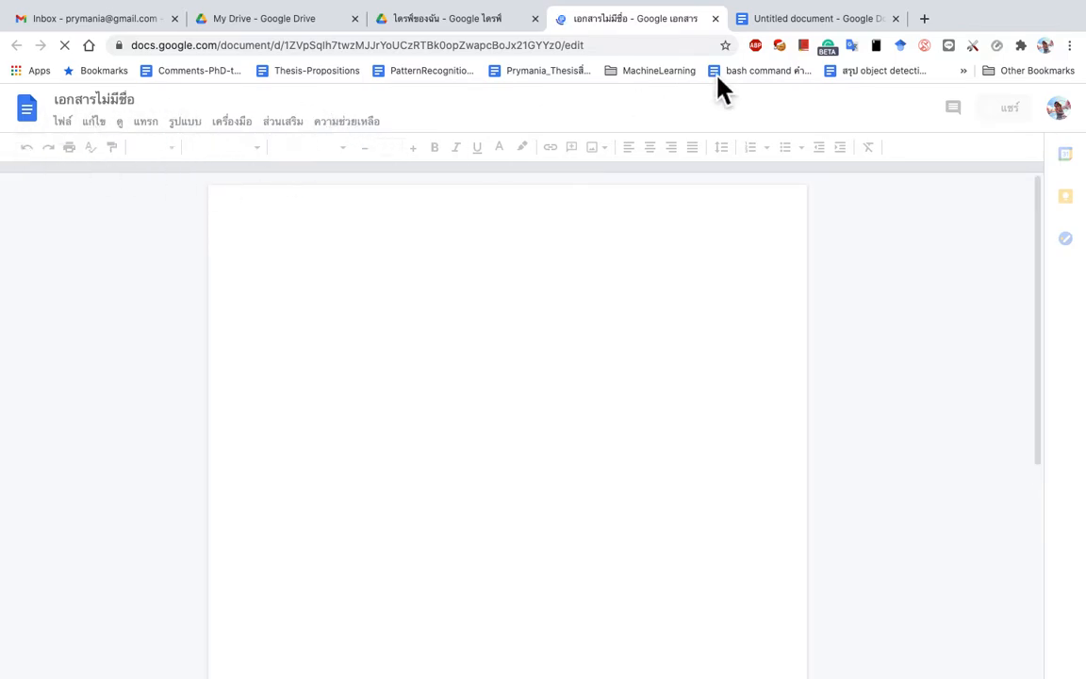
Step: Make English the Google Account default language again through Drive's settings
{"action": "left_click", "coordinate": [842, 23]}
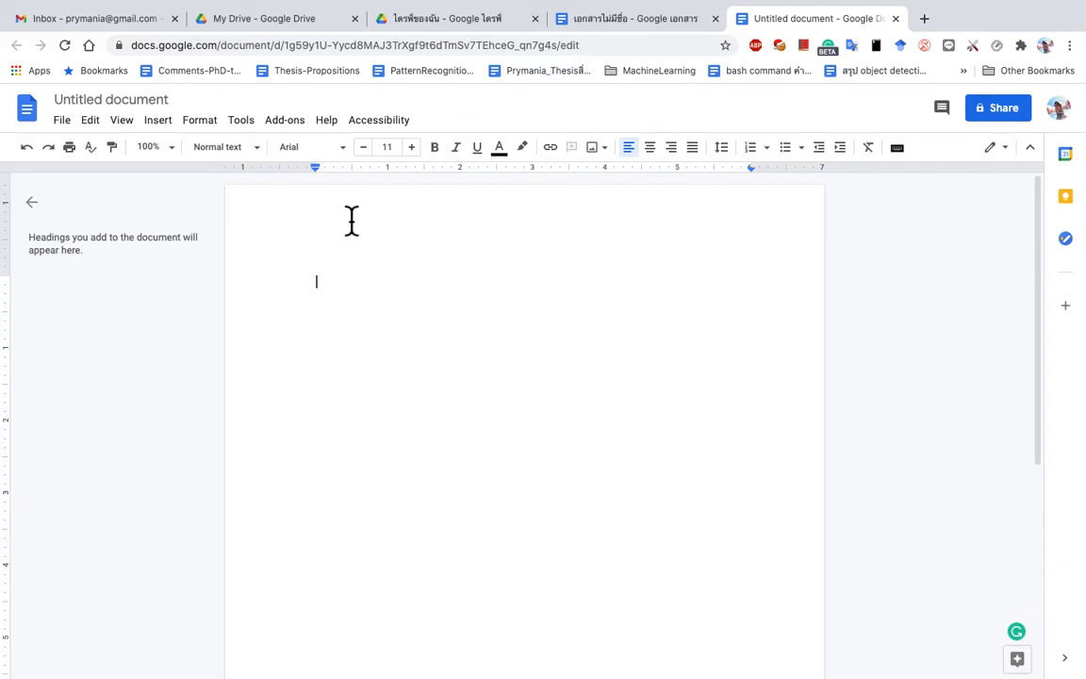
{"action": "left_click", "coordinate": [464, 21]}
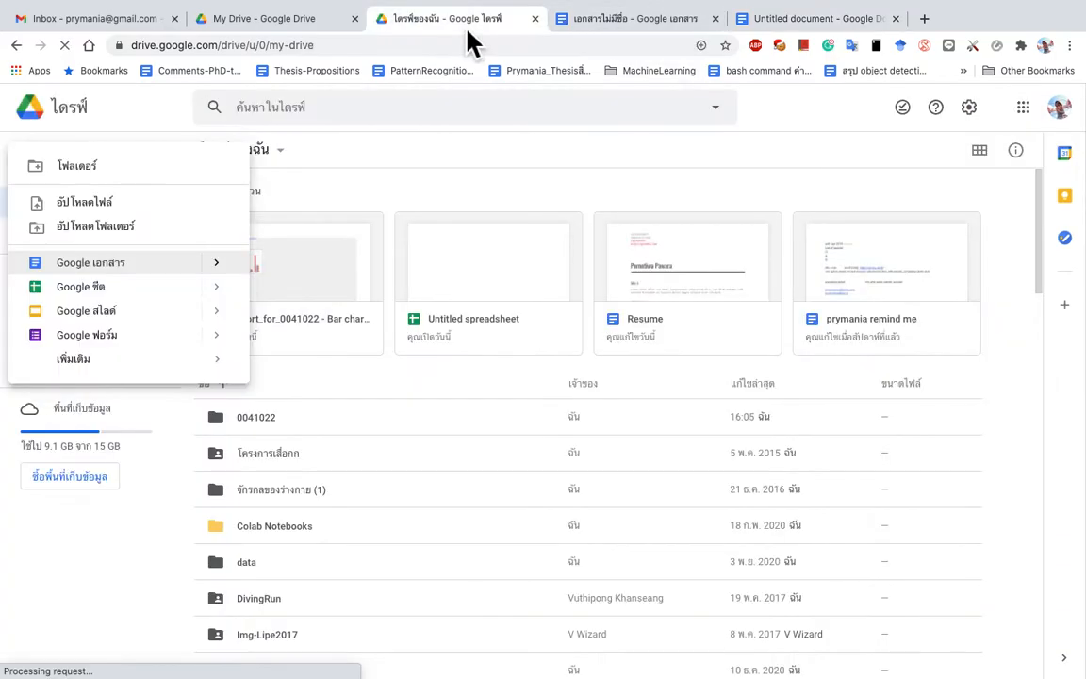
{"action": "left_click", "coordinate": [942, 136]}
{"action": "left_click", "coordinate": [970, 117]}
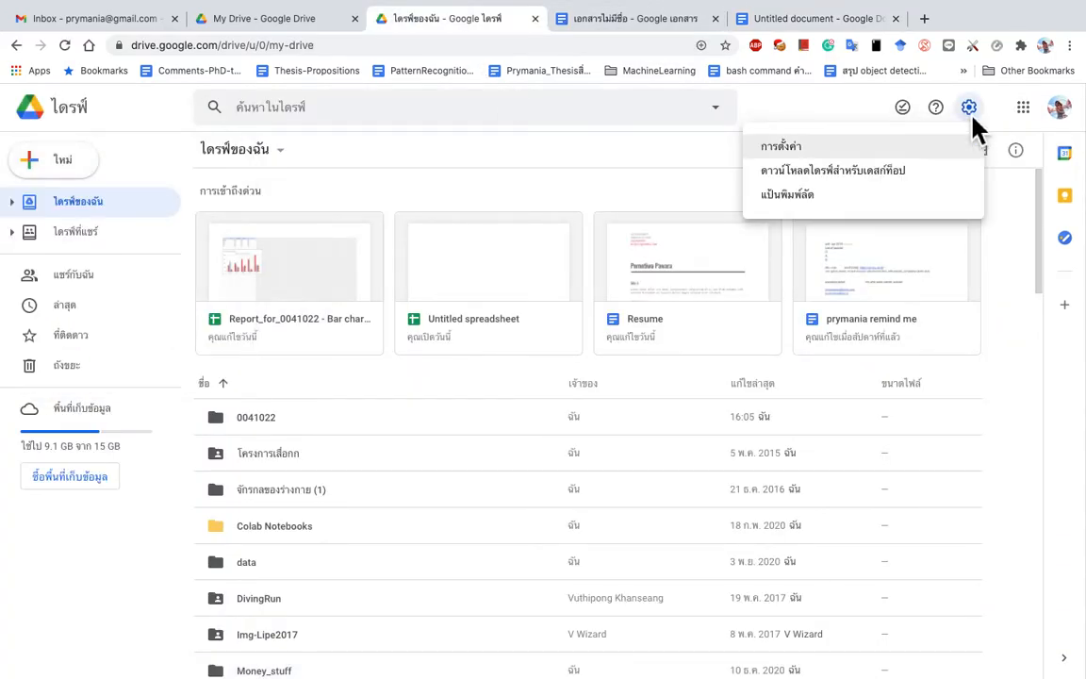
{"action": "left_click", "coordinate": [797, 151]}
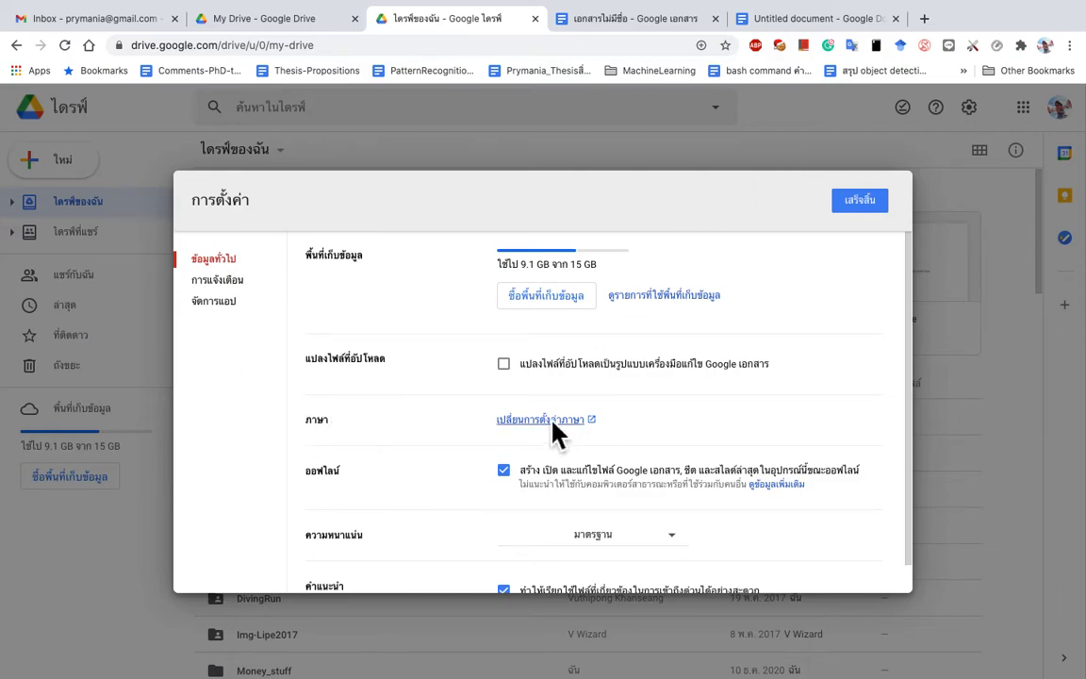
{"action": "left_click", "coordinate": [553, 422]}
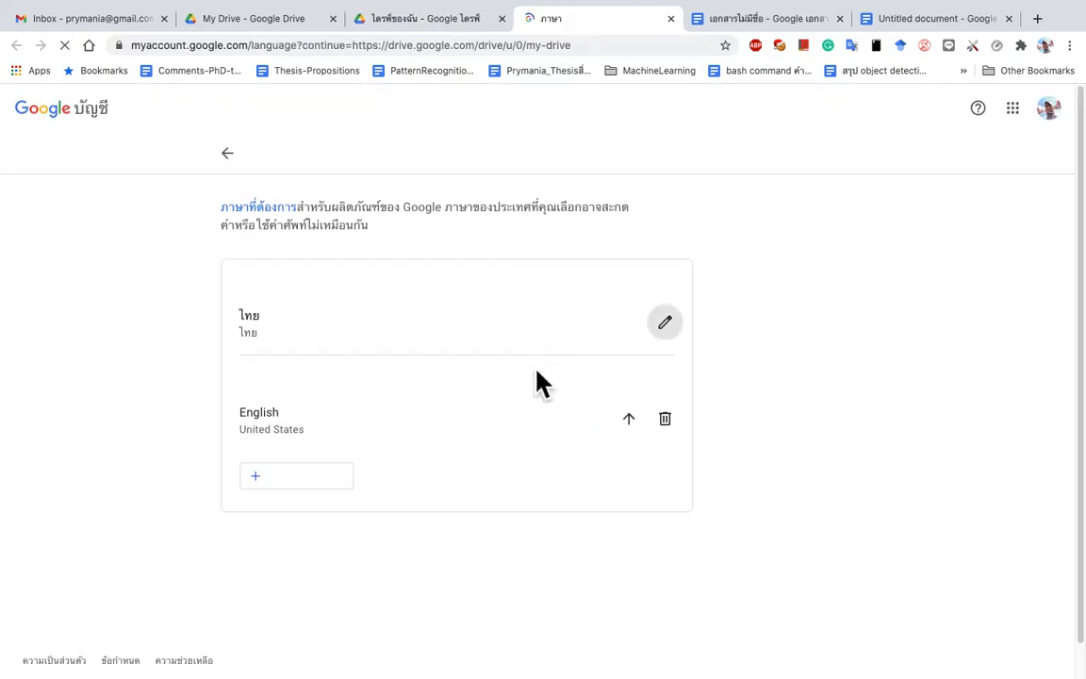
{"action": "left_click", "coordinate": [633, 422]}
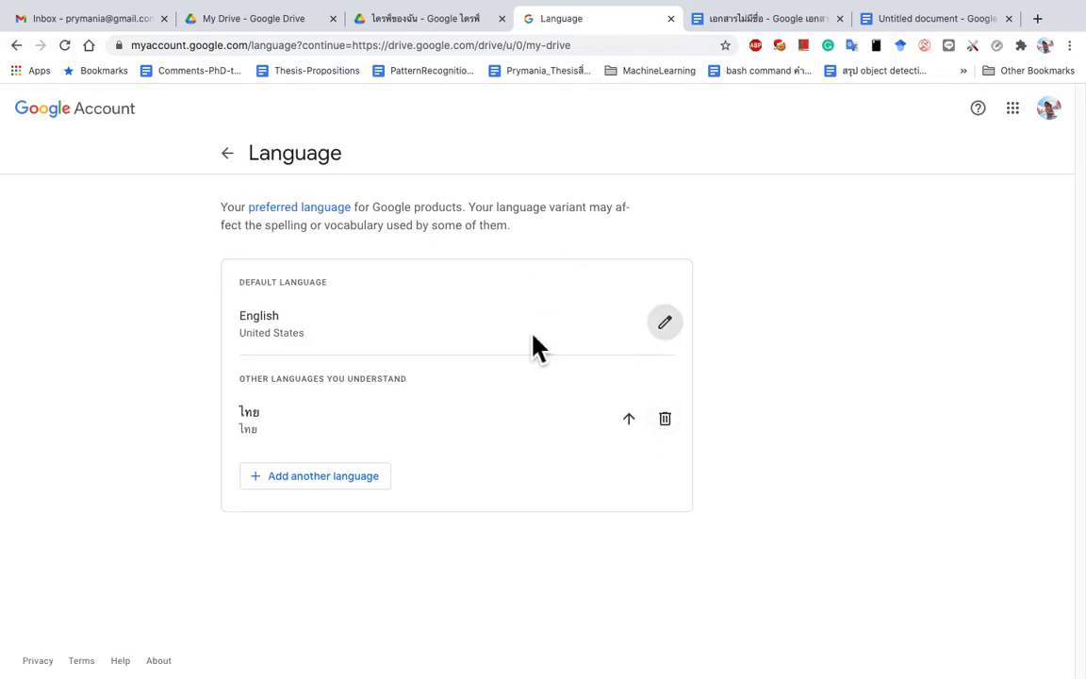
Step: Close the untitled documents, Language page and duplicate Drive tabs, keeping one My Drive
{"action": "left_click", "coordinate": [239, 165]}
{"action": "left_click", "coordinate": [842, 20]}
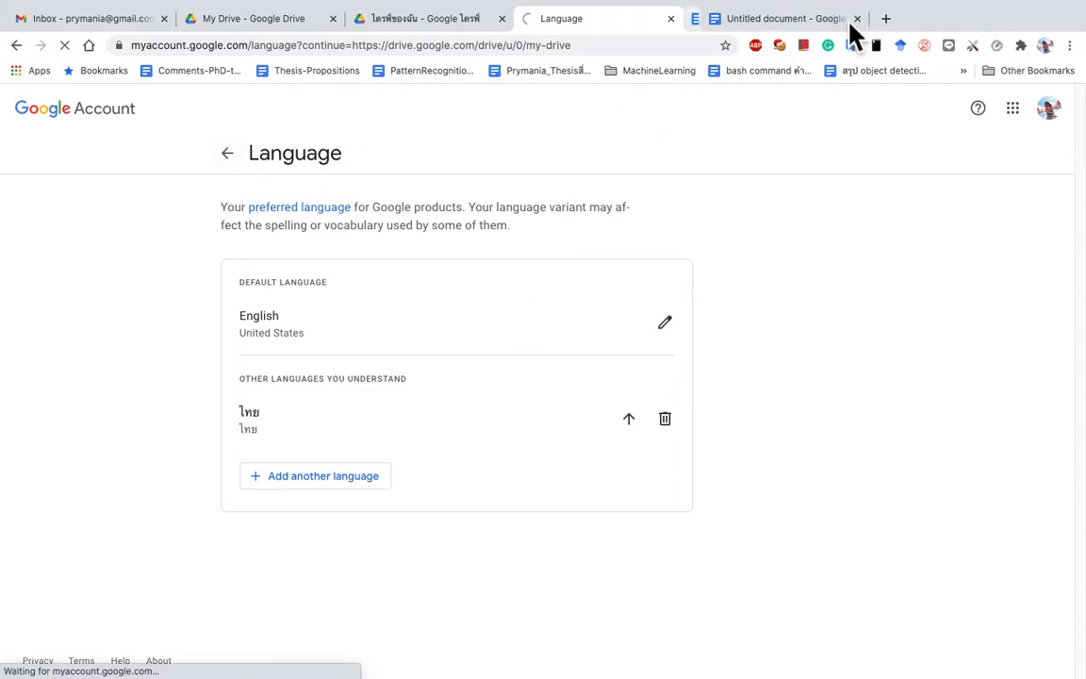
{"action": "left_click", "coordinate": [857, 18]}
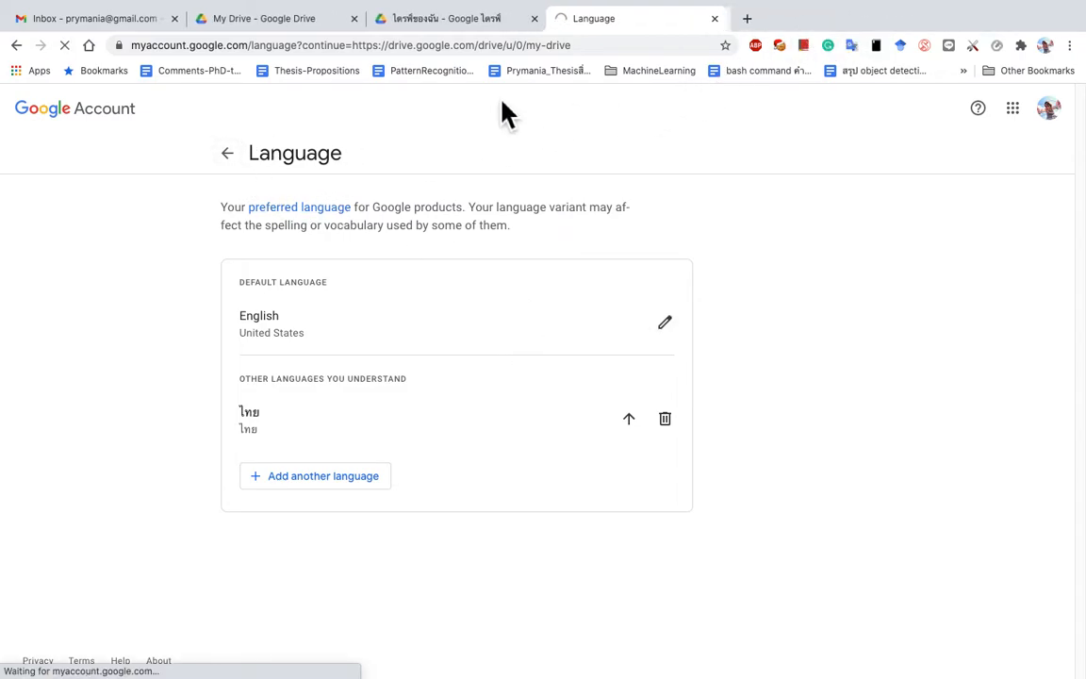
{"action": "left_click", "coordinate": [528, 26]}
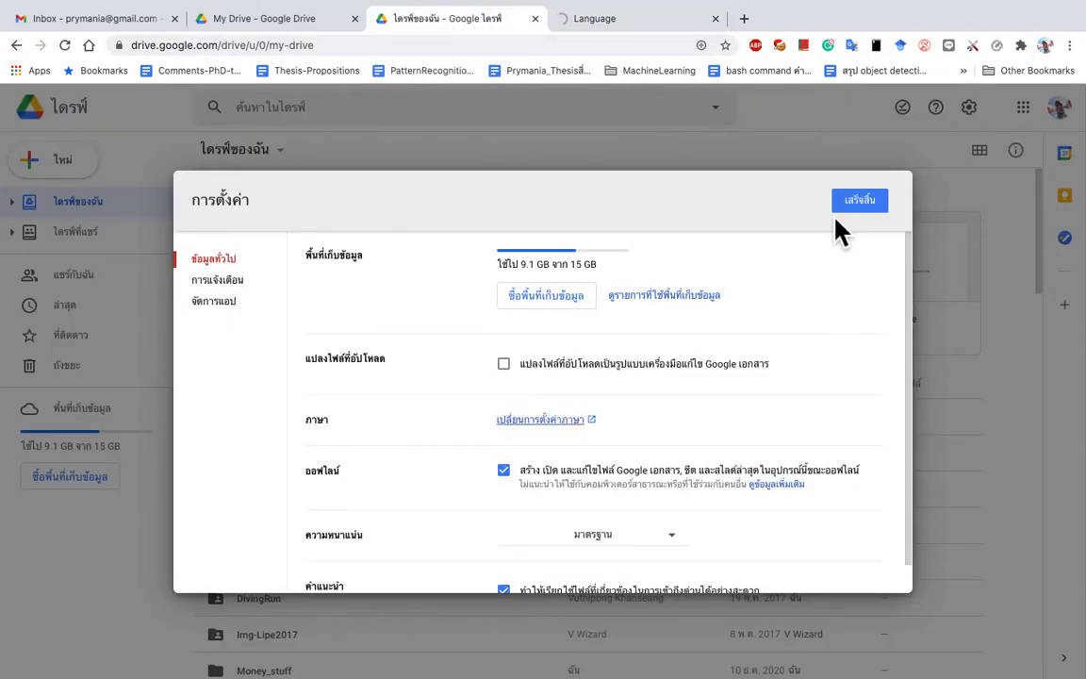
{"action": "left_click", "coordinate": [565, 21]}
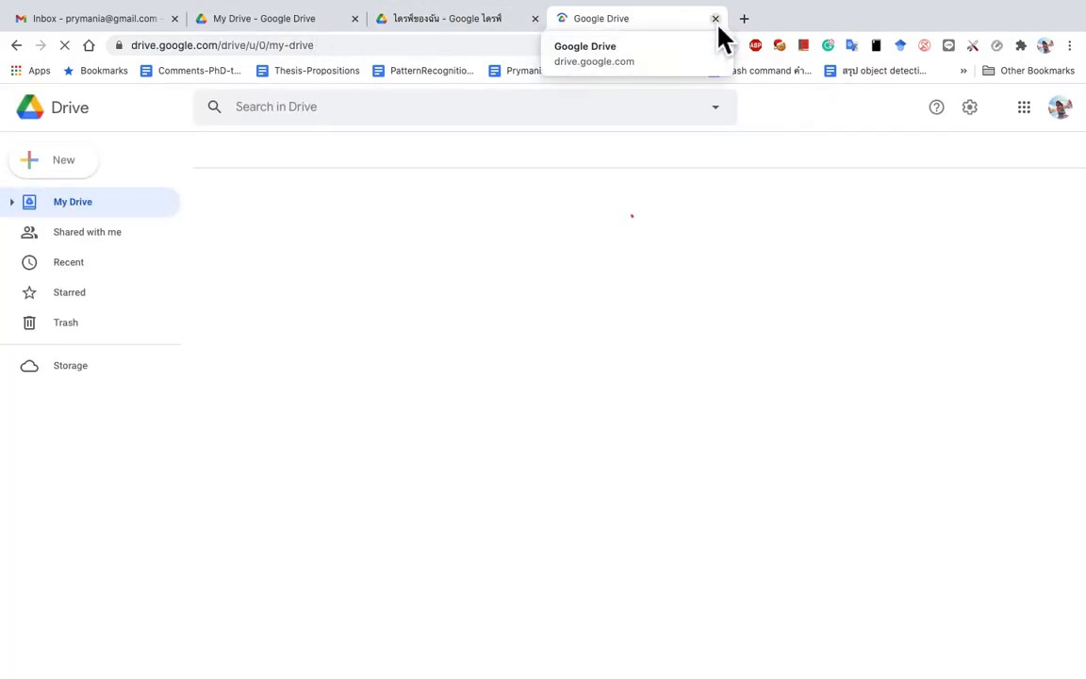
{"action": "left_click", "coordinate": [534, 20]}
{"action": "left_click", "coordinate": [354, 19]}
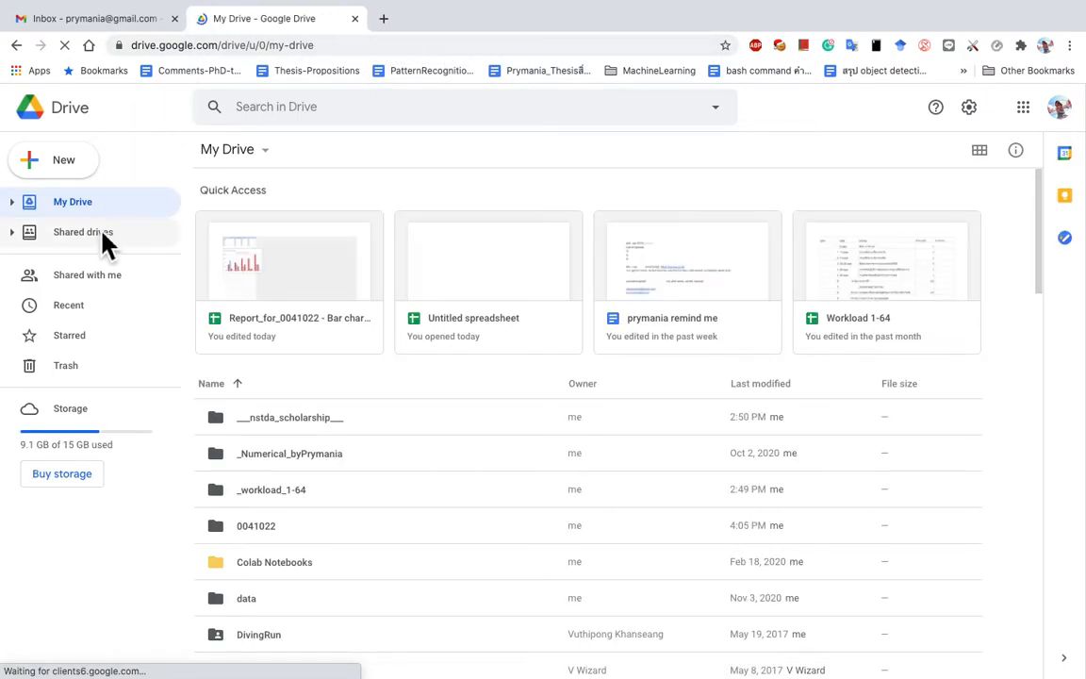
{"action": "key", "text": "ctrl+Left"}
{"action": "scroll", "coordinate": [461, 412], "scroll_direction": "up", "scroll_amount": 3}
{"action": "scroll", "coordinate": [461, 412], "scroll_direction": "down", "scroll_amount": 15}
{"action": "scroll", "coordinate": [462, 412], "scroll_direction": "down", "scroll_amount": 15}
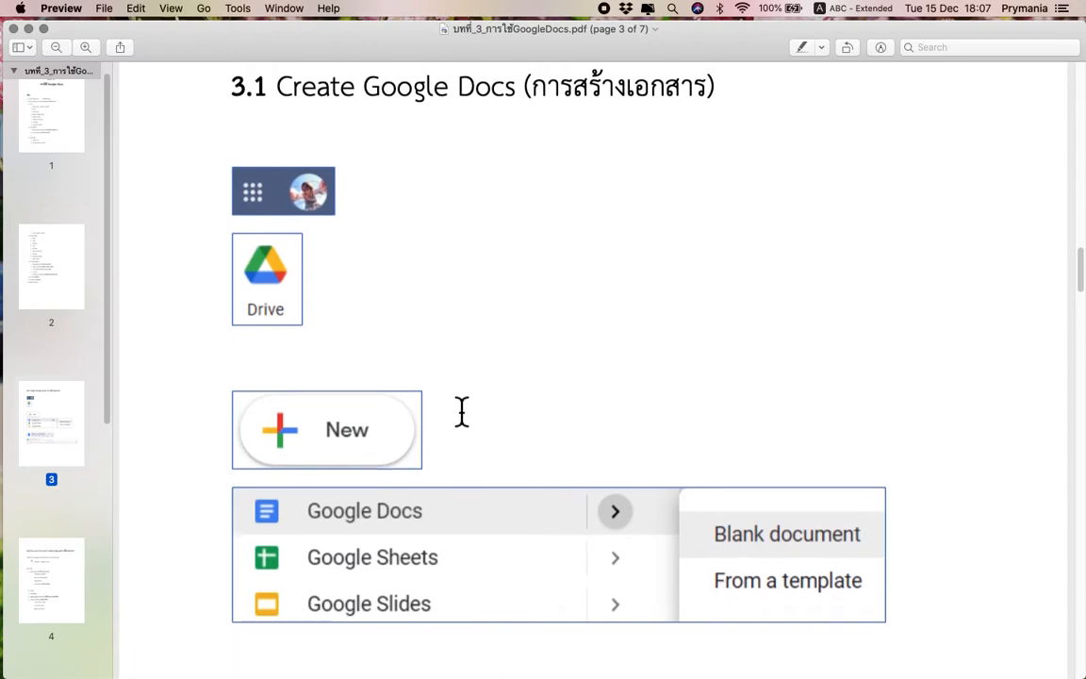
{"action": "scroll", "coordinate": [462, 412], "scroll_direction": "down", "scroll_amount": 1}
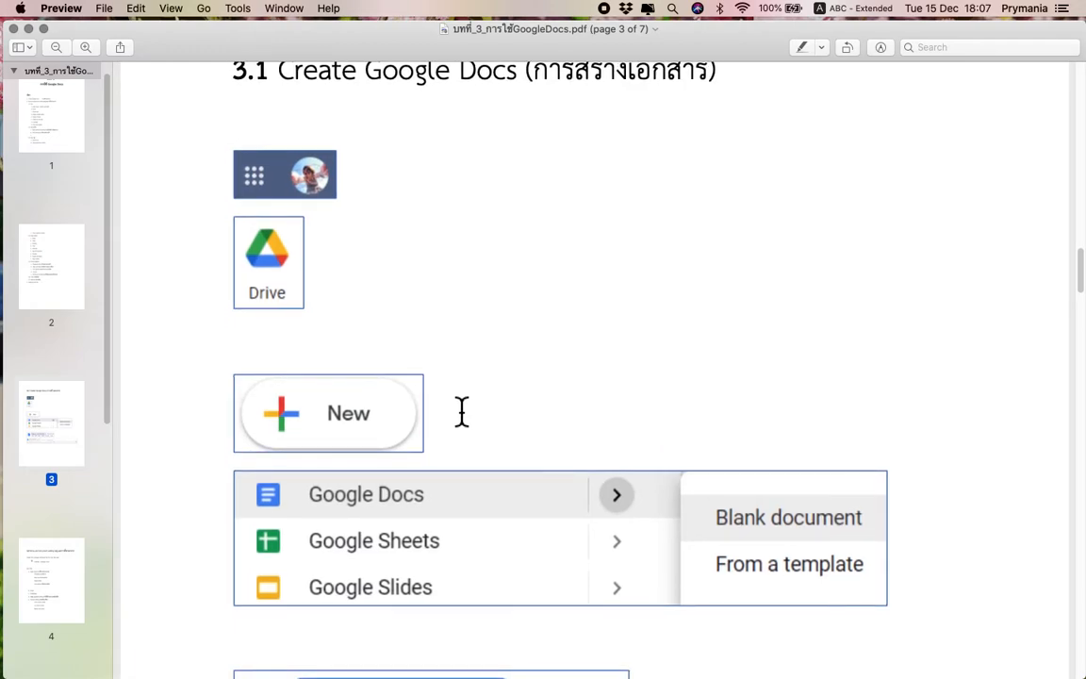
{"action": "scroll", "coordinate": [462, 412], "scroll_direction": "down", "scroll_amount": 10}
{"action": "key", "text": "ctrl+Right"}
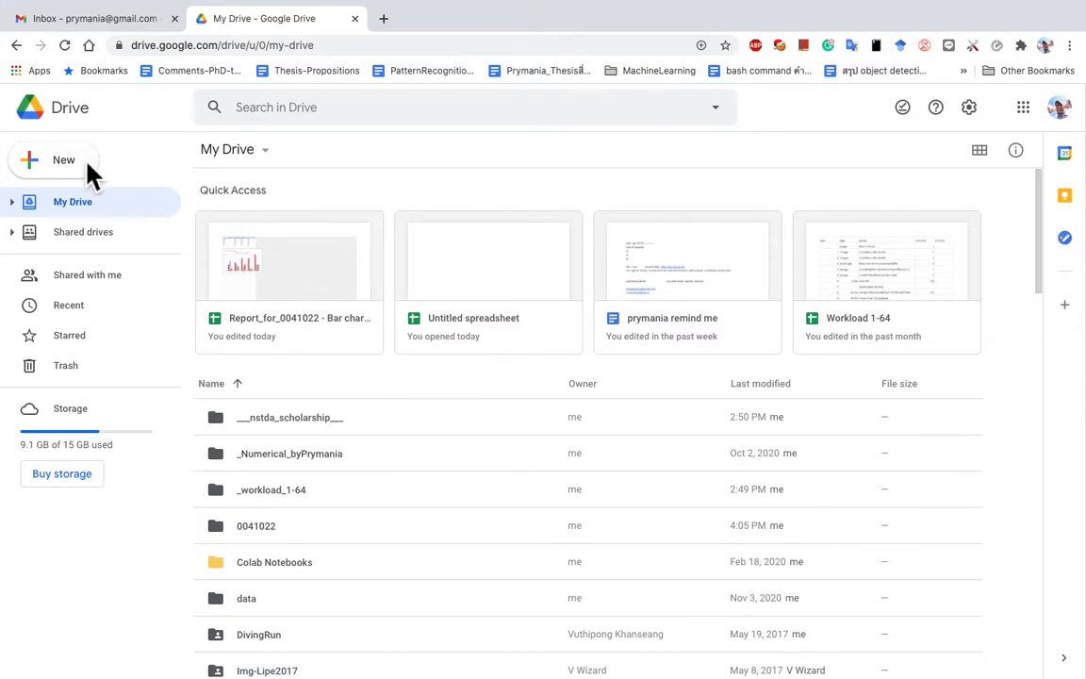
Step: Create a new blank Google Docs document and select its Untitled document title
{"action": "left_click", "coordinate": [84, 166]}
{"action": "left_click", "coordinate": [146, 266]}
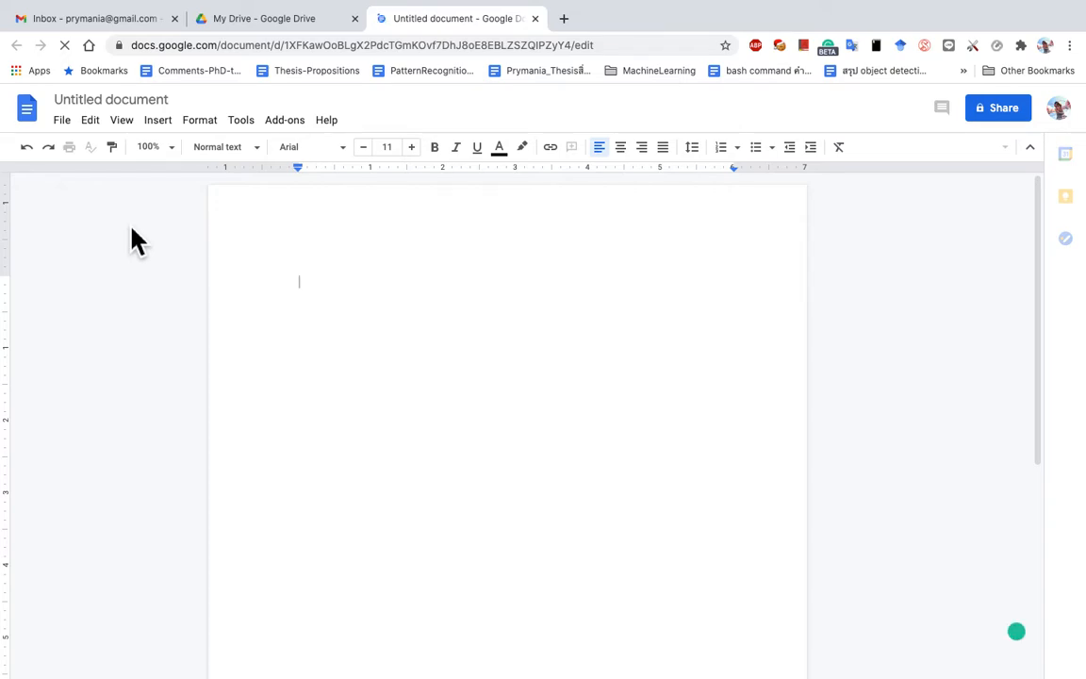
{"action": "left_click", "coordinate": [162, 105]}
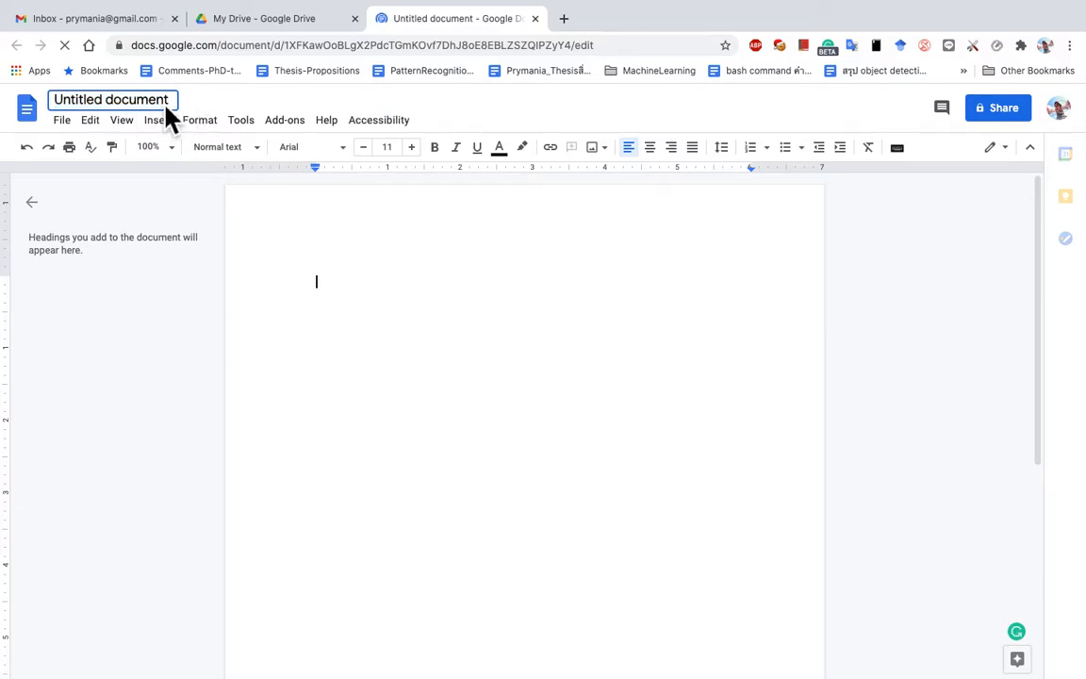
{"action": "left_click_drag", "start_coordinate": [170, 100], "coordinate": [66, 97]}
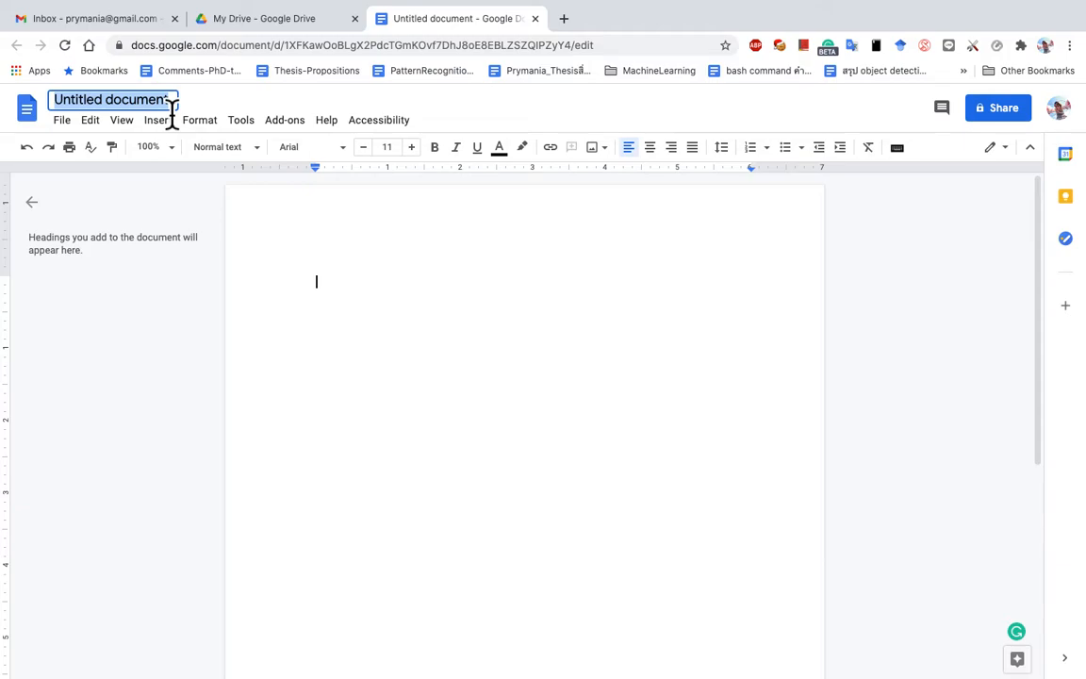
Step: Retitle the document 'My_journey_for_0041022' and go back to My Drive
{"action": "type", "text": "My_"}
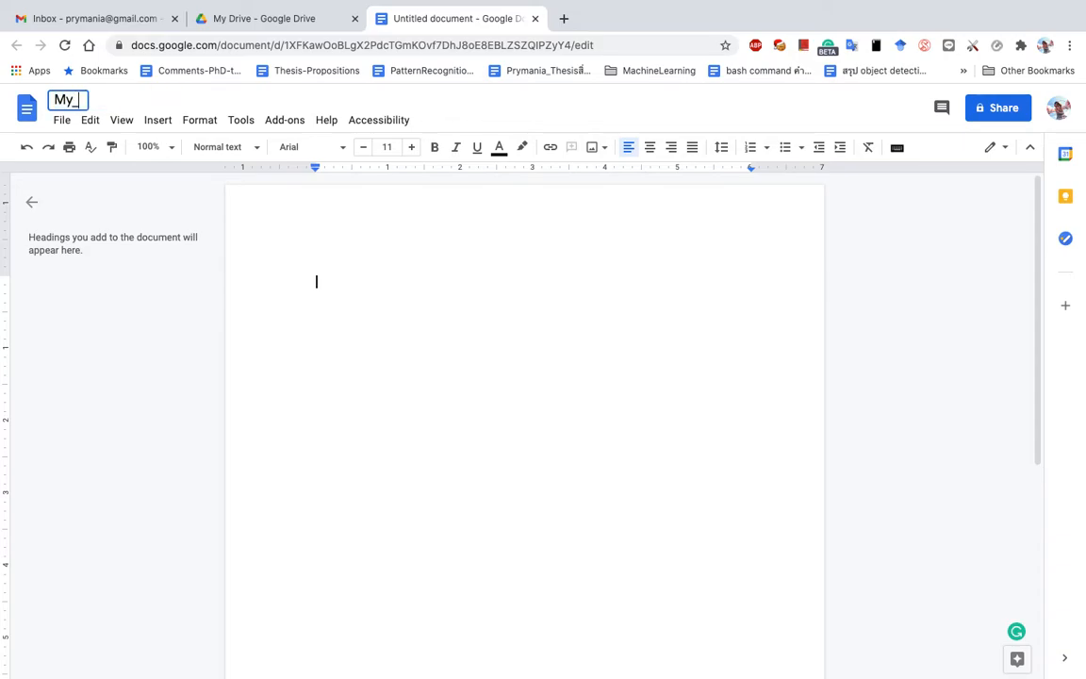
{"action": "type", "text": "journey_for_004"}
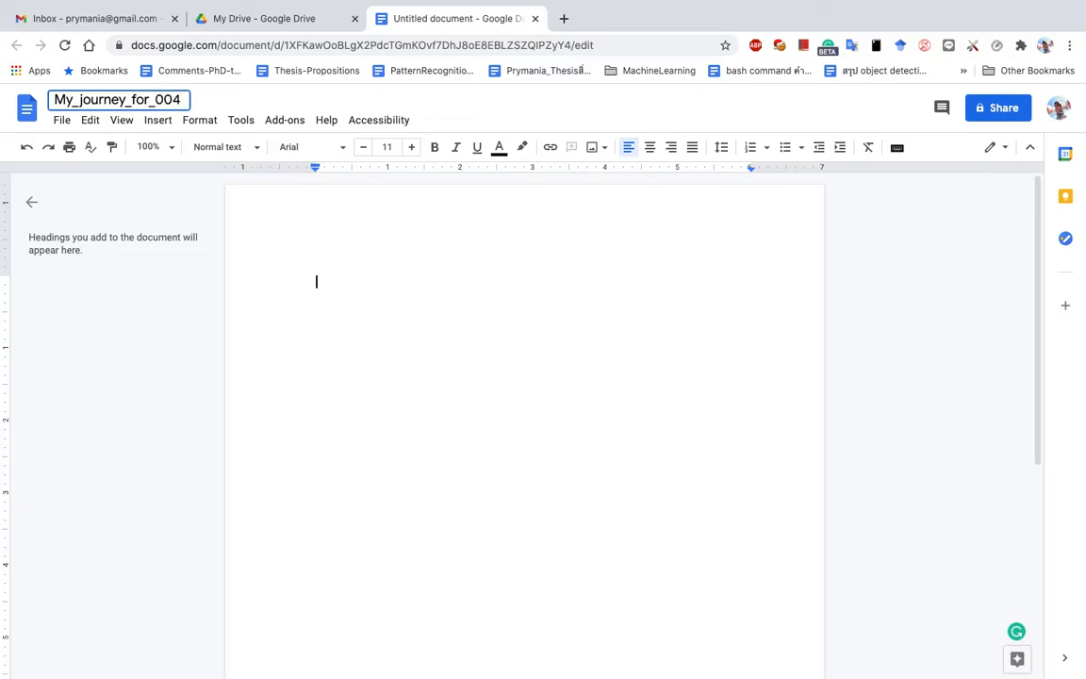
{"action": "type", "text": "1022"}
{"action": "left_click", "coordinate": [354, 301]}
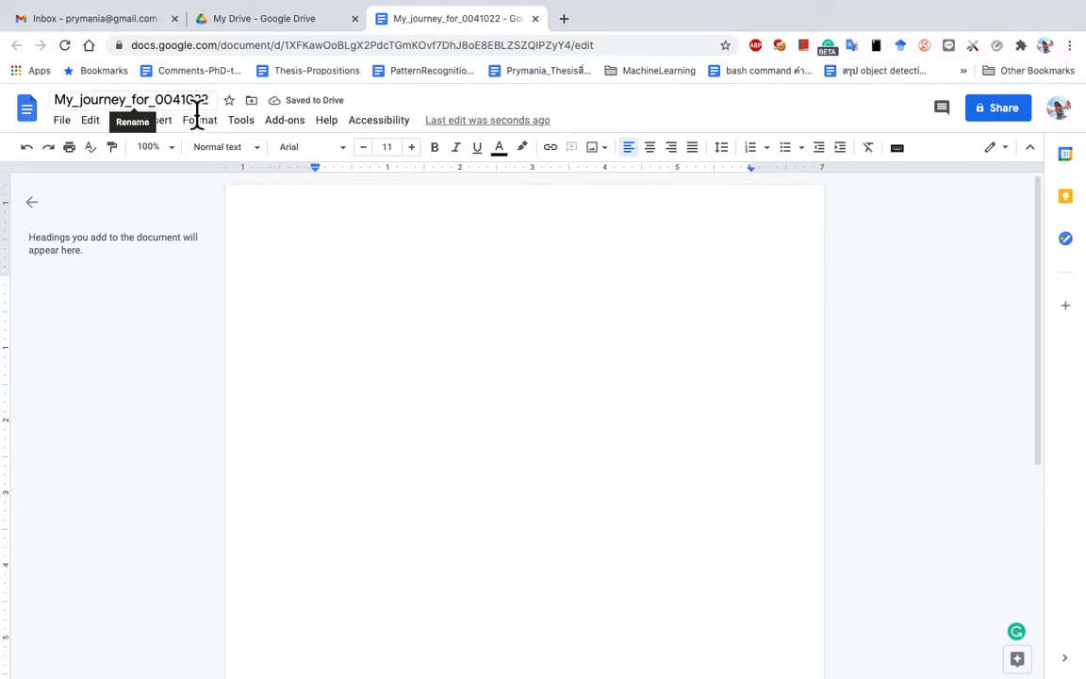
{"action": "left_click", "coordinate": [281, 28]}
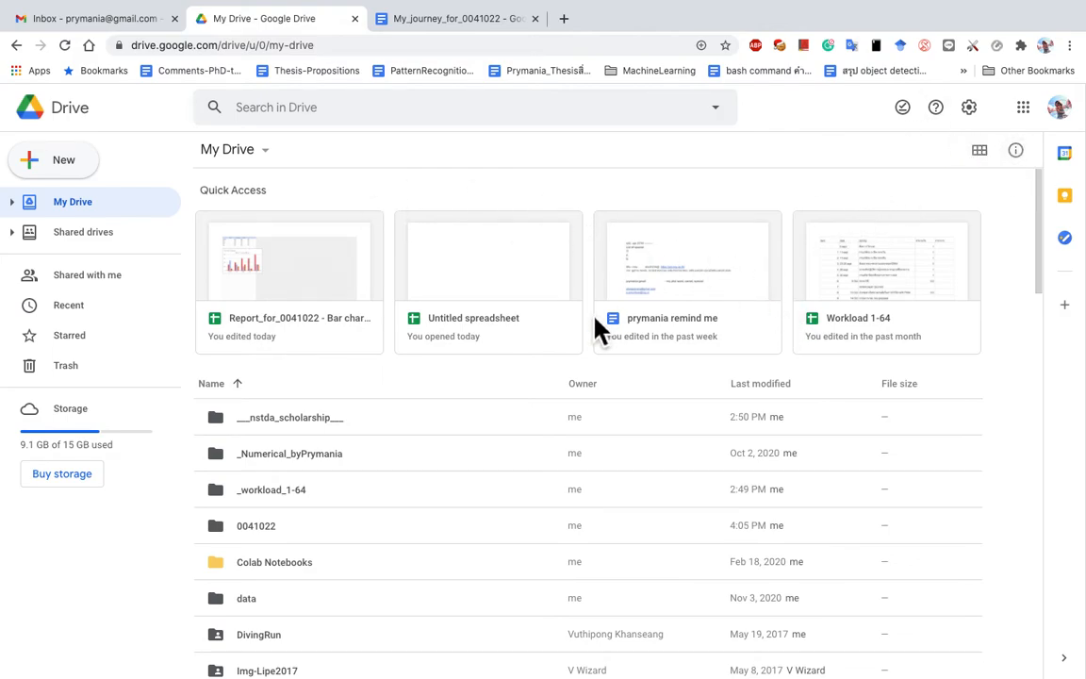
Step: Search Drive for '0004', then clear the query and return to My Drive
{"action": "left_click", "coordinate": [376, 113]}
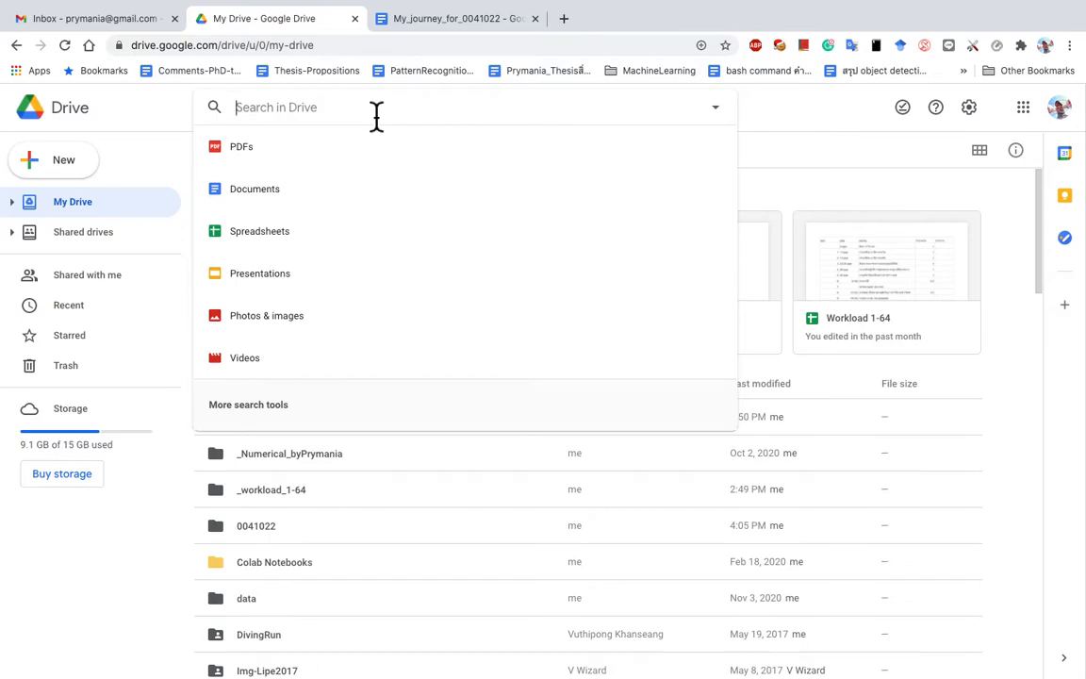
{"action": "type", "text": "000"}
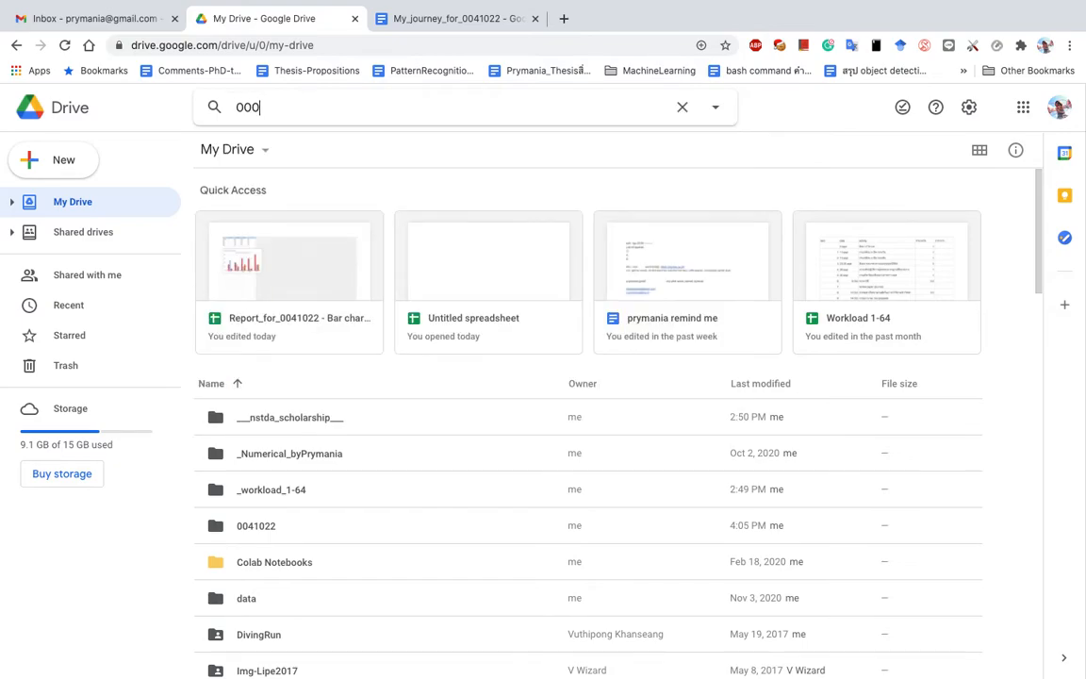
{"action": "type", "text": "4"}
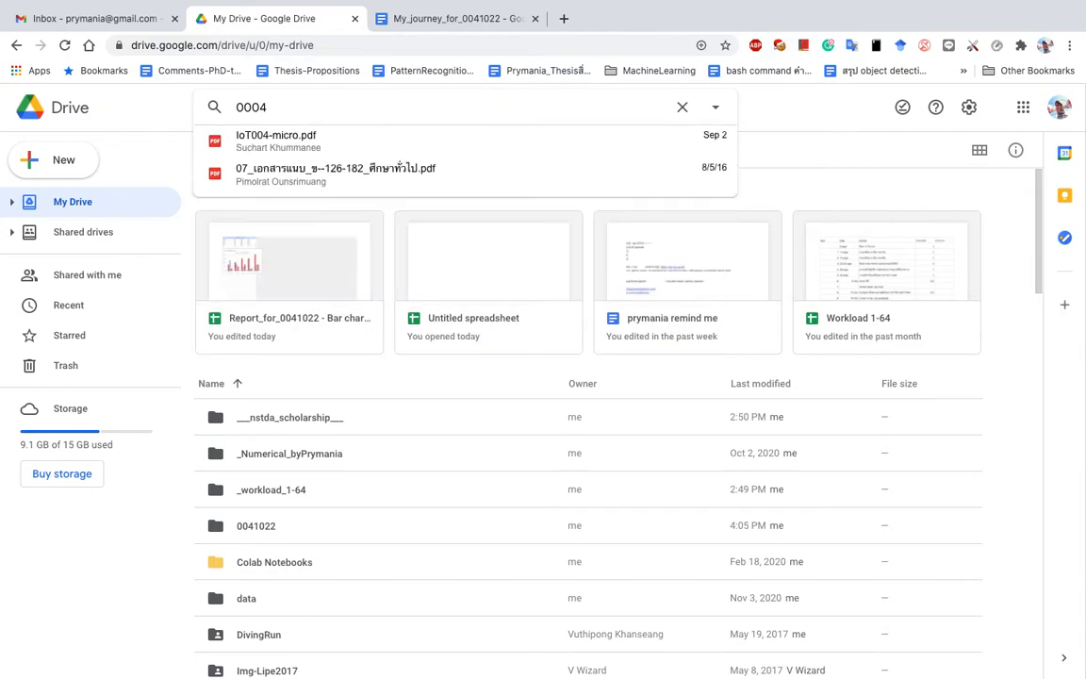
{"action": "type", "text": "00"}
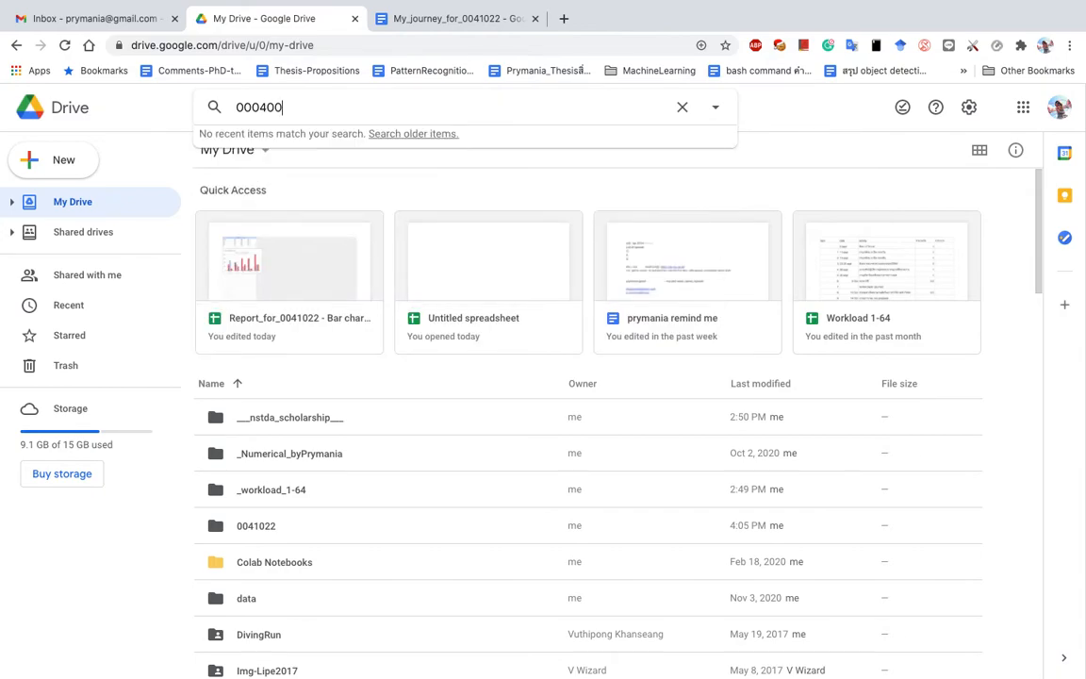
{"action": "key", "text": "BackSpace"}
{"action": "key", "text": "Return"}
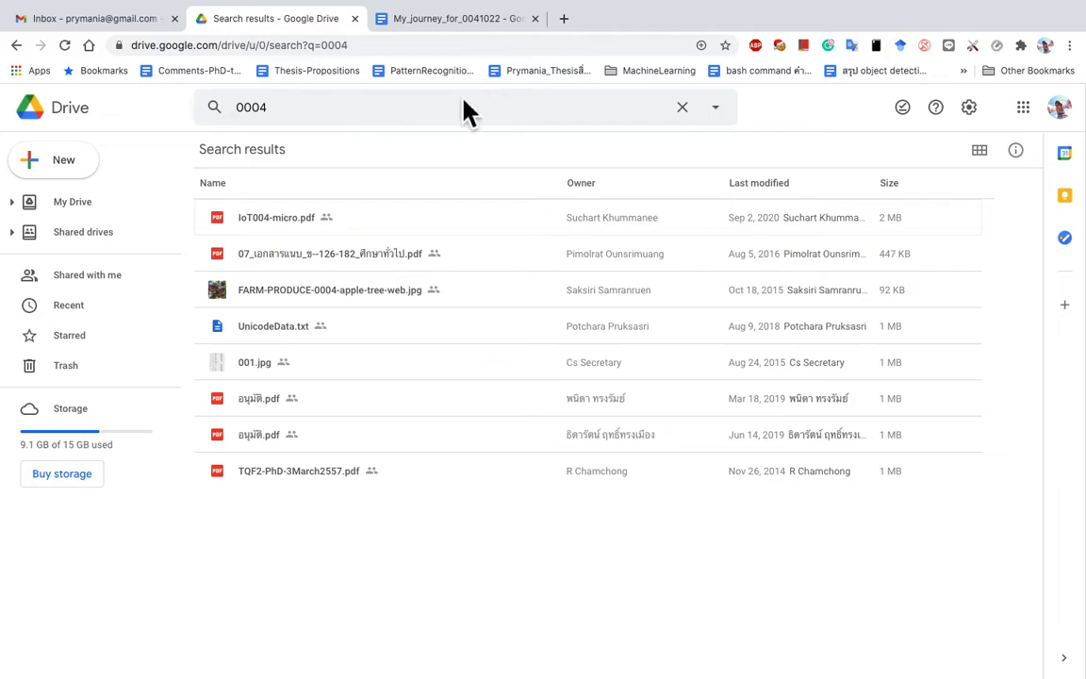
{"action": "left_click", "coordinate": [688, 111]}
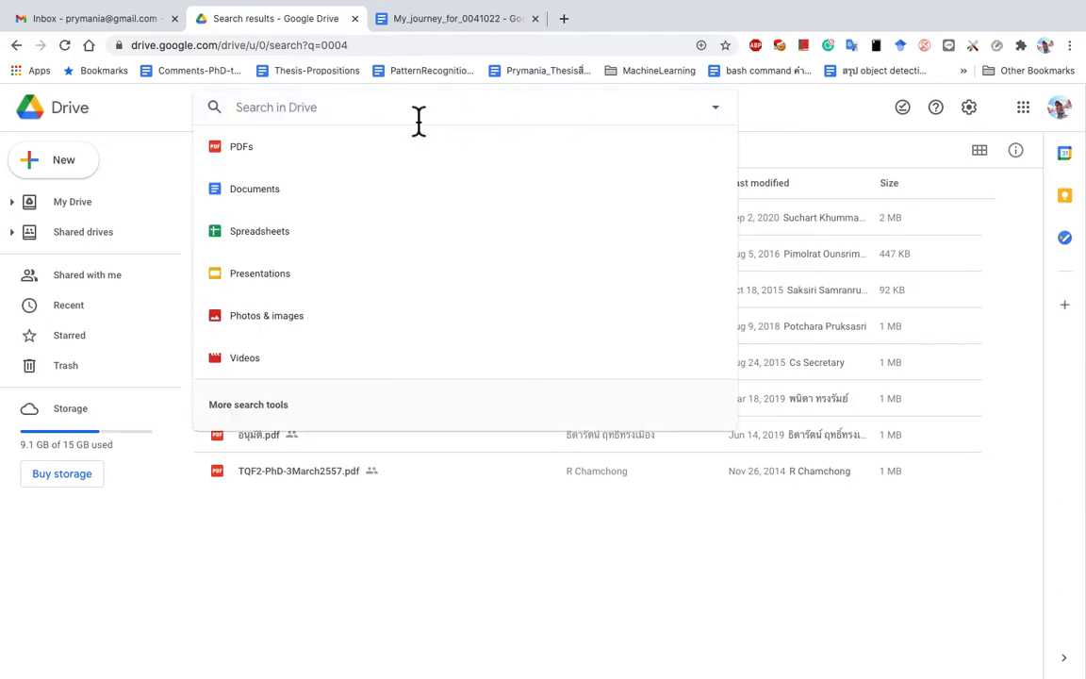
{"action": "left_click", "coordinate": [381, 556]}
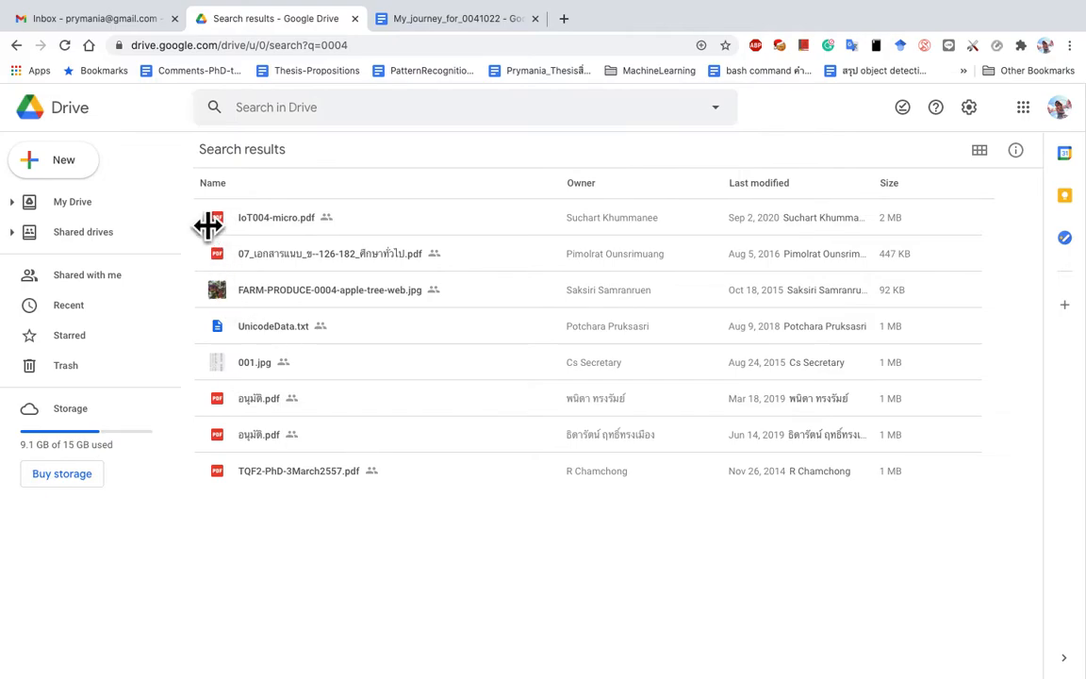
{"action": "left_click", "coordinate": [68, 110]}
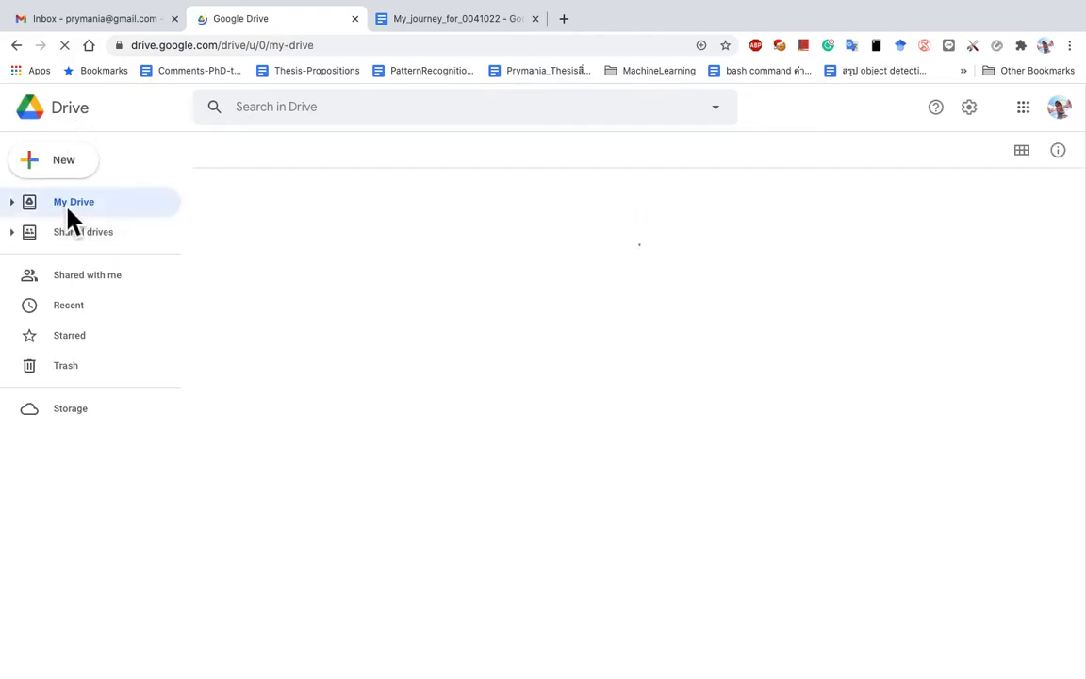
Step: Write 'I went to Changmai last month.' and a second line saying it was fun
{"action": "left_click", "coordinate": [443, 21]}
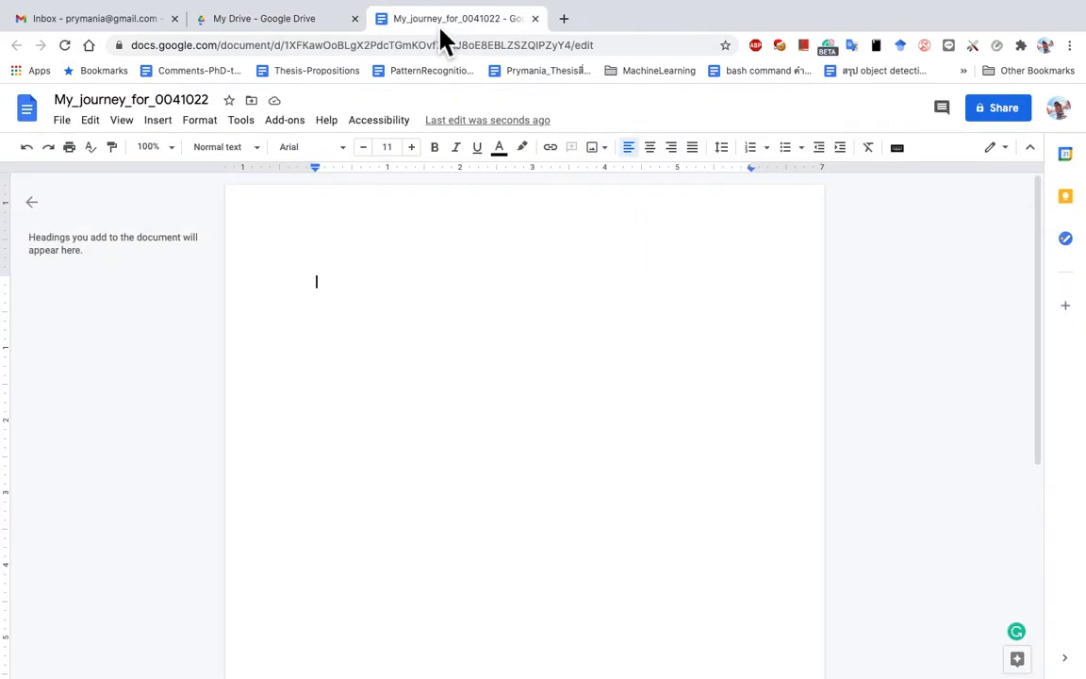
{"action": "left_click", "coordinate": [394, 375]}
{"action": "type", "text": "I we"}
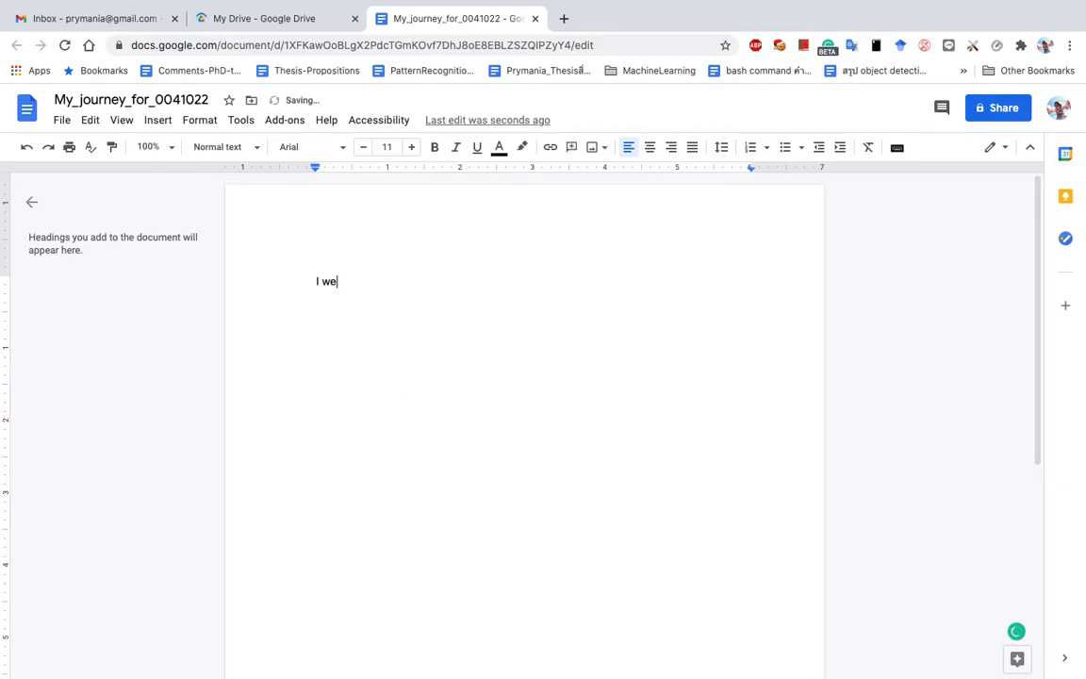
{"action": "type", "text": "nt to Changmai"}
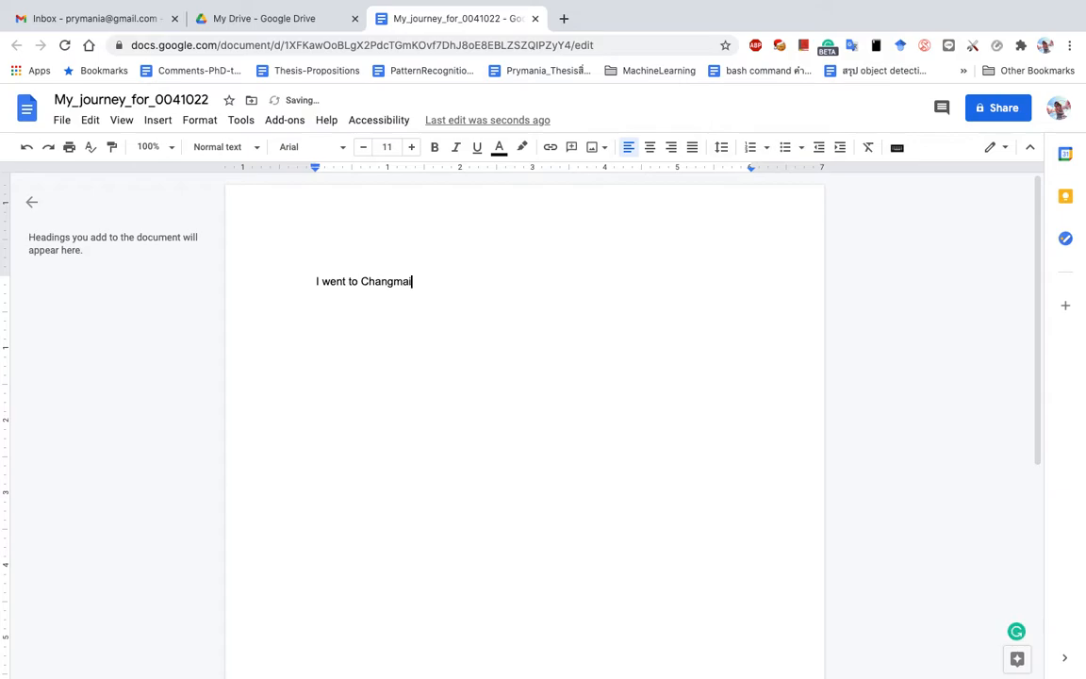
{"action": "type", "text": " last month."}
{"action": "key", "text": "Return"}
{"action": "type", "text": "i was fun and"}
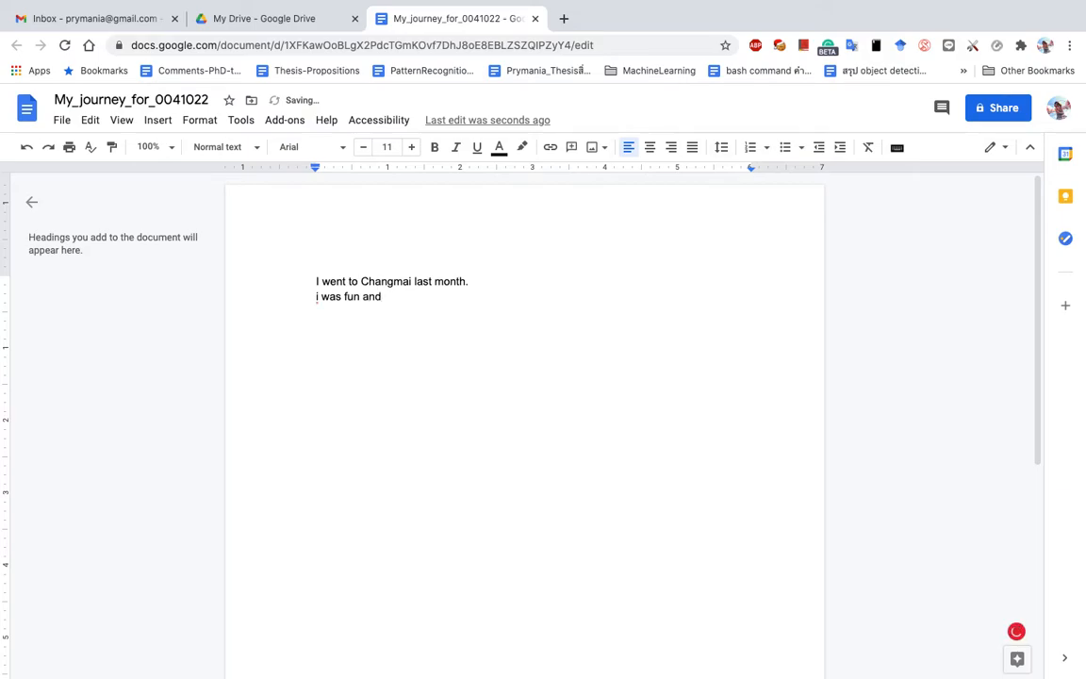
{"action": "key", "text": "BackSpace"}
{"action": "key", "text": "BackSpace"}
{"action": "key", "text": "BackSpace"}
{"action": "key", "text": "BackSpace"}
{"action": "key", "text": "BackSpace"}
{"action": "left_click", "coordinate": [319, 300]}
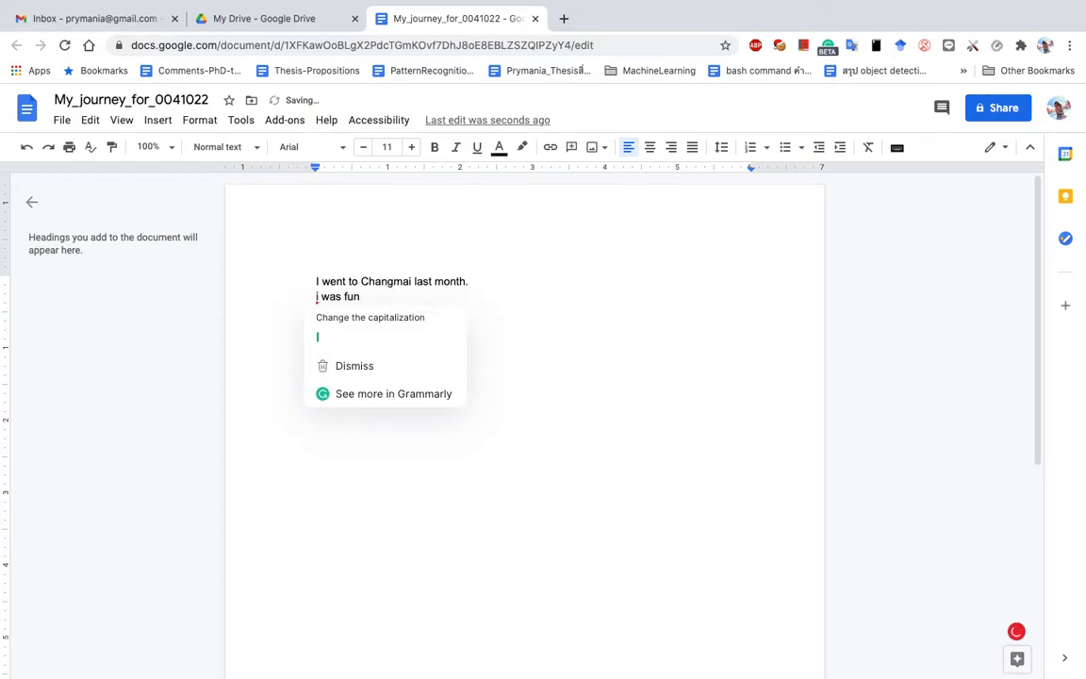
{"action": "type", "text": "th"}
{"action": "type", "text": "."}
{"action": "key", "text": "Return"}
Step: Add the line 'I saw lot of animals, Tigers, Monkeys.' and return to My Drive
{"action": "type", "text": "I saw lot o f"}
{"action": "key", "text": "BackSpace"}
{"action": "key", "text": "BackSpace"}
{"action": "type", "text": "f animals"}
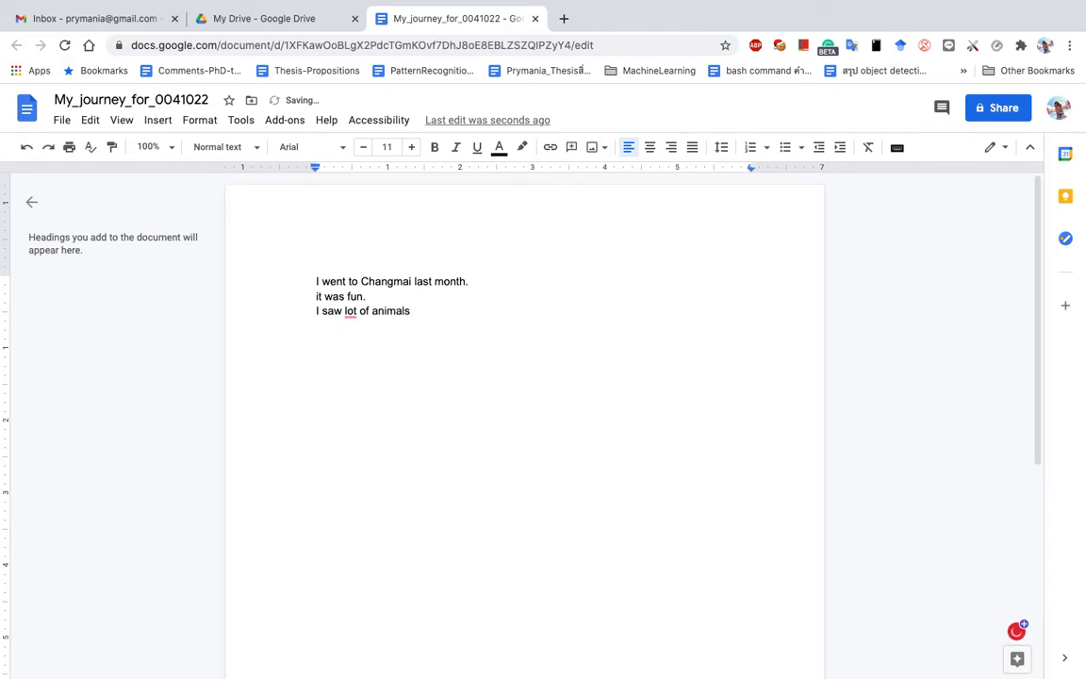
{"action": "type", "text": "."}
{"action": "key", "text": "BackSpace"}
{"action": "type", "text": ", Tigers, Monkeys."}
{"action": "key", "text": "Return"}
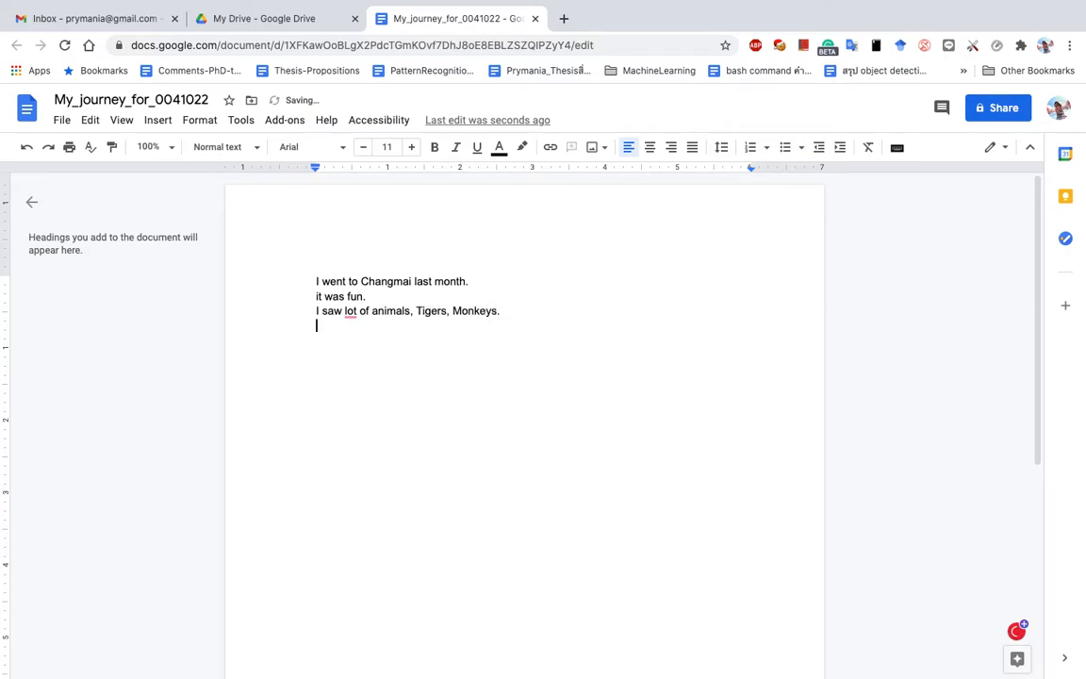
{"action": "left_click", "coordinate": [269, 19]}
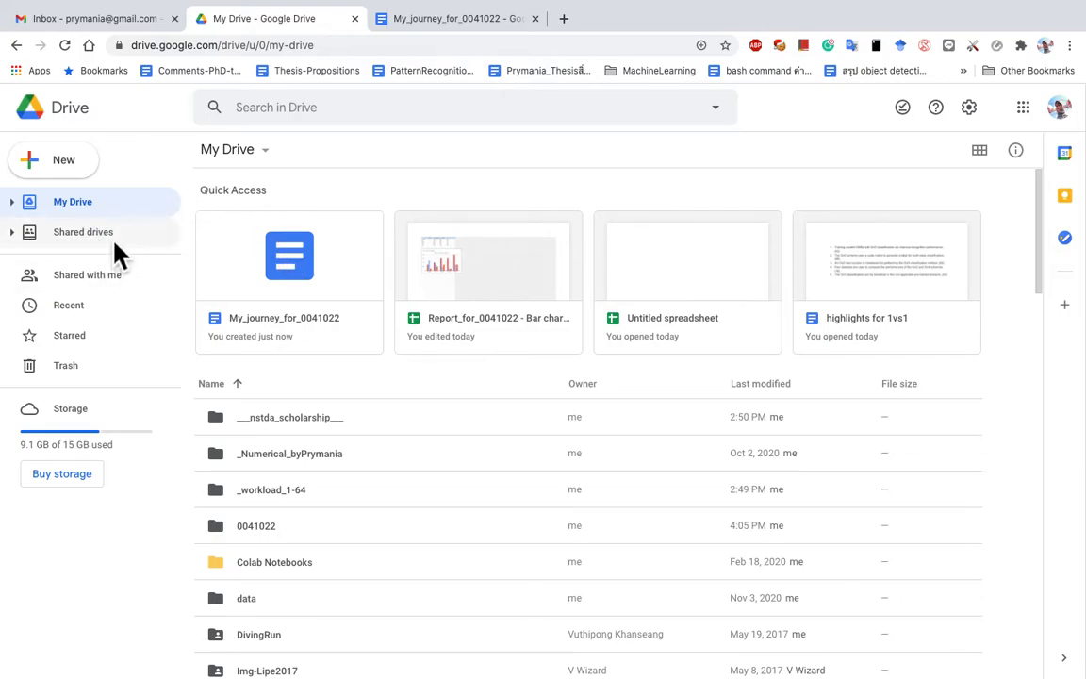
Step: Show Drive's Recent list, topped by My_journey_for_0041022, and open the New menu
{"action": "left_click", "coordinate": [325, 113]}
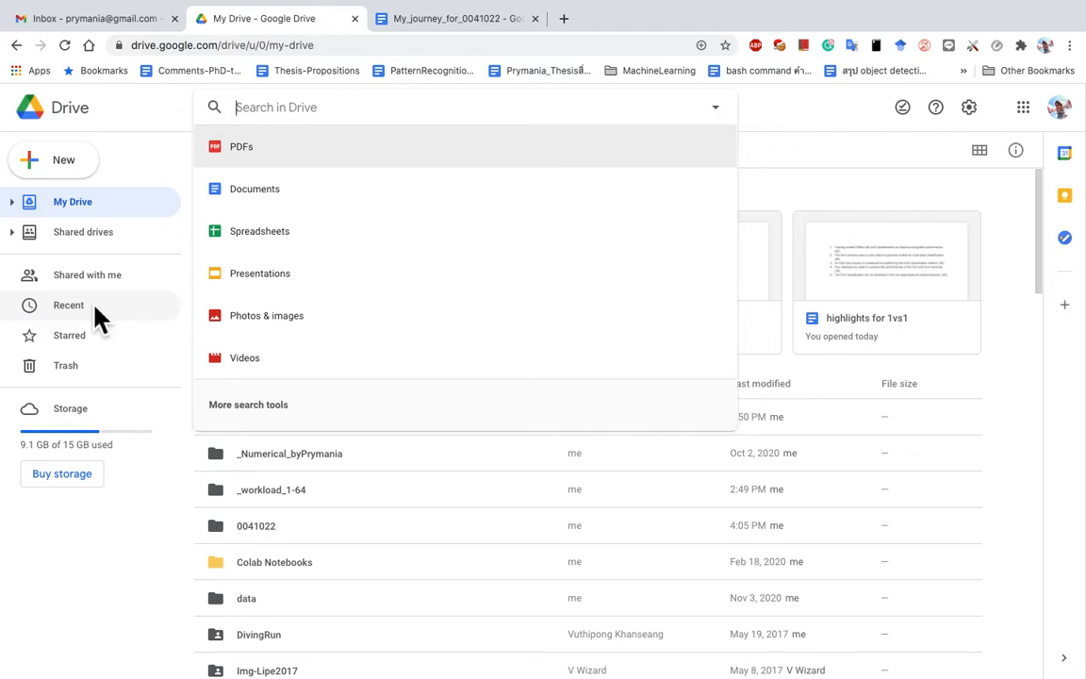
{"action": "left_click", "coordinate": [95, 307]}
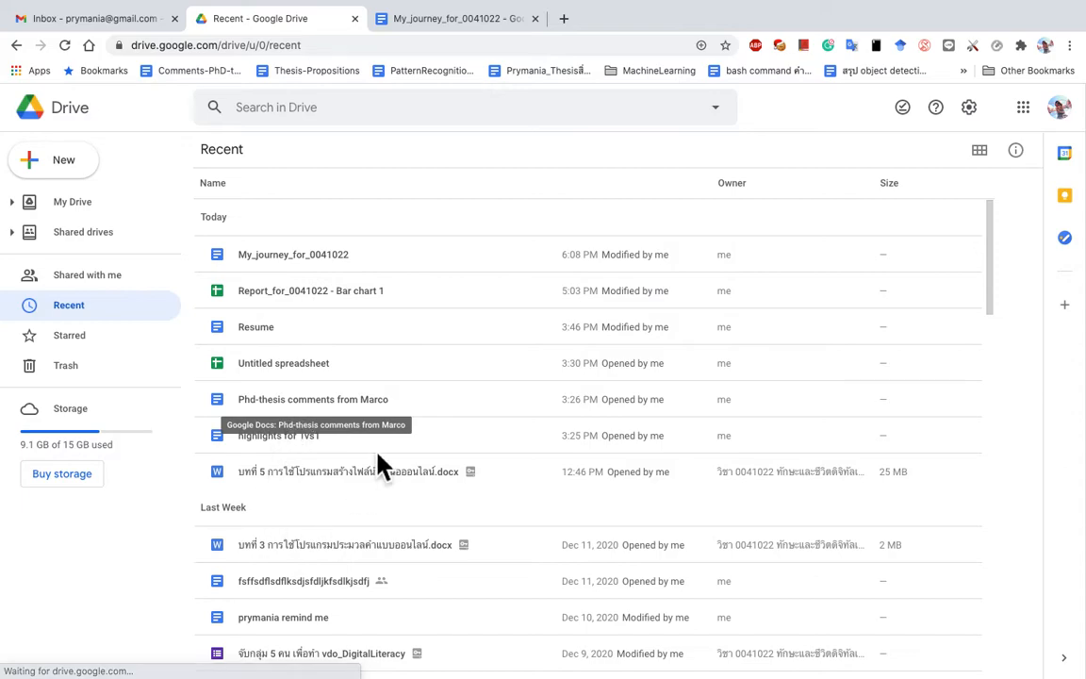
{"action": "left_click", "coordinate": [472, 21]}
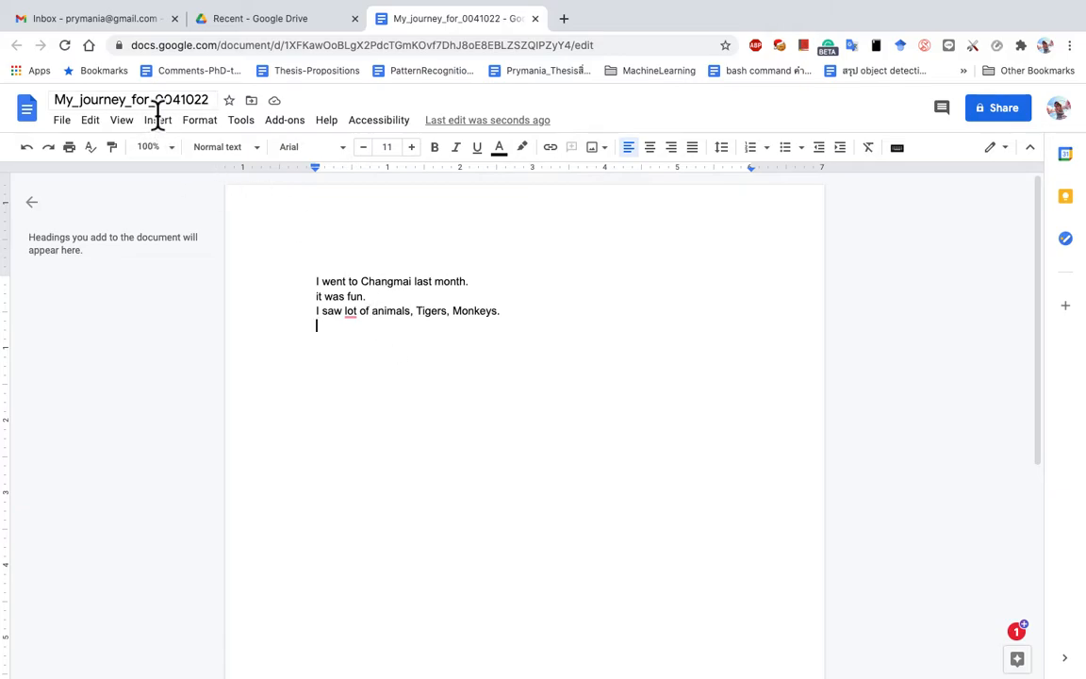
{"action": "left_click", "coordinate": [274, 21]}
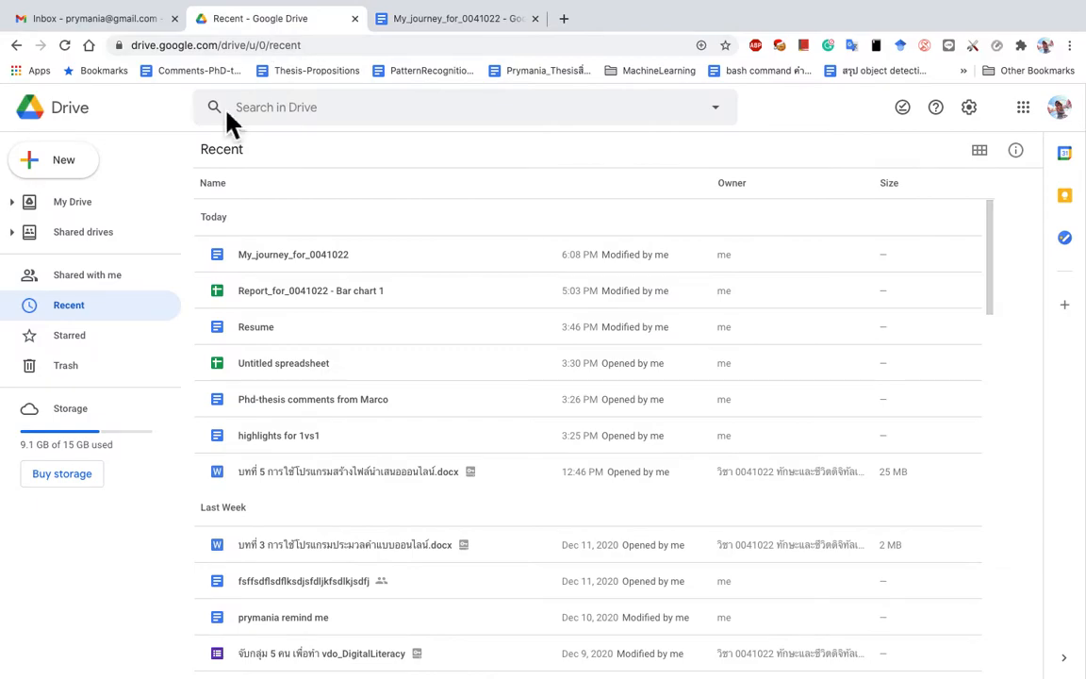
{"action": "left_click", "coordinate": [64, 160]}
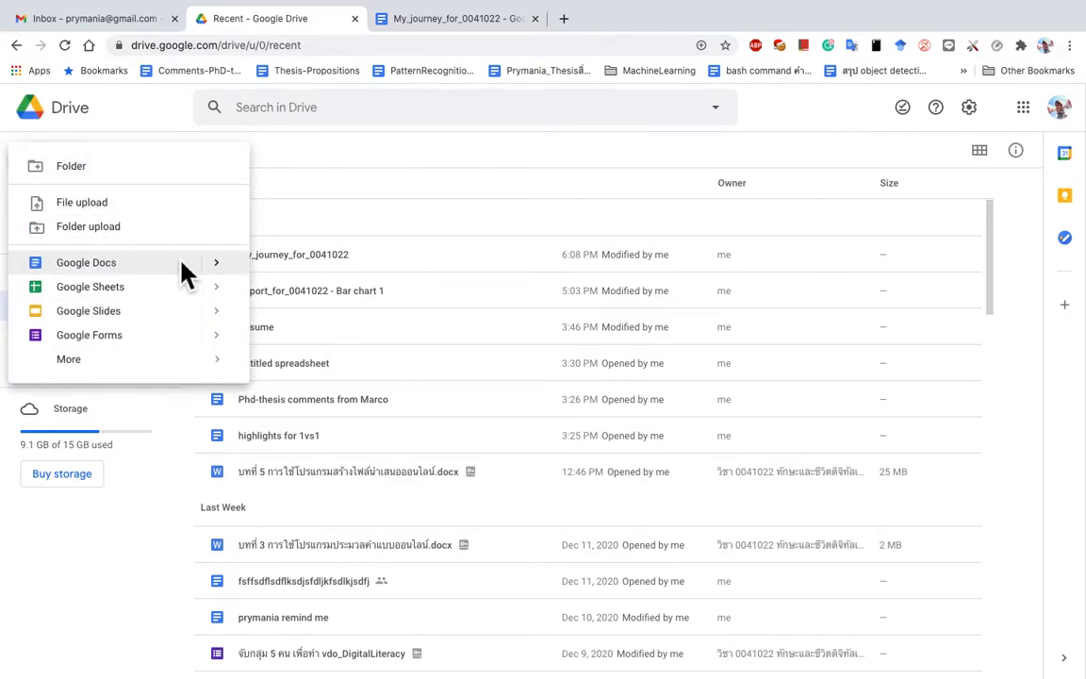
Step: Start a new Google Doc from a template, opening the template gallery
{"action": "left_click", "coordinate": [216, 265]}
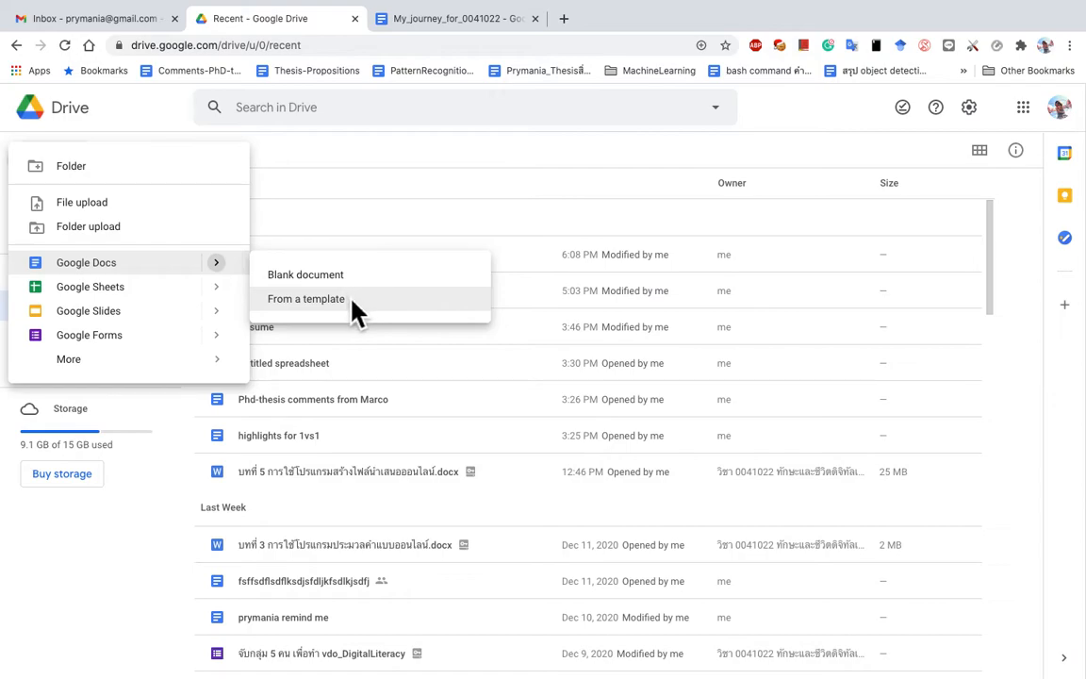
{"action": "left_click", "coordinate": [360, 302]}
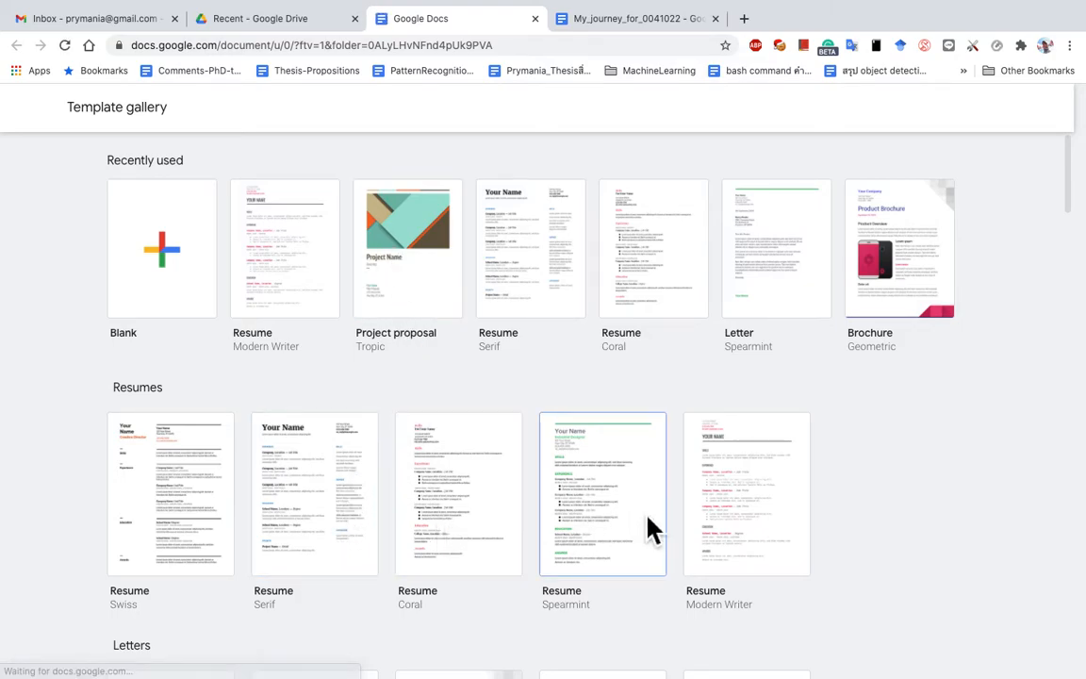
Step: Create a Serif resume and replace 'Your Name' with the owner's name
{"action": "left_click", "coordinate": [325, 509]}
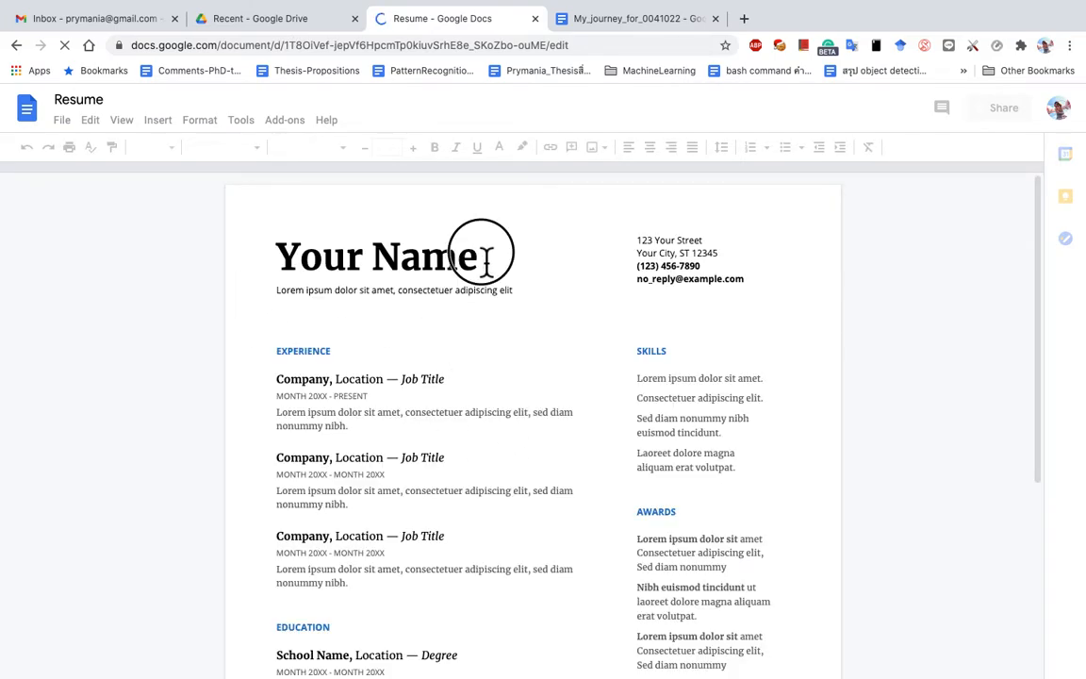
{"action": "left_click_drag", "start_coordinate": [482, 266], "coordinate": [267, 274]}
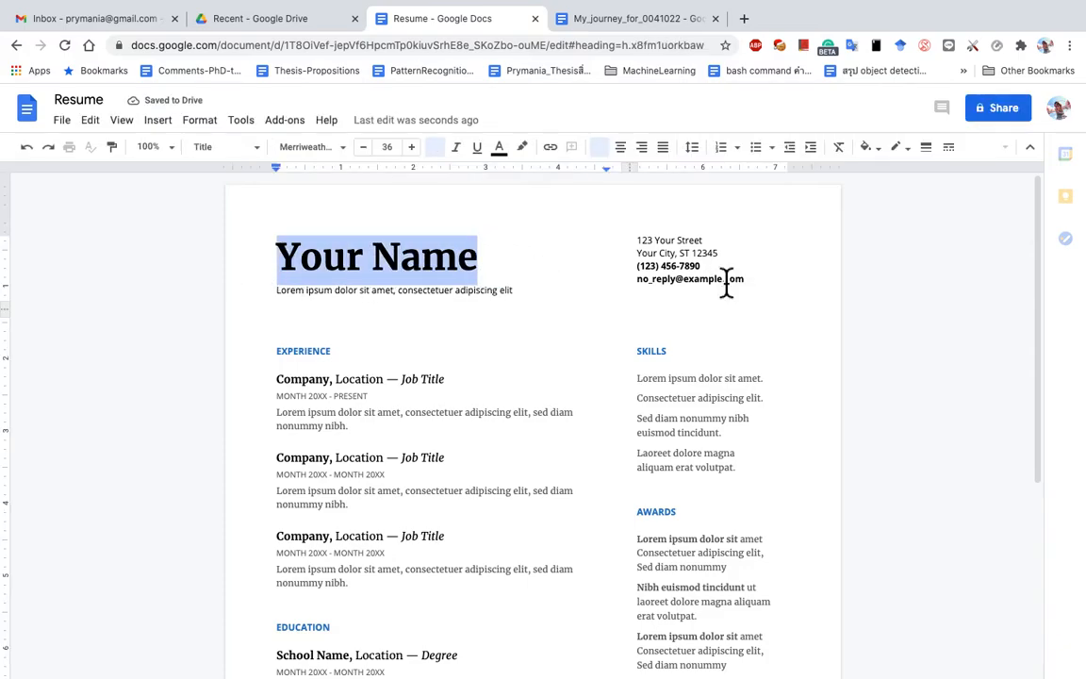
{"action": "key", "text": "BackSpace"}
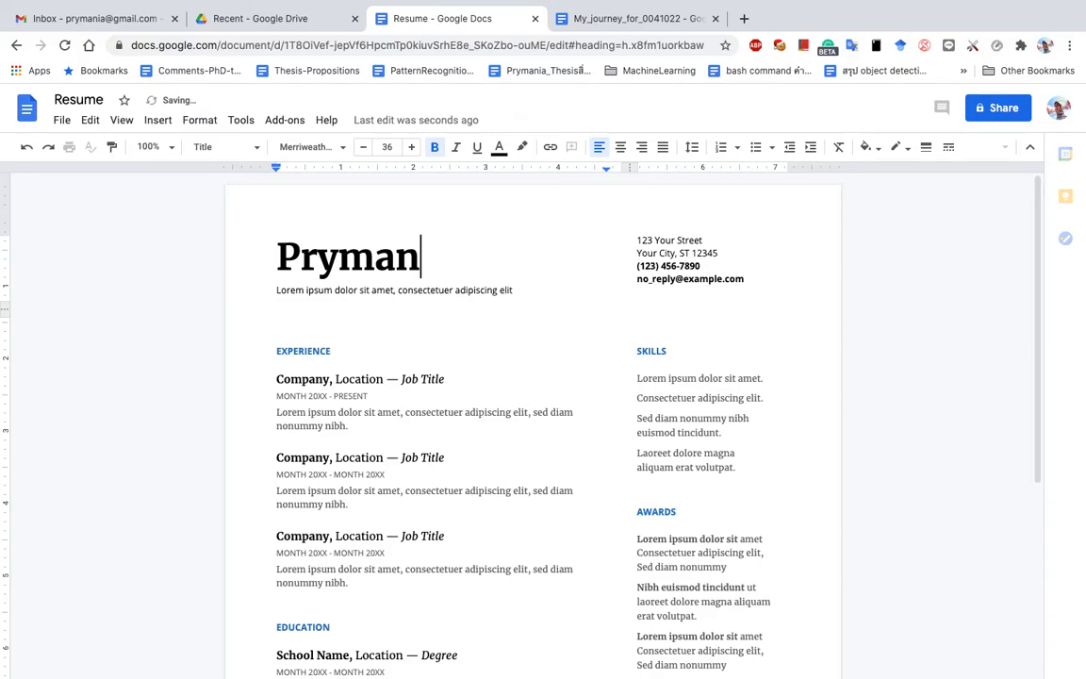
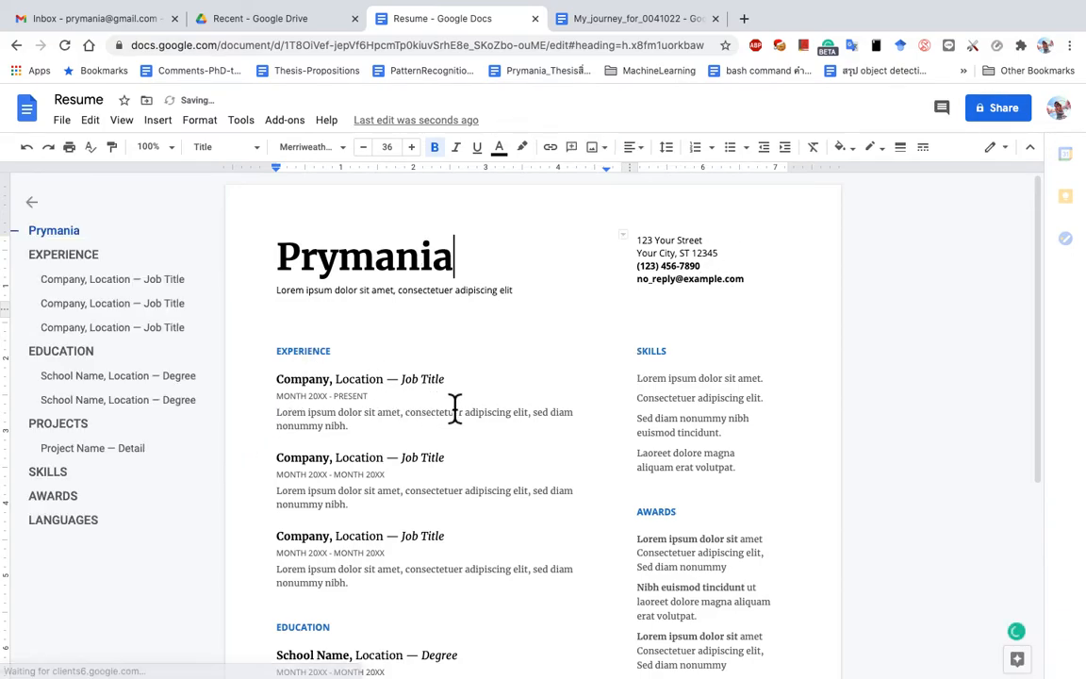
Step: Look over the new resume, then close it to return to Drive
{"action": "left_click", "coordinate": [1033, 404]}
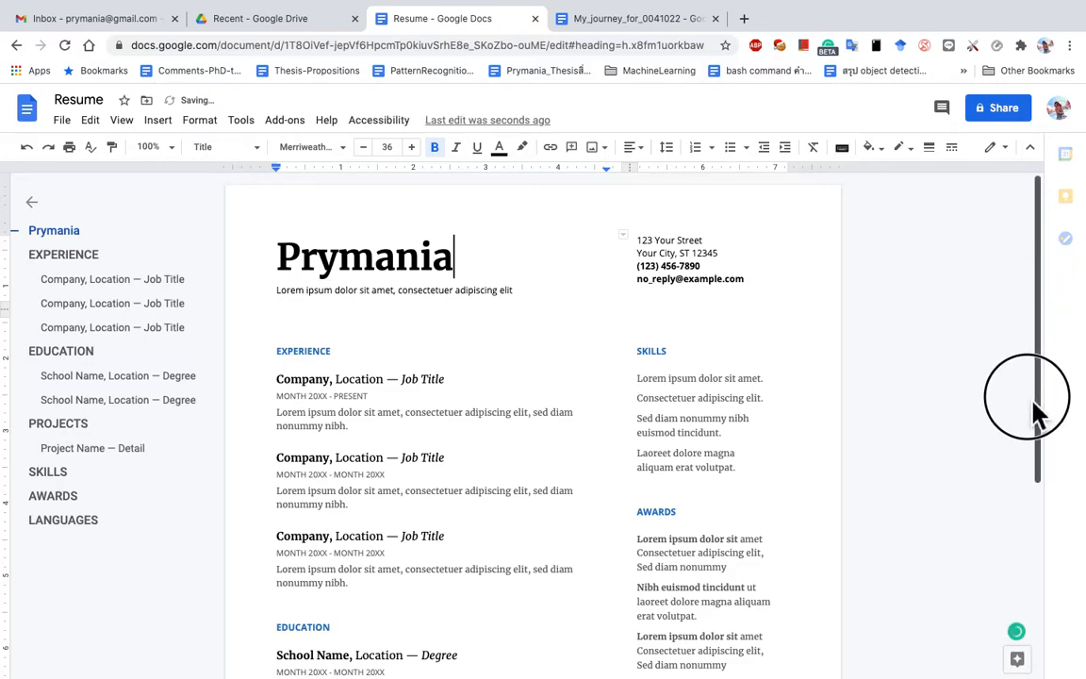
{"action": "scroll", "coordinate": [945, 377], "scroll_direction": "down", "scroll_amount": 1}
{"action": "scroll", "coordinate": [639, 488], "scroll_direction": "down", "scroll_amount": 2}
{"action": "scroll", "coordinate": [641, 479], "scroll_direction": "up", "scroll_amount": 3}
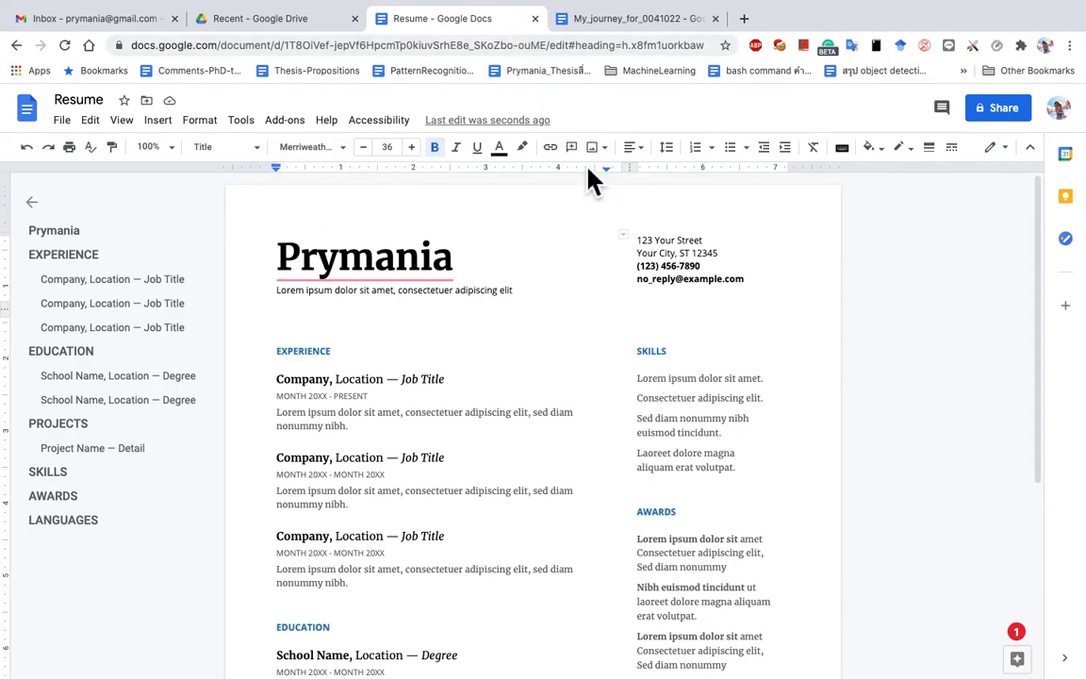
{"action": "left_click", "coordinate": [658, 240]}
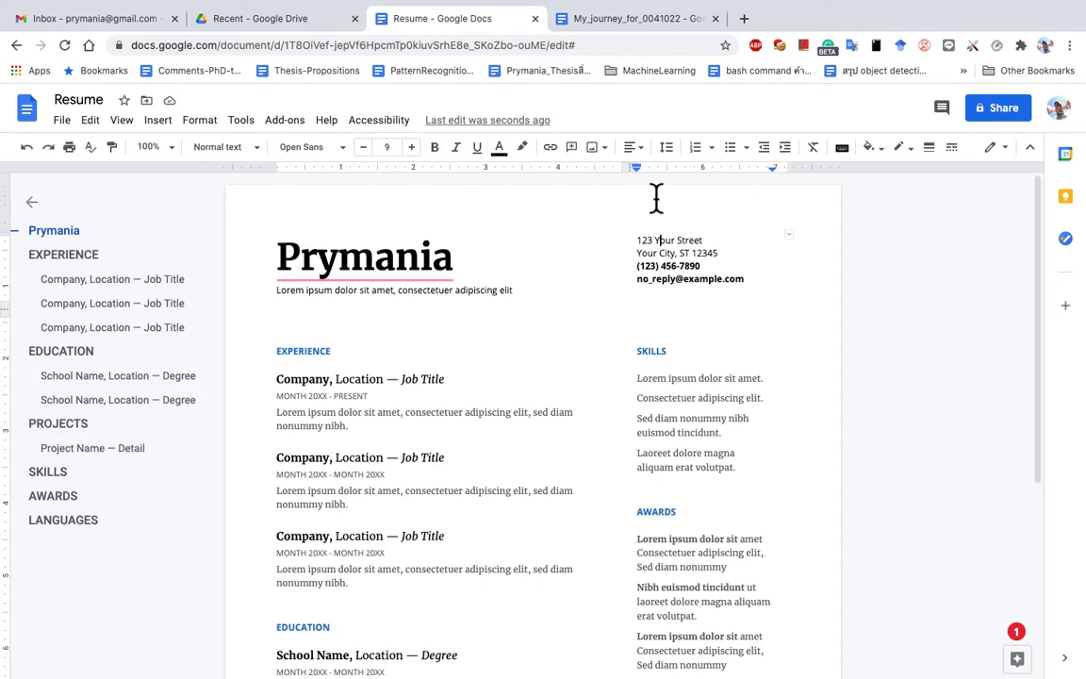
{"action": "left_click", "coordinate": [535, 21]}
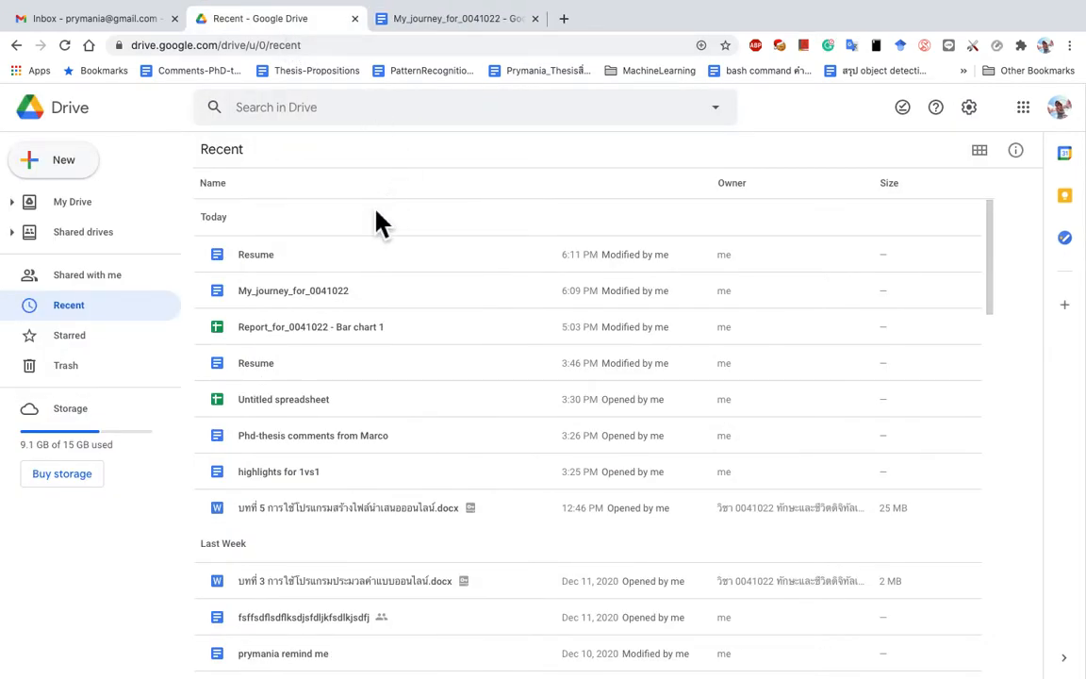
Step: Return to My_journey_for_0041022 and start File > Email > Email this file
{"action": "left_click", "coordinate": [462, 21]}
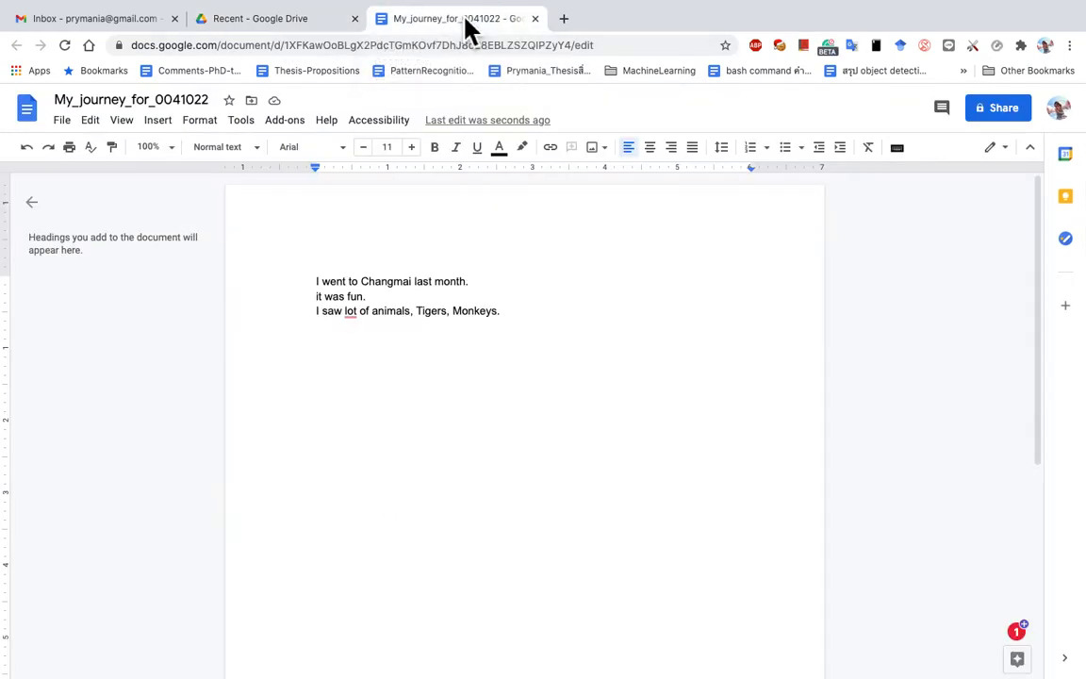
{"action": "left_click", "coordinate": [62, 122]}
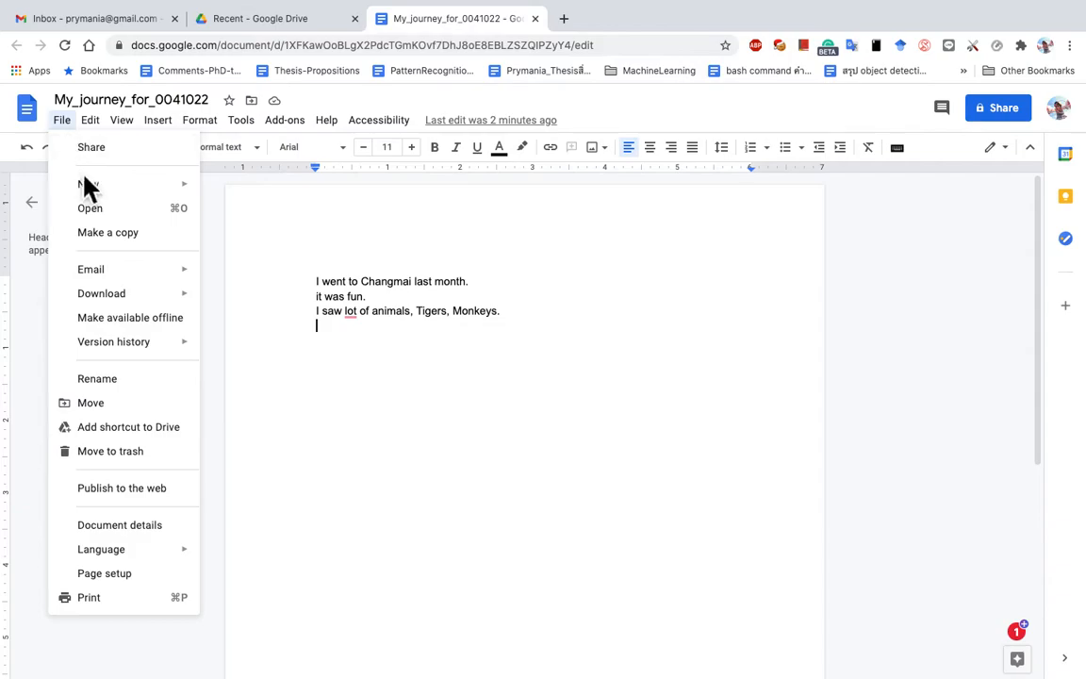
{"action": "mouse_move", "coordinate": [90, 187]}
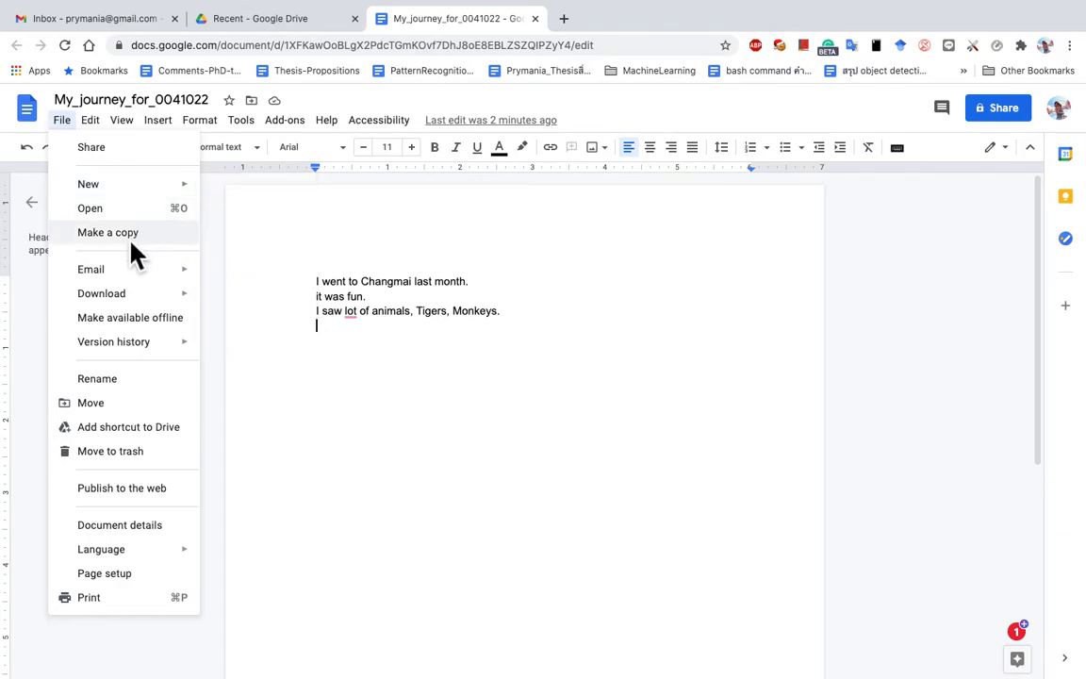
{"action": "mouse_move", "coordinate": [166, 275]}
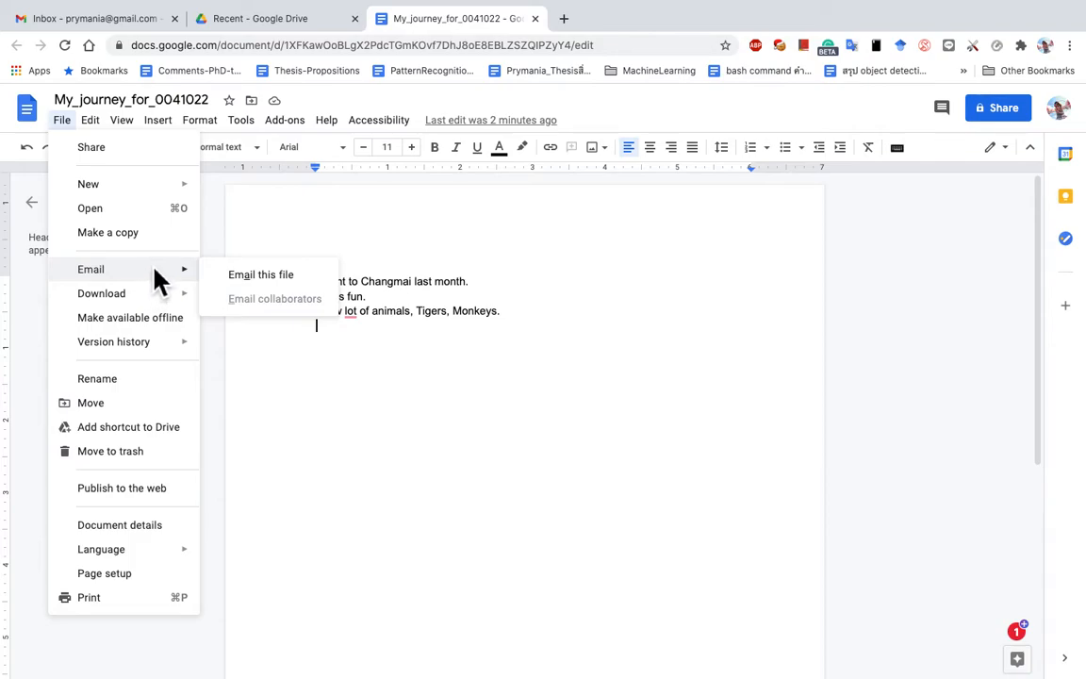
{"action": "left_click", "coordinate": [299, 278]}
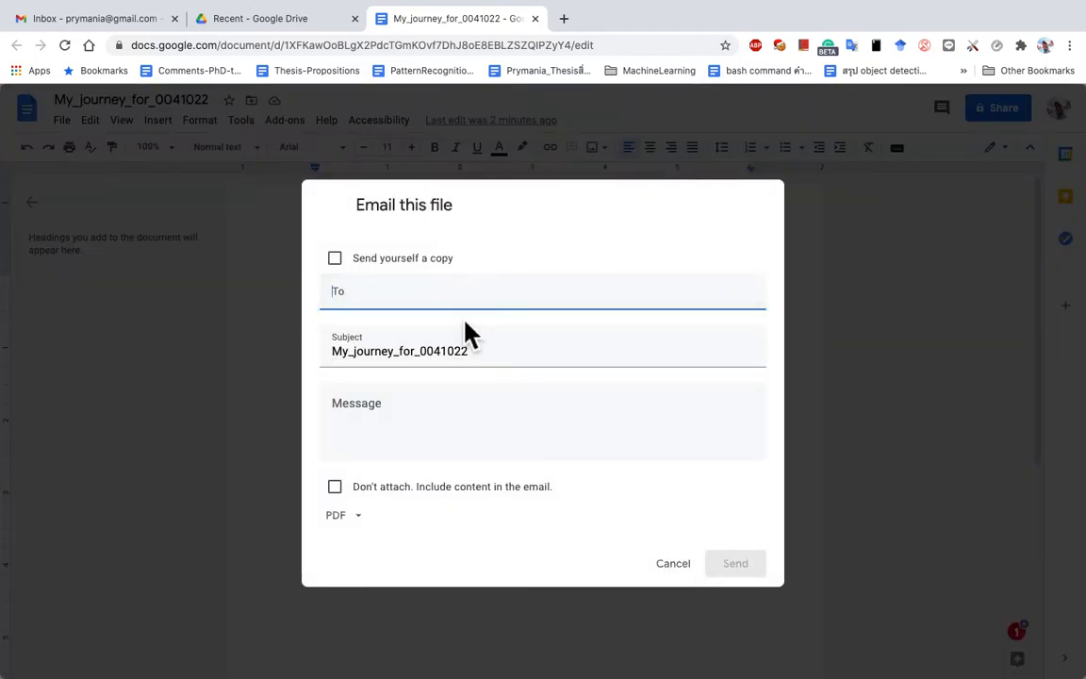
Step: Address the email to a suggested contact, subject 'Check out my journey', message 'Plese comment'
{"action": "left_click", "coordinate": [445, 298]}
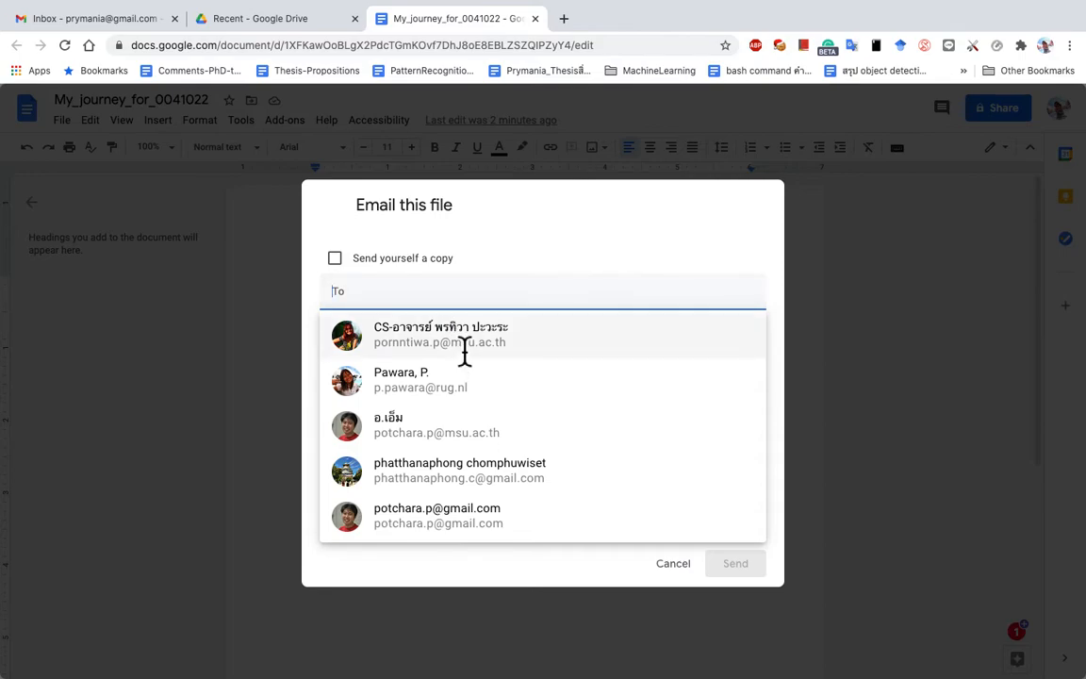
{"action": "left_click", "coordinate": [518, 354]}
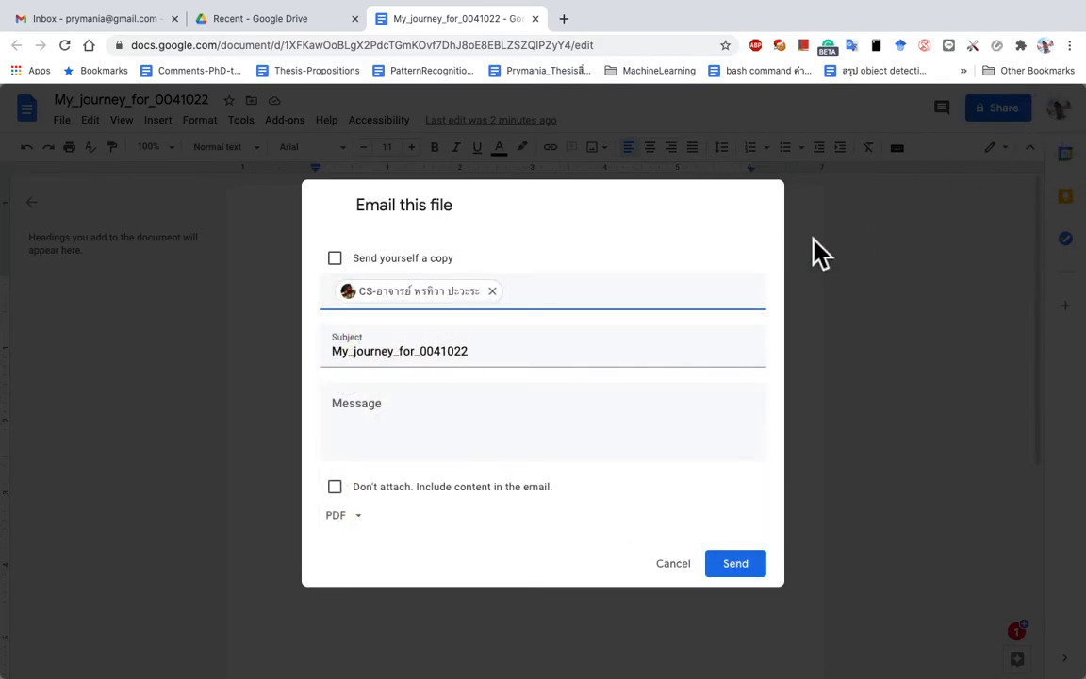
{"action": "left_click_drag", "start_coordinate": [490, 347], "coordinate": [319, 364]}
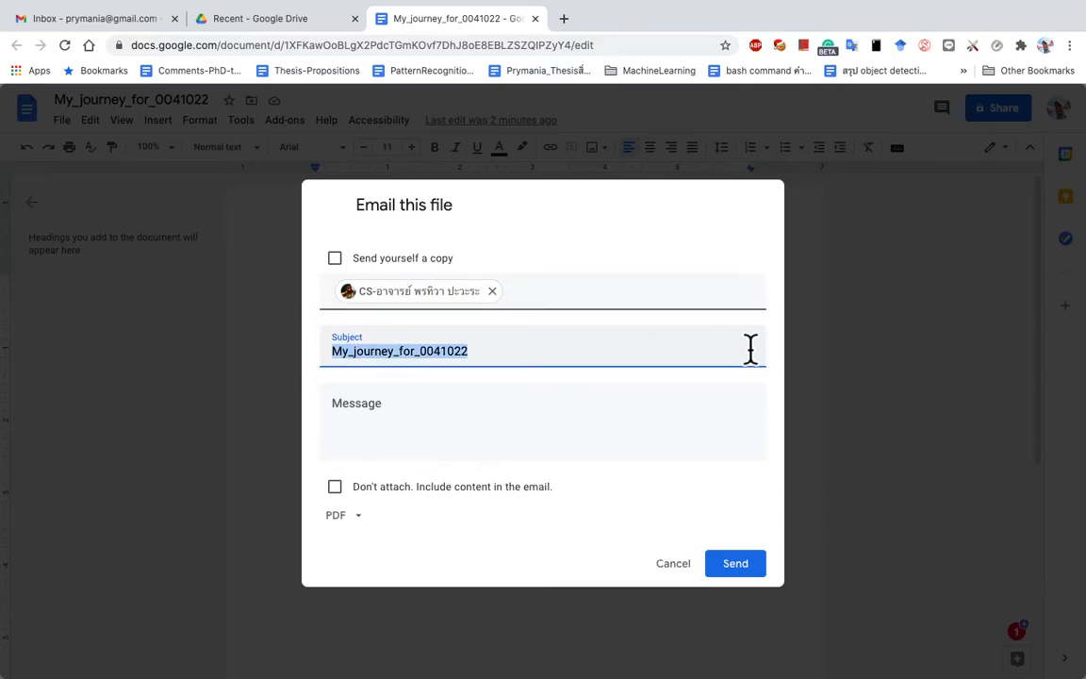
{"action": "type", "text": "C"}
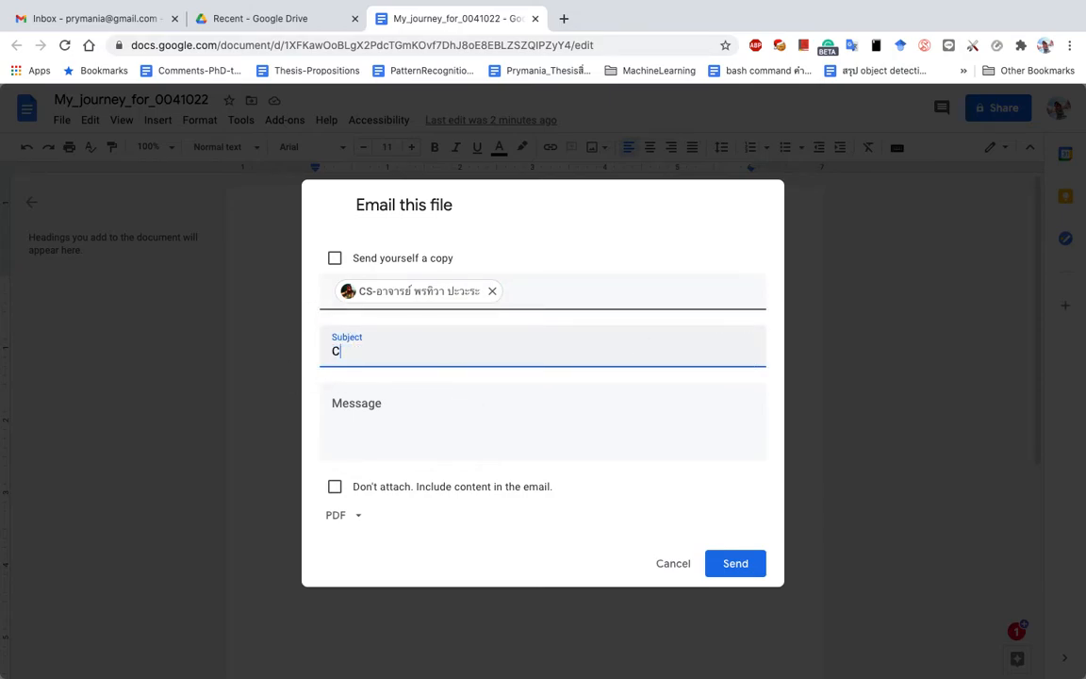
{"action": "type", "text": "heck out my journey"}
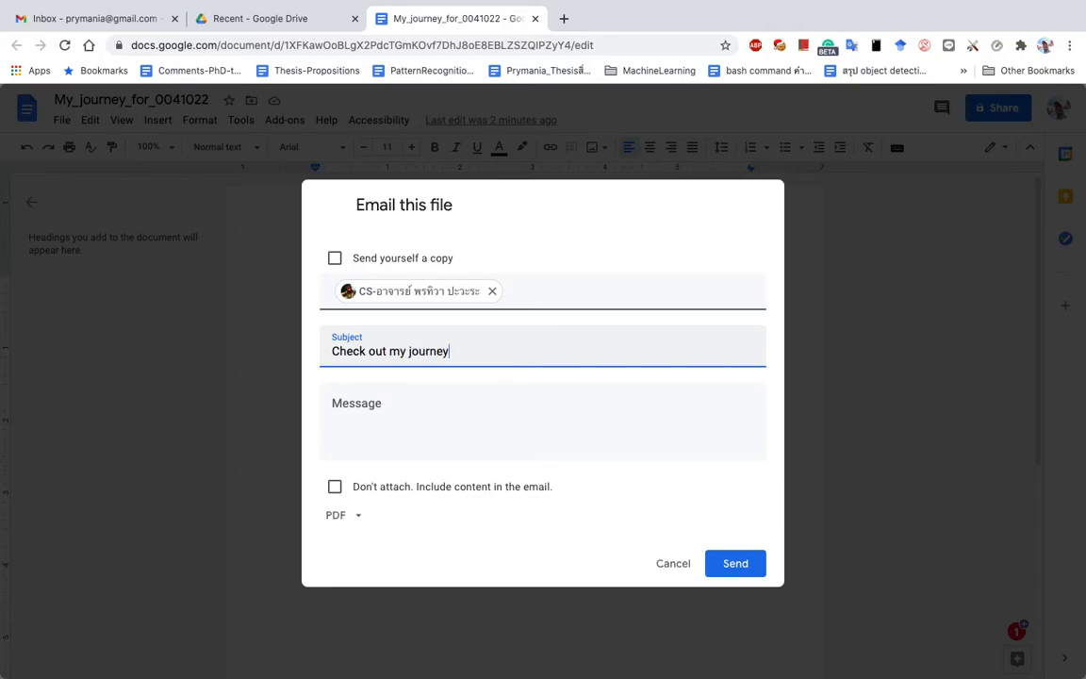
{"action": "left_click", "coordinate": [501, 416]}
{"action": "type", "text": "Plese"}
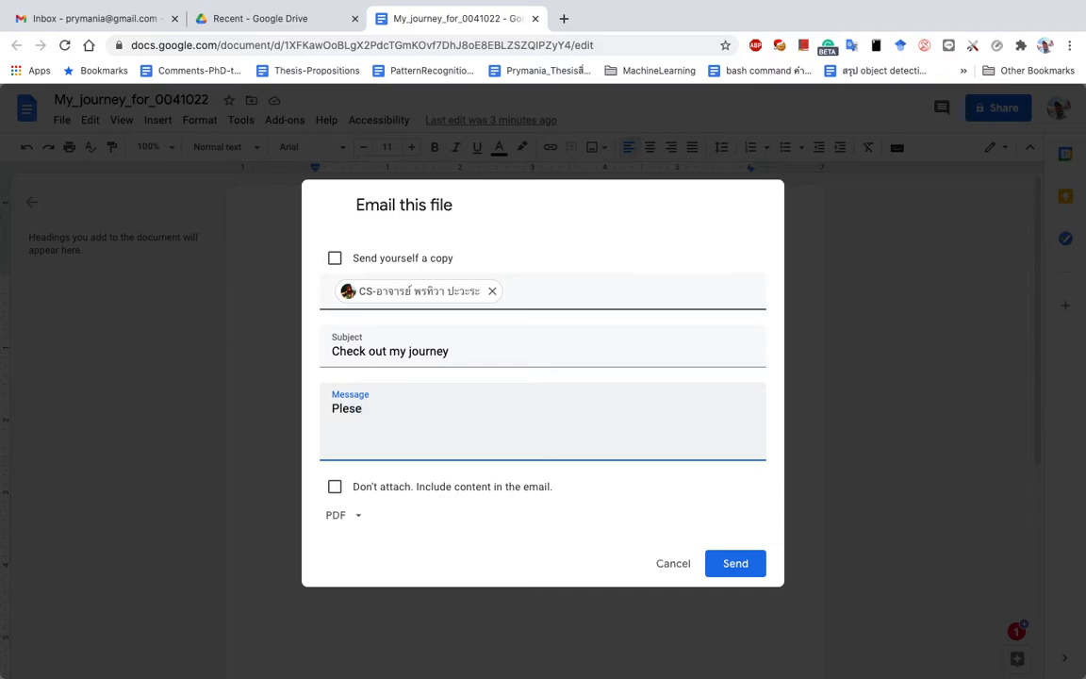
{"action": "type", "text": " comments"}
{"action": "key", "text": "BackSpace"}
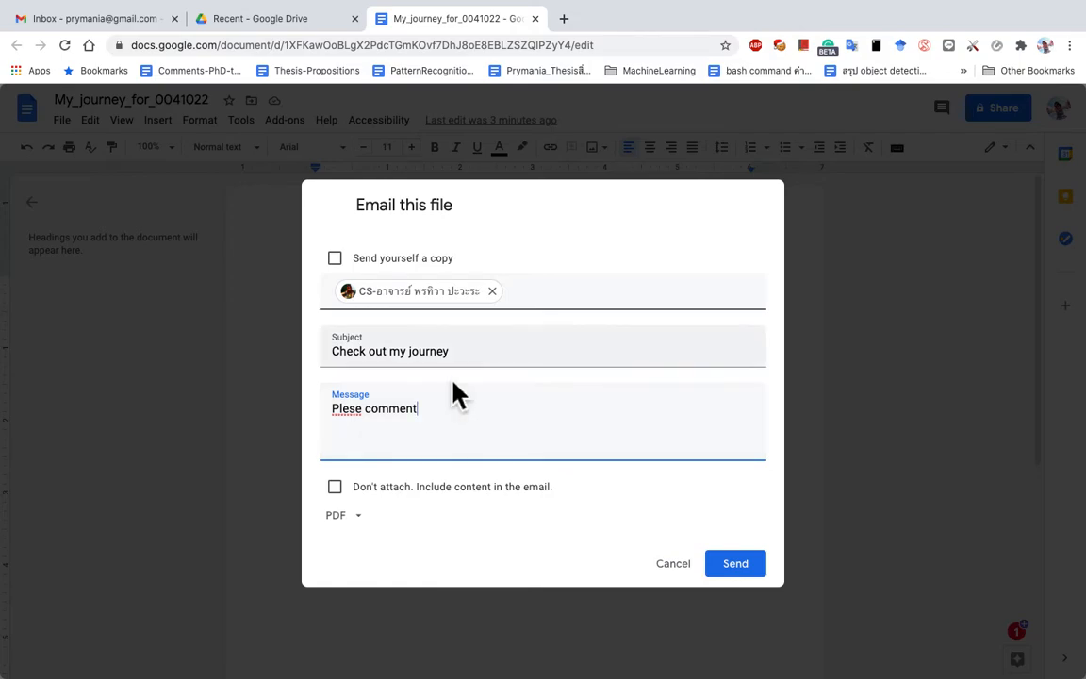
Step: Send yourself a copy and send the email with the document as a PDF
{"action": "left_click", "coordinate": [351, 426]}
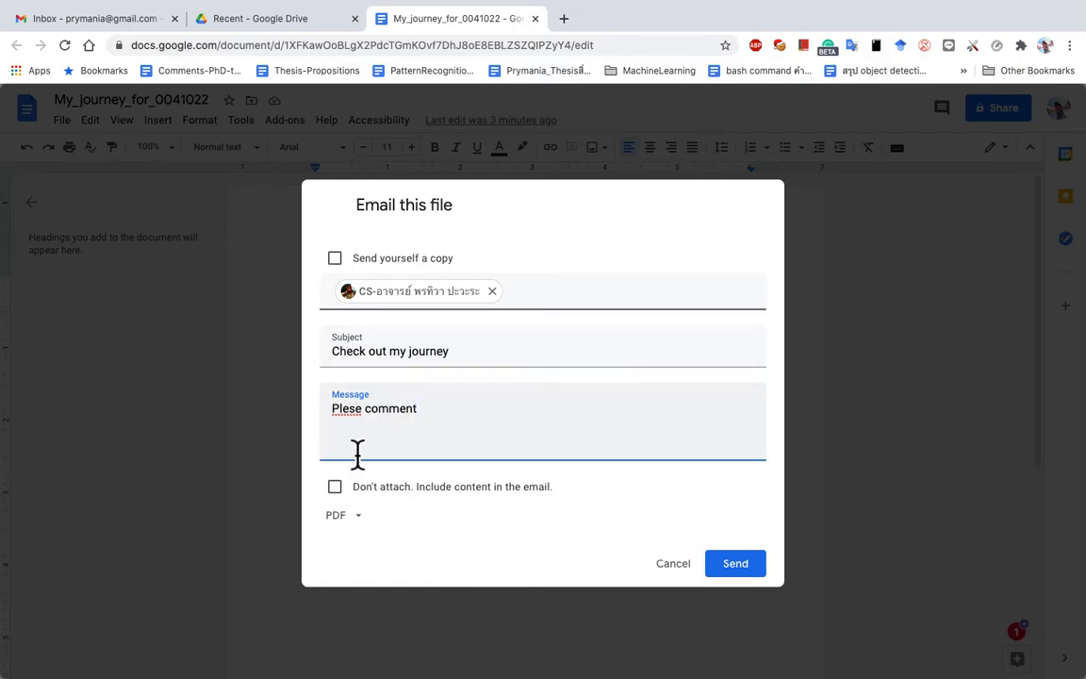
{"action": "left_click", "coordinate": [336, 260]}
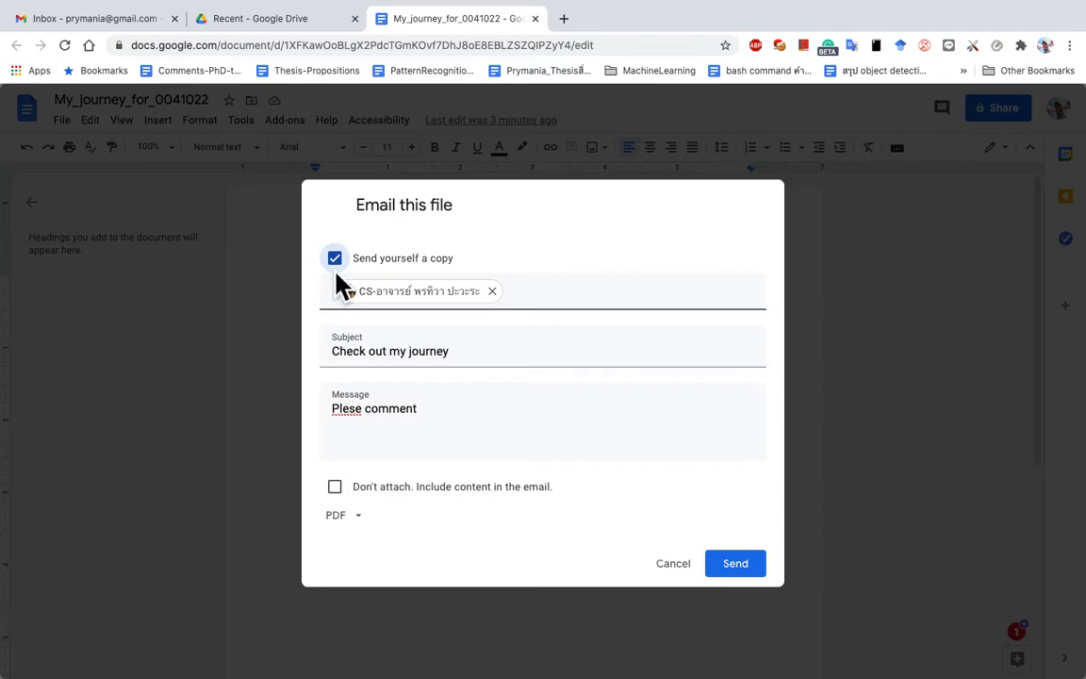
{"action": "left_click", "coordinate": [360, 521]}
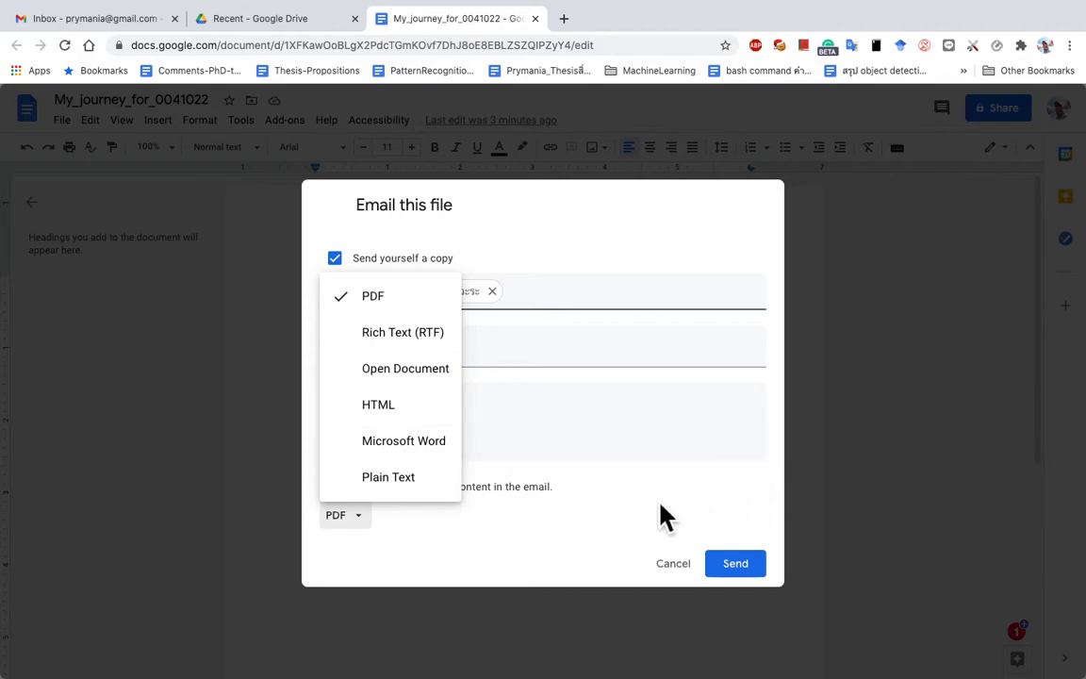
{"action": "left_click", "coordinate": [635, 521]}
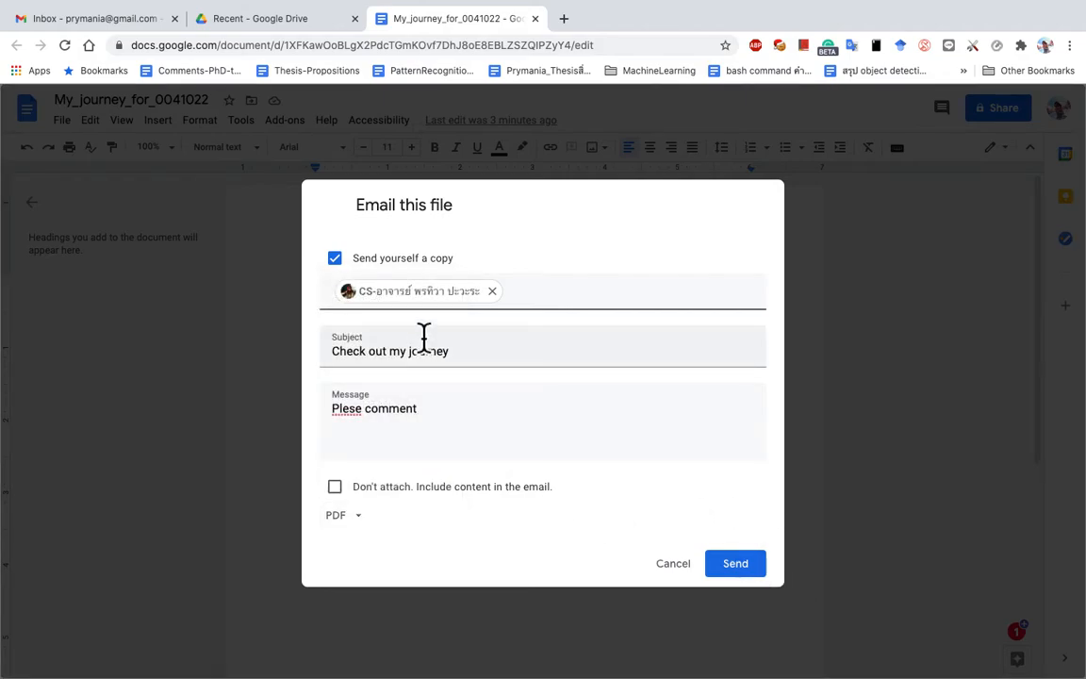
{"action": "left_click", "coordinate": [754, 568]}
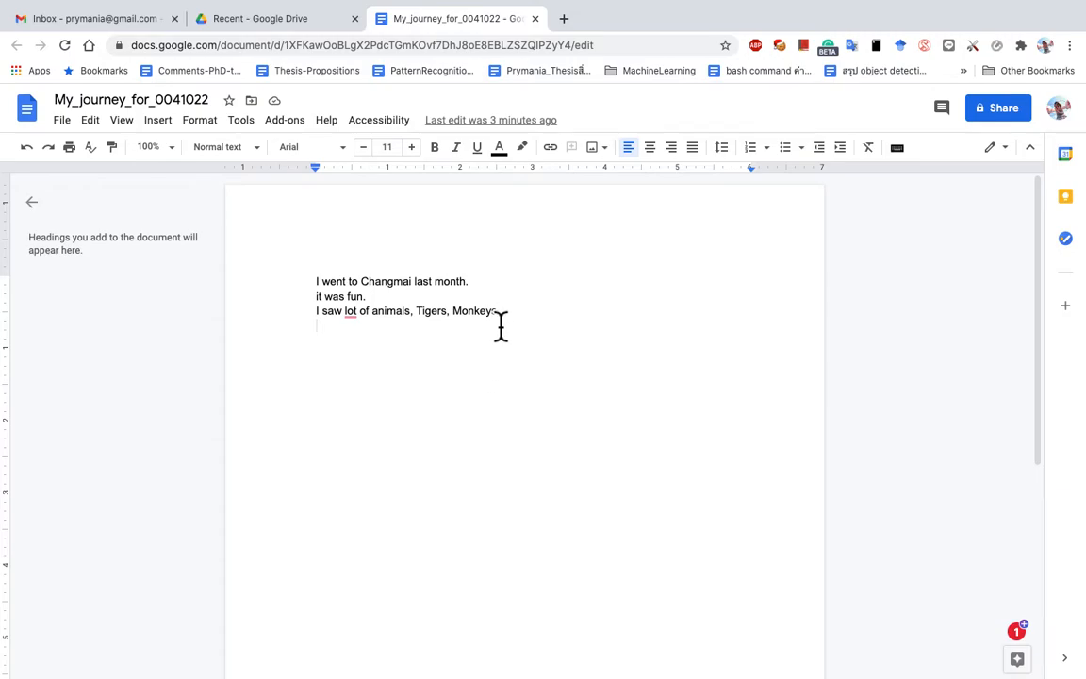
{"action": "left_click", "coordinate": [148, 22]}
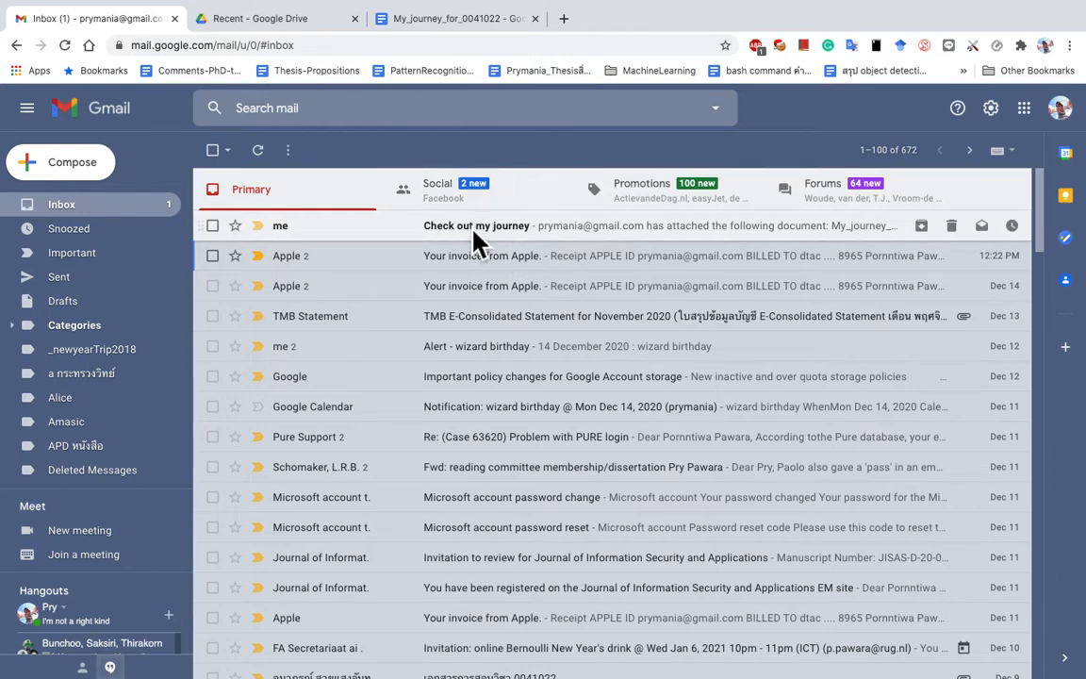
{"action": "left_click", "coordinate": [1061, 109]}
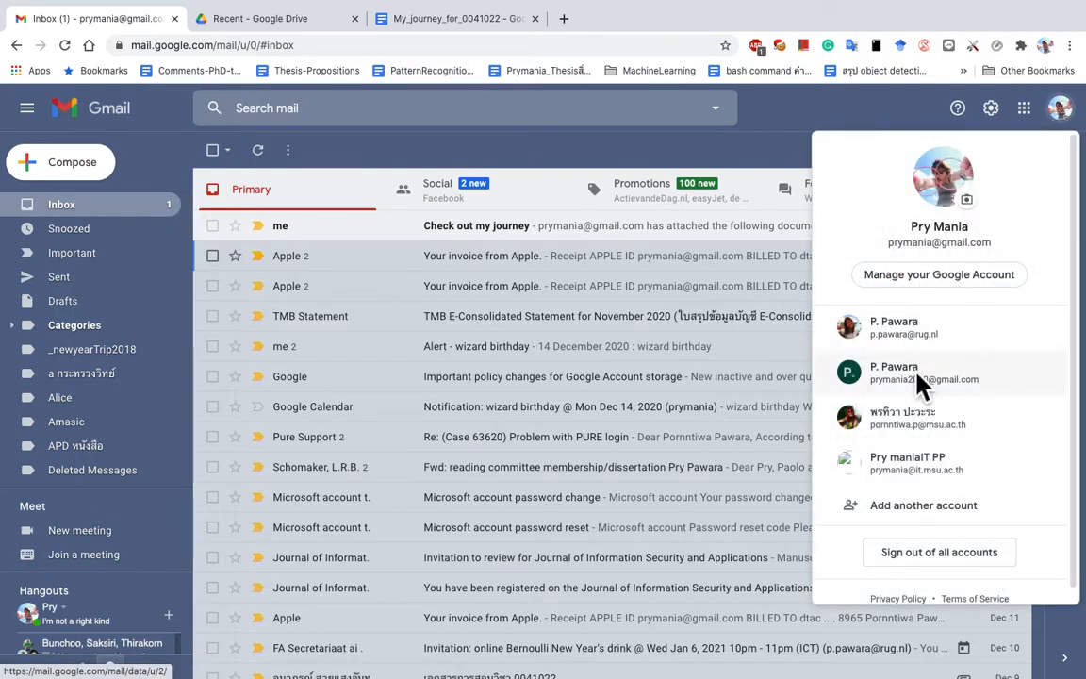
{"action": "left_click", "coordinate": [929, 428]}
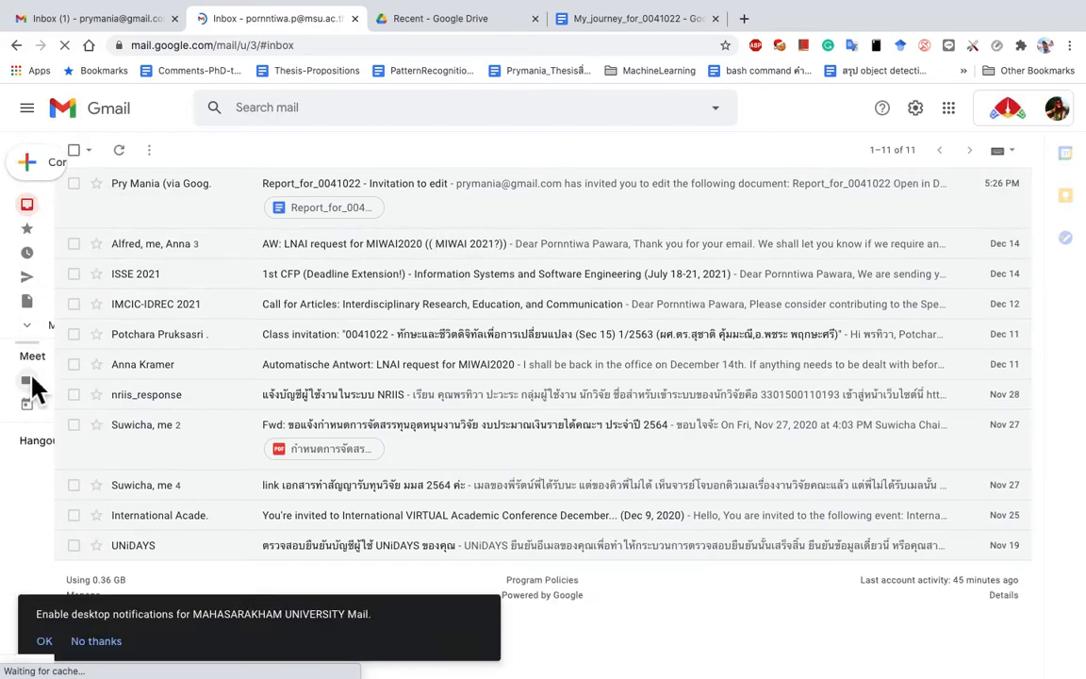
Step: Open the 'Check out my journey' email in Spam, preview its PDF, and mark it not spam
{"action": "left_click", "coordinate": [31, 324]}
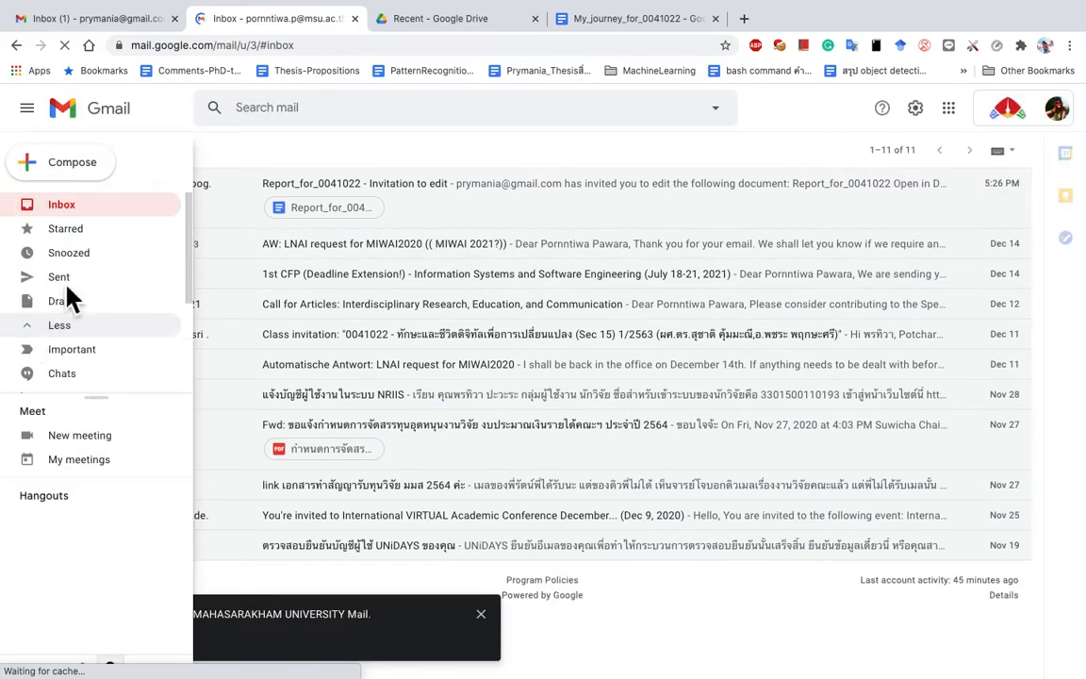
{"action": "scroll", "coordinate": [113, 293], "scroll_direction": "down", "scroll_amount": 3}
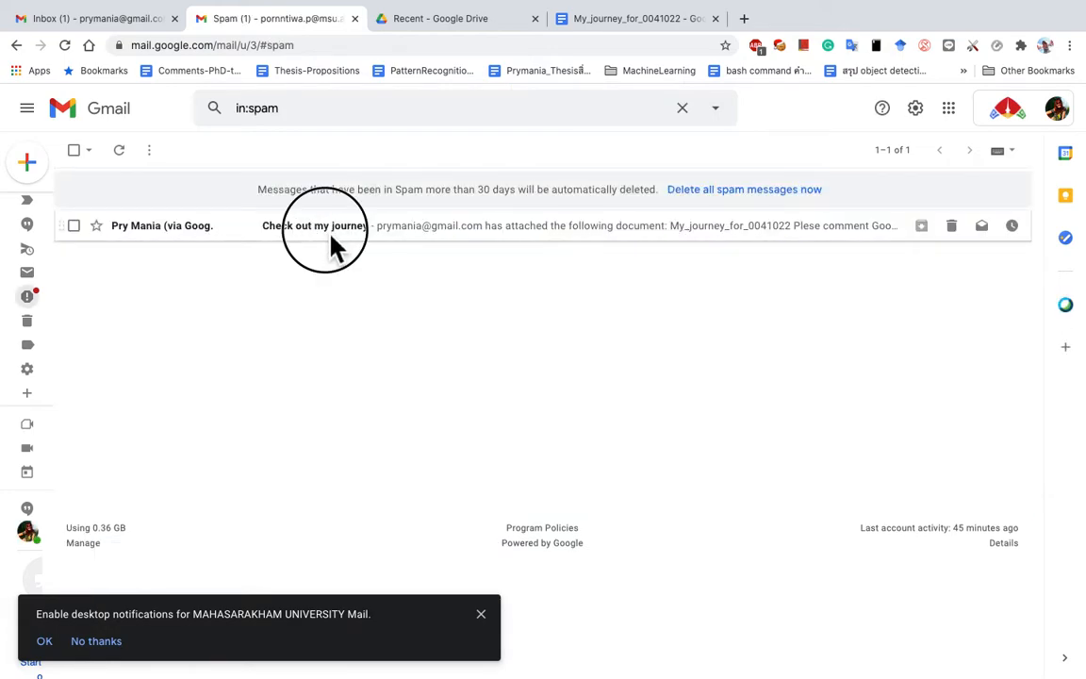
{"action": "left_click", "coordinate": [334, 245]}
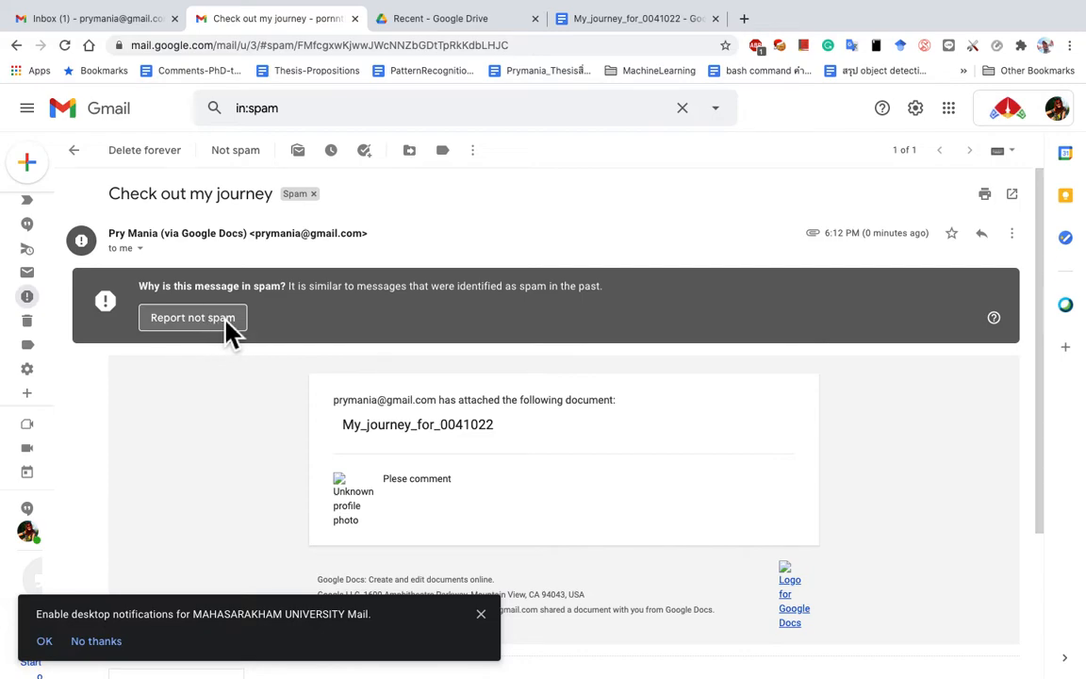
{"action": "scroll", "coordinate": [265, 415], "scroll_direction": "down", "scroll_amount": 5}
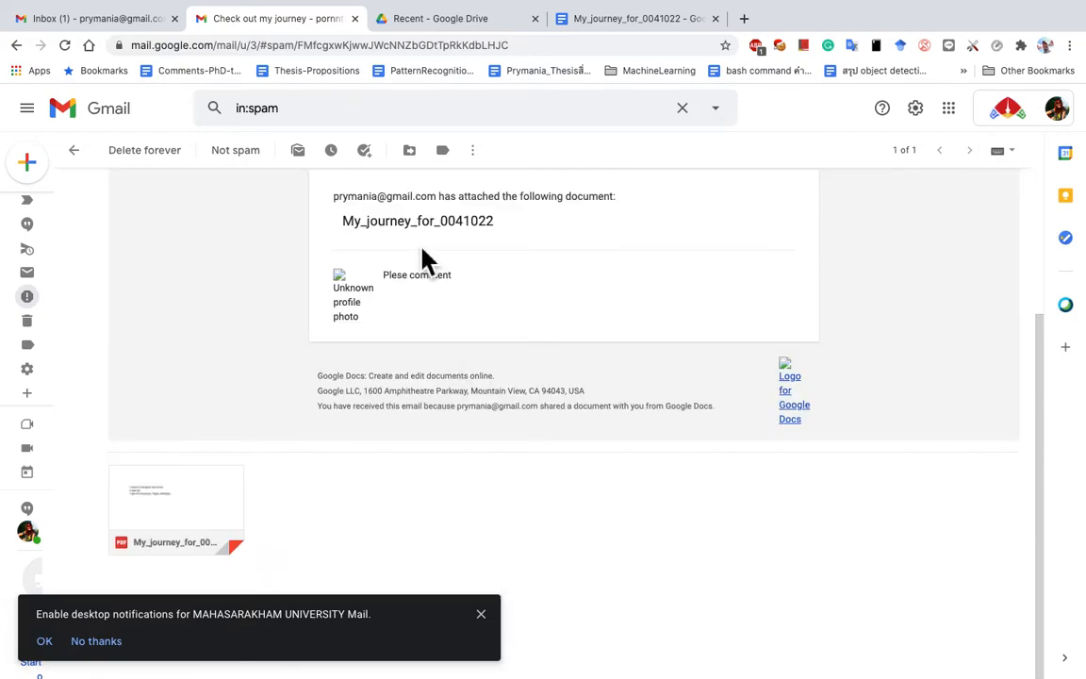
{"action": "left_click", "coordinate": [193, 514]}
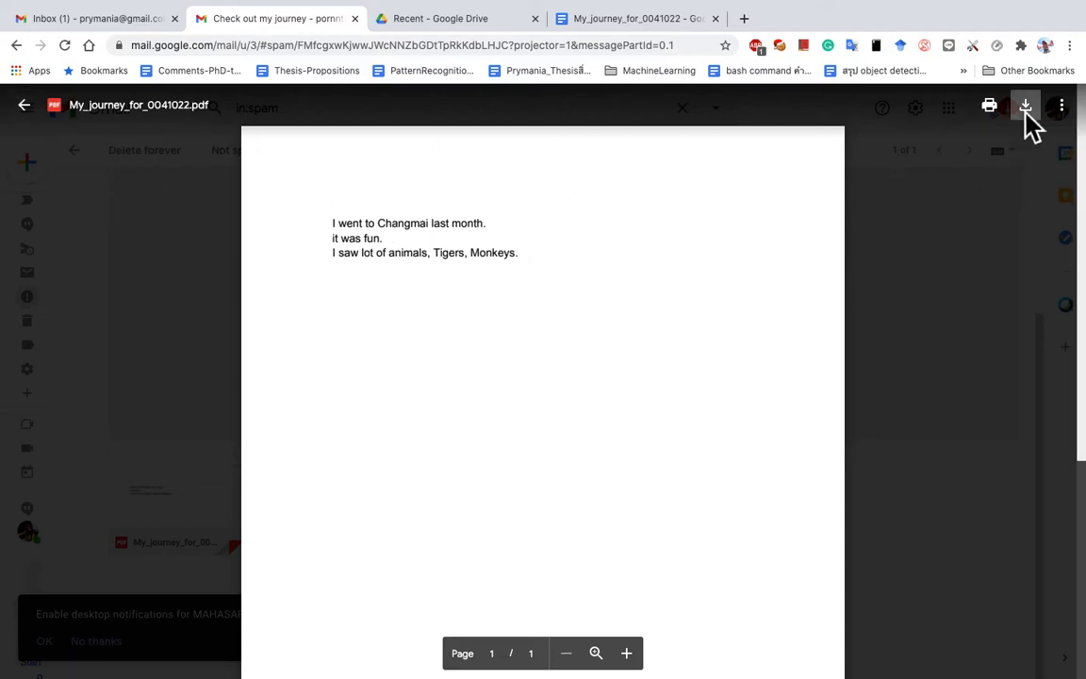
{"action": "left_click", "coordinate": [26, 104]}
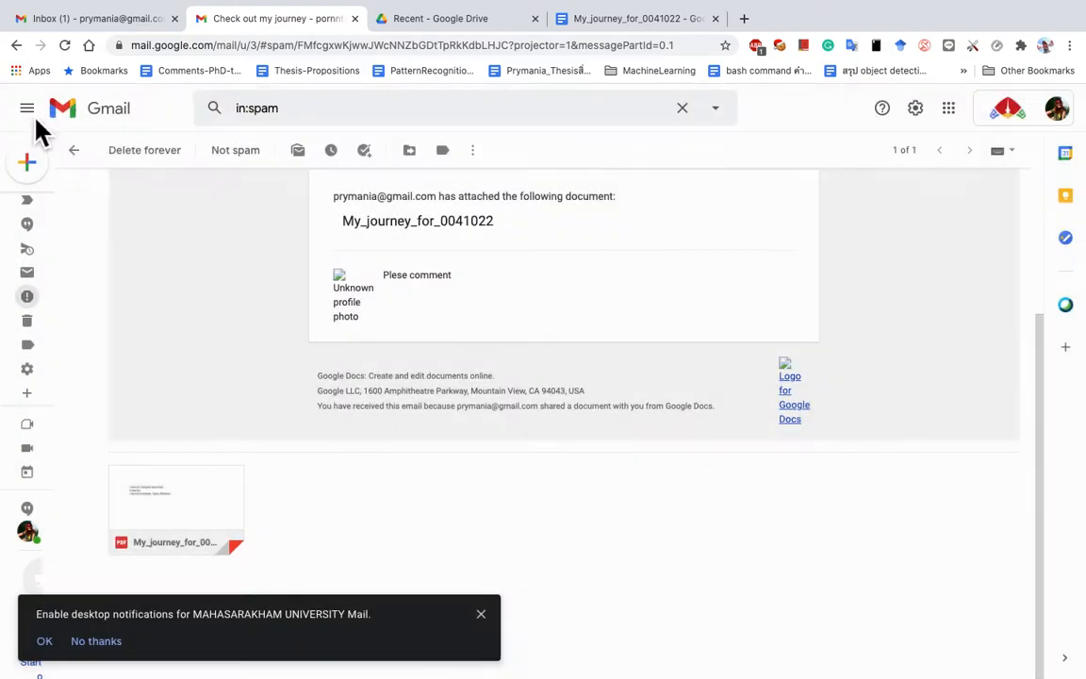
{"action": "scroll", "coordinate": [388, 400], "scroll_direction": "up", "scroll_amount": 2}
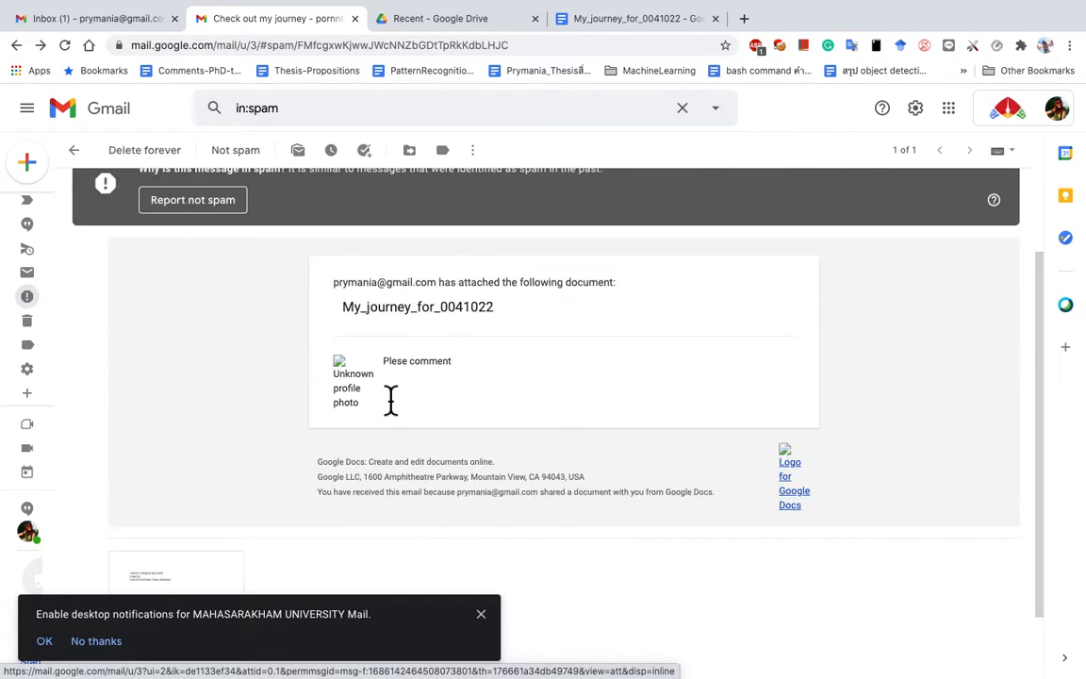
{"action": "left_click", "coordinate": [200, 200]}
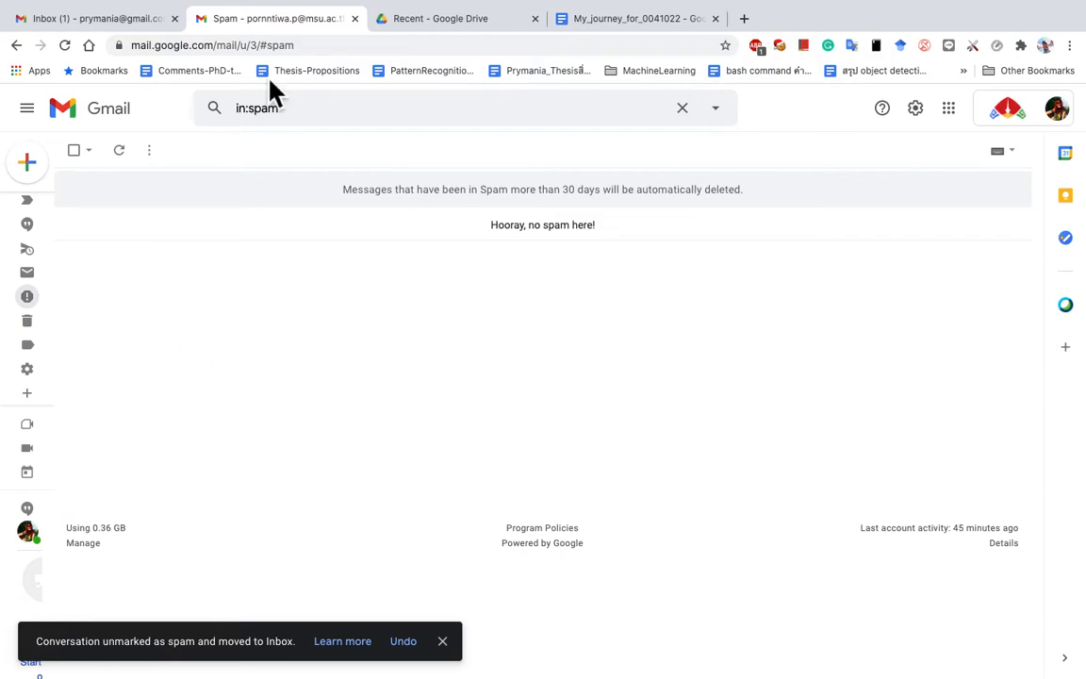
Step: Trash the self-sent copy in the personal inbox and go back to the document
{"action": "left_click", "coordinate": [355, 20]}
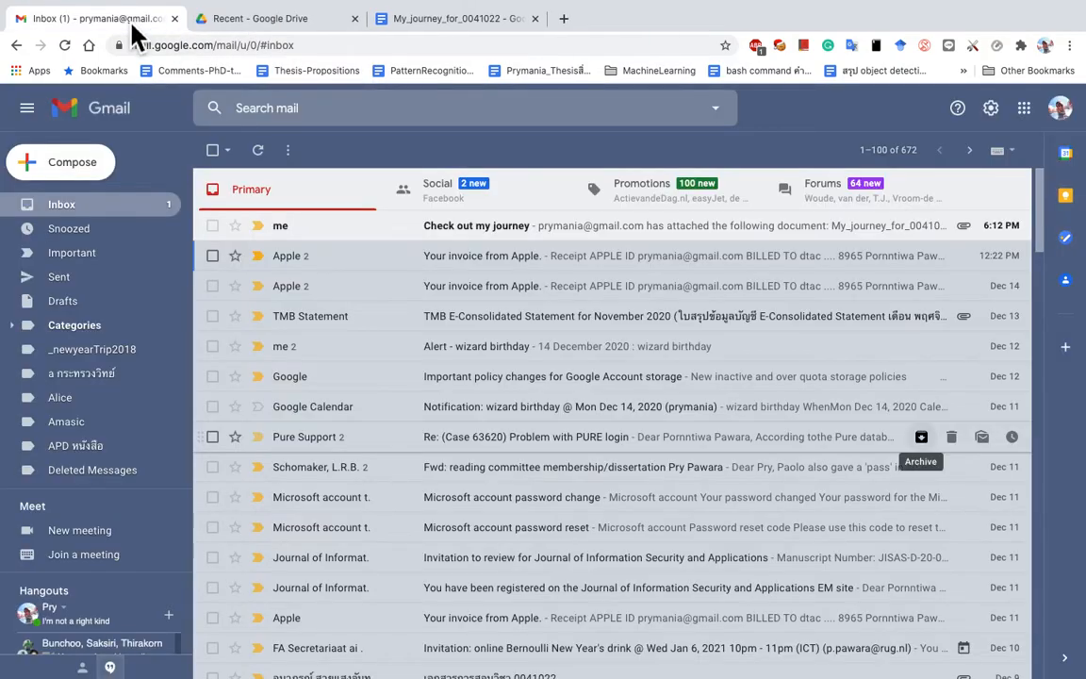
{"action": "left_click", "coordinate": [212, 226]}
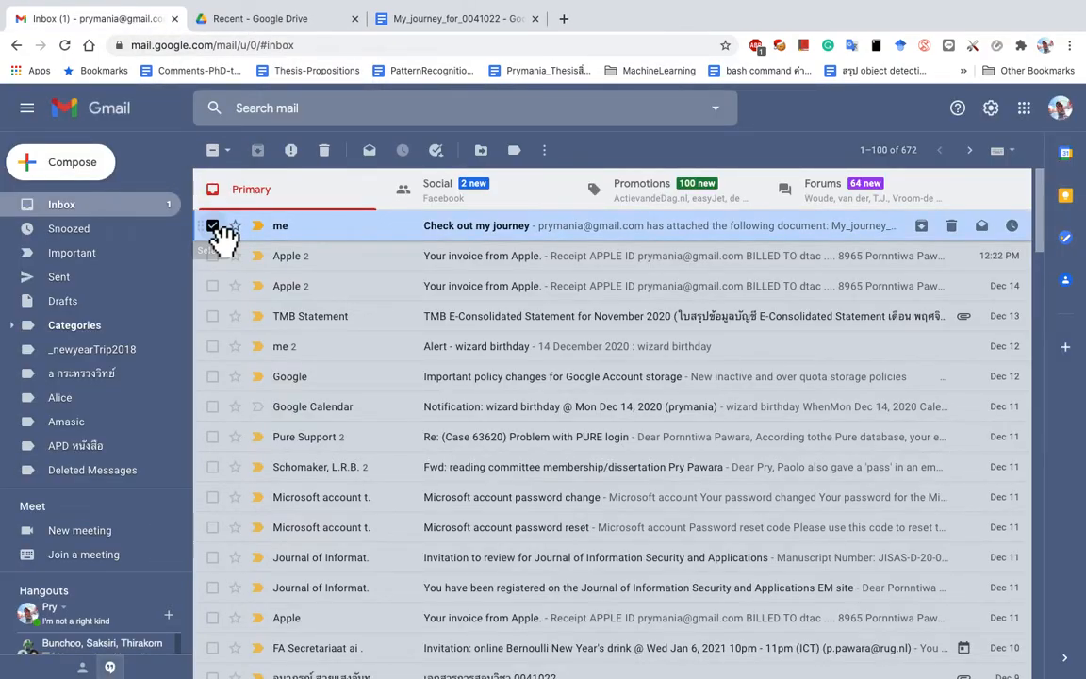
{"action": "left_click", "coordinate": [323, 150]}
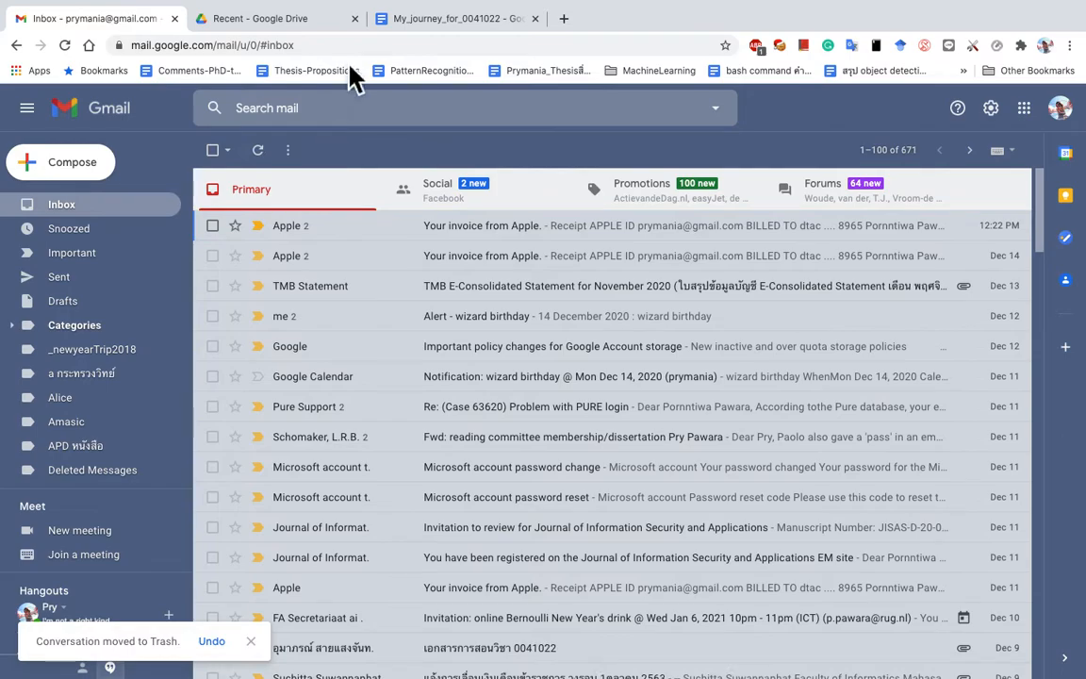
{"action": "left_click", "coordinate": [459, 21]}
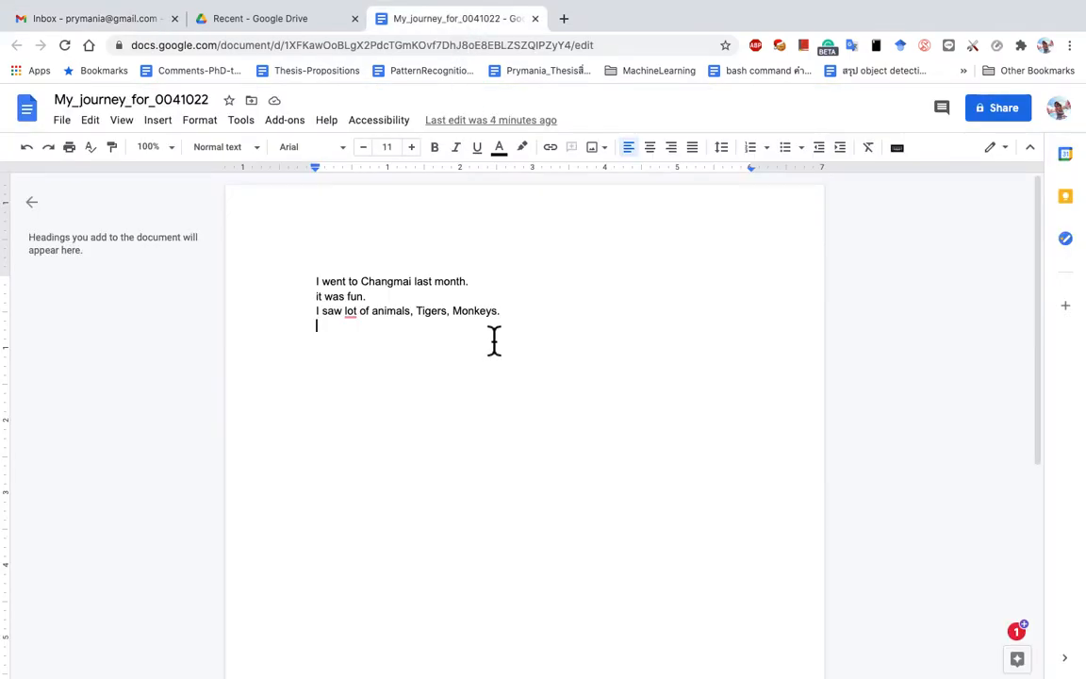
Step: Download the document as a PDF Document (.pdf)
{"action": "left_click", "coordinate": [62, 120]}
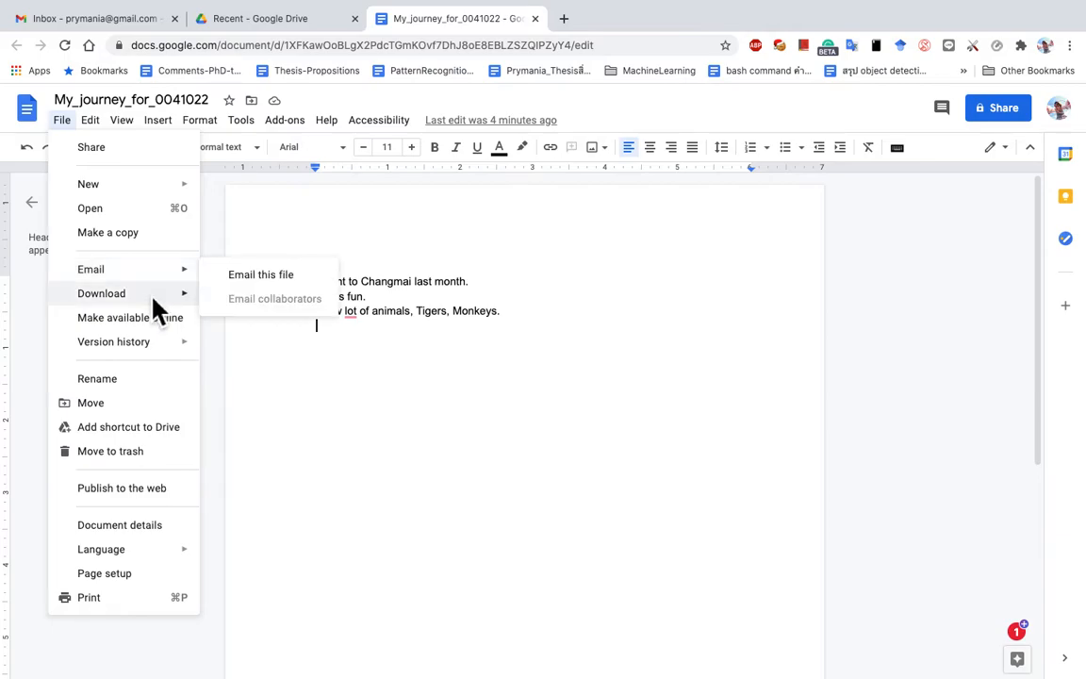
{"action": "mouse_move", "coordinate": [159, 299]}
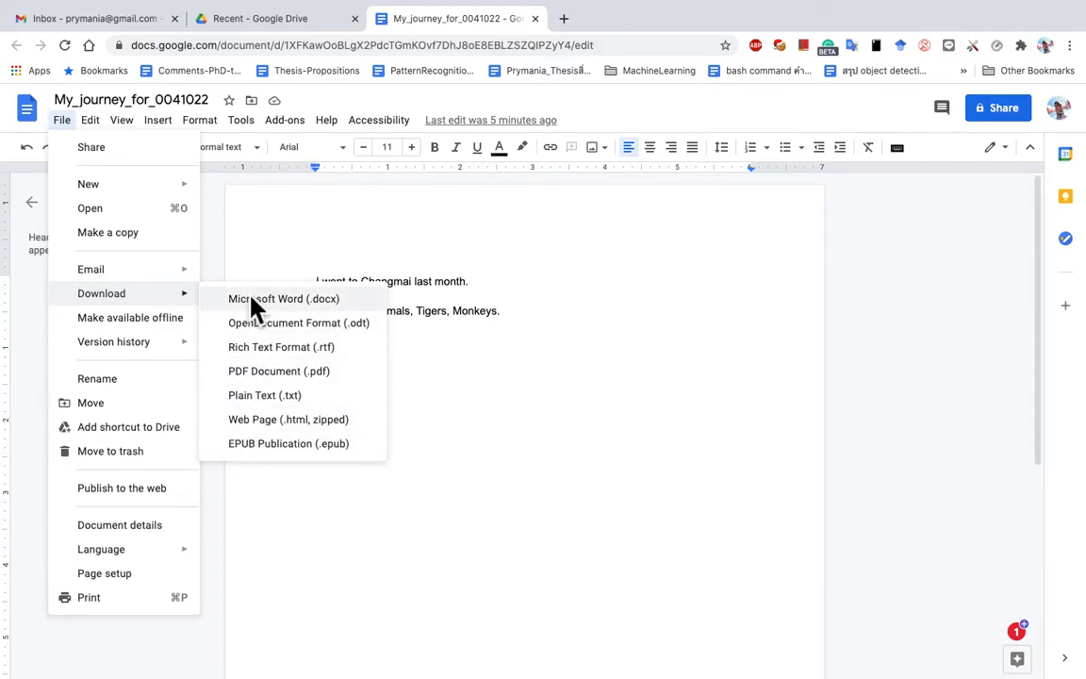
{"action": "left_click", "coordinate": [289, 373]}
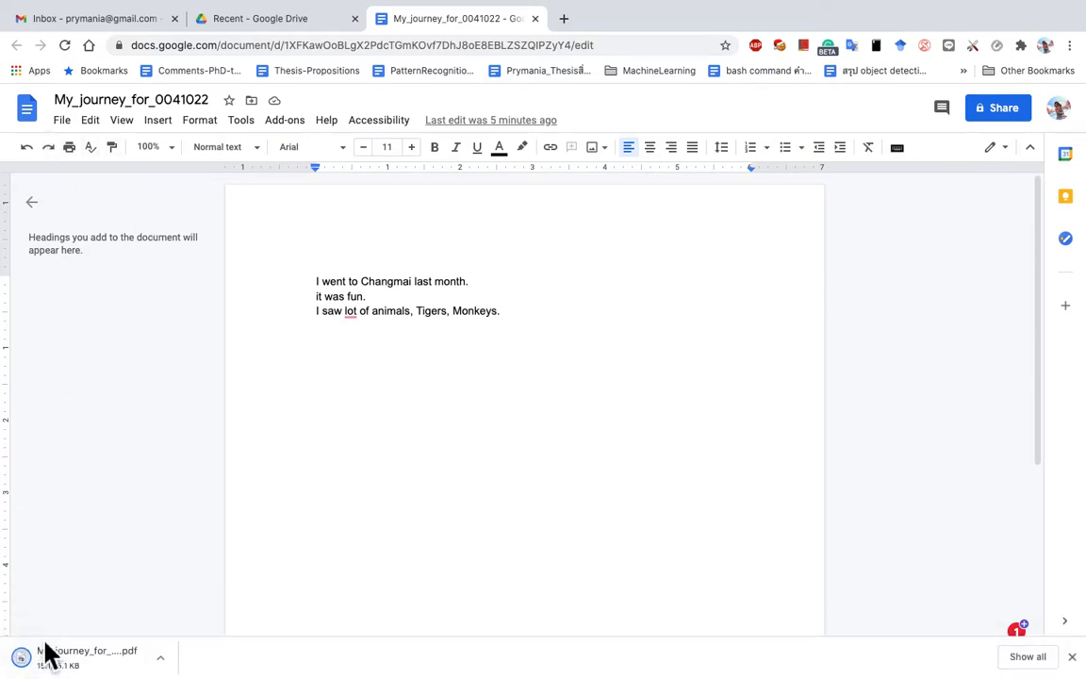
Step: Open My_journey_for_0041022.pdf to check its three lines, then close it
{"action": "left_click", "coordinate": [52, 654]}
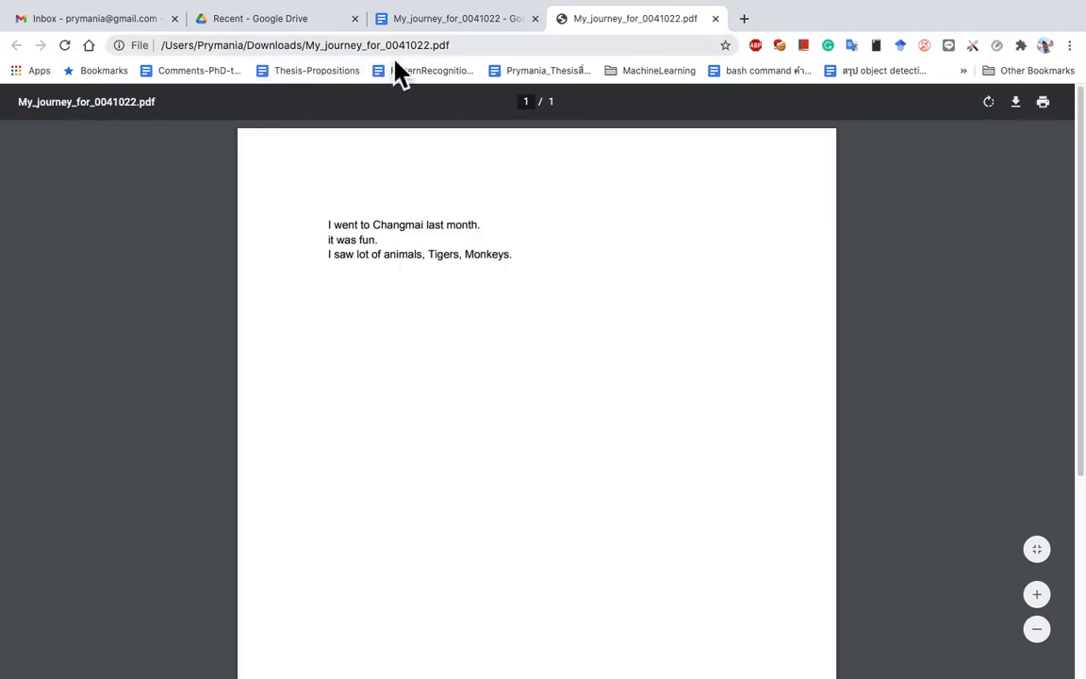
{"action": "left_click", "coordinate": [376, 243]}
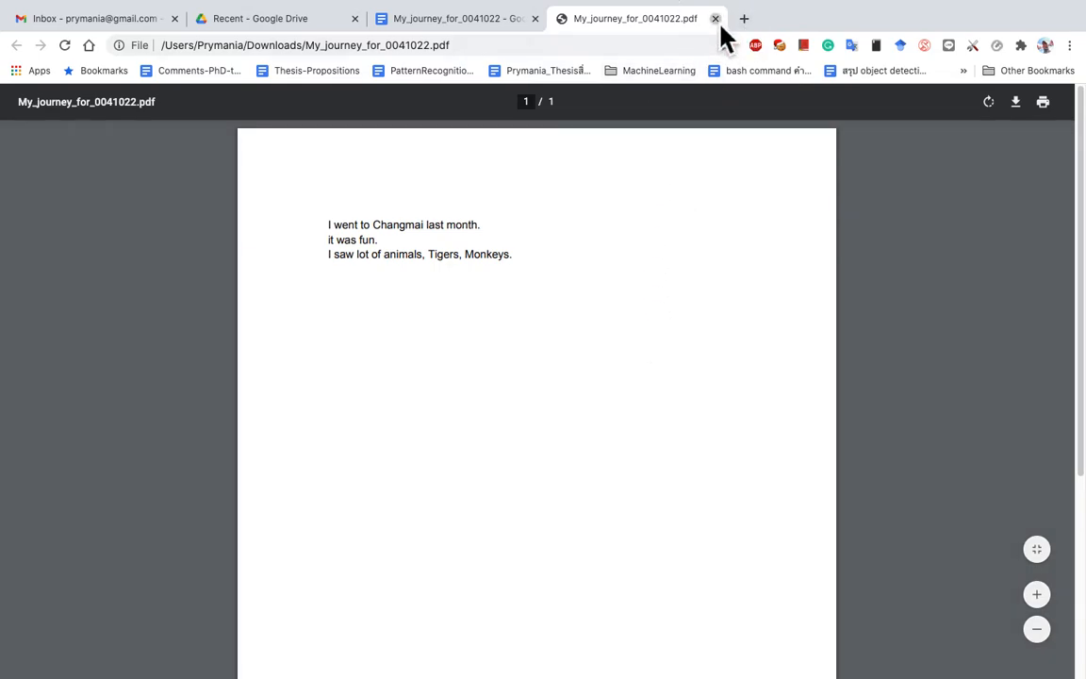
{"action": "left_click", "coordinate": [716, 20]}
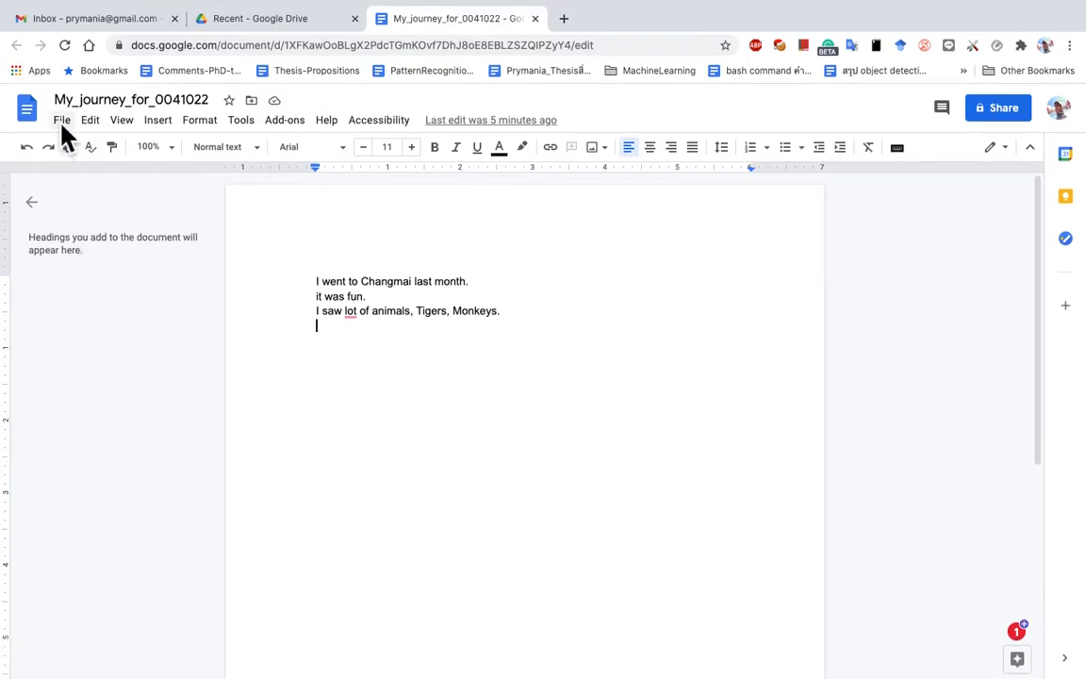
Step: Make My_journey_for_0041022 available offline from the File menu
{"action": "left_click", "coordinate": [62, 126]}
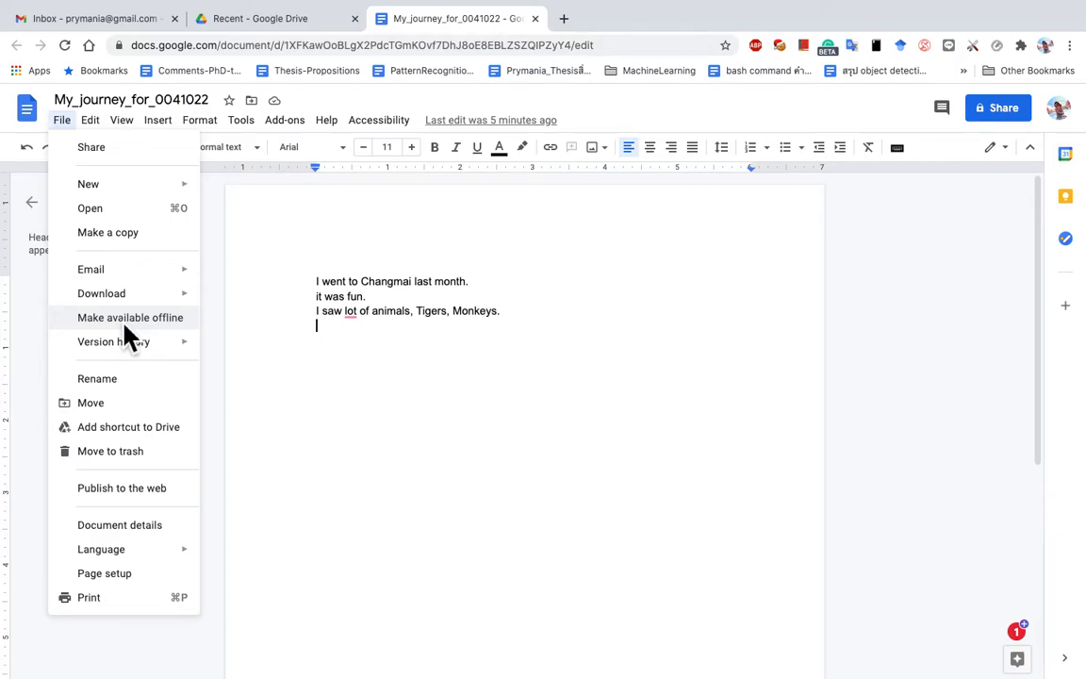
{"action": "mouse_move", "coordinate": [297, 114]}
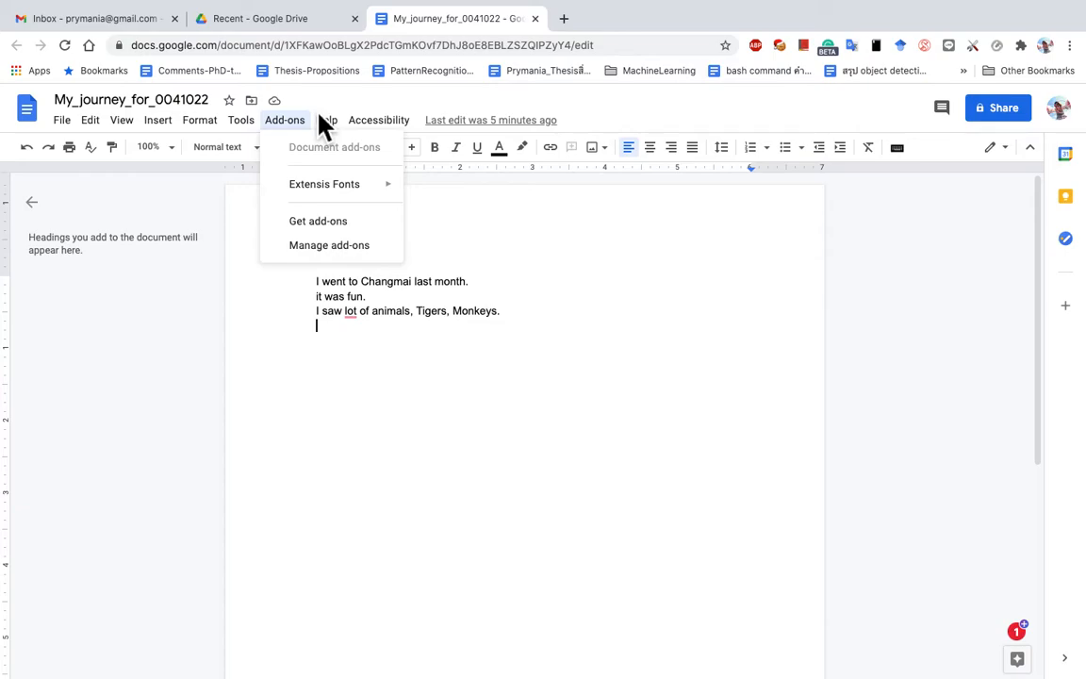
{"action": "left_click", "coordinate": [62, 120]}
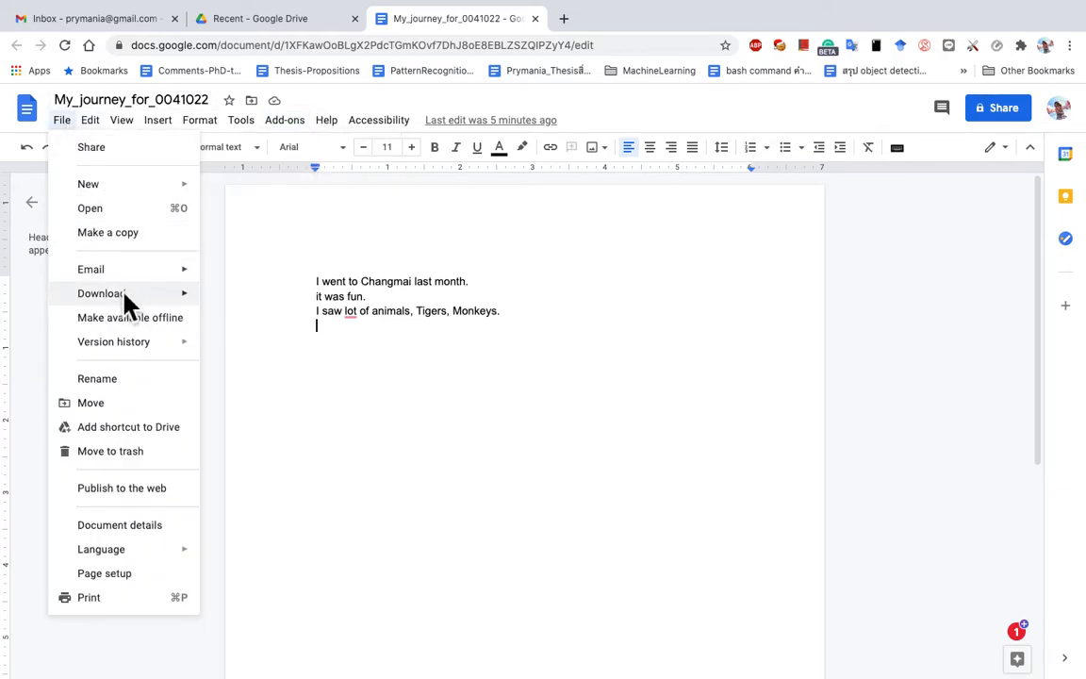
{"action": "left_click", "coordinate": [129, 320]}
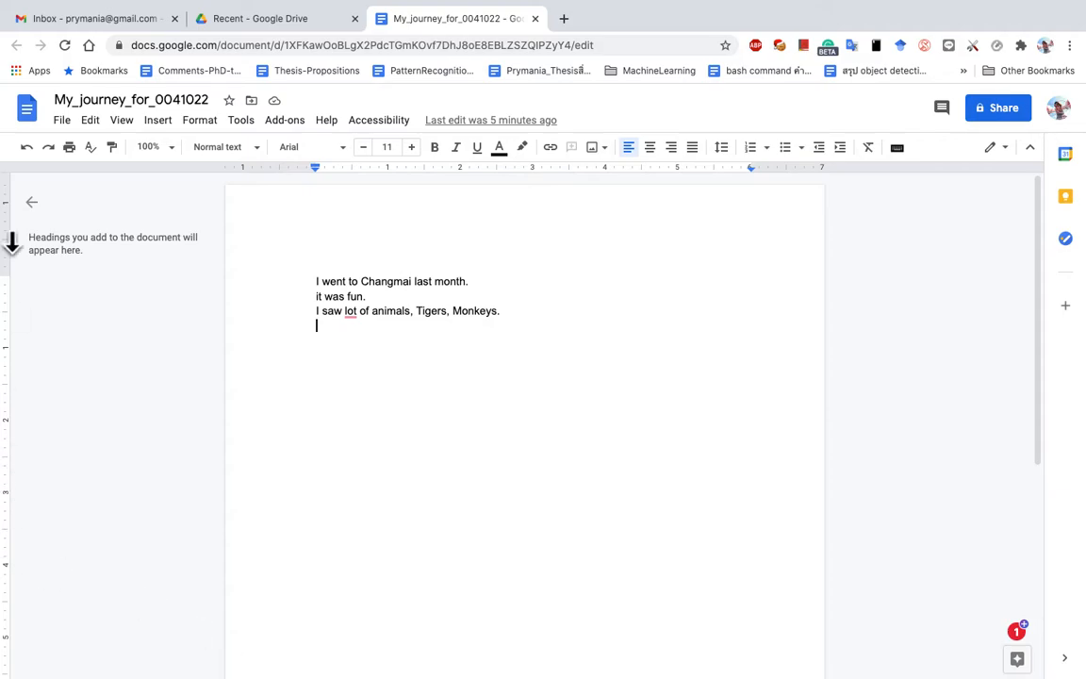
Step: Glance at File > Version history, then dismiss the menu
{"action": "left_click", "coordinate": [60, 123]}
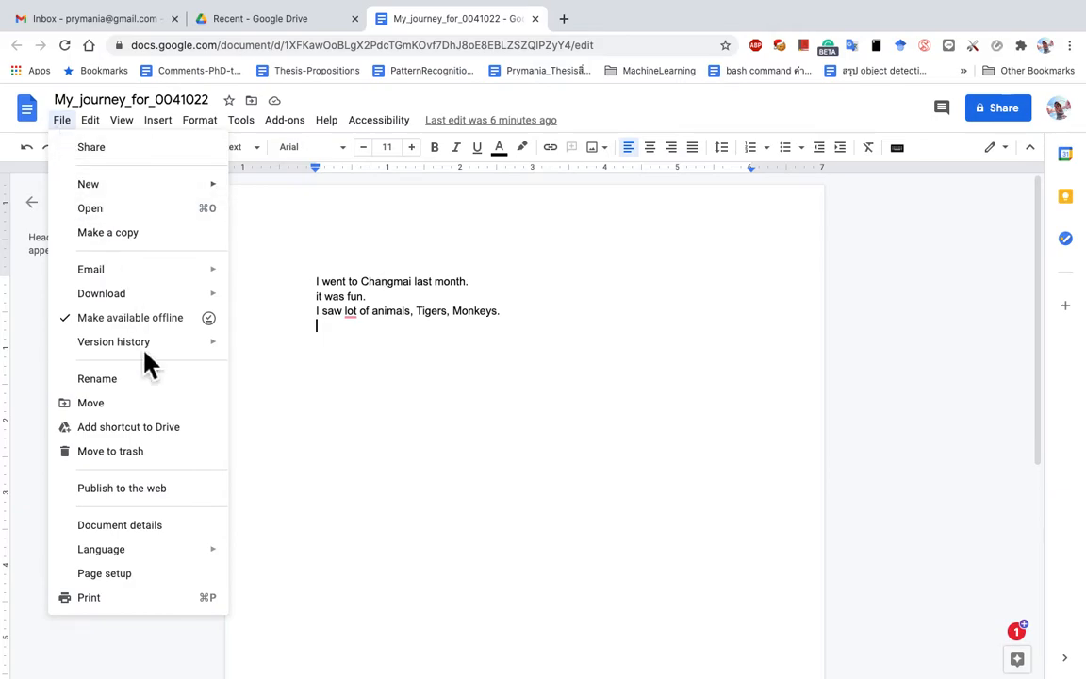
{"action": "mouse_move", "coordinate": [160, 348]}
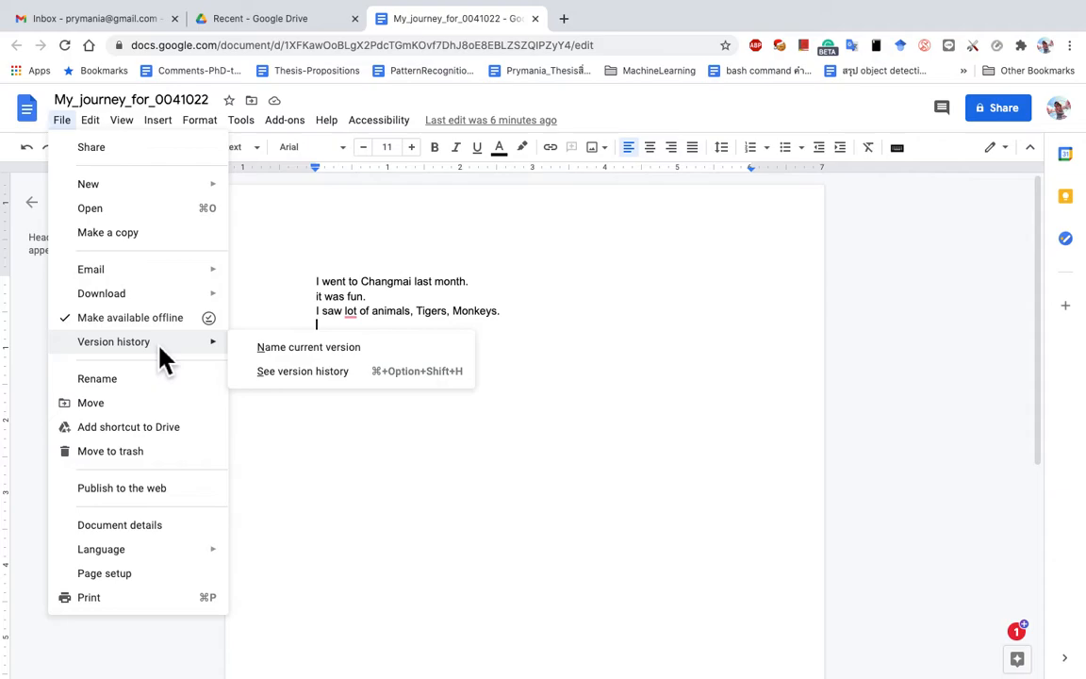
{"action": "left_click", "coordinate": [391, 303]}
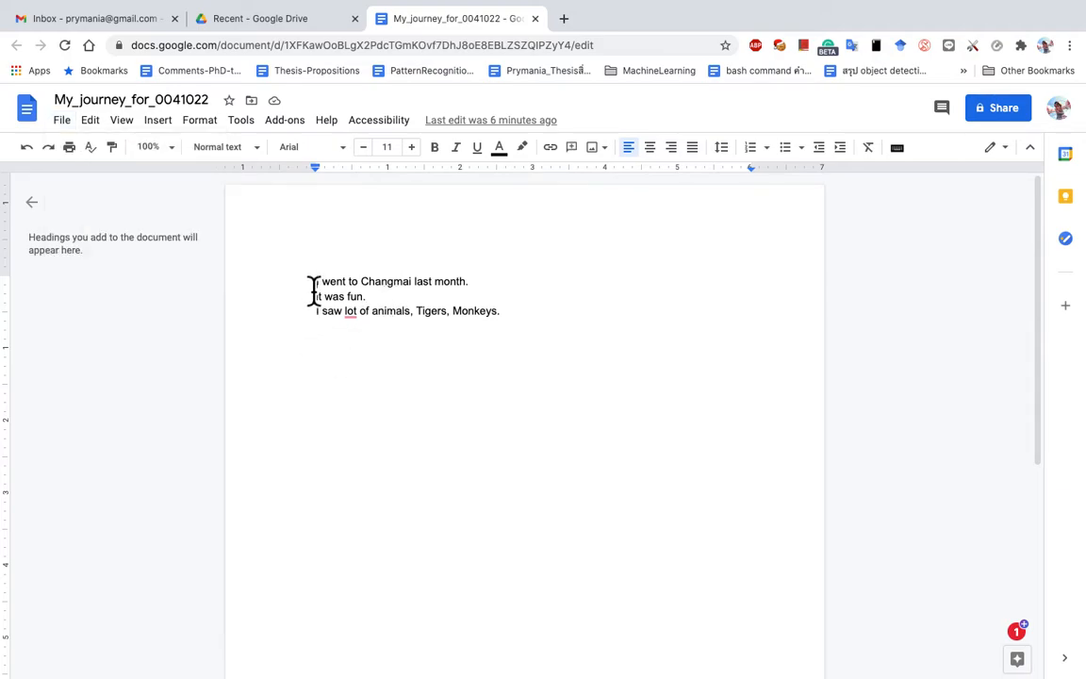
Step: Append ', COws, Zebra.' to the animal list sentence
{"action": "left_click", "coordinate": [407, 350]}
{"action": "key", "text": "BackSpace"}
{"action": "key", "text": "BackSpace"}
{"action": "type", "text": ", COws, "}
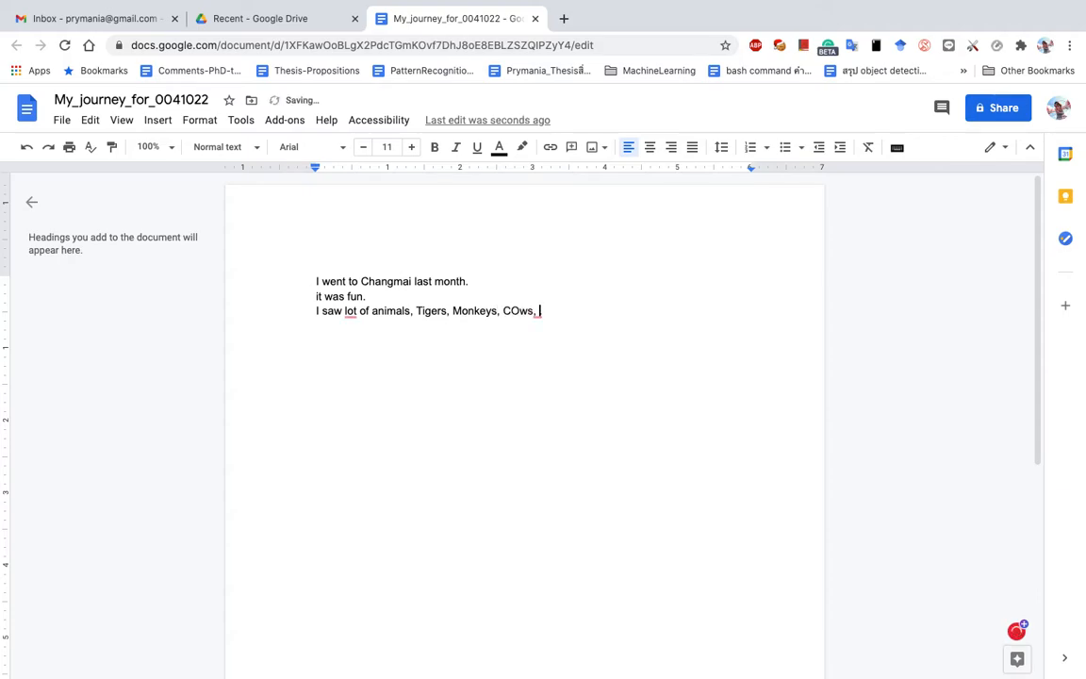
{"action": "type", "text": "Zer"}
{"action": "key", "text": "BackSpace"}
{"action": "type", "text": "bra."}
Step: Add a 'Day2..' section with two filler note lines and '12435 = 434344'
{"action": "key", "text": "Return"}
{"action": "key", "text": "Return"}
{"action": "key", "text": "Return"}
{"action": "type", "text": "Day2.."}
{"action": "left_click_drag", "start_coordinate": [310, 288], "coordinate": [363, 342]}
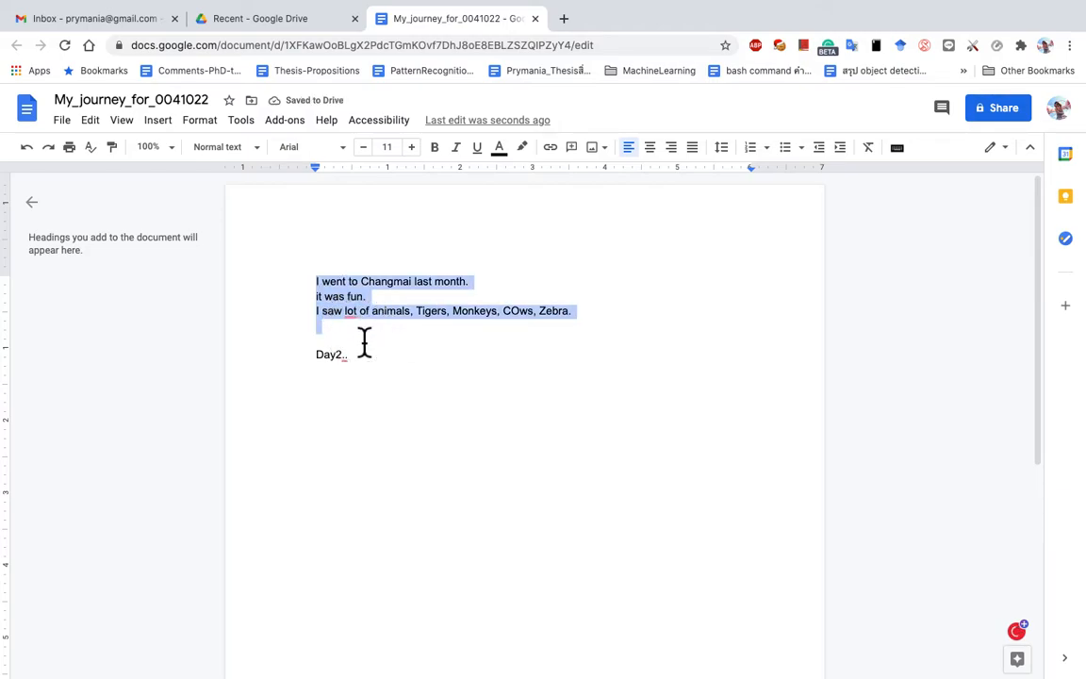
{"action": "left_click", "coordinate": [376, 382]}
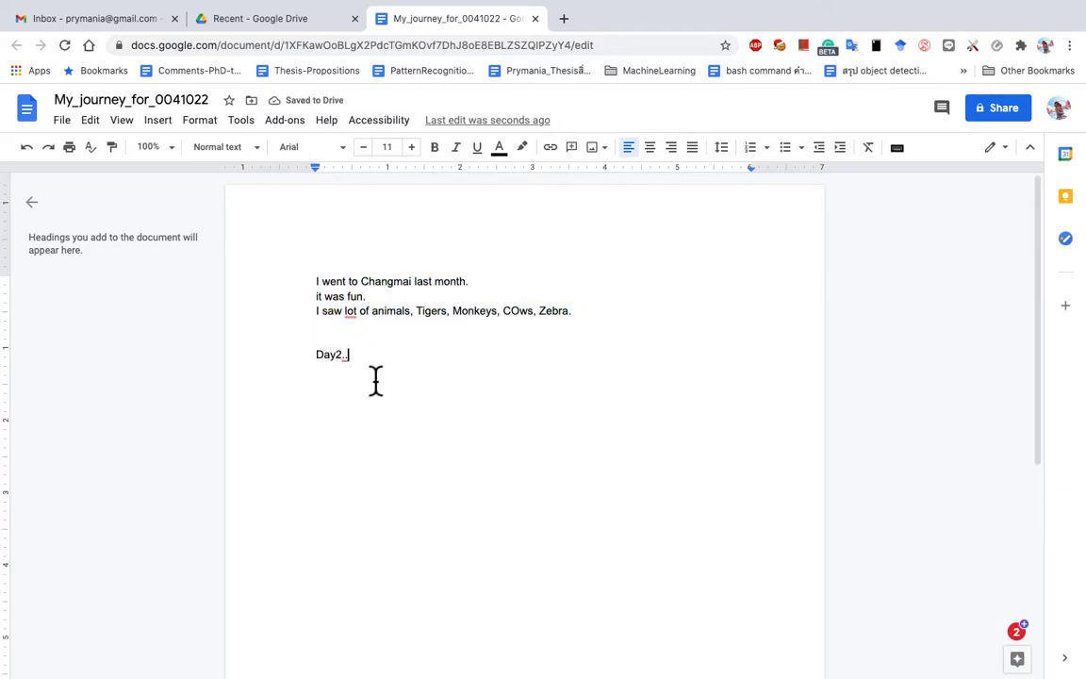
{"action": "key", "text": "Return"}
{"action": "type", "text": "sdkjfklsf  sfs fs df sfd  df"}
{"action": "key", "text": "Return"}
{"action": "type", "text": "sdfjlksjf"}
{"action": "key", "text": "Return"}
{"action": "key", "text": "Return"}
{"action": "type", "text": "12435"}
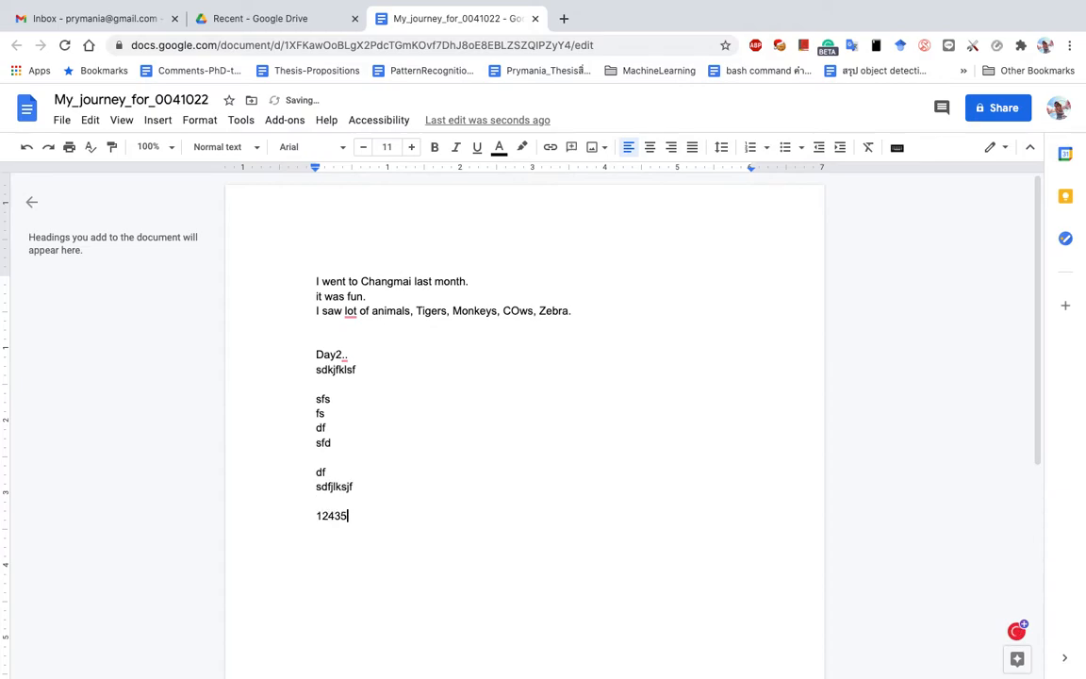
{"action": "type", "text": " = 434344"}
{"action": "key", "text": "Return"}
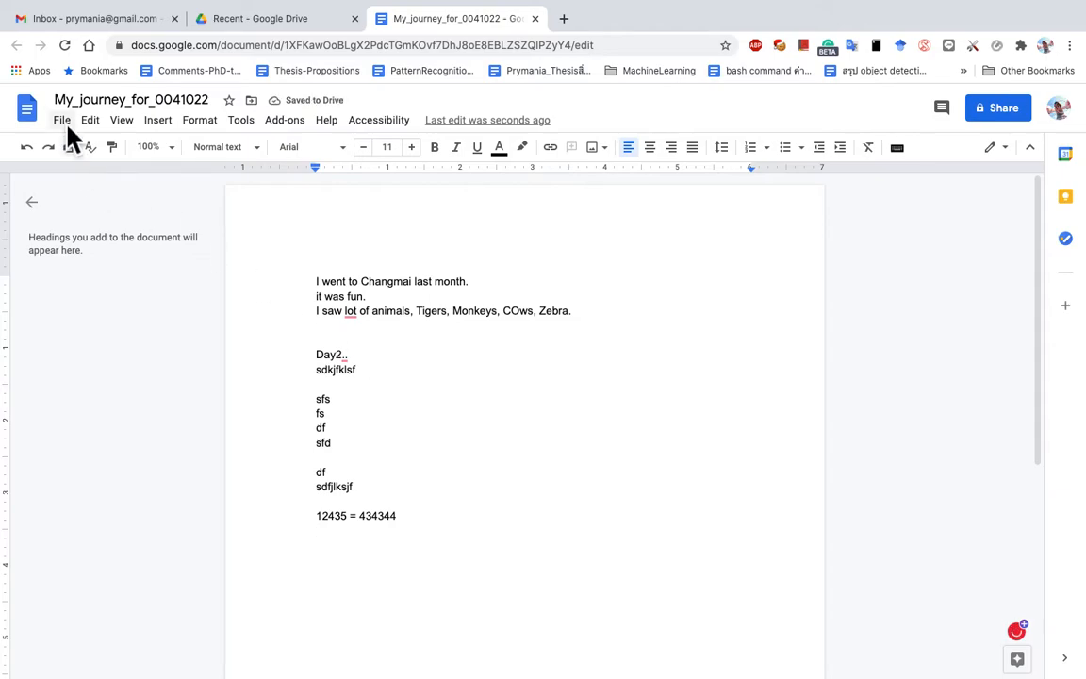
Step: Name the current document version 'ver1_uptoday1' in version history
{"action": "left_click", "coordinate": [68, 130]}
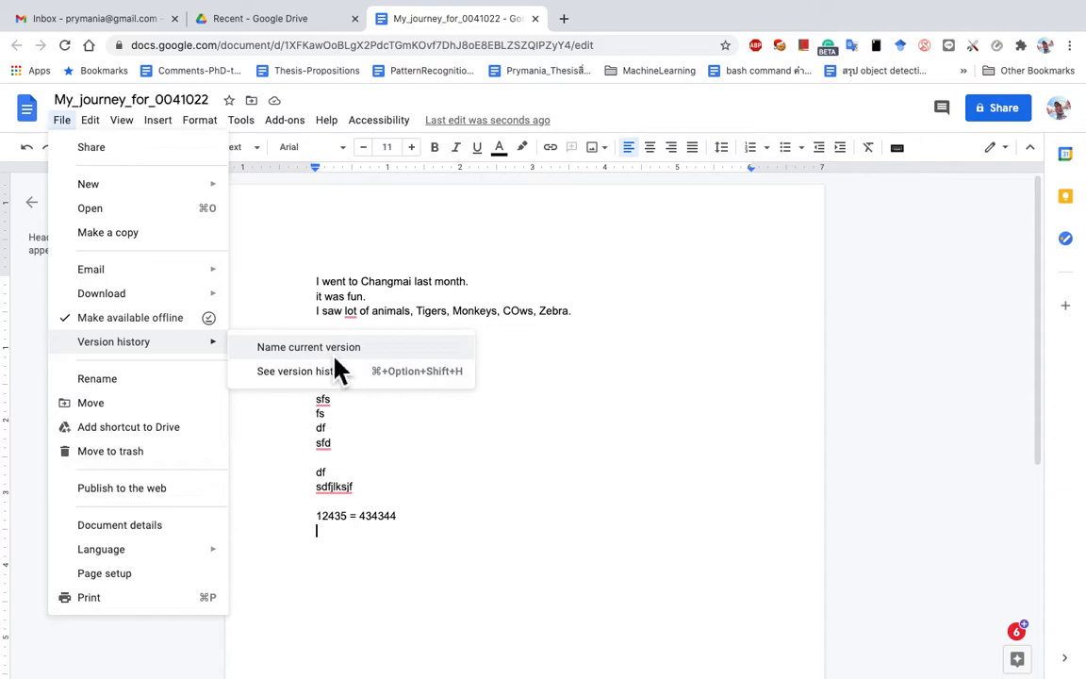
{"action": "left_click", "coordinate": [334, 355]}
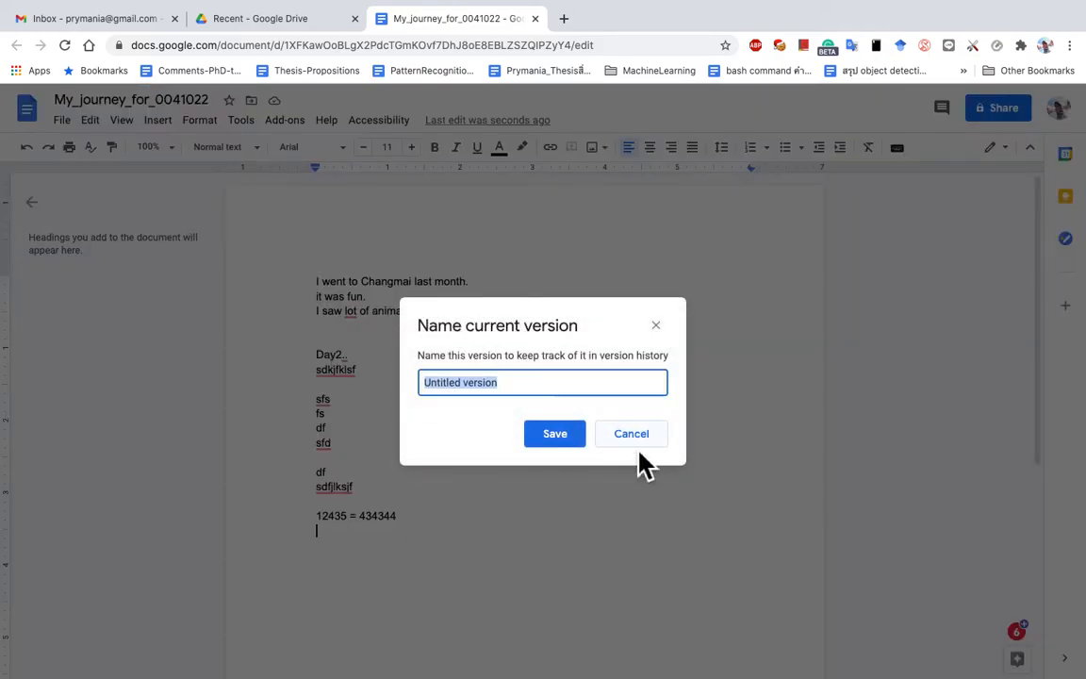
{"action": "type", "text": "ver1_"}
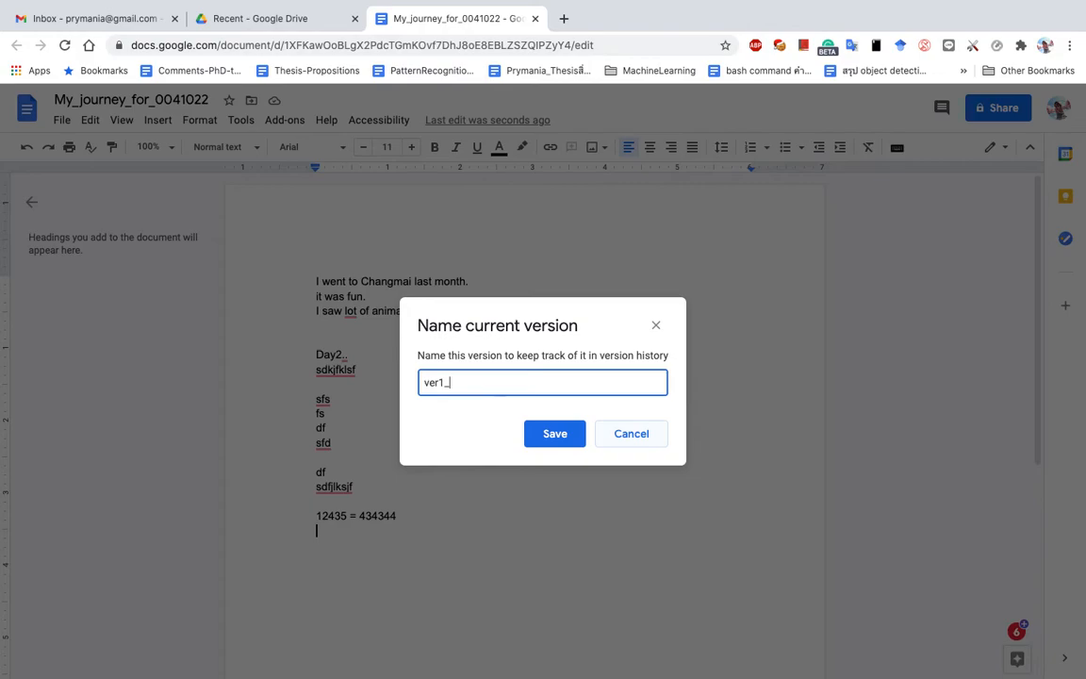
{"action": "type", "text": "star"}
{"action": "key", "text": "BackSpace"}
{"action": "key", "text": "BackSpace"}
{"action": "type", "text": "ap"}
{"action": "key", "text": "BackSpace"}
{"action": "key", "text": "BackSpace"}
{"action": "type", "text": "uptoday1"}
{"action": "key", "text": "Return"}
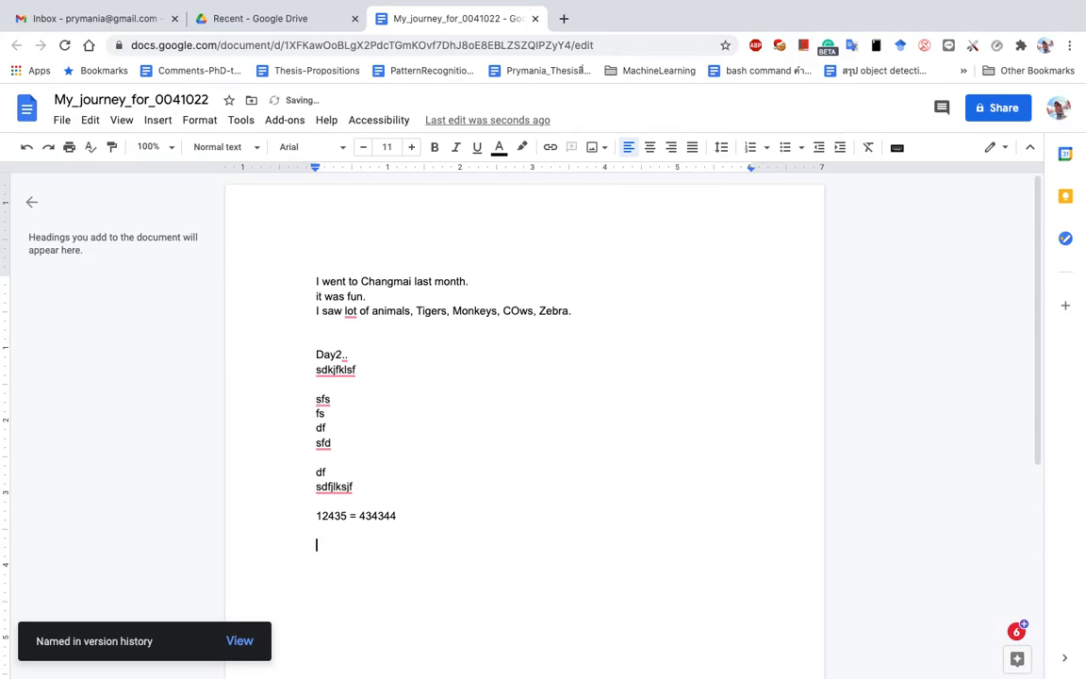
Step: Add a 'Day5' heading followed by a few lines of notes
{"action": "type", "text": "Day5"}
{"action": "key", "text": "Return"}
{"action": "type", "text": "sdfs dfs df sf f   df d fs f"}
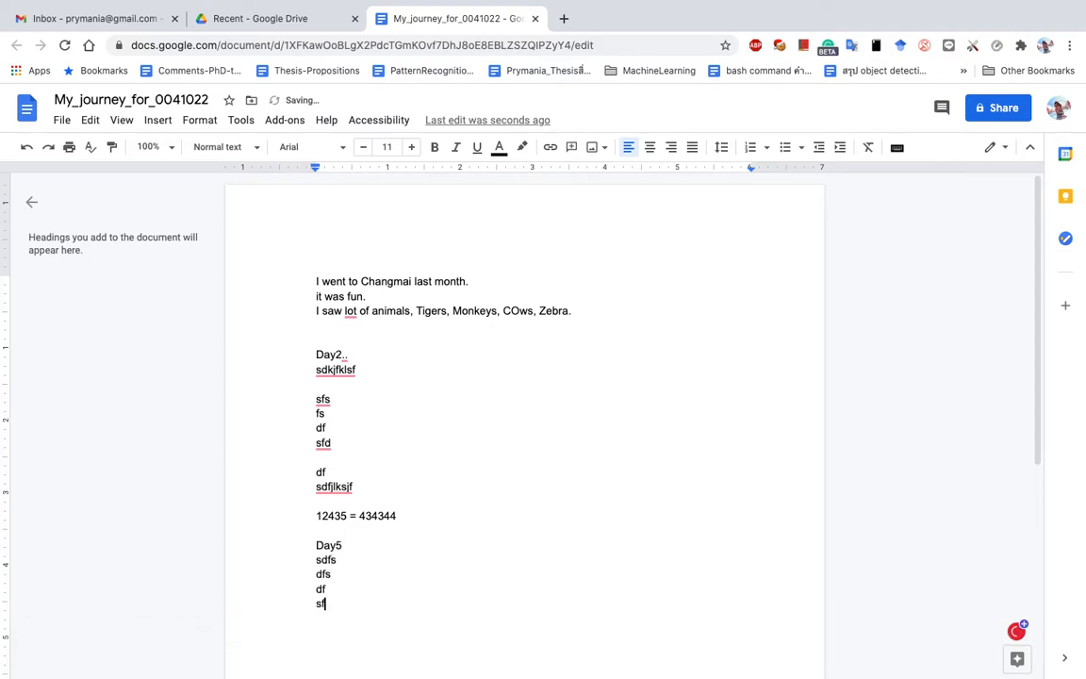
{"action": "type", "text": "s"}
{"action": "key", "text": "Return"}
{"action": "type", "text": "f"}
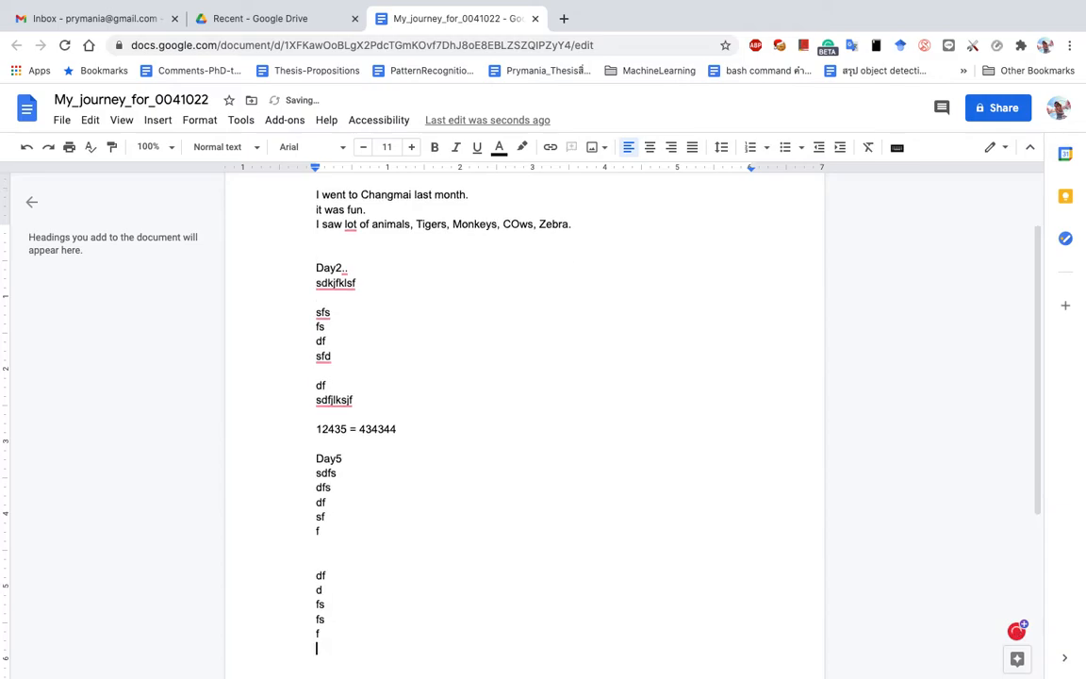
{"action": "key", "text": "Return"}
{"action": "type", "text": "fsd"}
Step: Save the current state as a named version 'ver2_day5'
{"action": "left_click", "coordinate": [61, 122]}
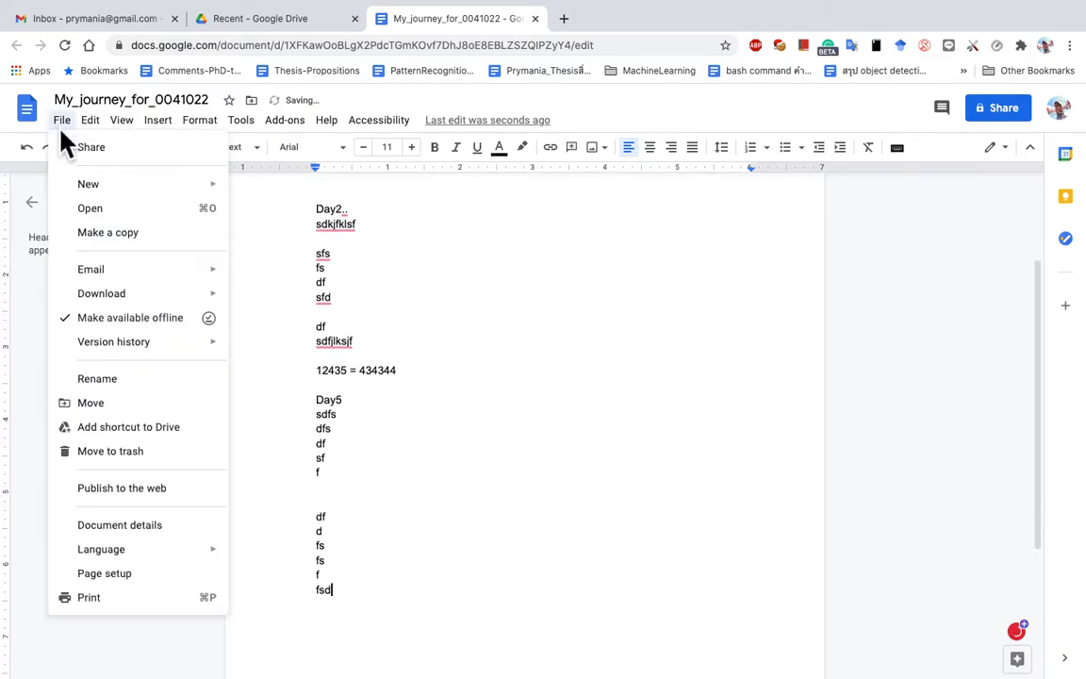
{"action": "mouse_move", "coordinate": [138, 349]}
{"action": "left_click", "coordinate": [300, 349]}
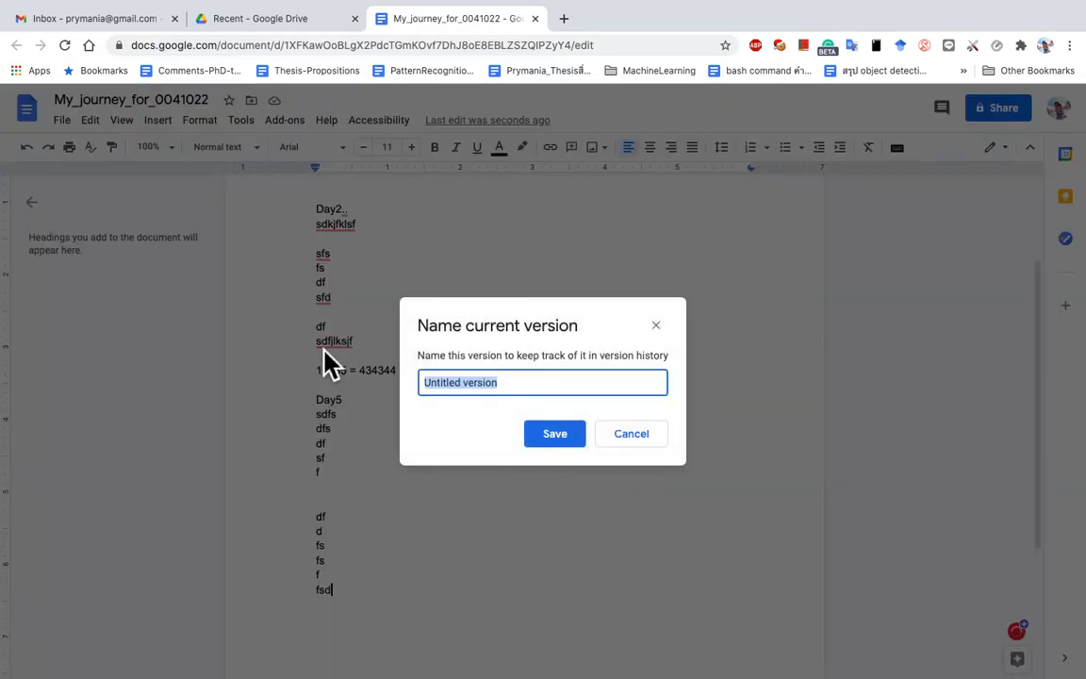
{"action": "type", "text": "ver2_de"}
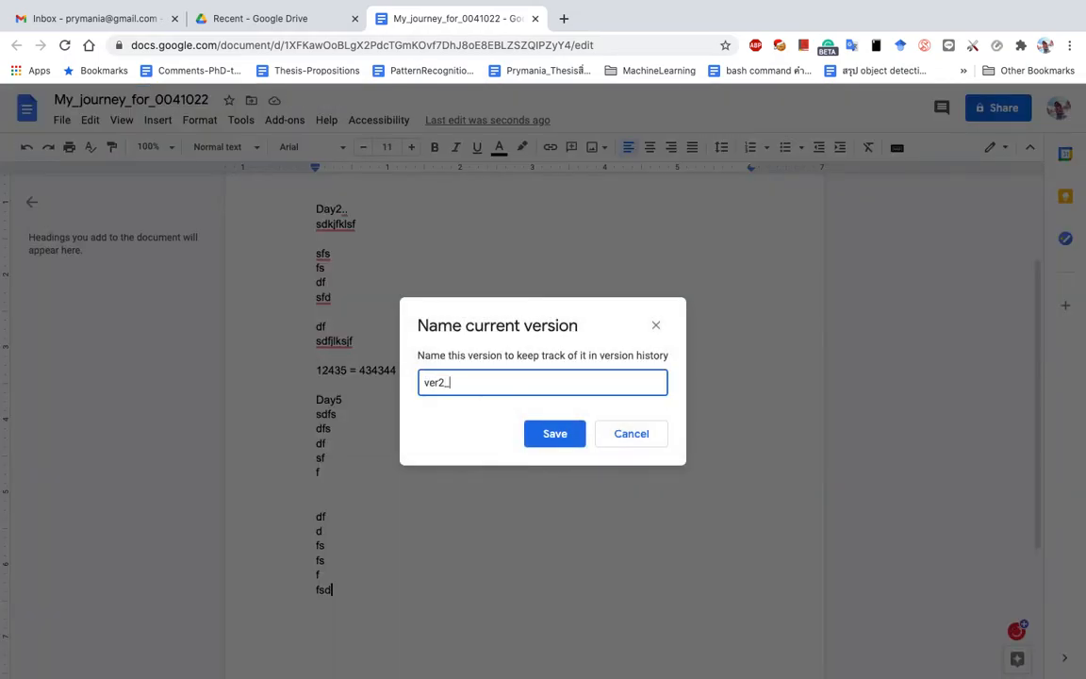
{"action": "key", "text": "BackSpace"}
{"action": "key", "text": "BackSpace"}
{"action": "type", "text": "day"}
{"action": "key", "text": "Return"}
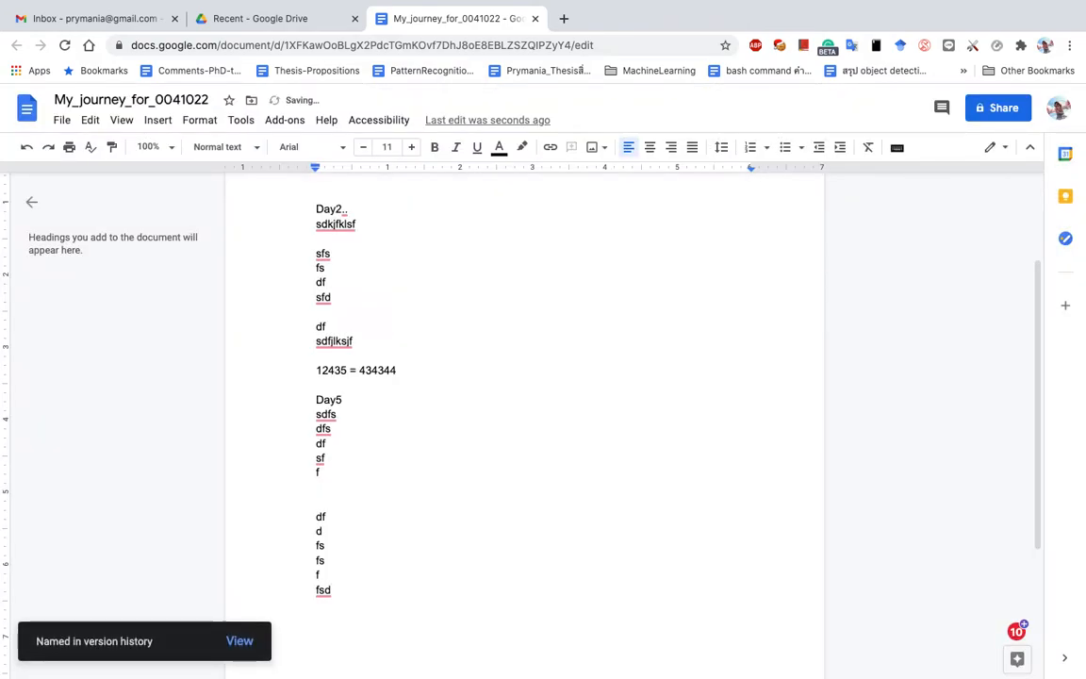
Step: Add more filler lines below the Day5 notes until they run onto page 2
{"action": "type", "text": "sdjflkflksf"}
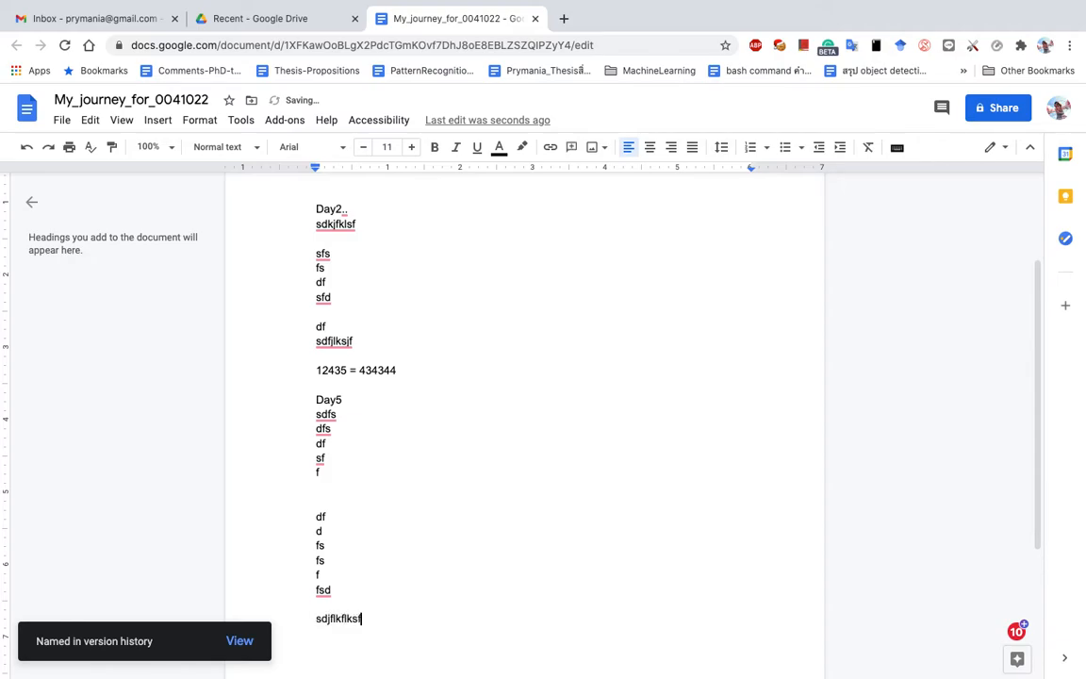
{"action": "type", "text": " dsf"}
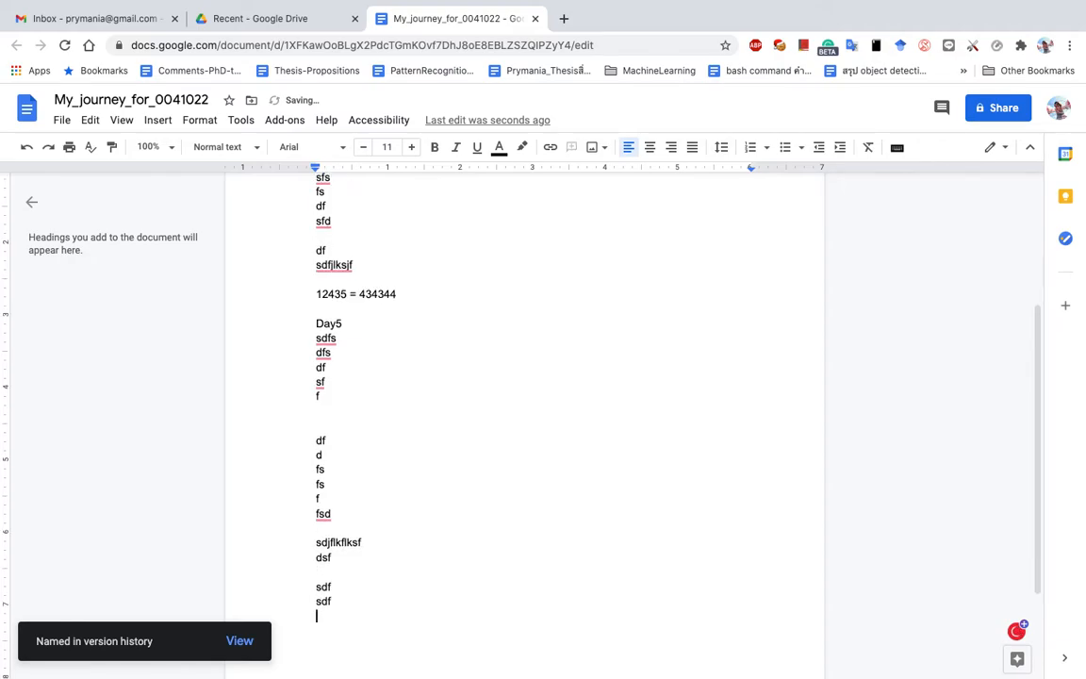
{"action": "type", "text": "  sdf sdf s f df f"}
{"action": "key", "text": "Return"}
{"action": "key", "text": "Return"}
{"action": "key", "text": "Return"}
{"action": "key", "text": "Return"}
{"action": "key", "text": "Return"}
{"action": "key", "text": "Return"}
{"action": "key", "text": "Return"}
{"action": "type", "text": "dfsjflkfjsdlf;"}
{"action": "key", "text": "Return"}
{"action": "type", "text": "s"}
{"action": "key", "text": "Return"}
{"action": "type", "text": "dfs"}
{"action": "key", "text": "Return"}
{"action": "type", "text": "df"}
{"action": "key", "text": "Return"}
{"action": "key", "text": "Return"}
{"action": "key", "text": "Return"}
{"action": "type", "text": "df sdf"}
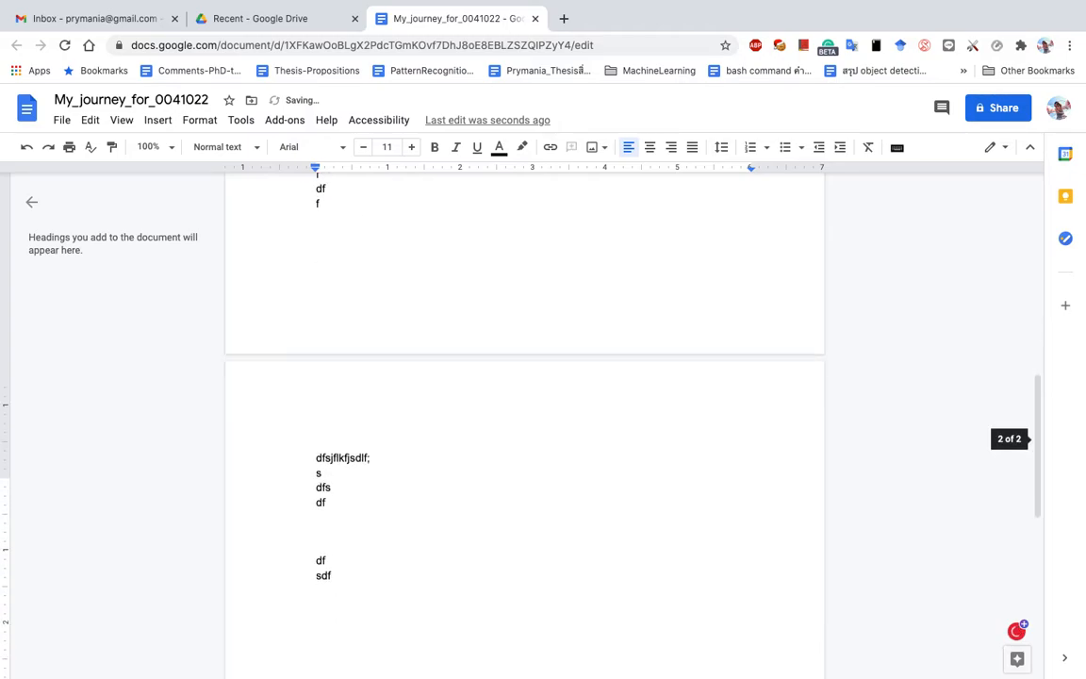
Step: Open the full version history and preview the ver1_uptoday1 version
{"action": "left_click", "coordinate": [61, 117]}
{"action": "mouse_move", "coordinate": [109, 347]}
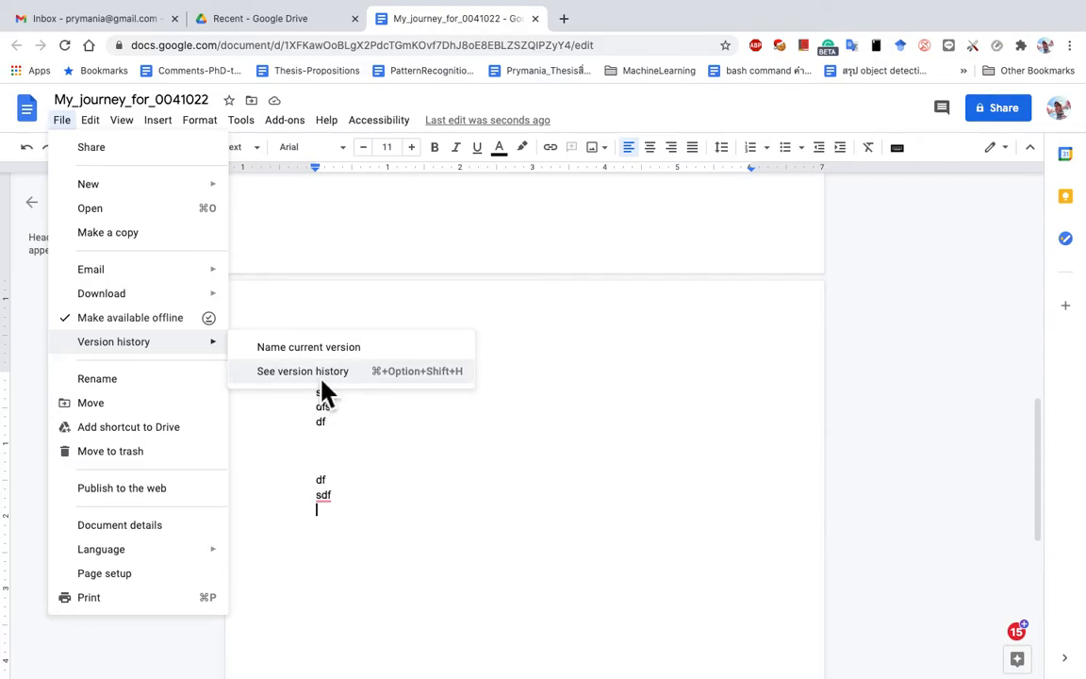
{"action": "left_click", "coordinate": [330, 382]}
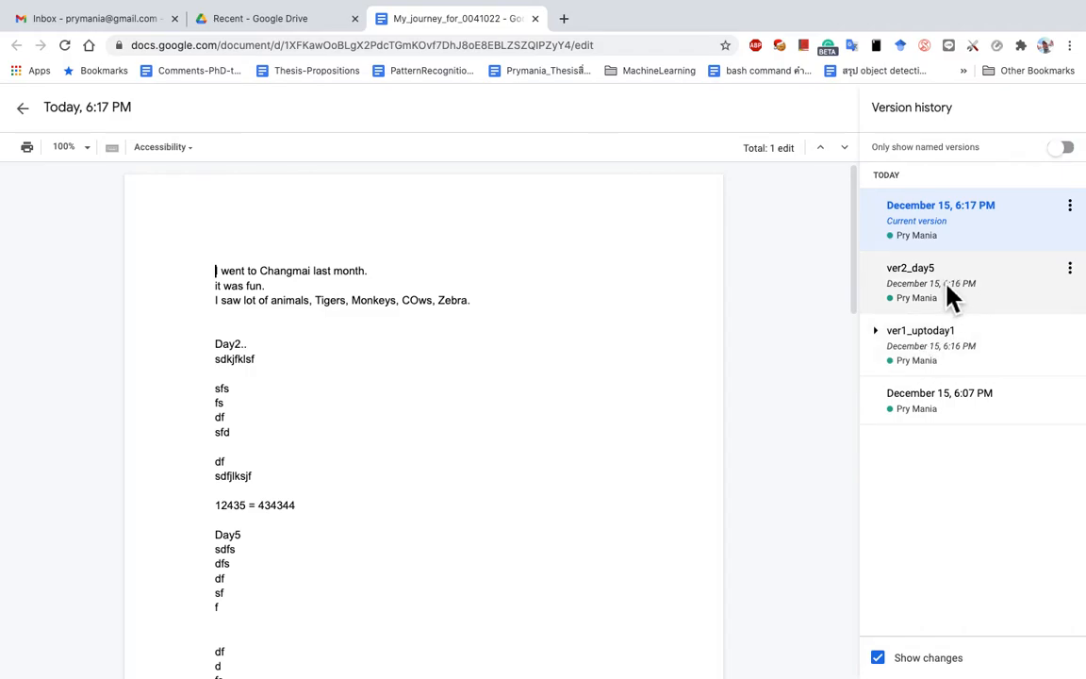
{"action": "left_click", "coordinate": [954, 381]}
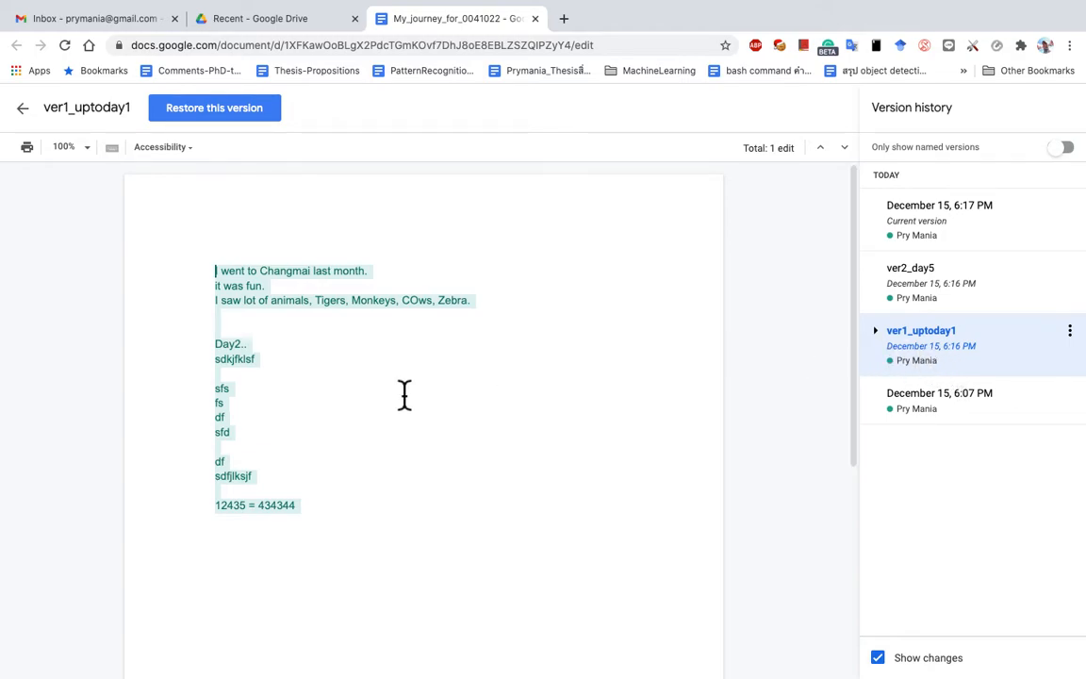
{"action": "scroll", "coordinate": [400, 432], "scroll_direction": "down", "scroll_amount": 3}
{"action": "scroll", "coordinate": [399, 432], "scroll_direction": "up", "scroll_amount": 3}
Step: Compare ver2_day5 and the current version, then select ver1_uptoday1 and request restoring it
{"action": "left_click", "coordinate": [950, 302]}
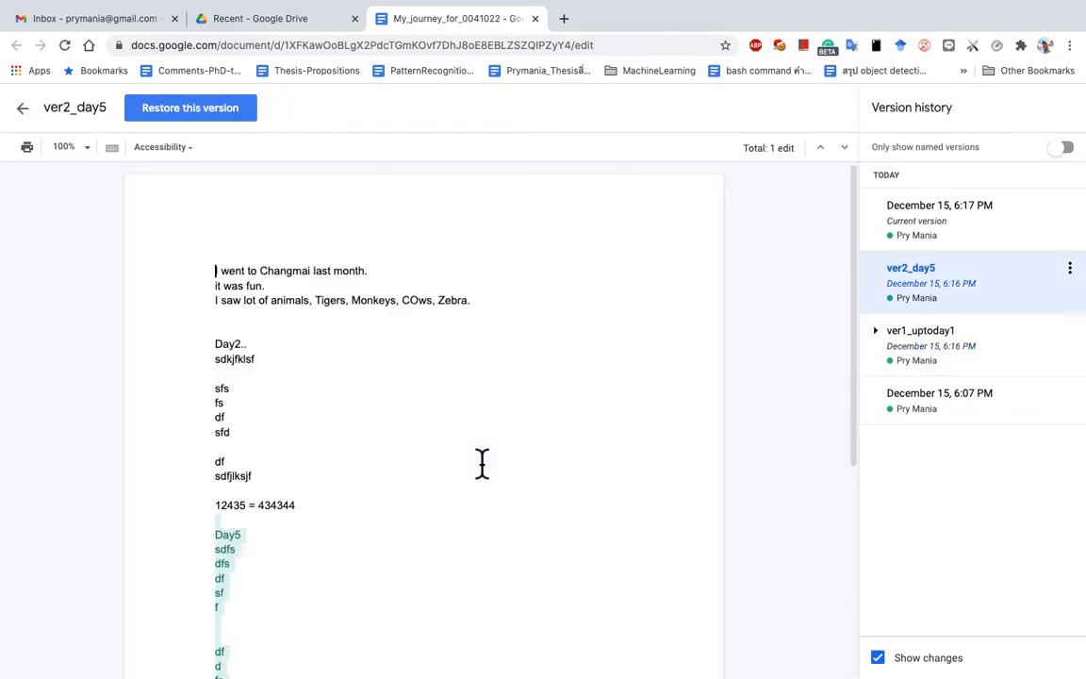
{"action": "scroll", "coordinate": [482, 462], "scroll_direction": "up", "scroll_amount": 3}
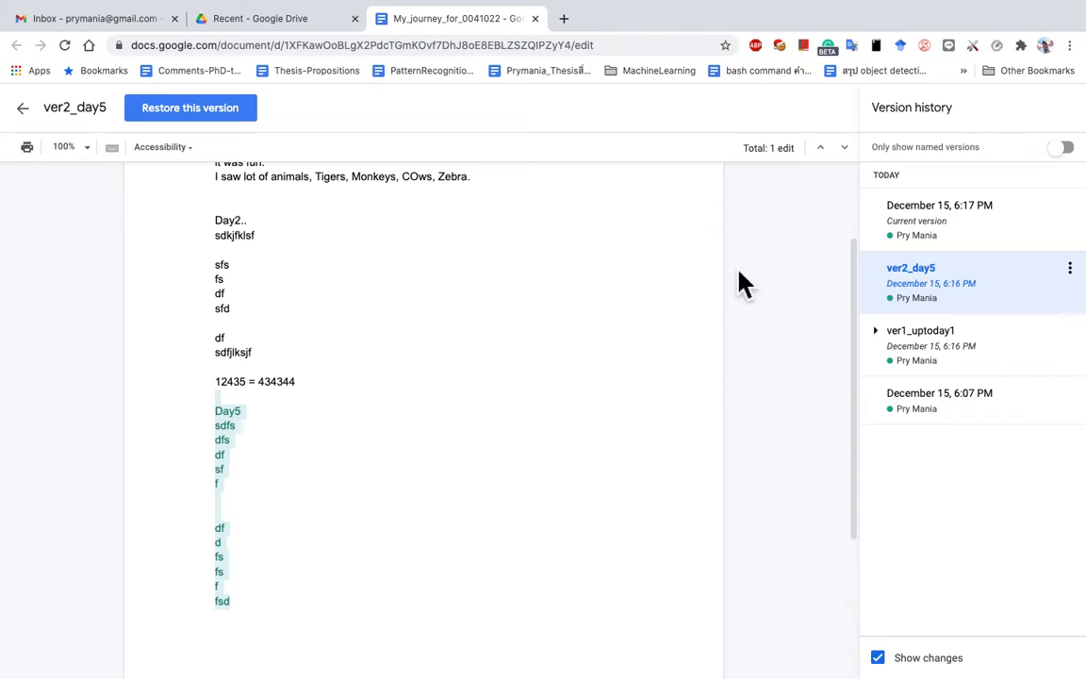
{"action": "left_click", "coordinate": [925, 246]}
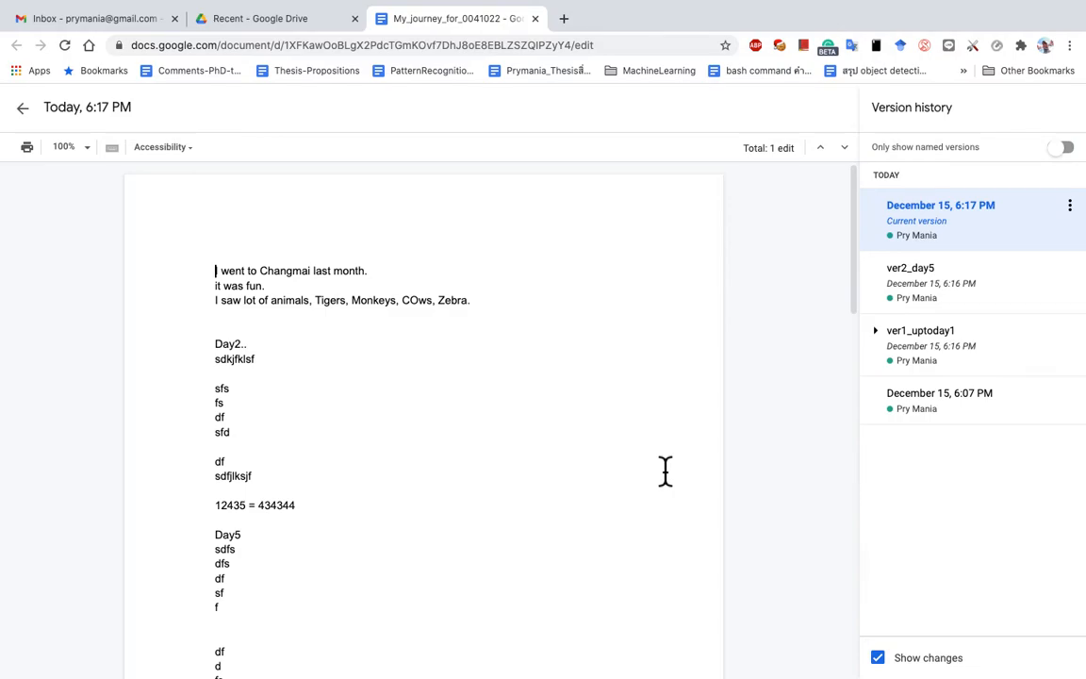
{"action": "scroll", "coordinate": [663, 472], "scroll_direction": "down", "scroll_amount": 10}
{"action": "scroll", "coordinate": [664, 472], "scroll_direction": "up", "scroll_amount": 8}
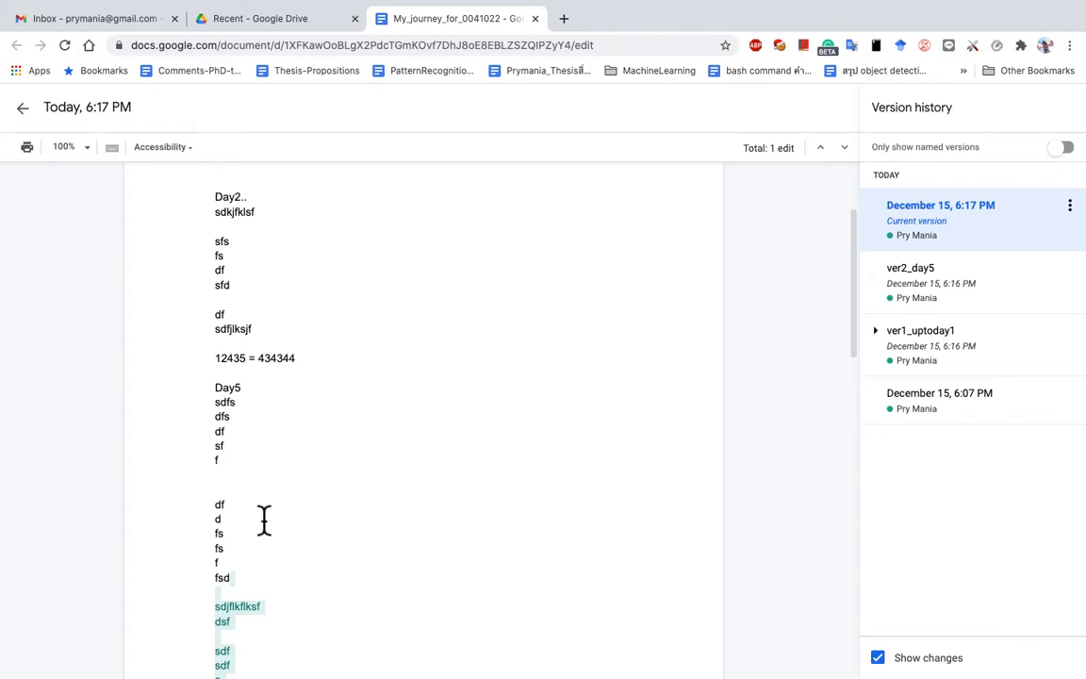
{"action": "left_click", "coordinate": [928, 361]}
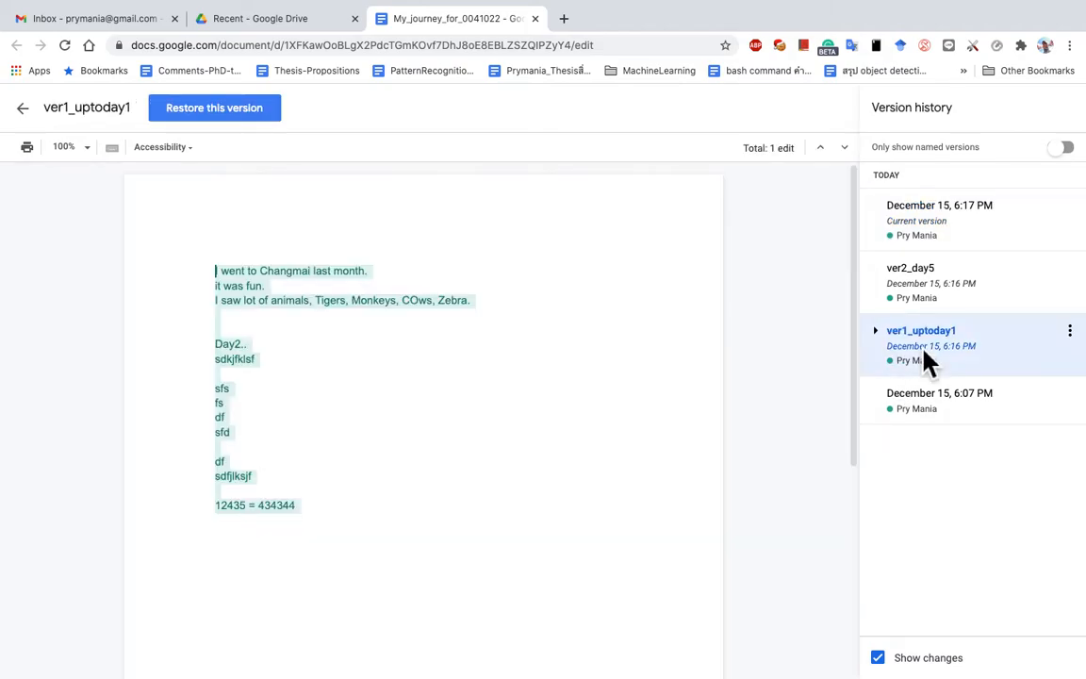
{"action": "left_click", "coordinate": [243, 117]}
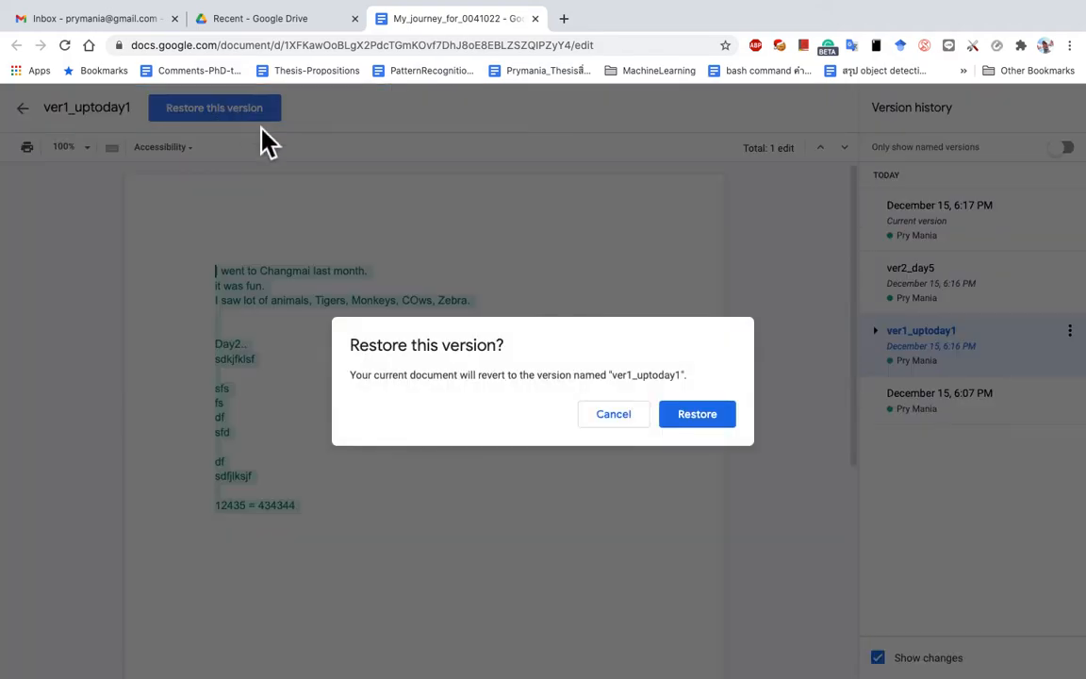
Step: Confirm restoring ver1_uptoday1 and place the cursor below the '12435 = 434344' line
{"action": "left_click", "coordinate": [705, 424]}
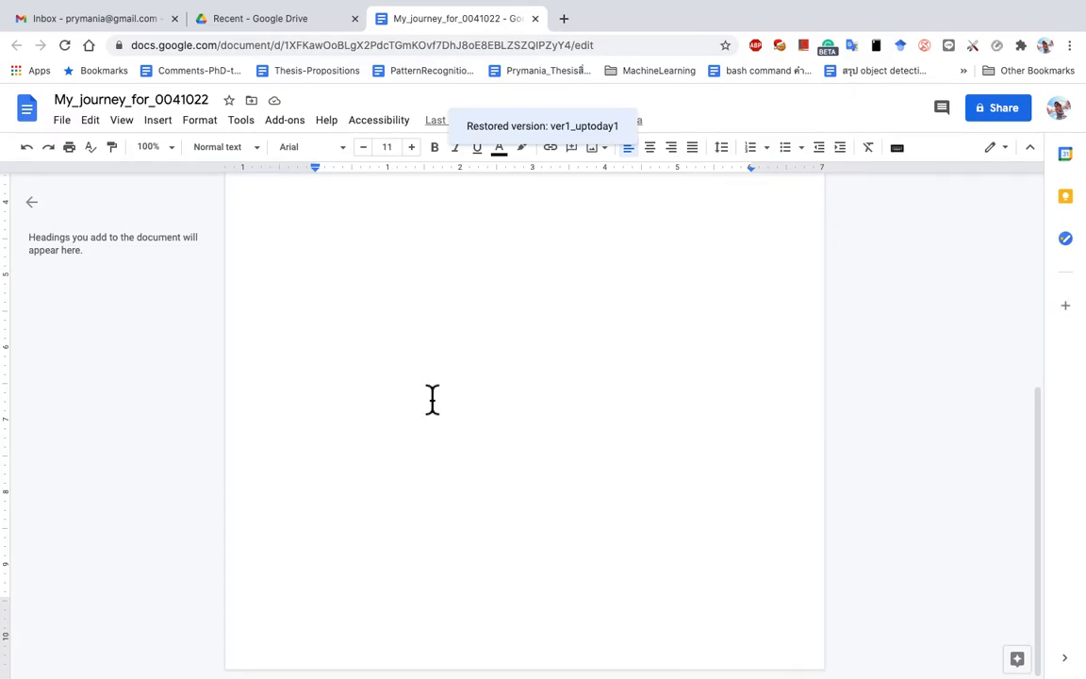
{"action": "scroll", "coordinate": [433, 459], "scroll_direction": "up", "scroll_amount": 5}
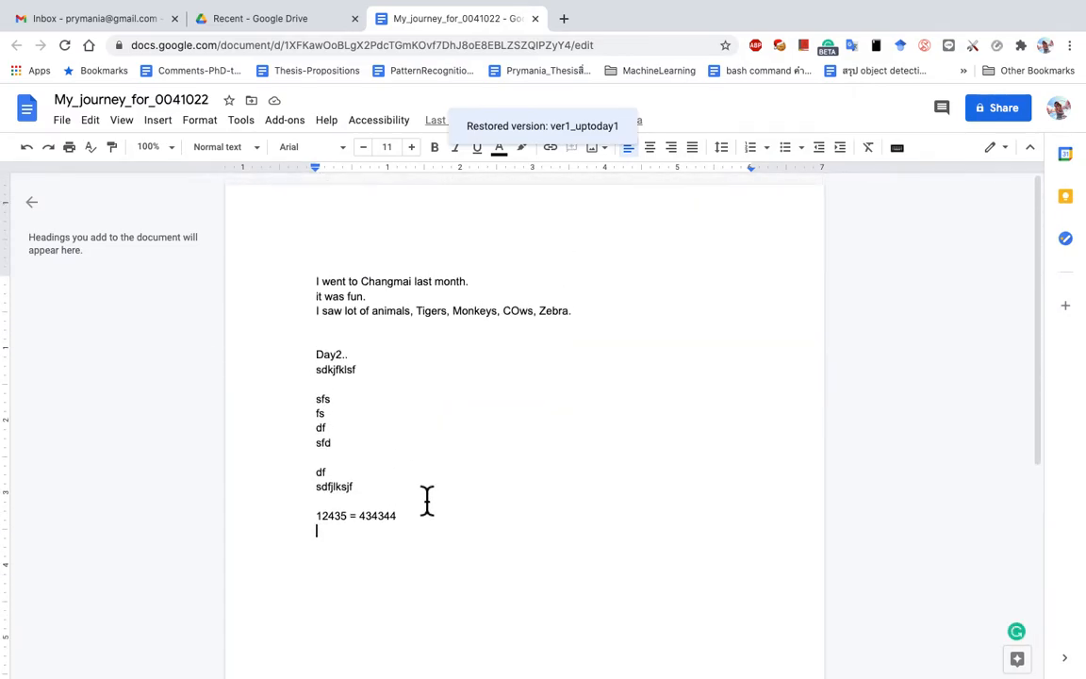
{"action": "left_click", "coordinate": [318, 282]}
{"action": "left_click", "coordinate": [410, 582]}
Step: Delete the filler lines below Day2.., including the stray 'ssjd' text
{"action": "key", "text": "Return"}
{"action": "type", "text": "ssjdflj"}
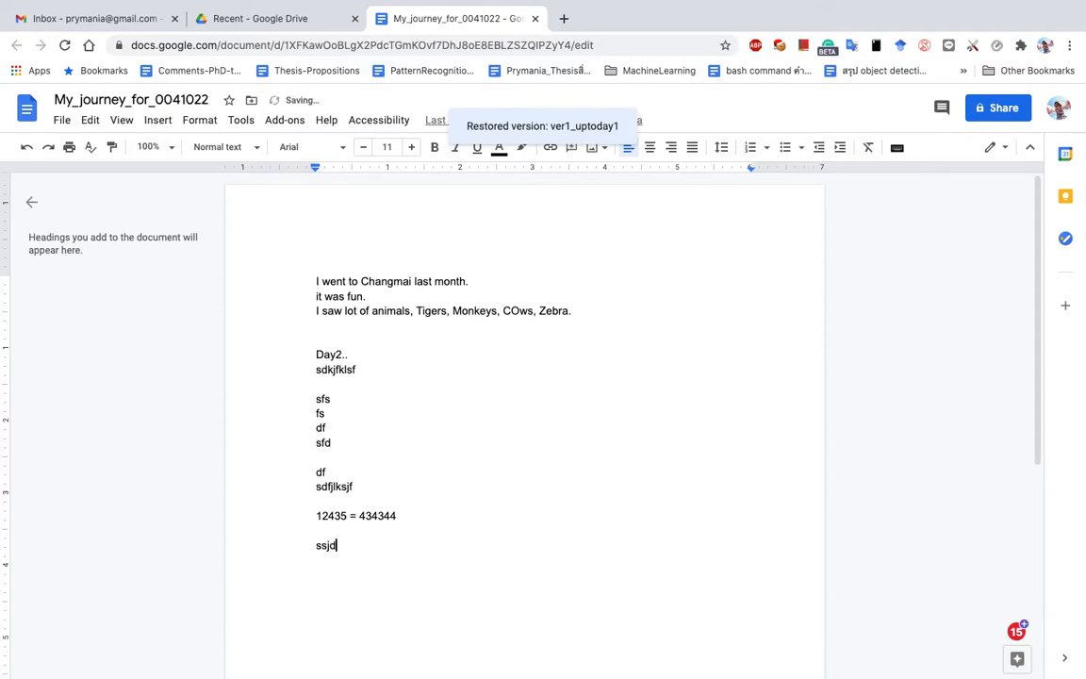
{"action": "key", "text": "BackSpace"}
{"action": "key", "text": "BackSpace"}
{"action": "key", "text": "BackSpace"}
{"action": "key", "text": "BackSpace"}
{"action": "key", "text": "BackSpace"}
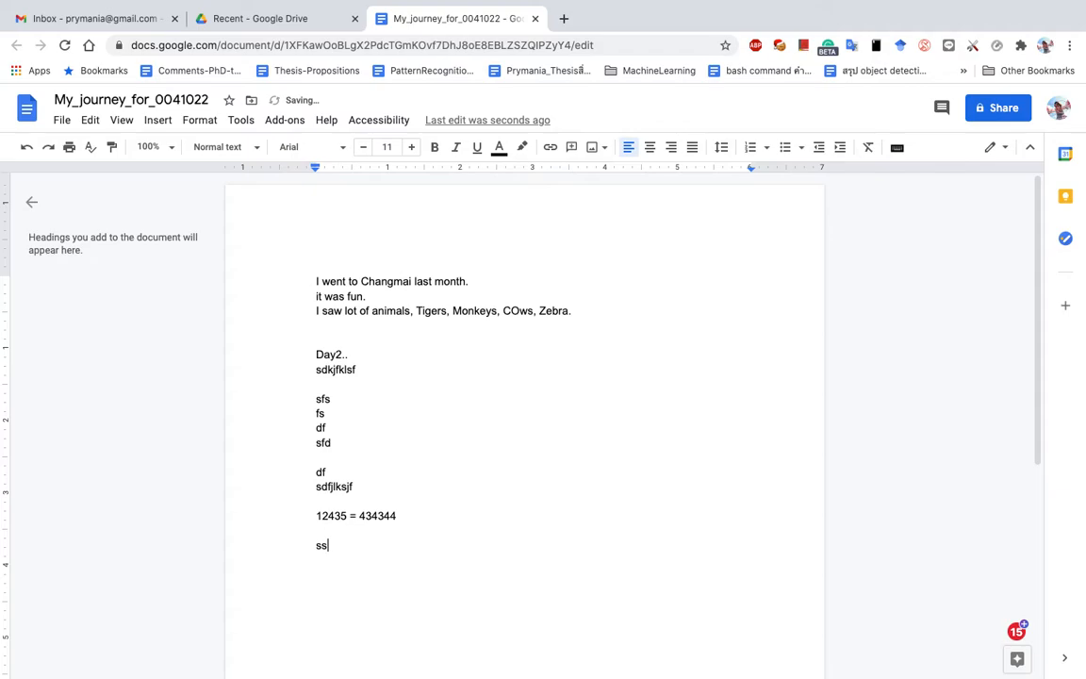
{"action": "left_click_drag", "start_coordinate": [361, 577], "coordinate": [320, 372]}
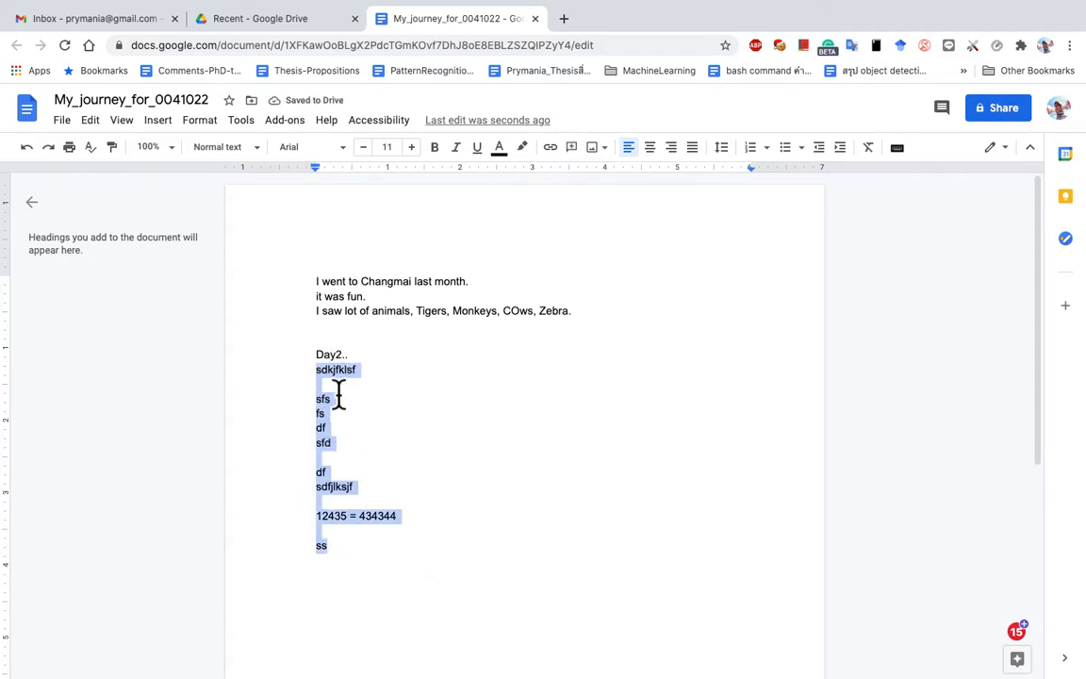
{"action": "key", "text": "BackSpace"}
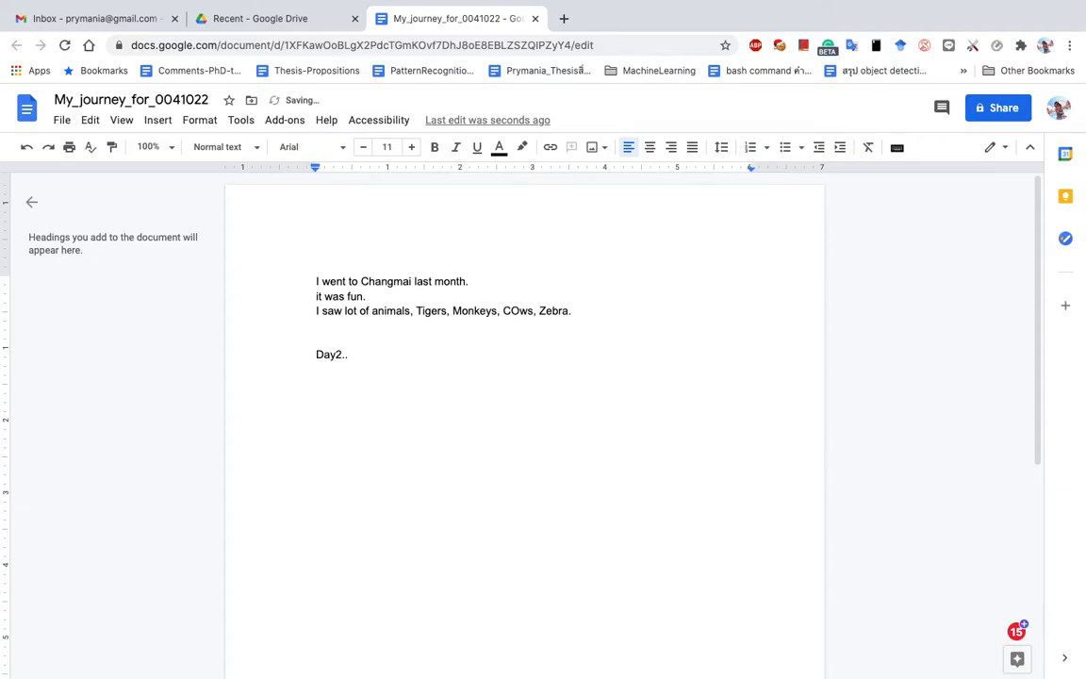
Step: Type 'I went to MaeHongSorn and Pai also.' on a new line under Day2.
{"action": "key", "text": "Return"}
{"action": "type", "text": "I went to MaeHong"}
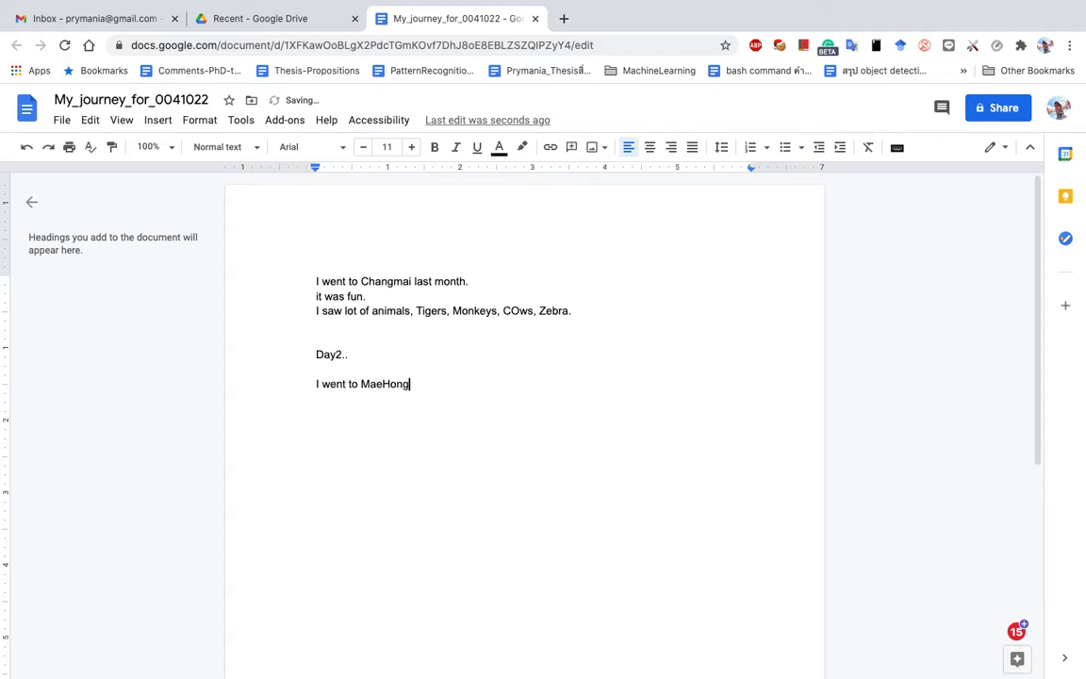
{"action": "type", "text": "Sorn and Pai also."}
{"action": "key", "text": "Return"}
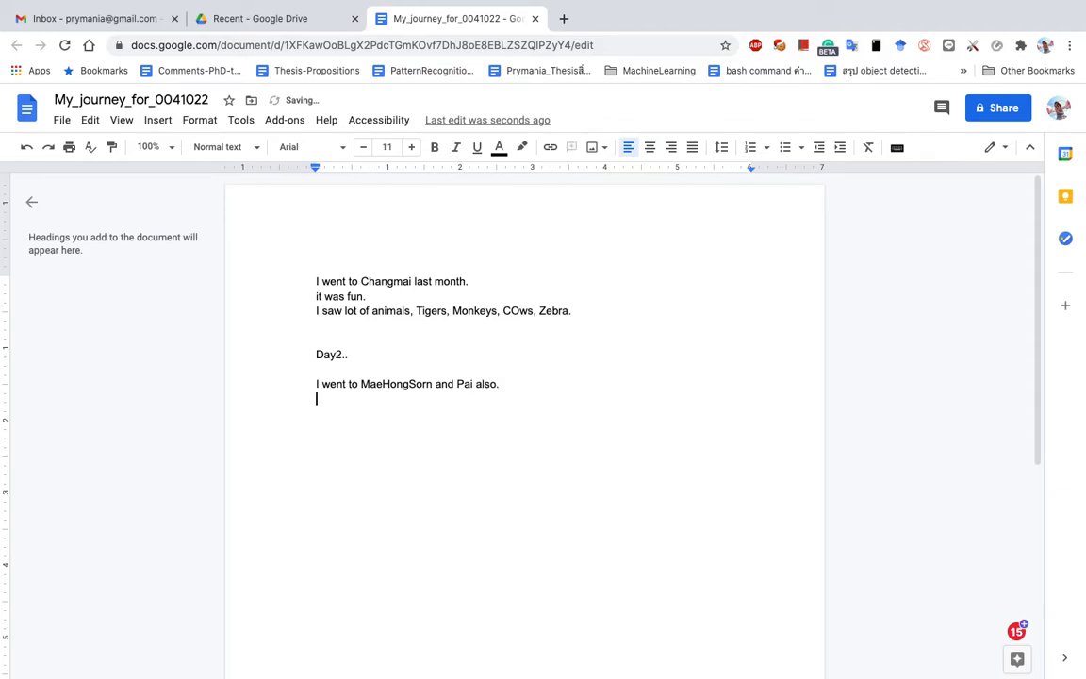
{"action": "left_click", "coordinate": [64, 123]}
{"action": "mouse_move", "coordinate": [135, 354]}
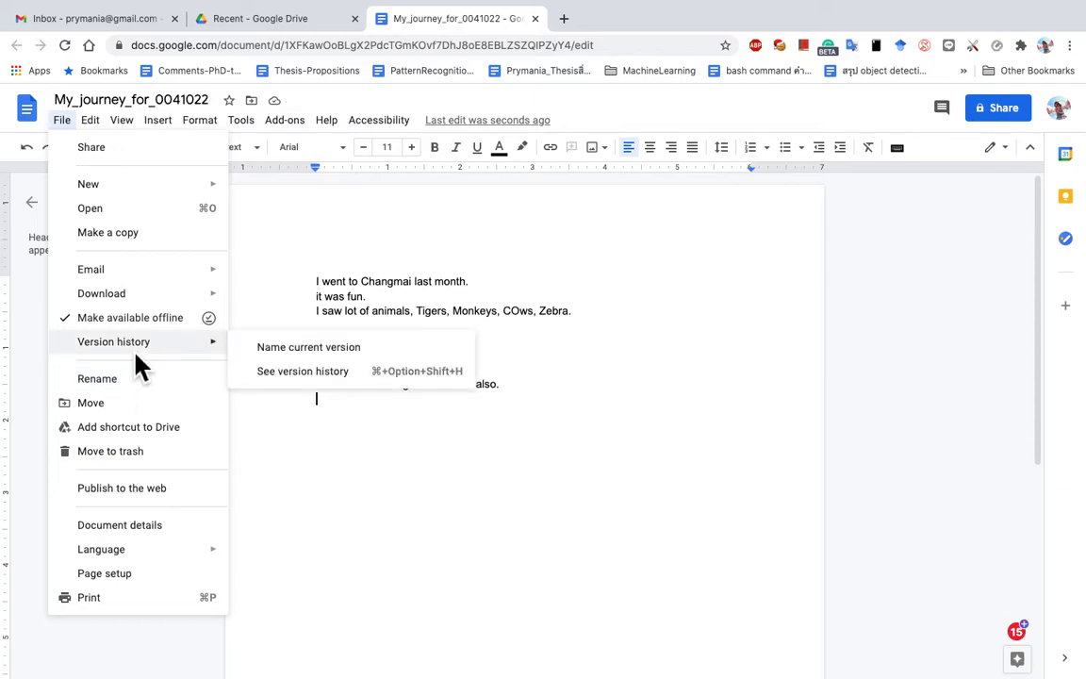
Step: Preview ver1_uptoday1, ver2_day5 and the 6:17 PM version, then return to the current 6:18 PM version
{"action": "left_click", "coordinate": [325, 377]}
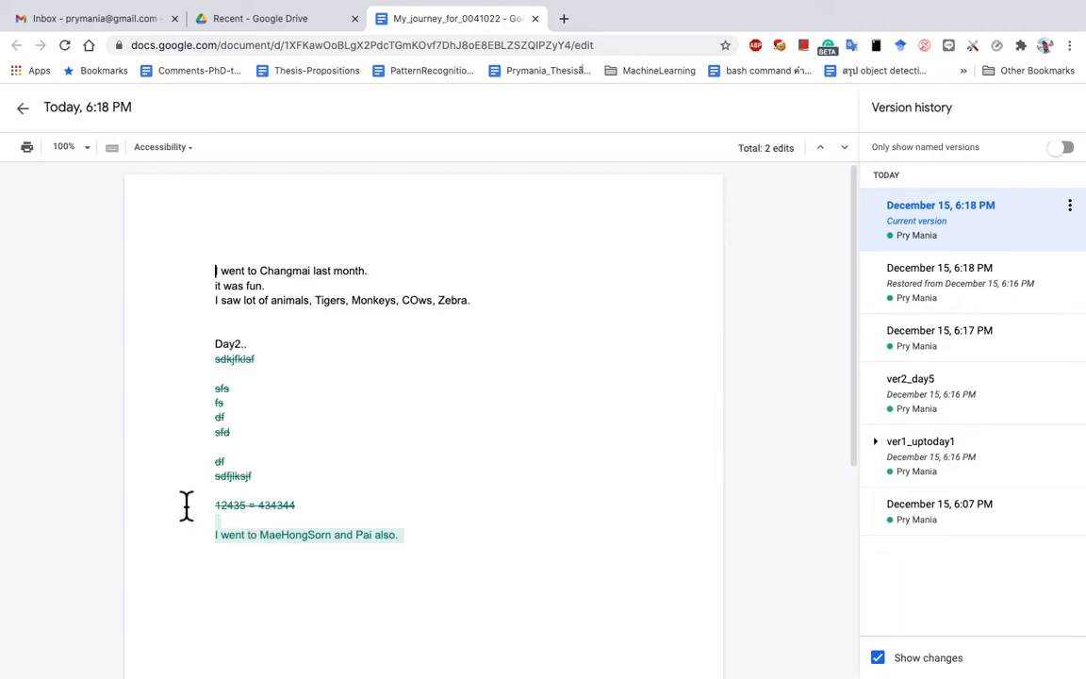
{"action": "left_click", "coordinate": [957, 474]}
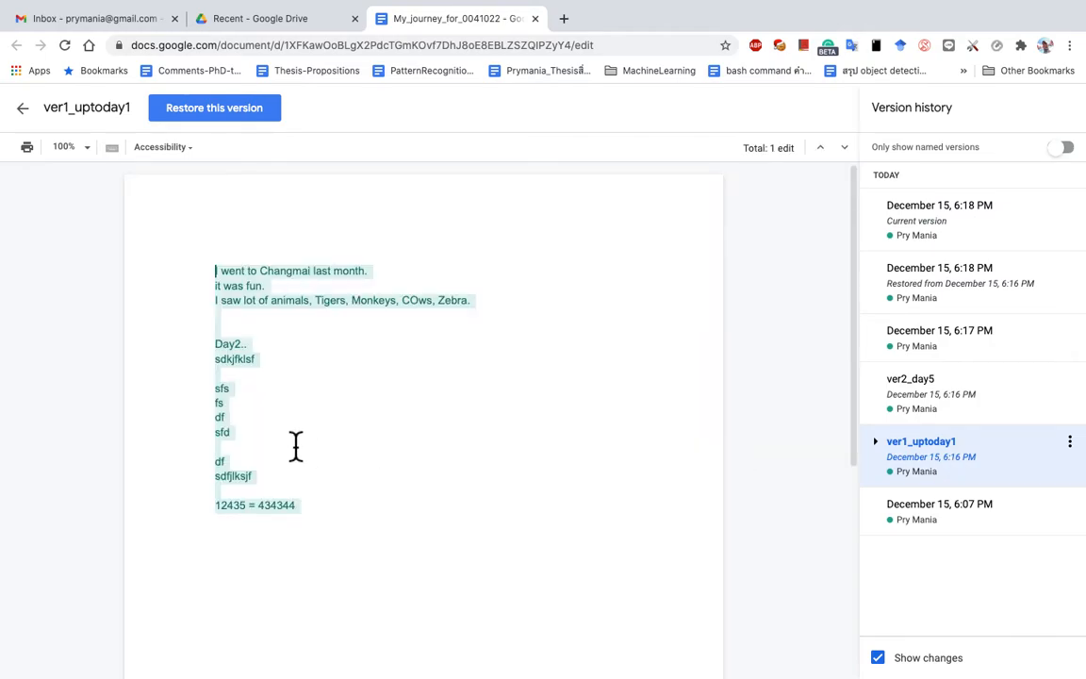
{"action": "left_click", "coordinate": [954, 398]}
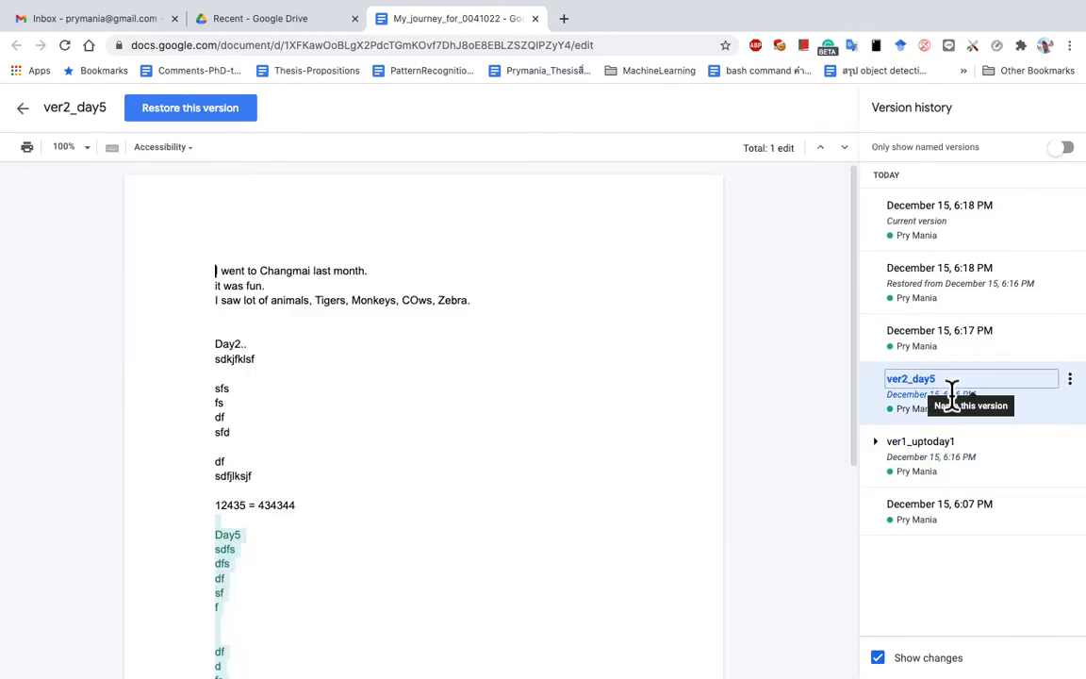
{"action": "scroll", "coordinate": [403, 521], "scroll_direction": "down", "scroll_amount": 5}
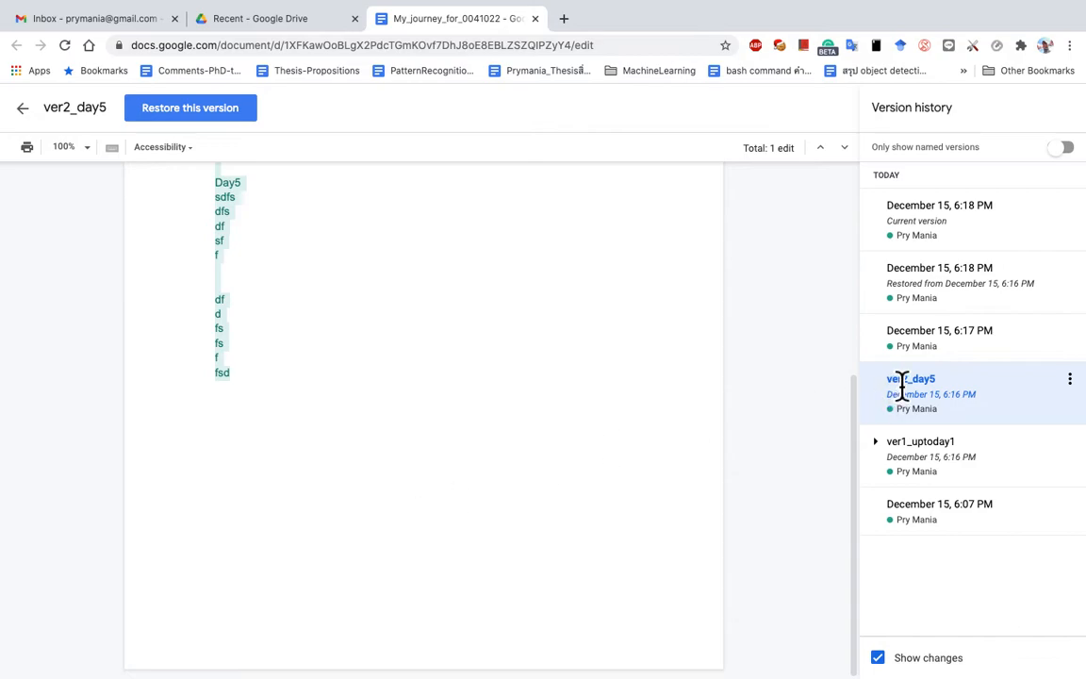
{"action": "left_click", "coordinate": [939, 349]}
{"action": "scroll", "coordinate": [567, 506], "scroll_direction": "down", "scroll_amount": 2}
{"action": "scroll", "coordinate": [566, 506], "scroll_direction": "up", "scroll_amount": 2}
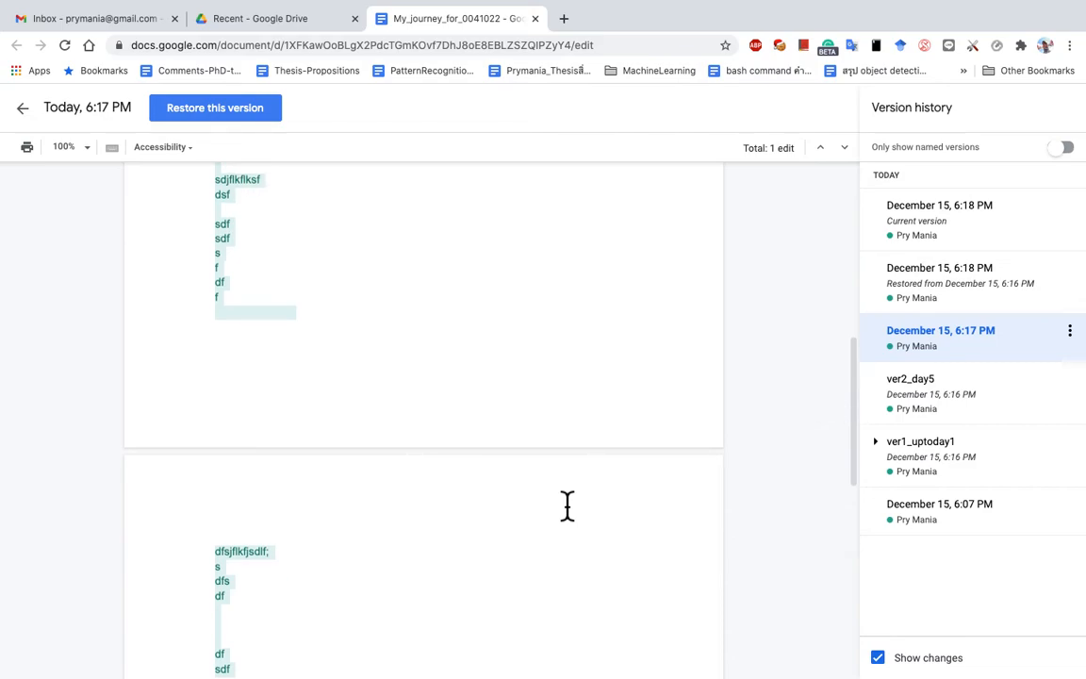
{"action": "scroll", "coordinate": [567, 507], "scroll_direction": "down", "scroll_amount": 2}
{"action": "scroll", "coordinate": [567, 506], "scroll_direction": "up", "scroll_amount": 3}
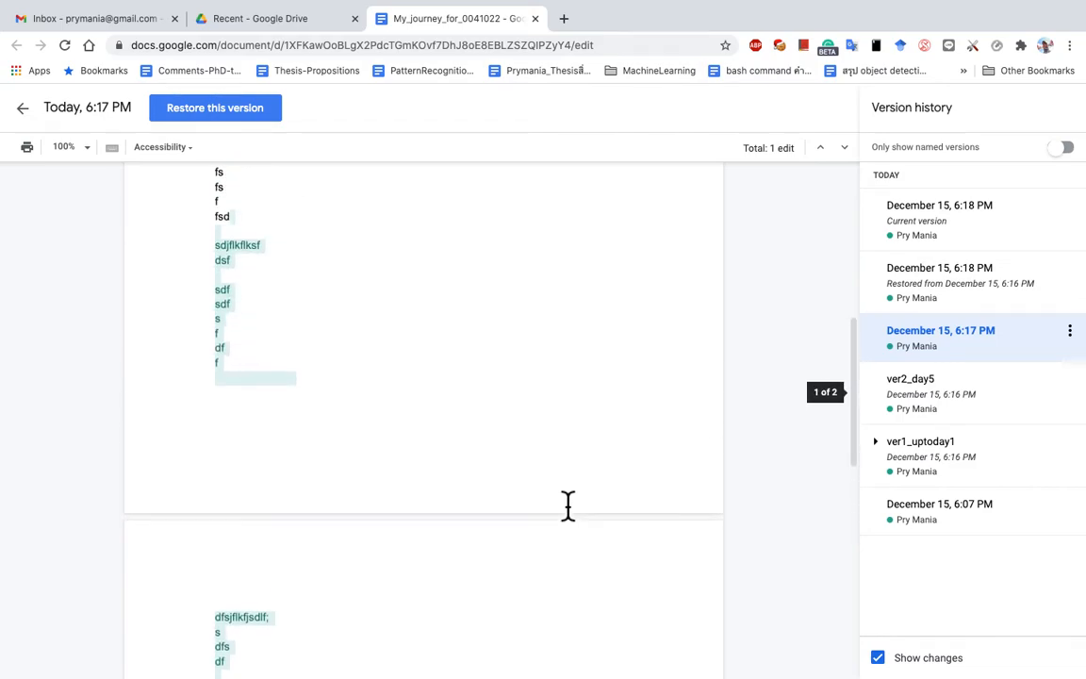
{"action": "left_click", "coordinate": [952, 226]}
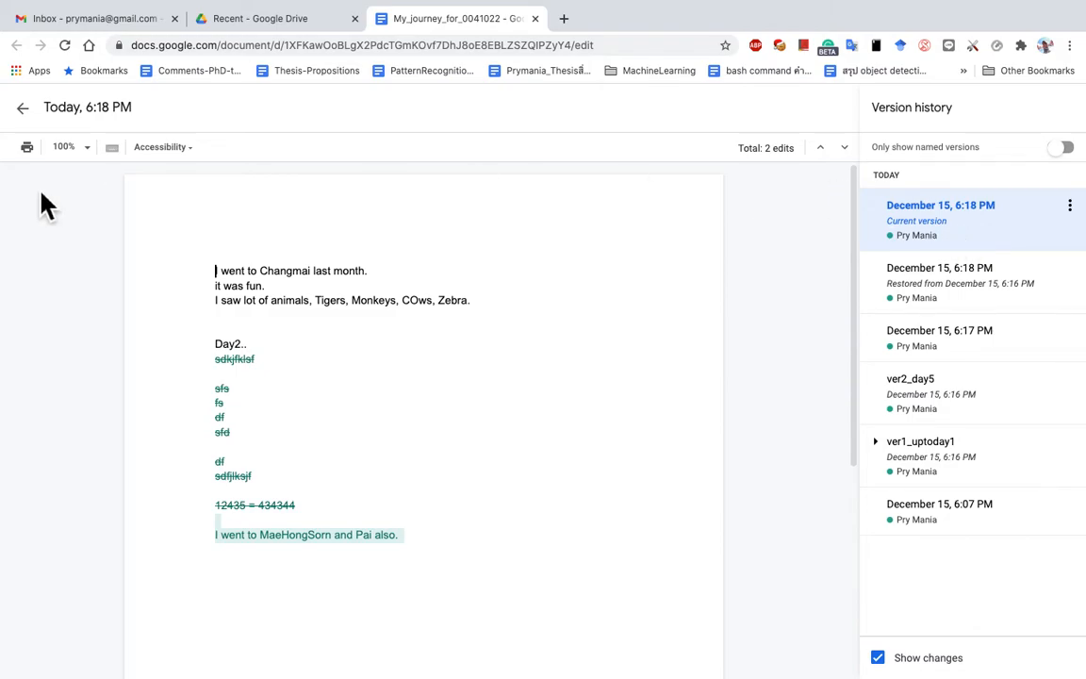
Step: Exit version history, look over the File and Insert menus, and select the document title
{"action": "left_click", "coordinate": [23, 111]}
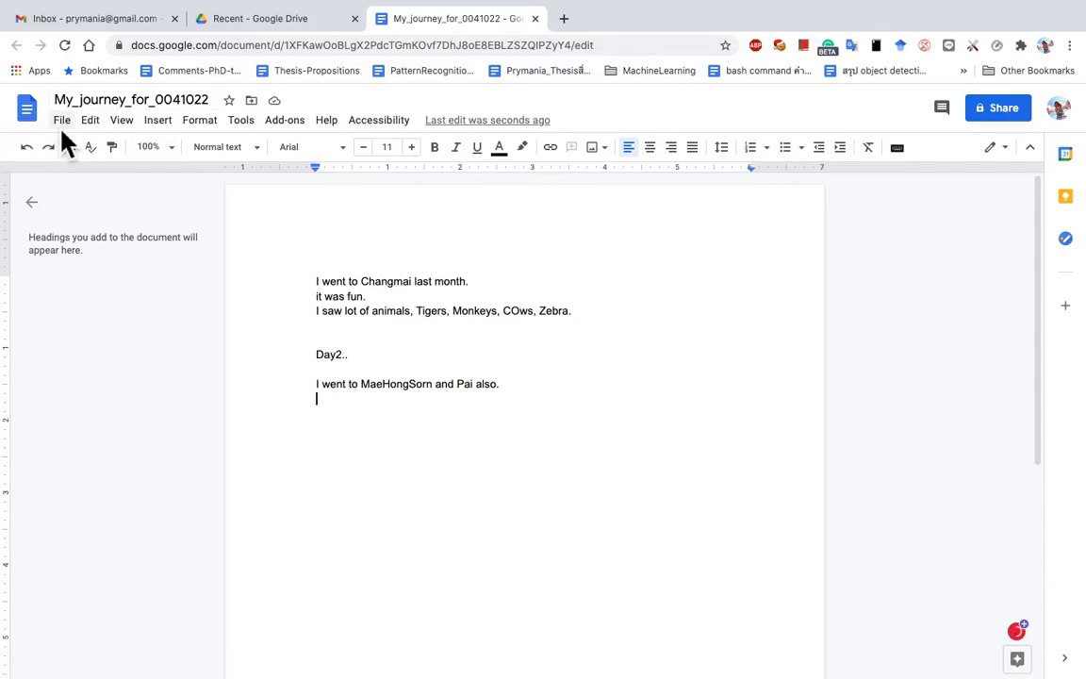
{"action": "left_click", "coordinate": [59, 120]}
{"action": "mouse_move", "coordinate": [162, 366]}
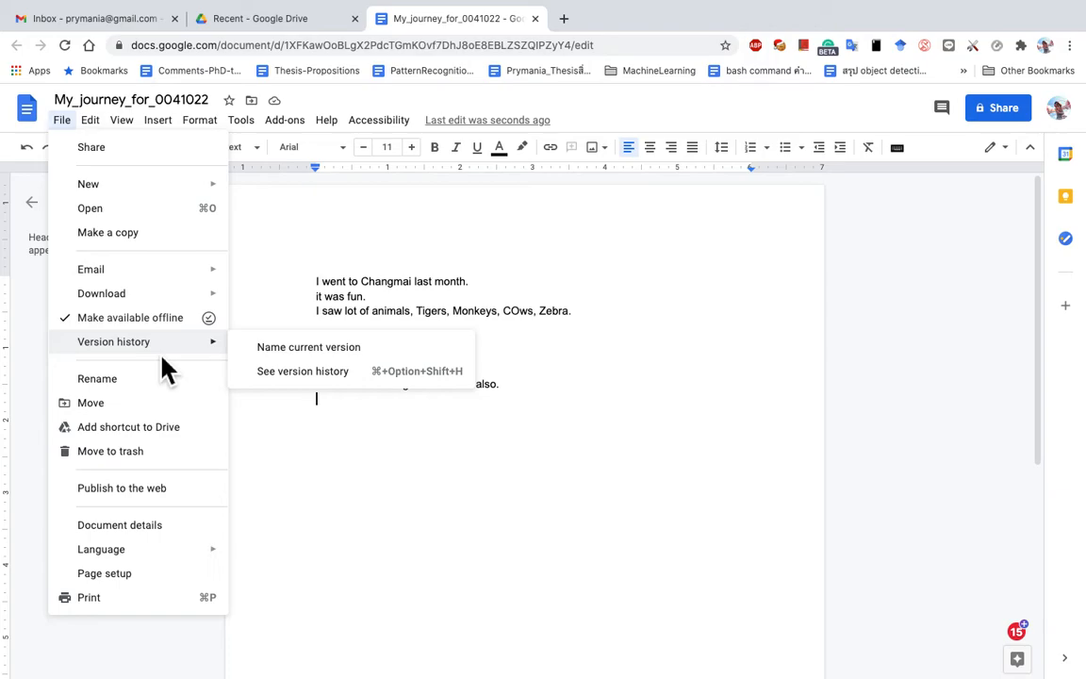
{"action": "left_click", "coordinate": [168, 119]}
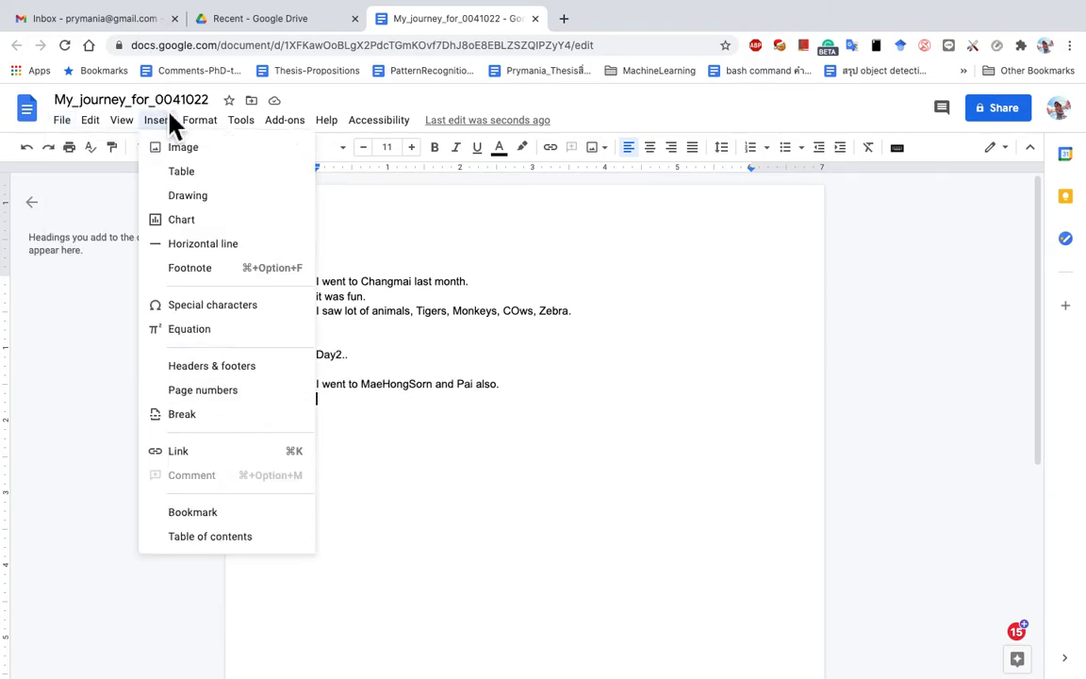
{"action": "left_click", "coordinate": [171, 110]}
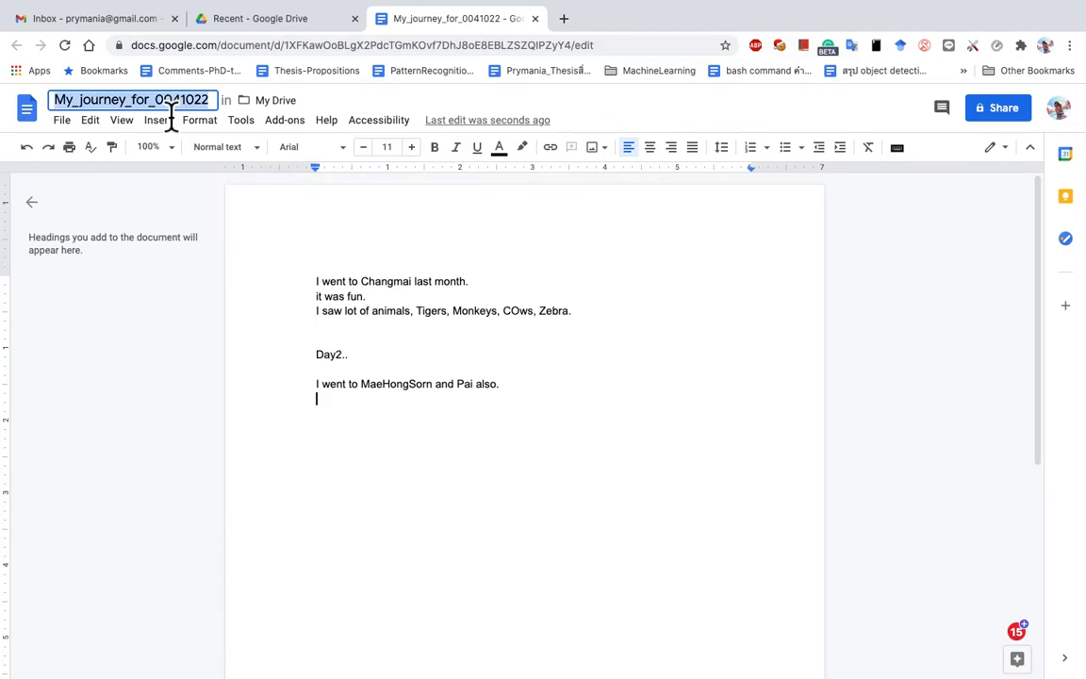
Step: Append '_forfun' to rename the document My_journey_for_0041022_forfun
{"action": "left_click", "coordinate": [198, 100]}
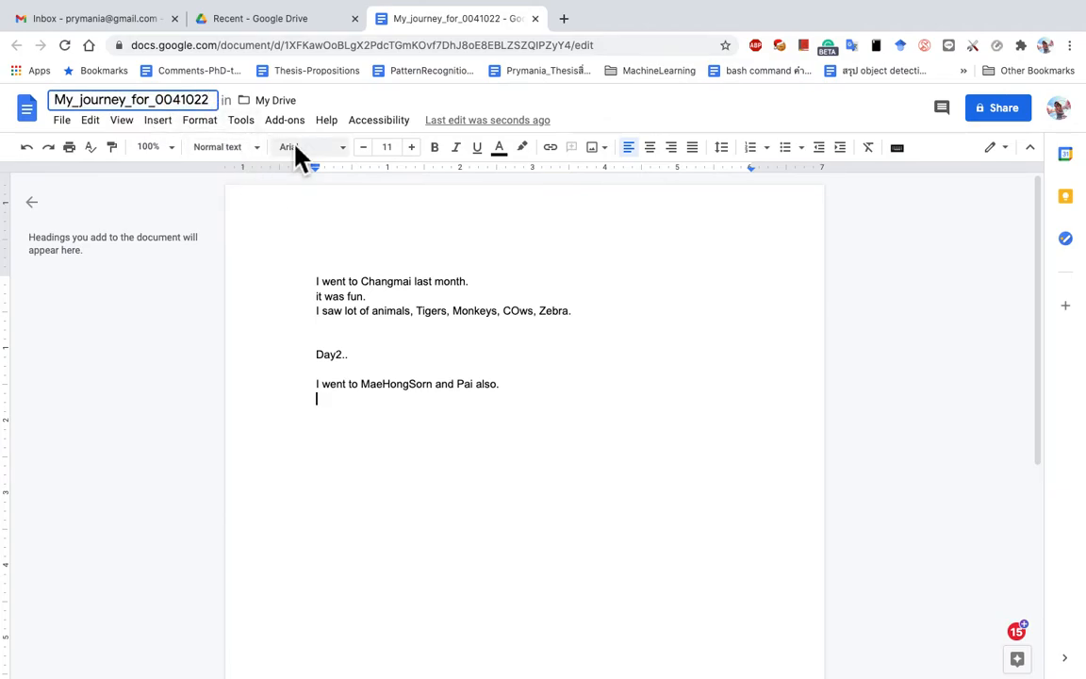
{"action": "type", "text": "_for"}
{"action": "type", "text": "fun"}
{"action": "key", "text": "Return"}
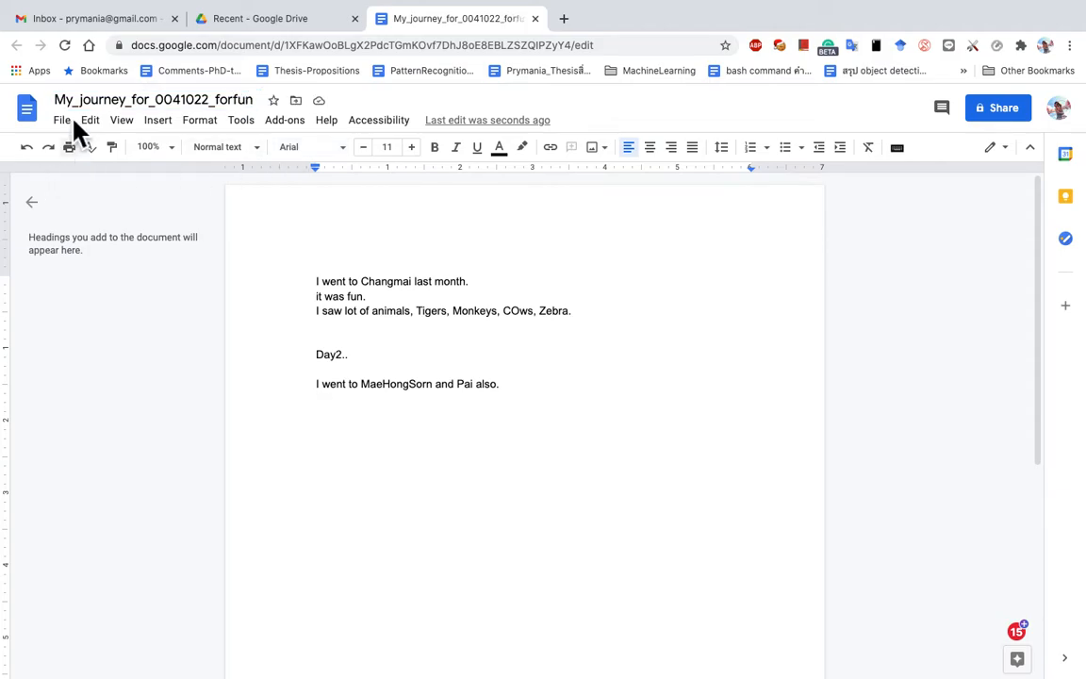
Step: Check the File menu for a move option, then switch to the Google Drive tab
{"action": "left_click", "coordinate": [70, 122]}
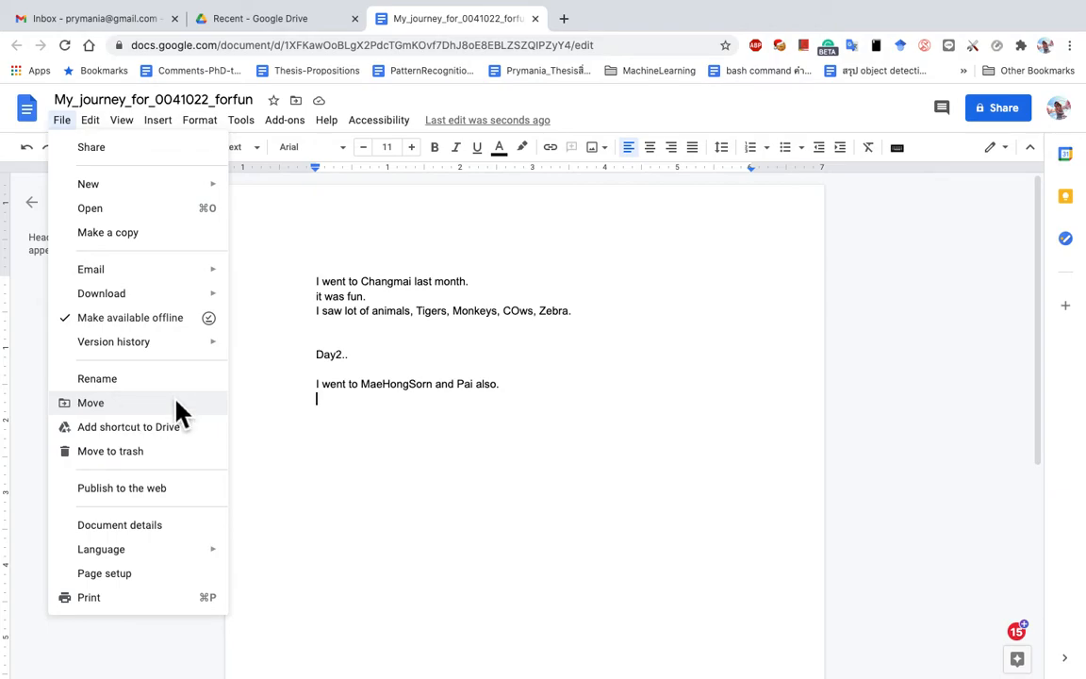
{"action": "left_click", "coordinate": [345, 357]}
{"action": "left_click", "coordinate": [255, 25]}
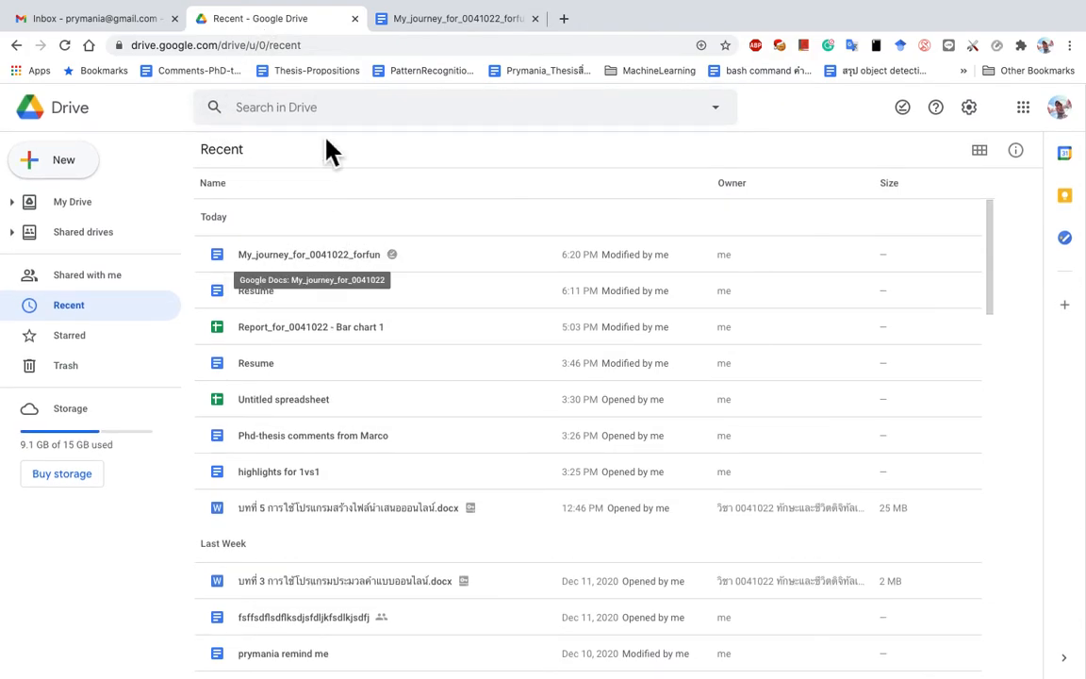
Step: Go to the My Drive listing and open the New menu
{"action": "left_click", "coordinate": [353, 114]}
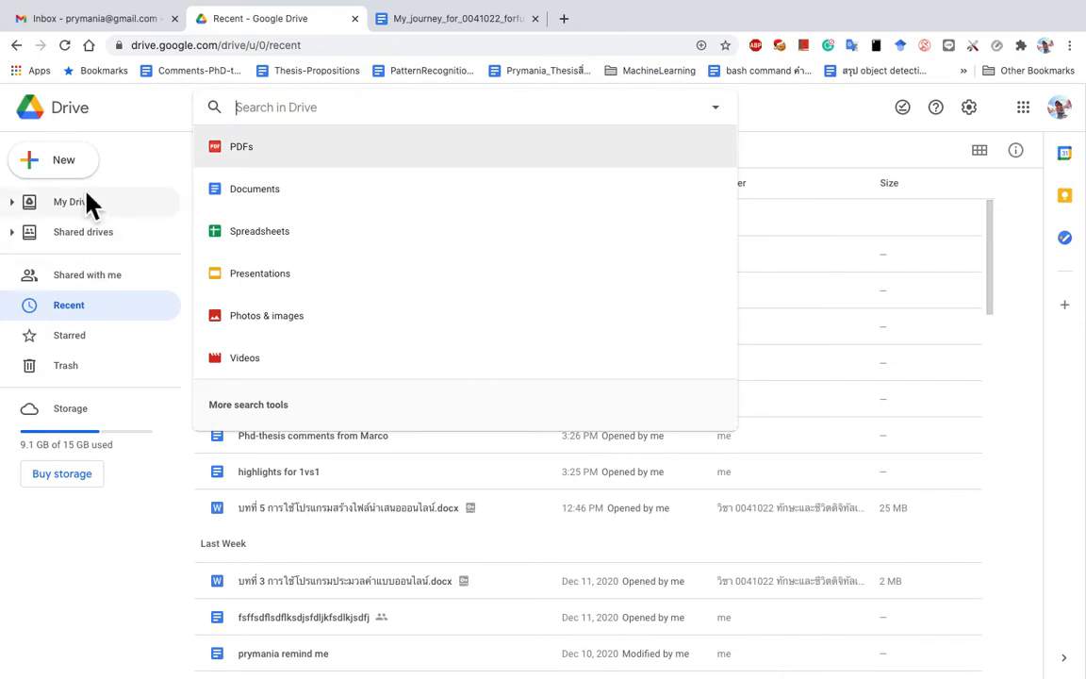
{"action": "left_click", "coordinate": [70, 113]}
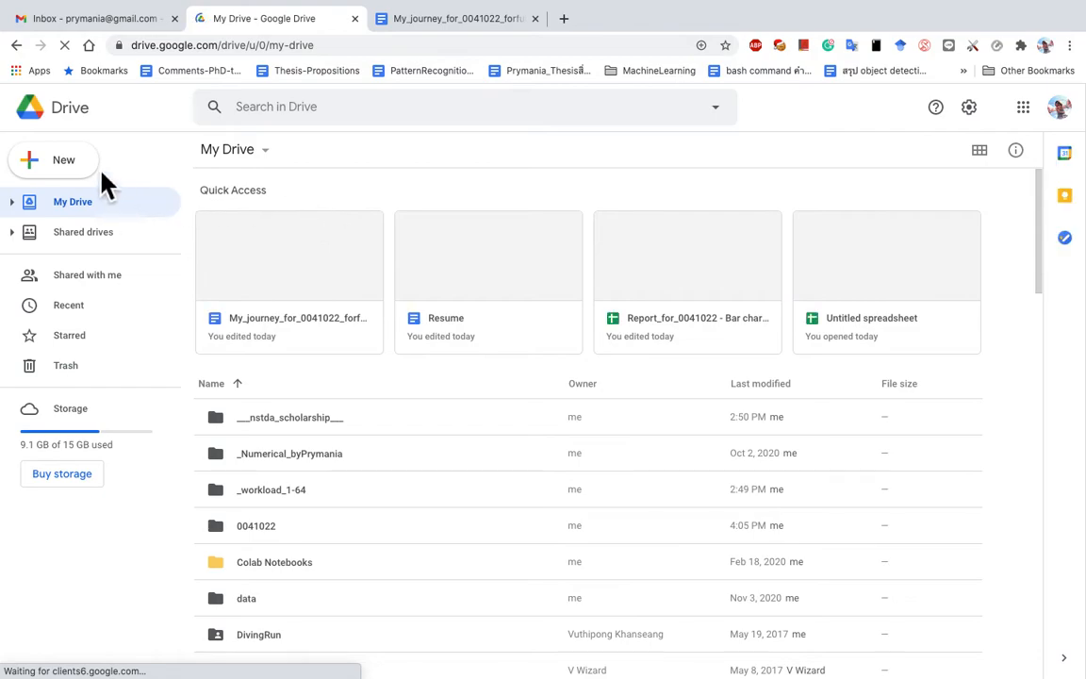
{"action": "left_click", "coordinate": [73, 167]}
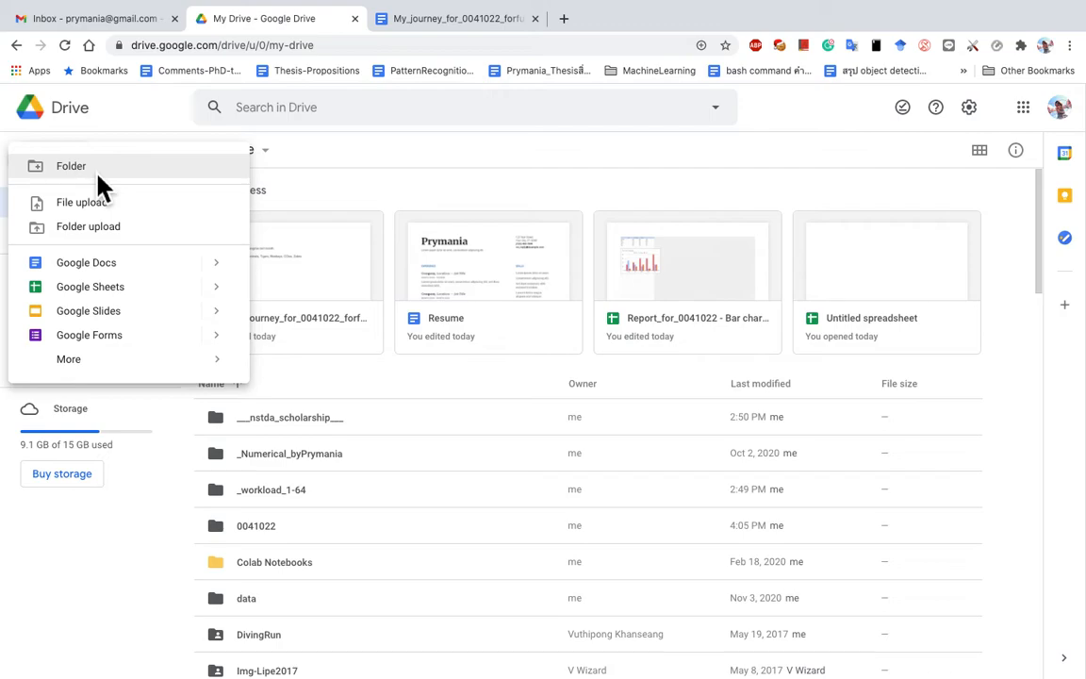
Step: Create a new folder named 'my_journey' in My Drive
{"action": "left_click", "coordinate": [91, 172]}
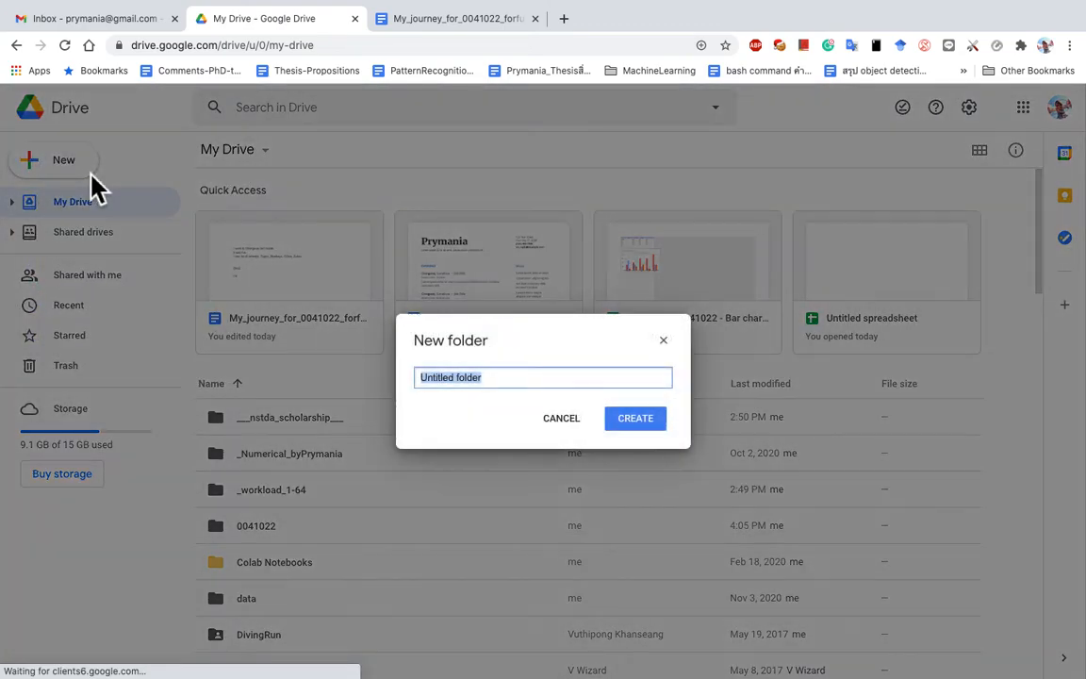
{"action": "type", "text": "my"}
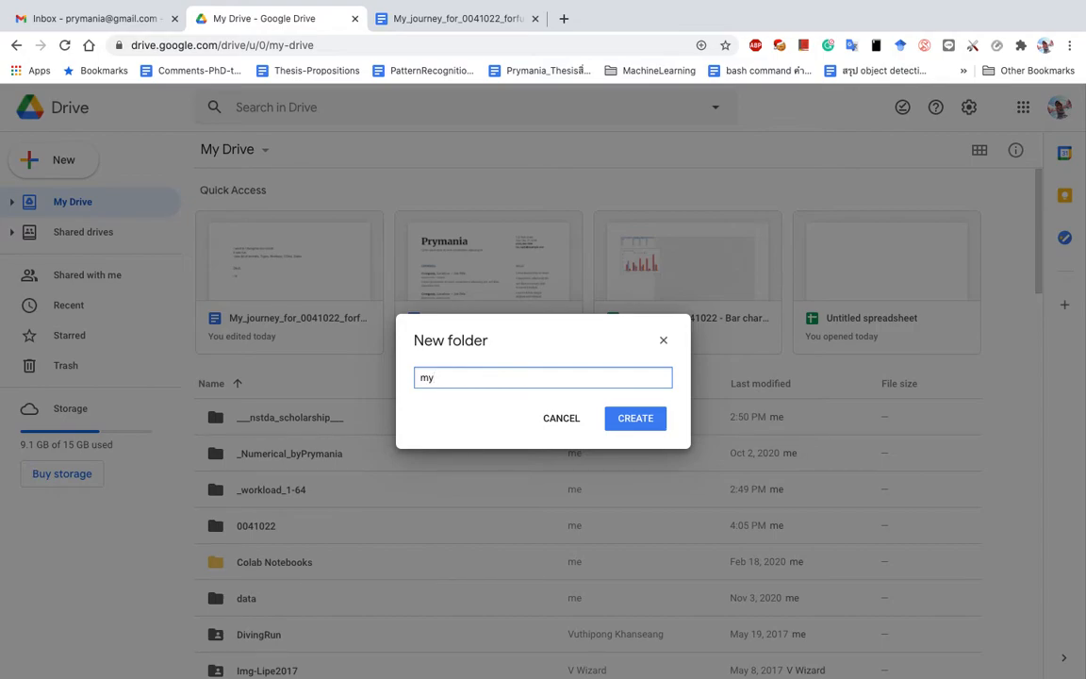
{"action": "key", "text": "BackSpace"}
{"action": "key", "text": "BackSpace"}
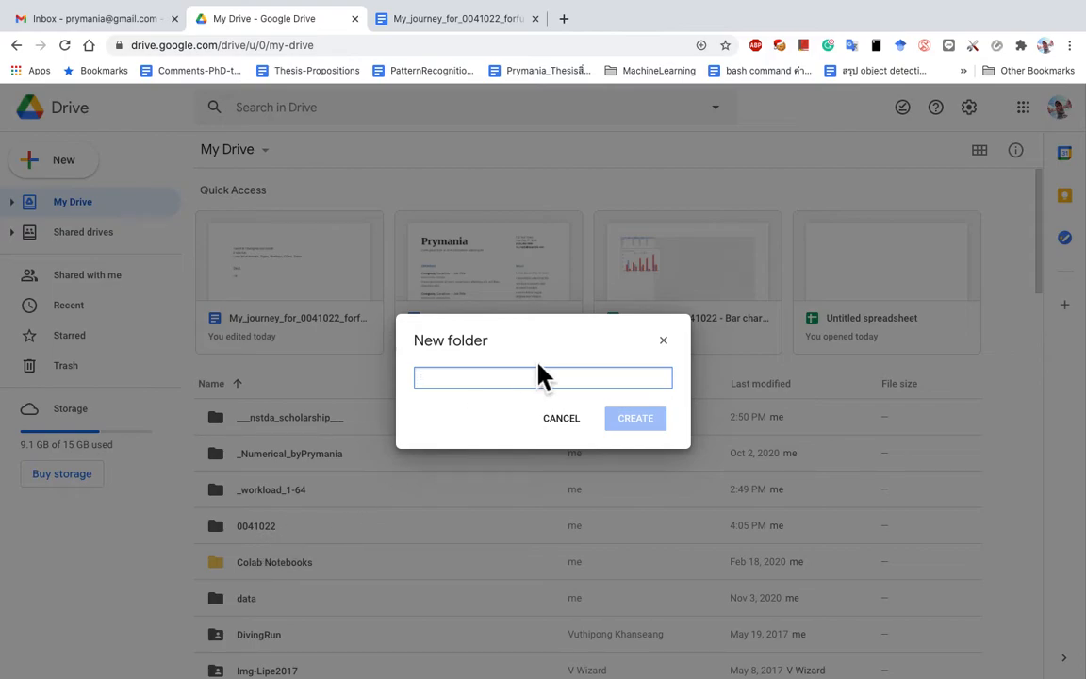
{"action": "type", "text": "my"}
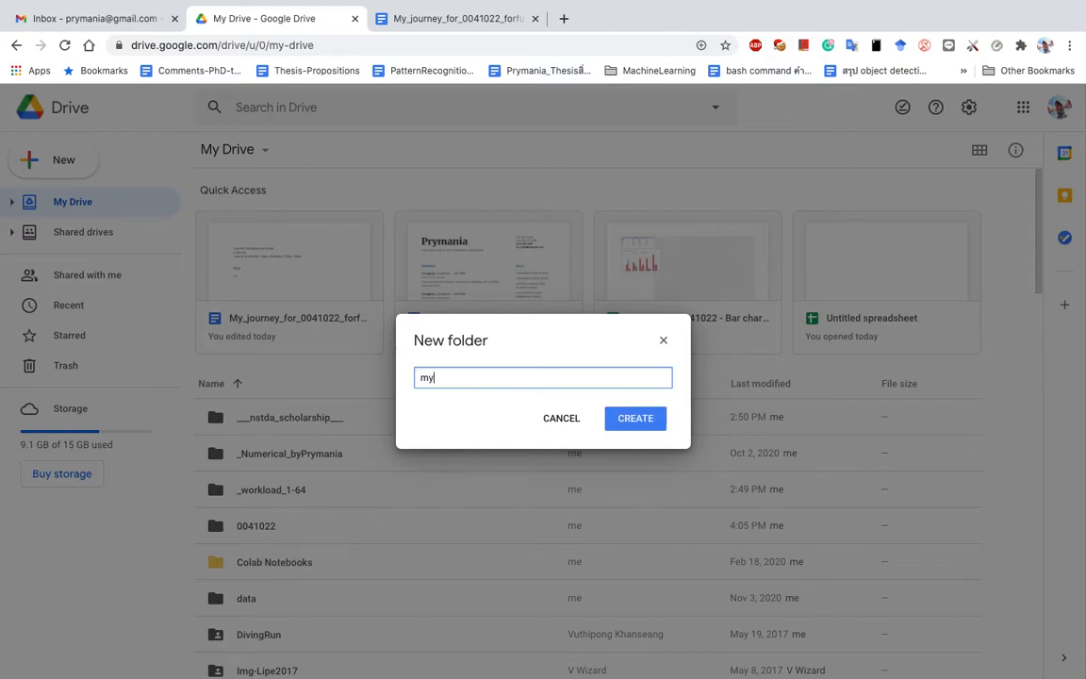
{"action": "type", "text": "_ho"}
{"action": "key", "text": "BackSpace"}
{"action": "key", "text": "BackSpace"}
{"action": "type", "text": "h"}
{"action": "key", "text": "BackSpace"}
{"action": "type", "text": "journey"}
{"action": "key", "text": "Return"}
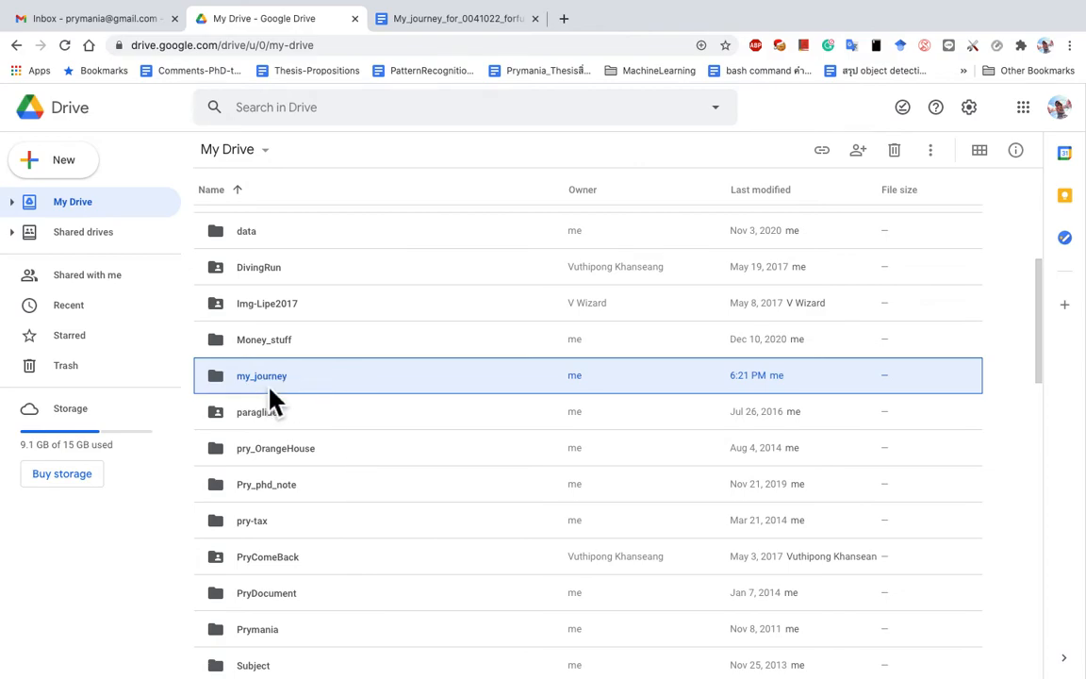
Step: Move the My_journey_for_0041022_forfun document into the my_journey folder via File > Move
{"action": "left_click", "coordinate": [471, 28]}
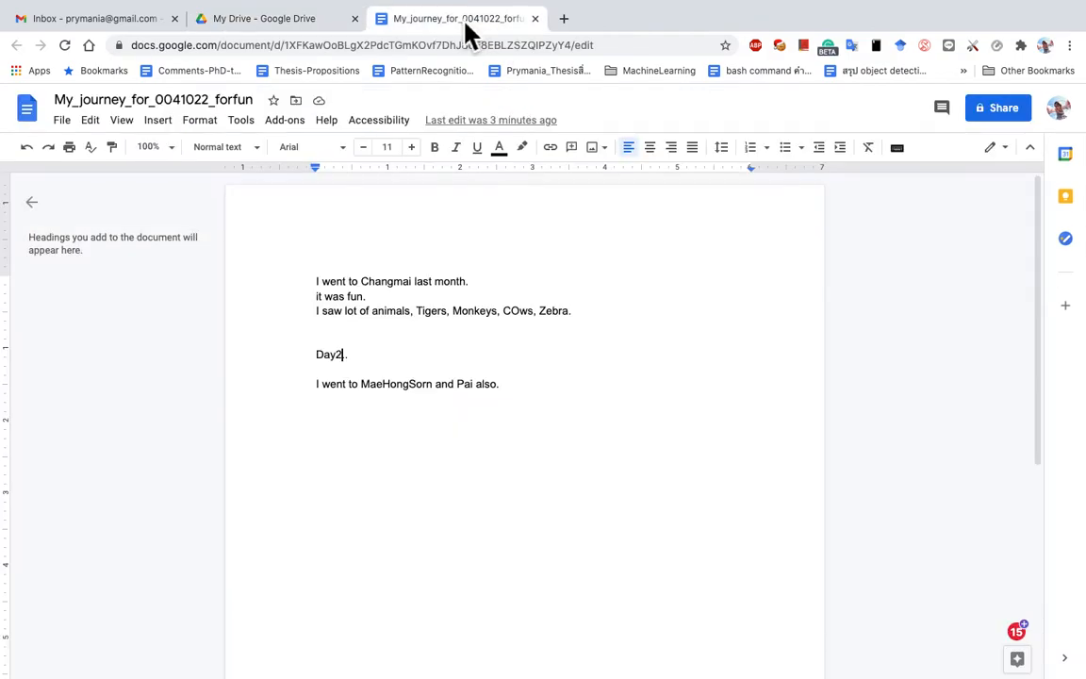
{"action": "left_click", "coordinate": [66, 122]}
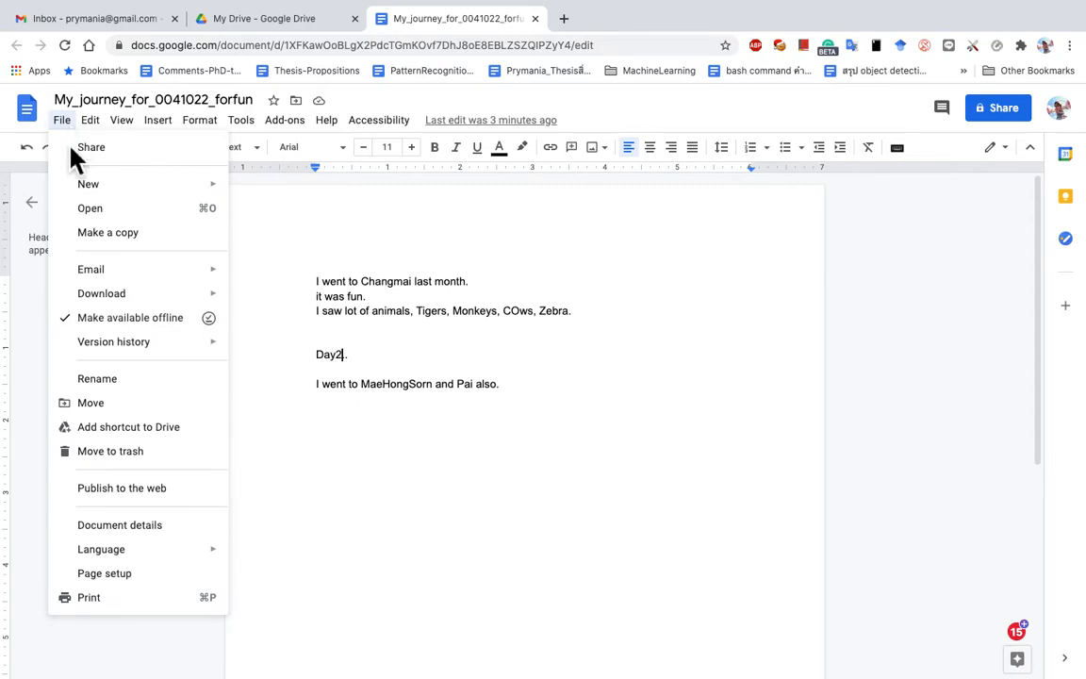
{"action": "left_click", "coordinate": [101, 407]}
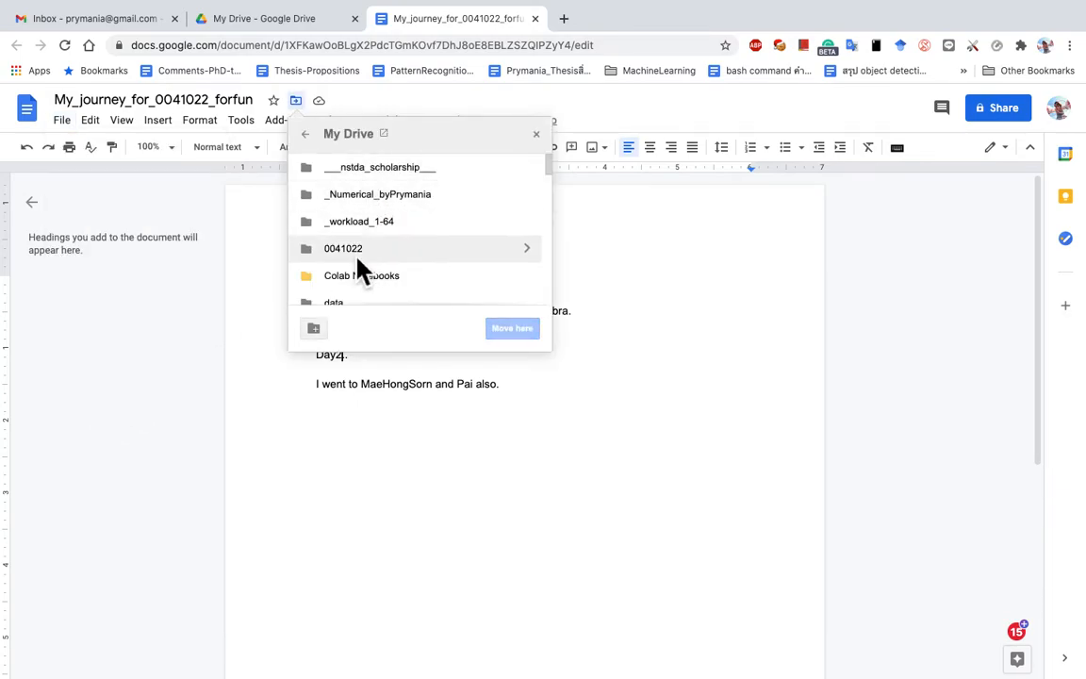
{"action": "scroll", "coordinate": [363, 270], "scroll_direction": "down", "scroll_amount": 2}
{"action": "scroll", "coordinate": [363, 270], "scroll_direction": "up", "scroll_amount": 2}
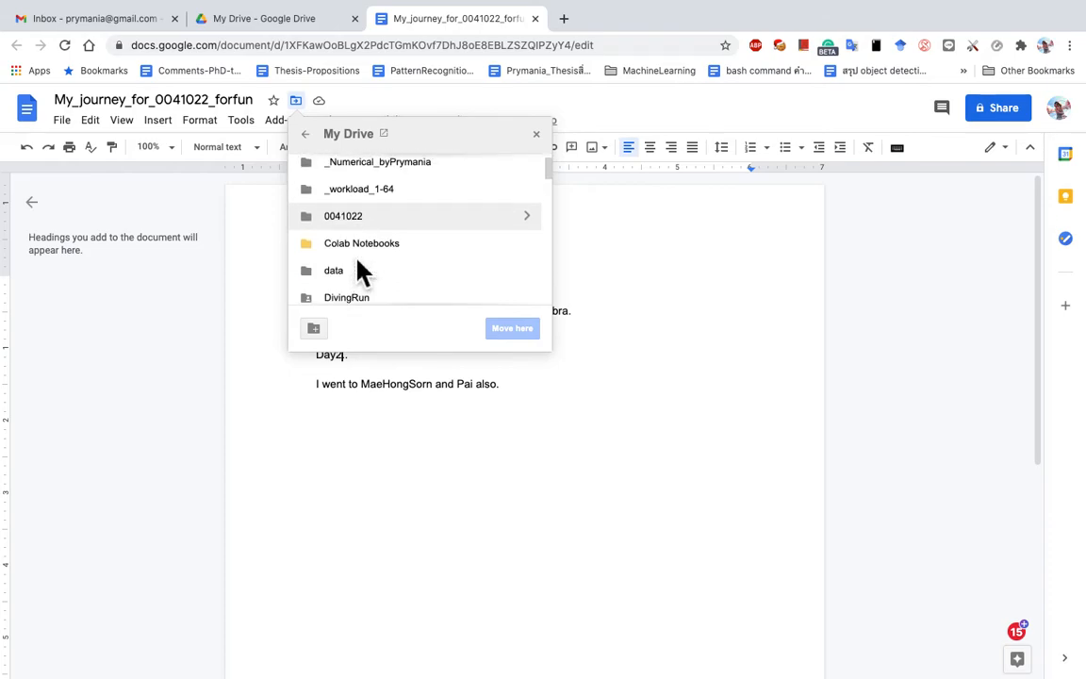
{"action": "scroll", "coordinate": [363, 271], "scroll_direction": "down", "scroll_amount": 5}
{"action": "scroll", "coordinate": [363, 271], "scroll_direction": "down", "scroll_amount": 3}
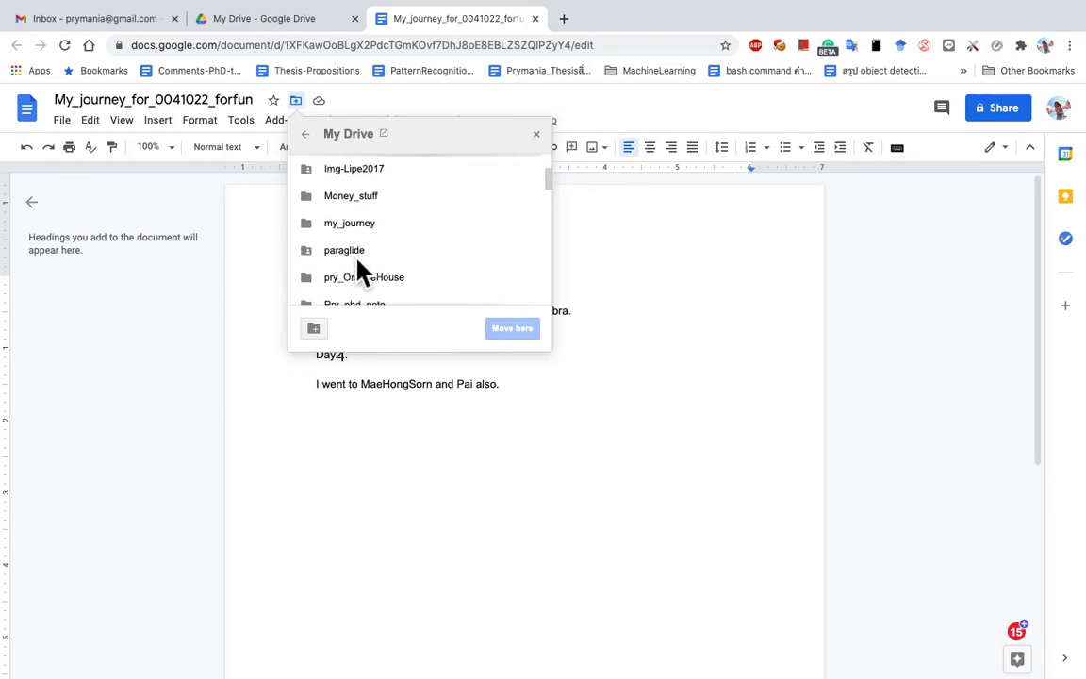
{"action": "scroll", "coordinate": [363, 271], "scroll_direction": "down", "scroll_amount": 2}
{"action": "scroll", "coordinate": [363, 271], "scroll_direction": "up", "scroll_amount": 4}
{"action": "scroll", "coordinate": [363, 271], "scroll_direction": "down", "scroll_amount": 1}
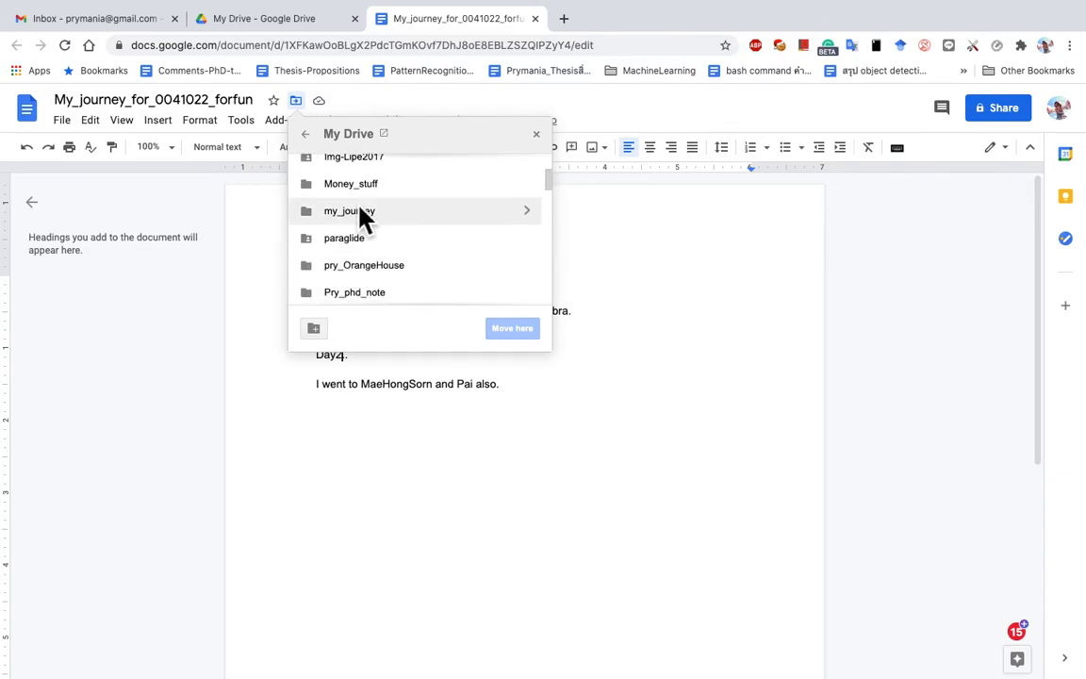
{"action": "left_click", "coordinate": [359, 215]}
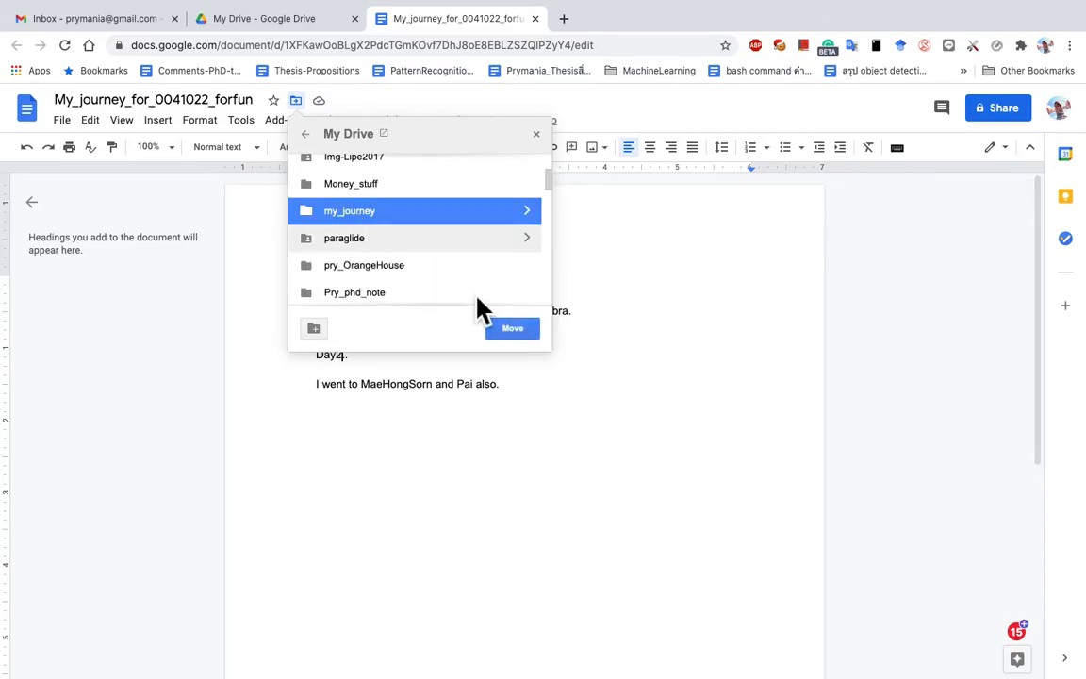
{"action": "left_click", "coordinate": [514, 330]}
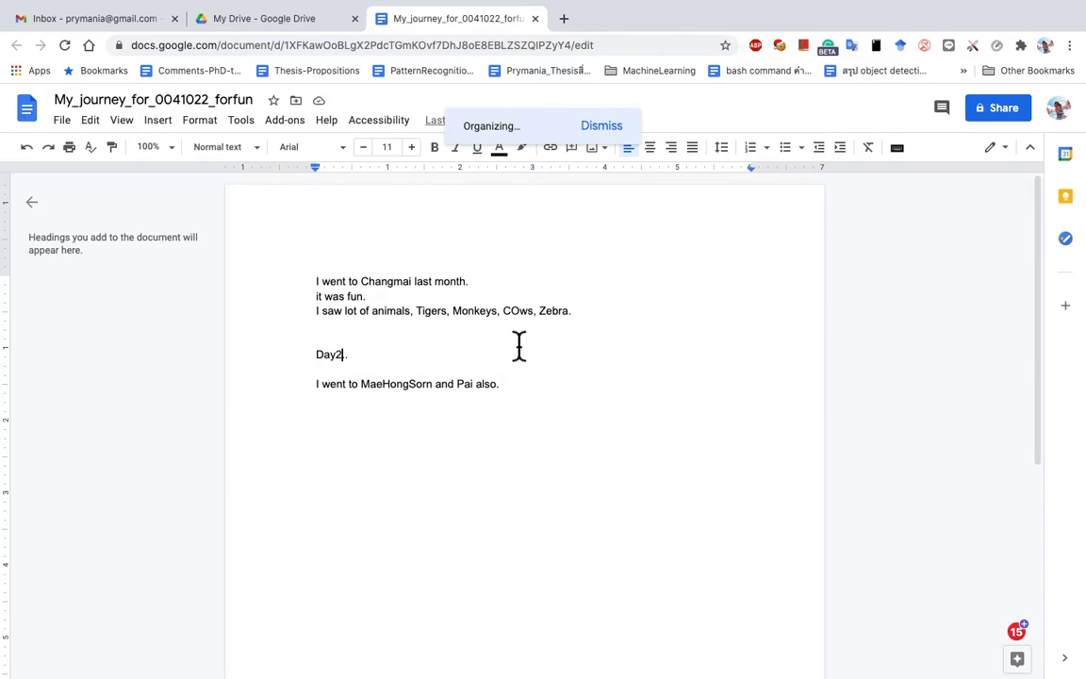
Step: Check that my_journey in Drive holds My_journey_for_0041022_forfun, then return to the document
{"action": "left_click", "coordinate": [297, 26]}
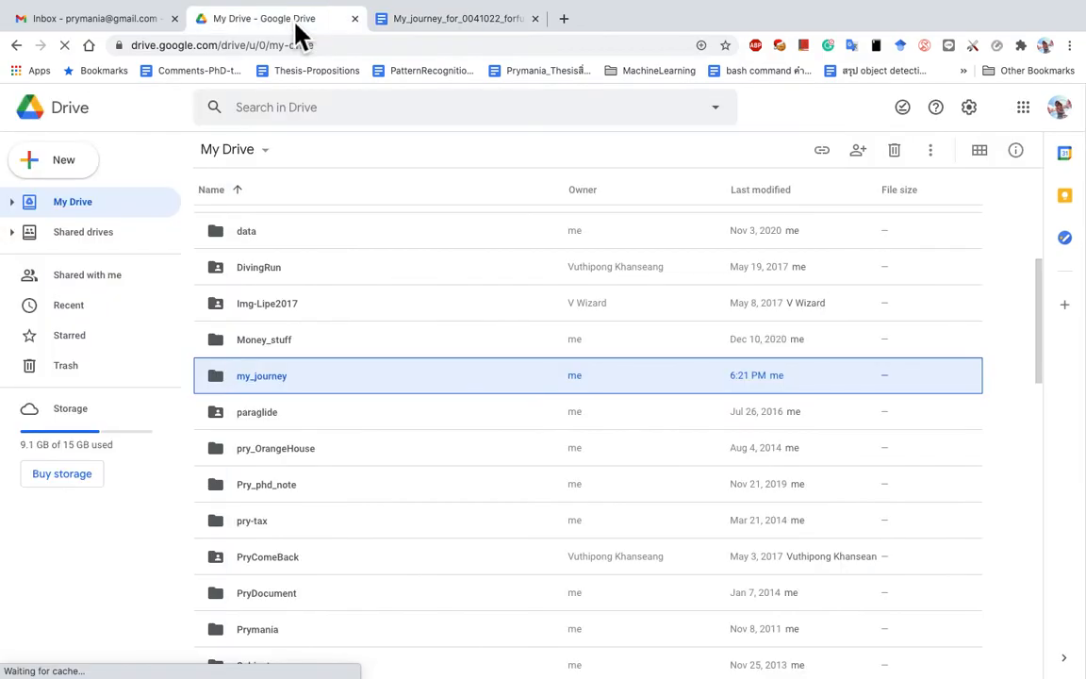
{"action": "scroll", "coordinate": [326, 310], "scroll_direction": "down", "scroll_amount": 2}
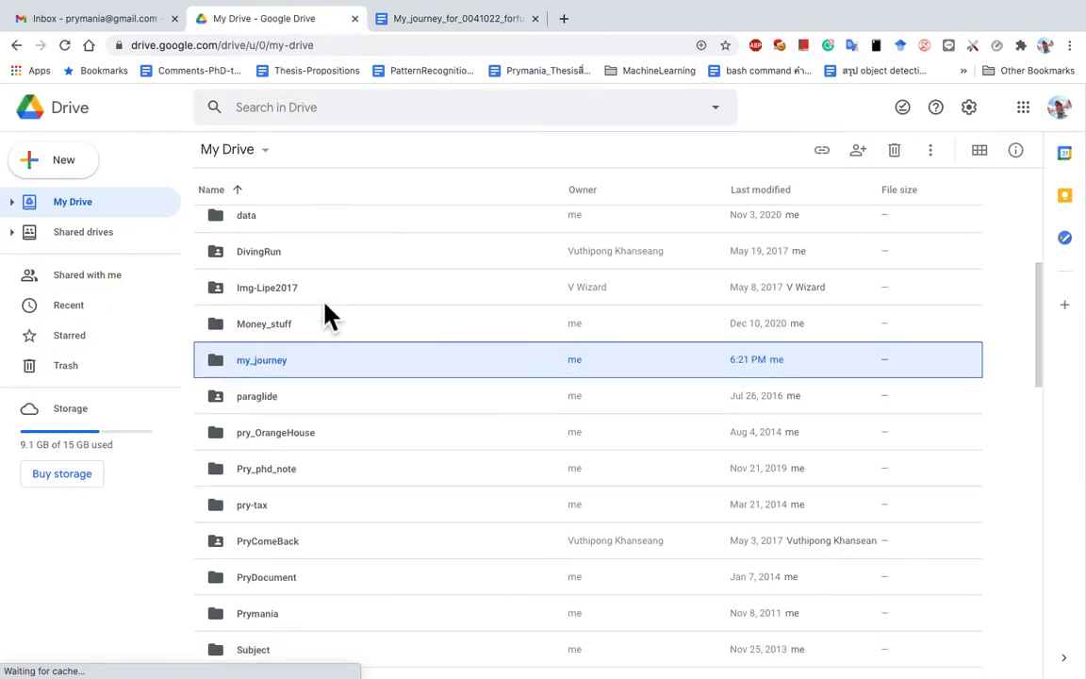
{"action": "scroll", "coordinate": [326, 314], "scroll_direction": "up", "scroll_amount": 2}
{"action": "scroll", "coordinate": [324, 303], "scroll_direction": "up", "scroll_amount": 3}
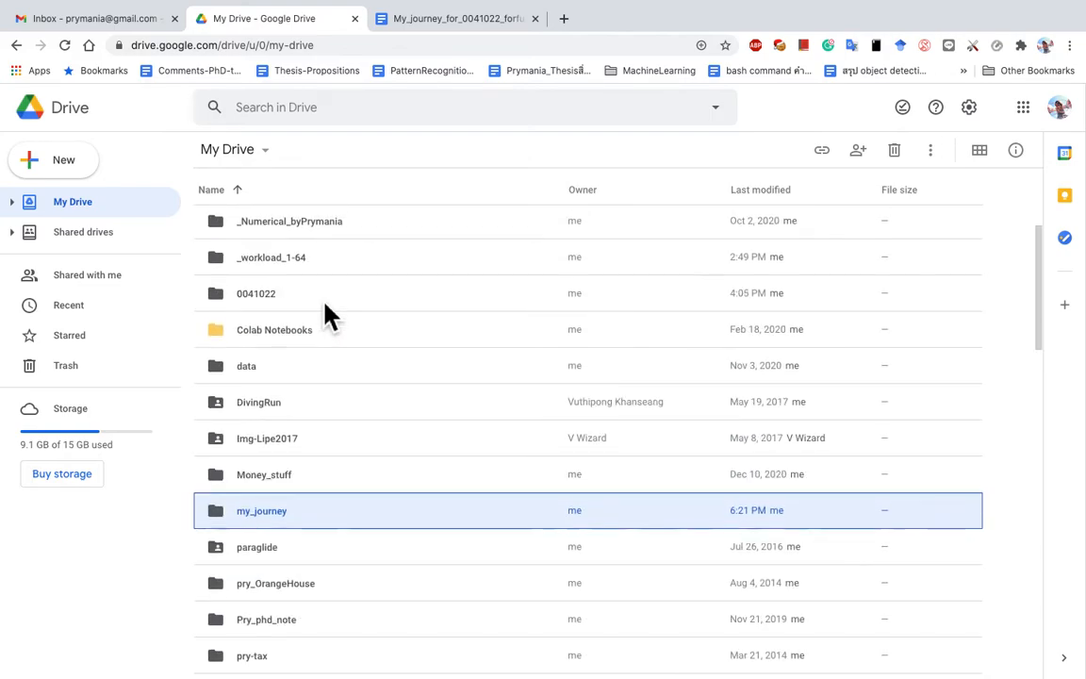
{"action": "double_click", "coordinate": [266, 516]}
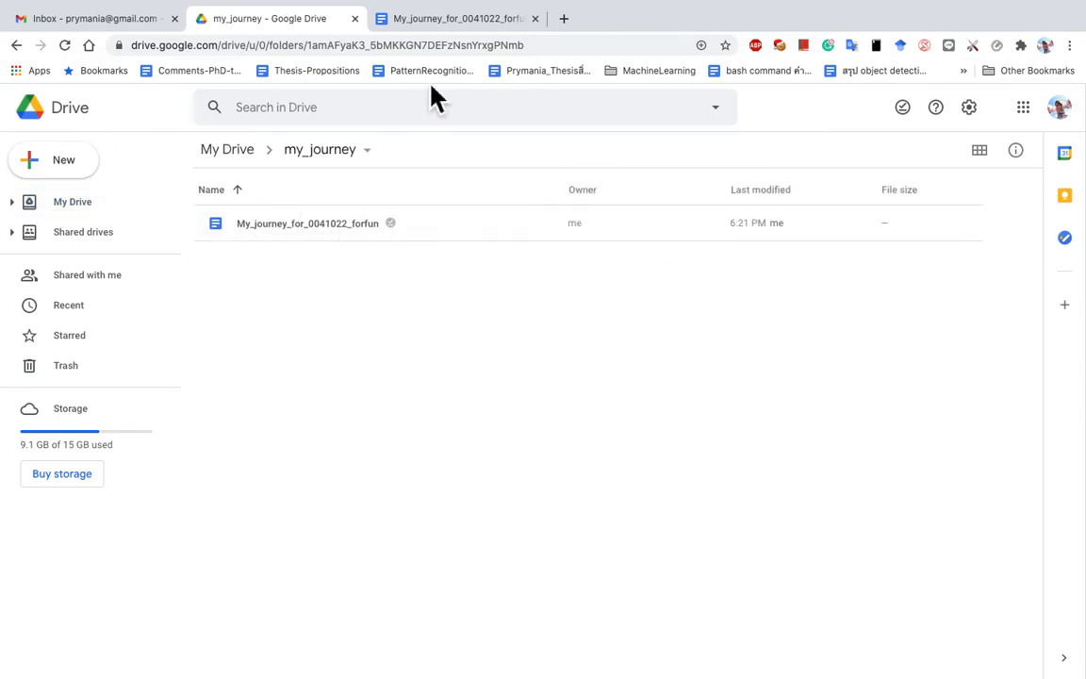
{"action": "left_click", "coordinate": [446, 26]}
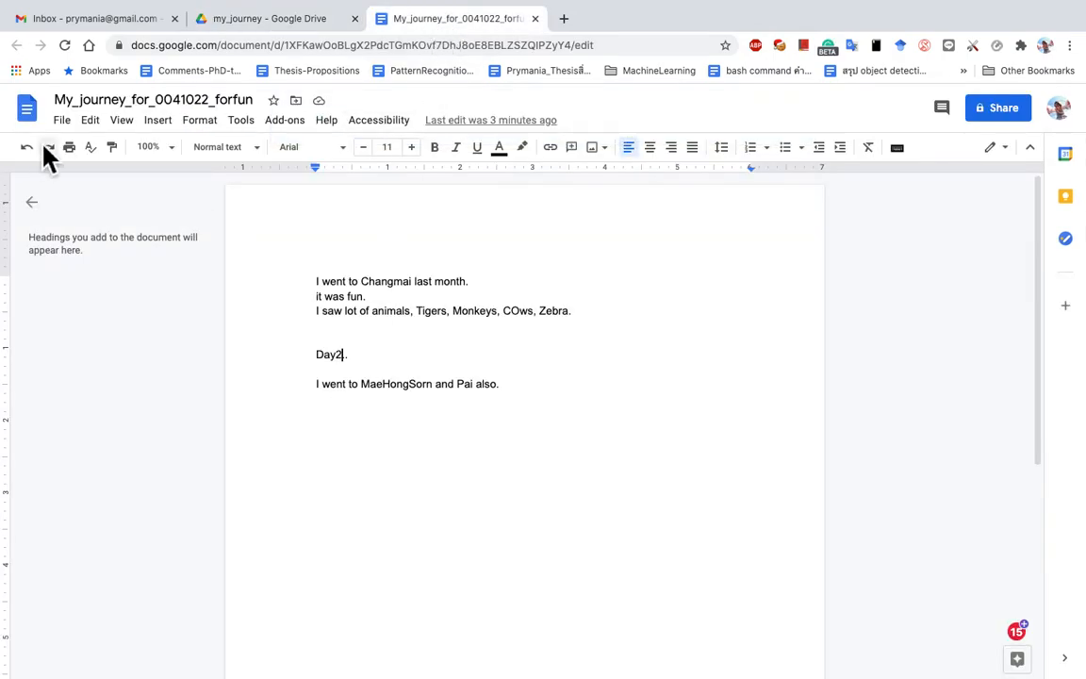
Step: Publish My_journey_for_0041022_forfun to the web, confirm, and close the publishing dialog
{"action": "left_click", "coordinate": [62, 121]}
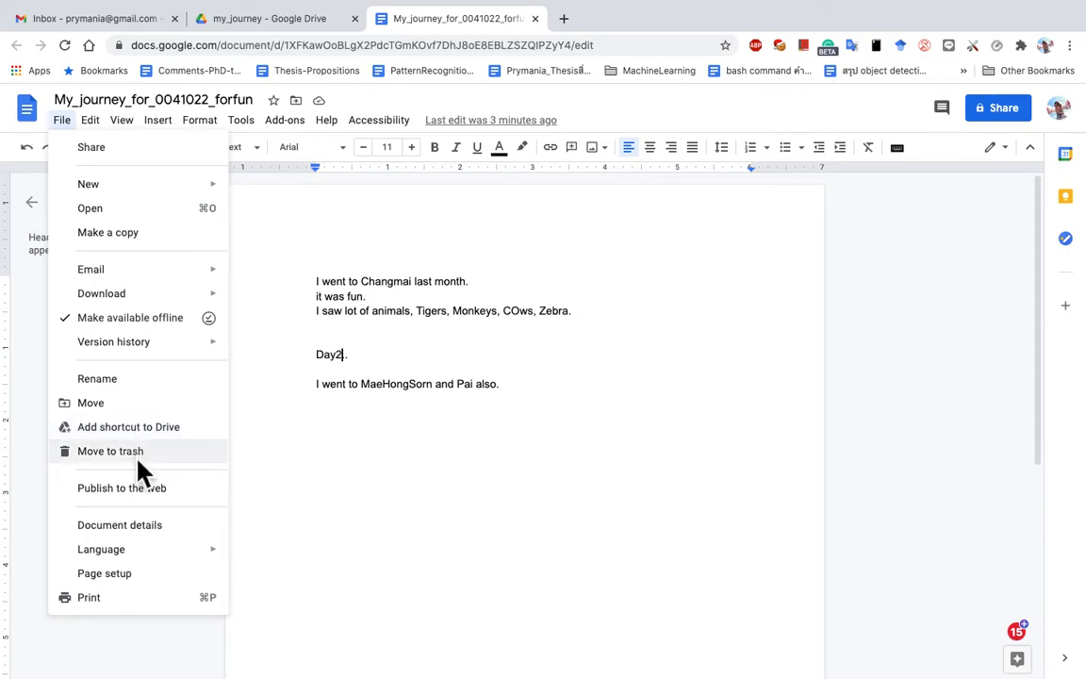
{"action": "left_click", "coordinate": [146, 496]}
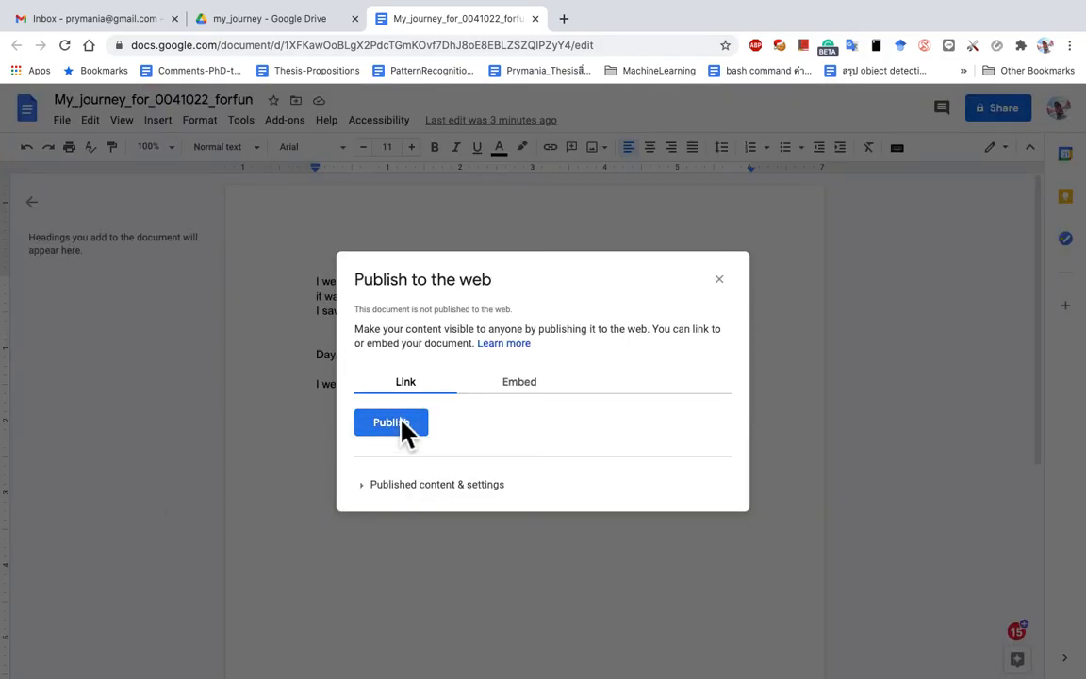
{"action": "left_click", "coordinate": [396, 429]}
{"action": "left_click", "coordinate": [677, 136]}
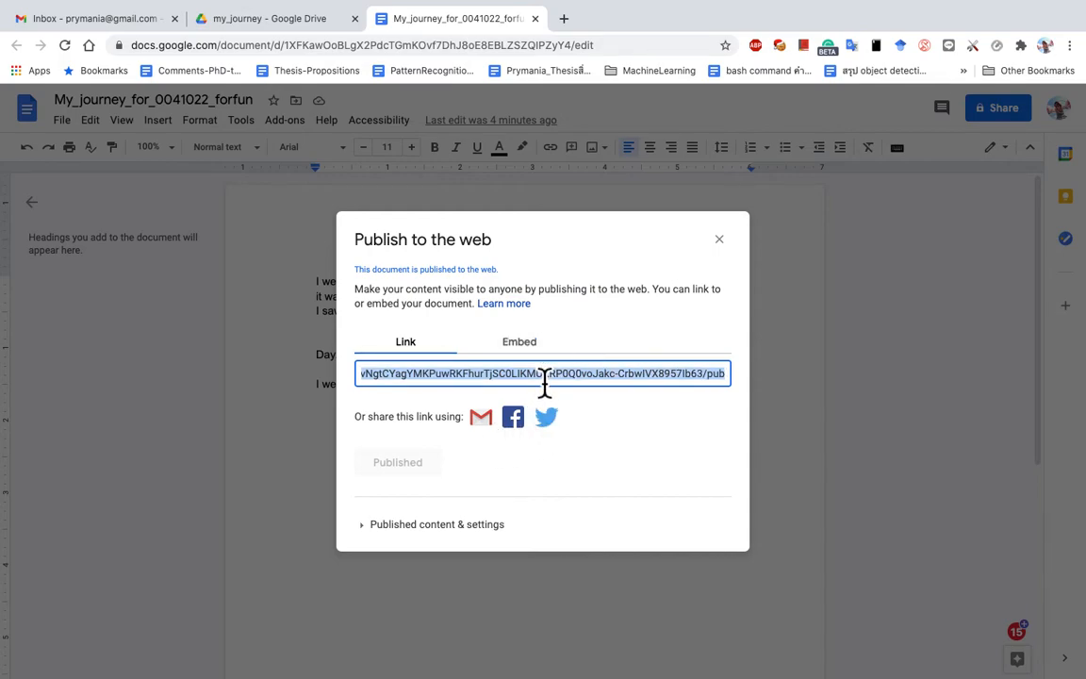
{"action": "left_click", "coordinate": [719, 239]}
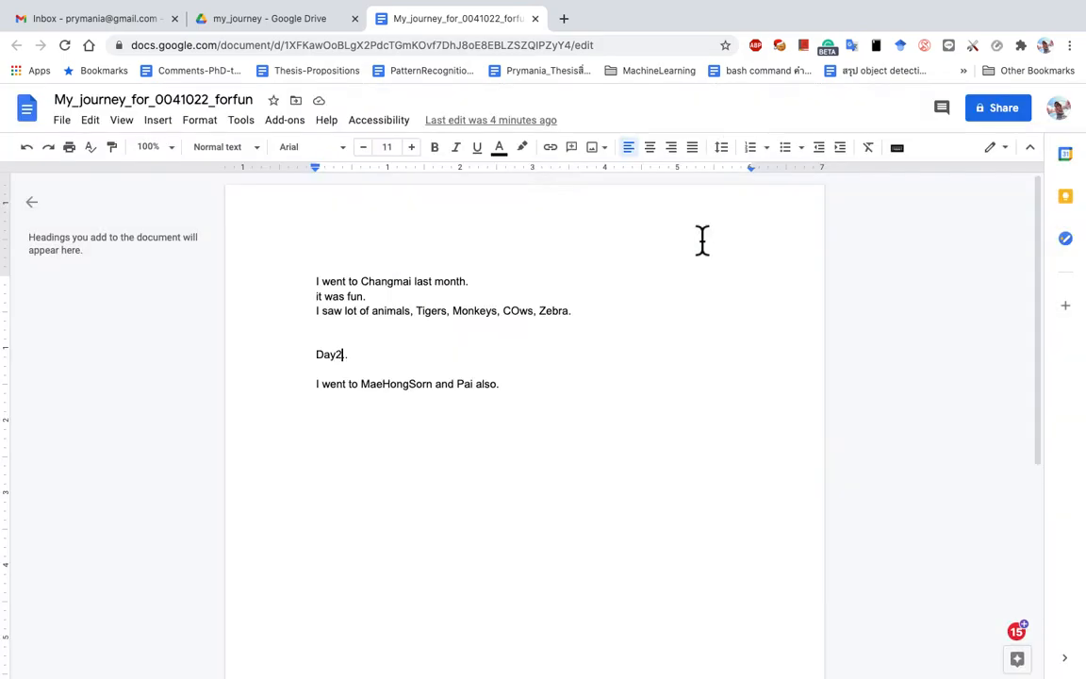
Step: Open File > Page setup to view the A4 portrait page settings
{"action": "left_click", "coordinate": [66, 121]}
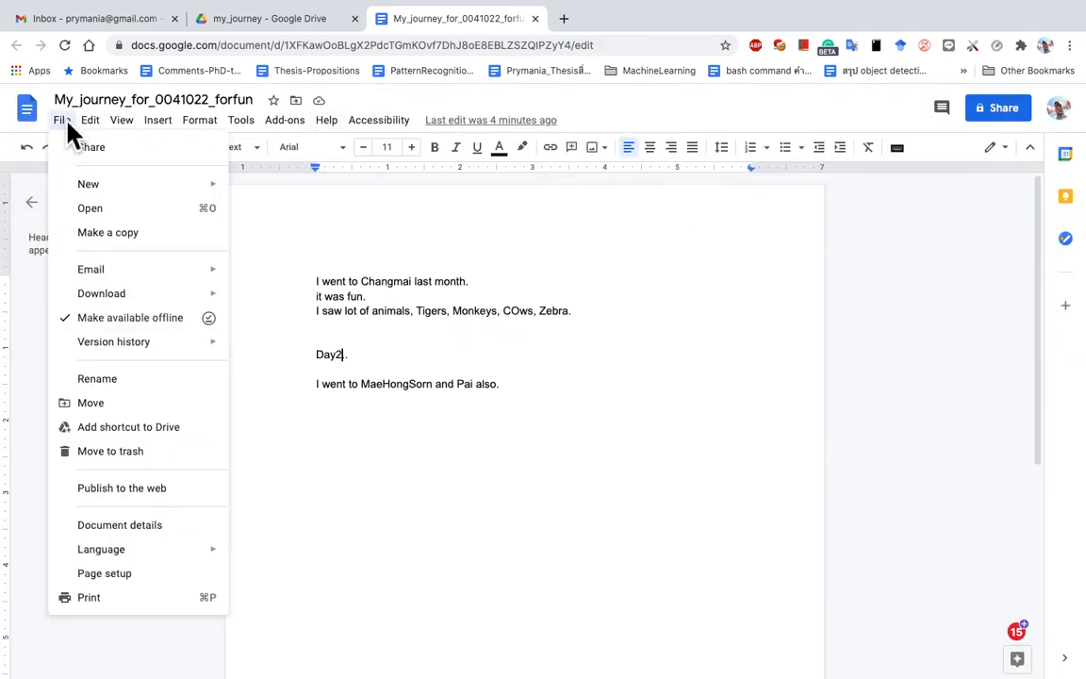
{"action": "left_click", "coordinate": [111, 577]}
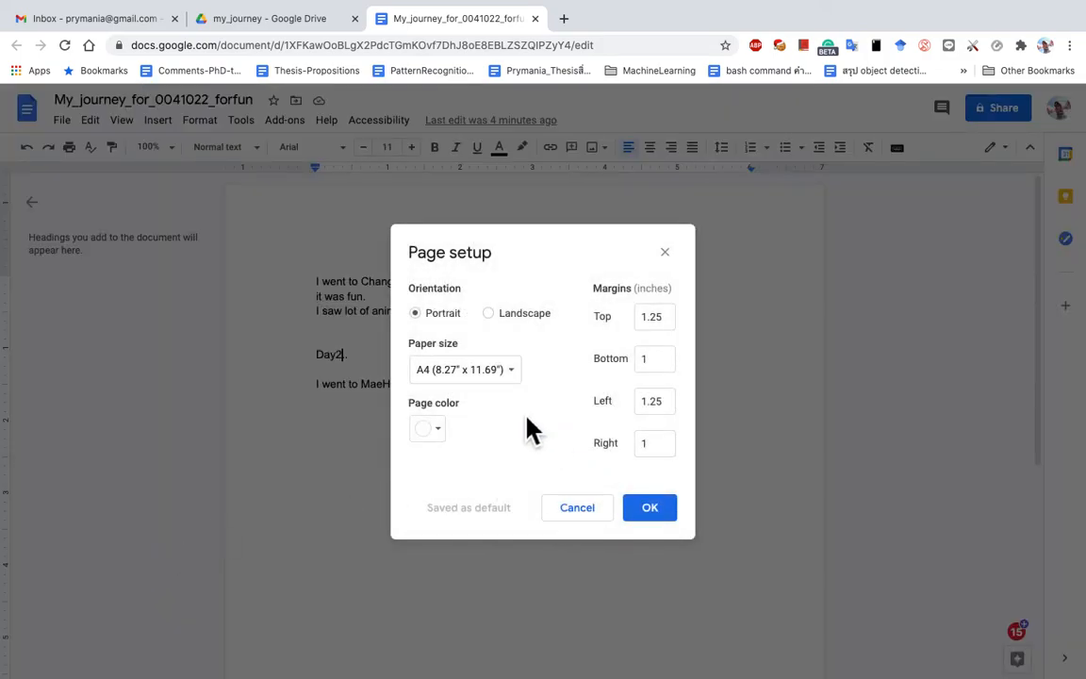
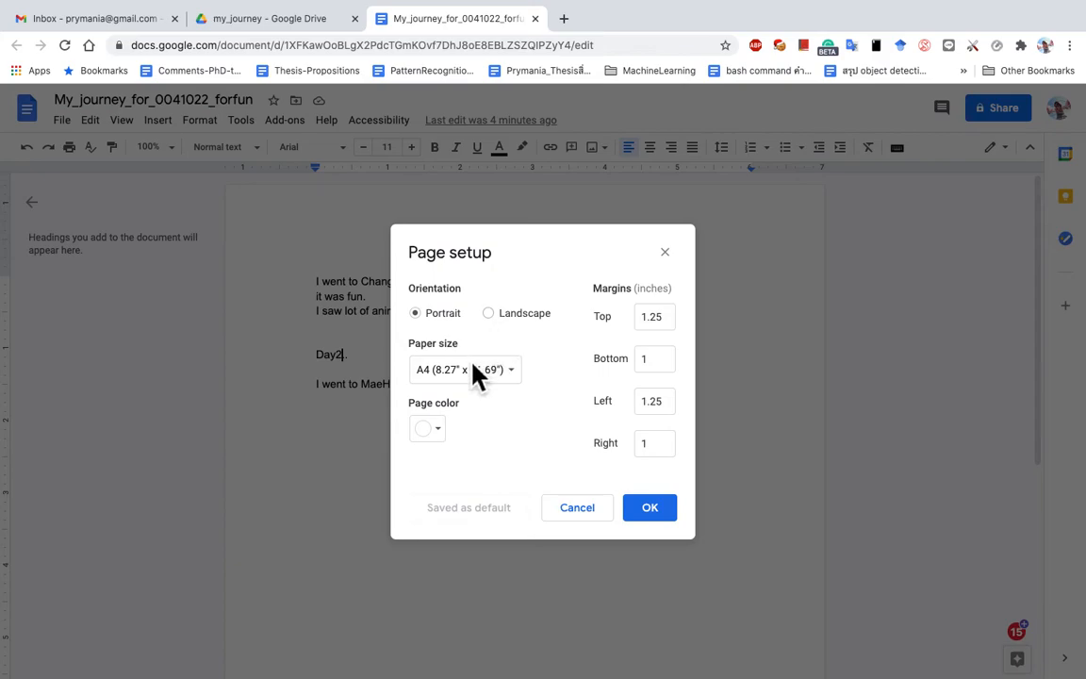
Step: Try the Letter paper size in Page setup, then switch back to A4
{"action": "left_click", "coordinate": [505, 372]}
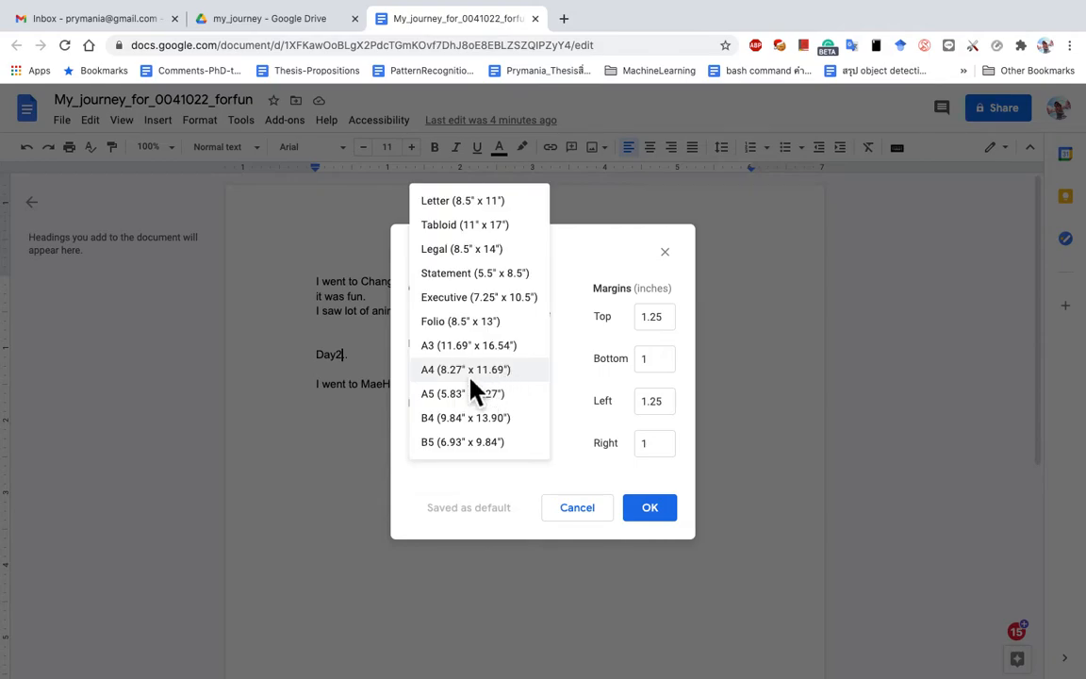
{"action": "left_click", "coordinate": [471, 377]}
{"action": "left_click", "coordinate": [492, 381]}
{"action": "left_click", "coordinate": [472, 215]}
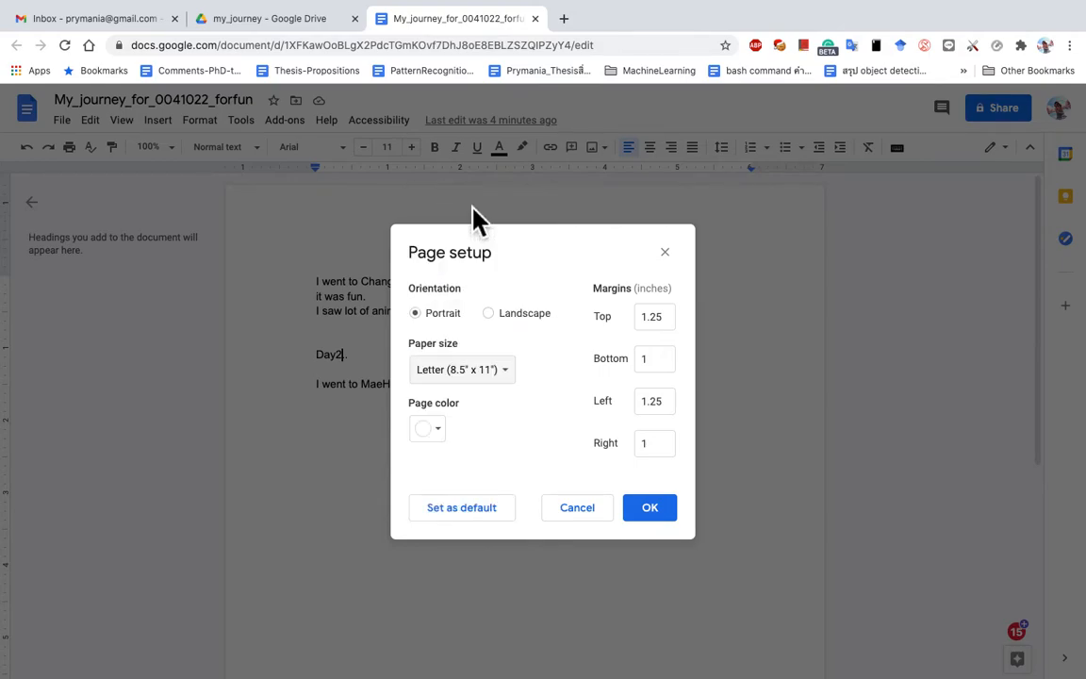
{"action": "left_click", "coordinate": [500, 375]}
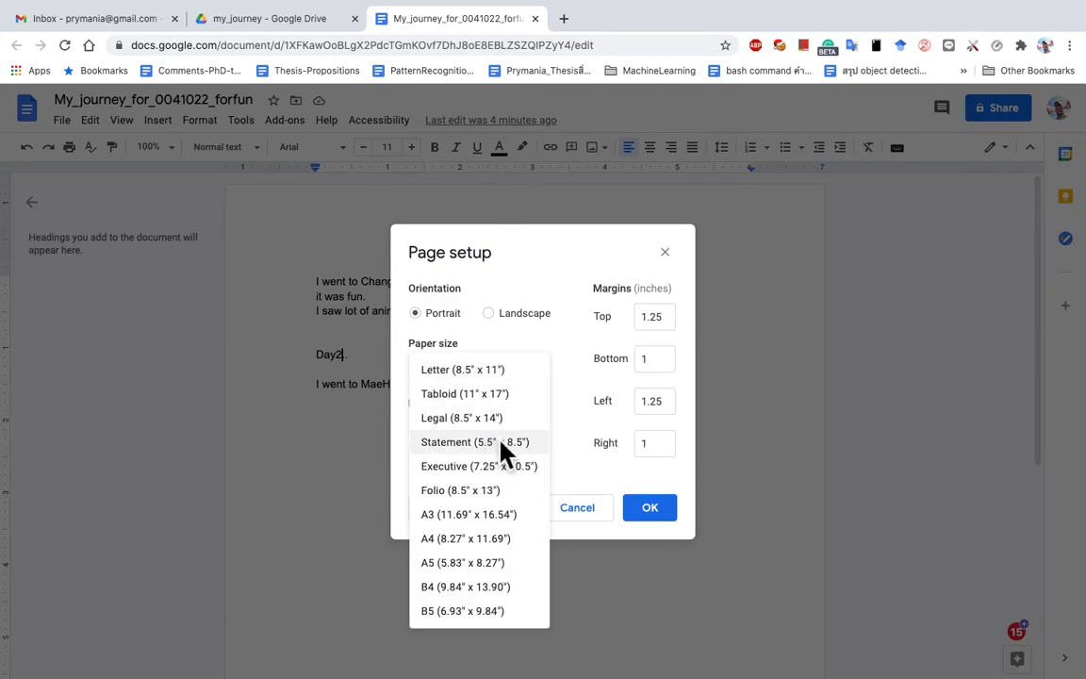
{"action": "left_click", "coordinate": [479, 540]}
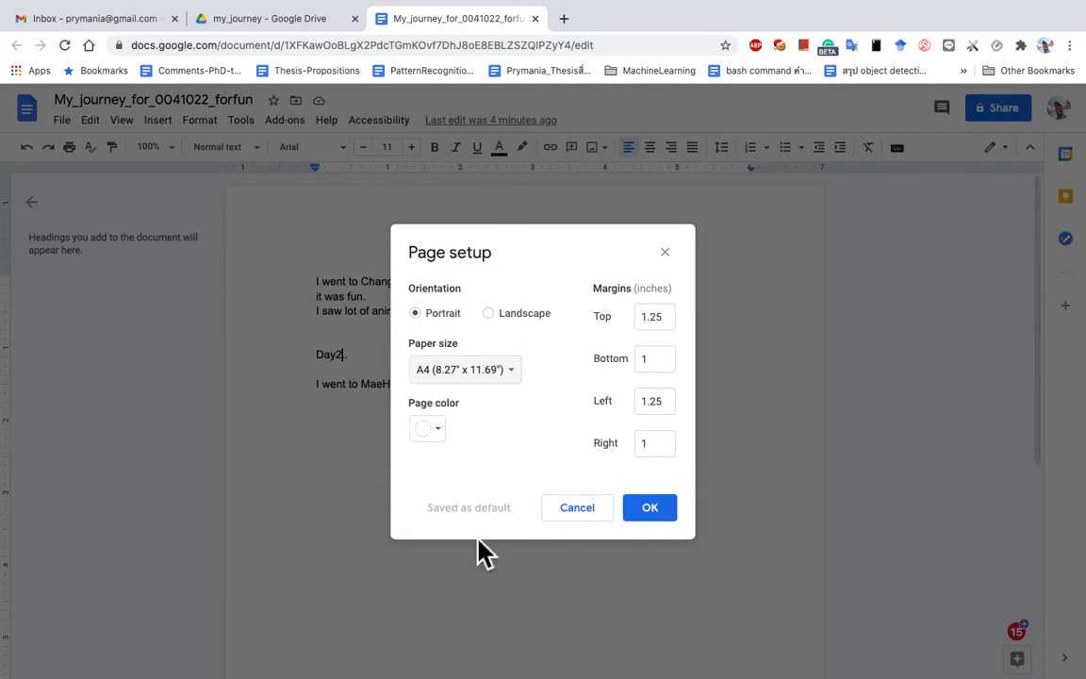
{"action": "left_click", "coordinate": [476, 386]}
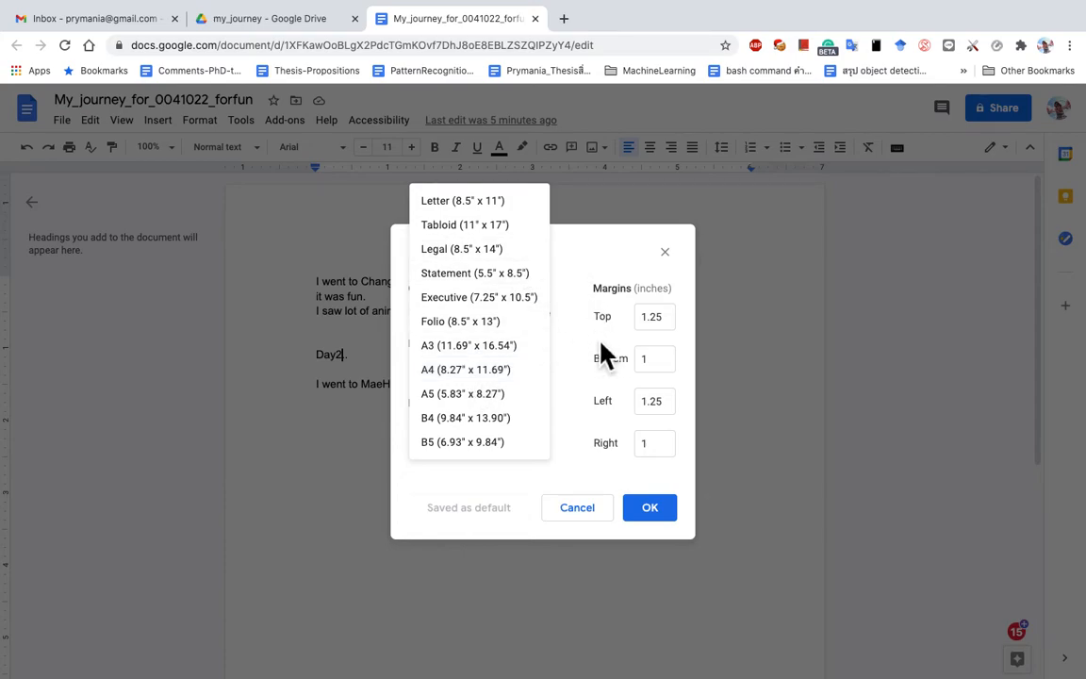
Step: Inspect the 1.25 top, left, bottom and right margin values, then cancel Page setup
{"action": "left_click", "coordinate": [664, 325]}
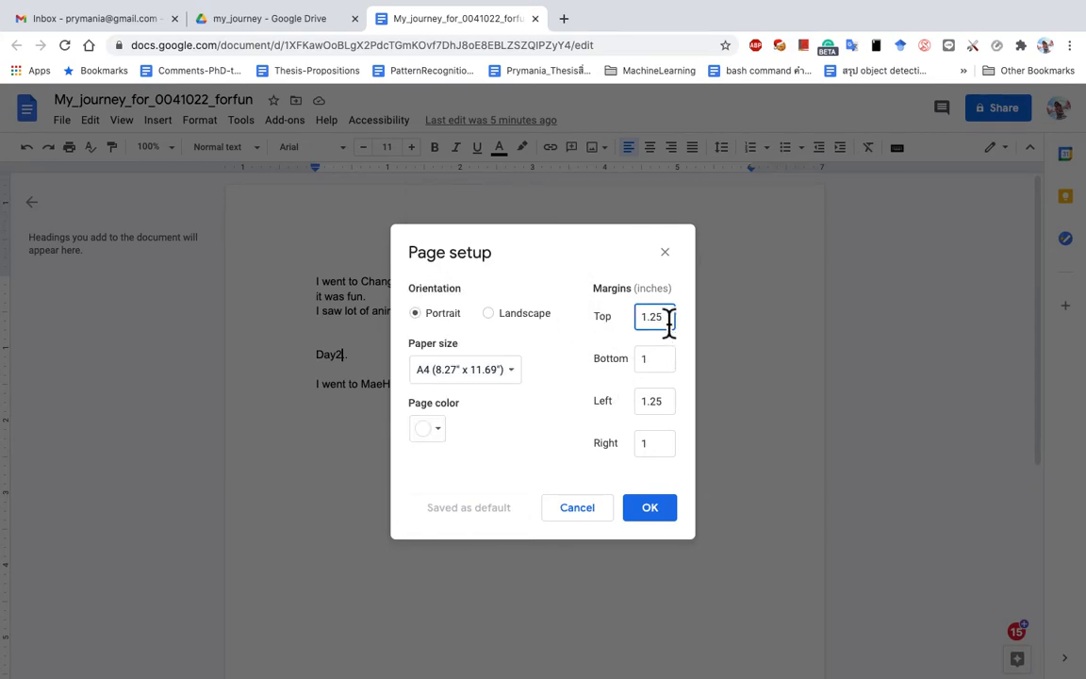
{"action": "left_click_drag", "start_coordinate": [673, 325], "coordinate": [634, 320]}
{"action": "left_click", "coordinate": [646, 302]}
{"action": "left_click_drag", "start_coordinate": [645, 302], "coordinate": [671, 334]}
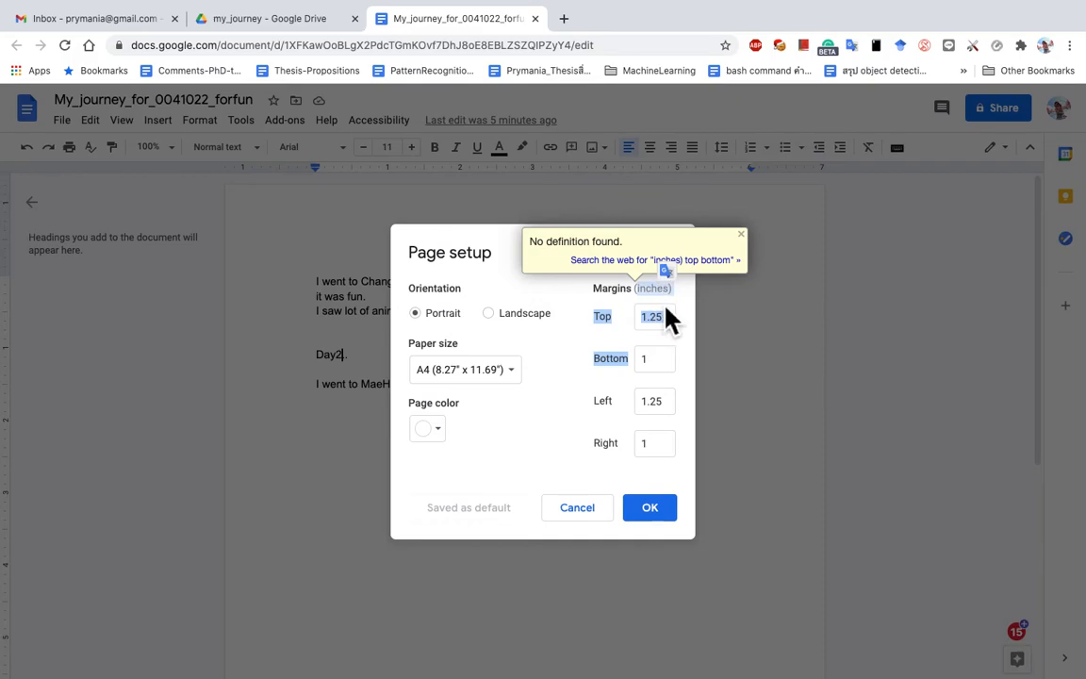
{"action": "left_click", "coordinate": [673, 325]}
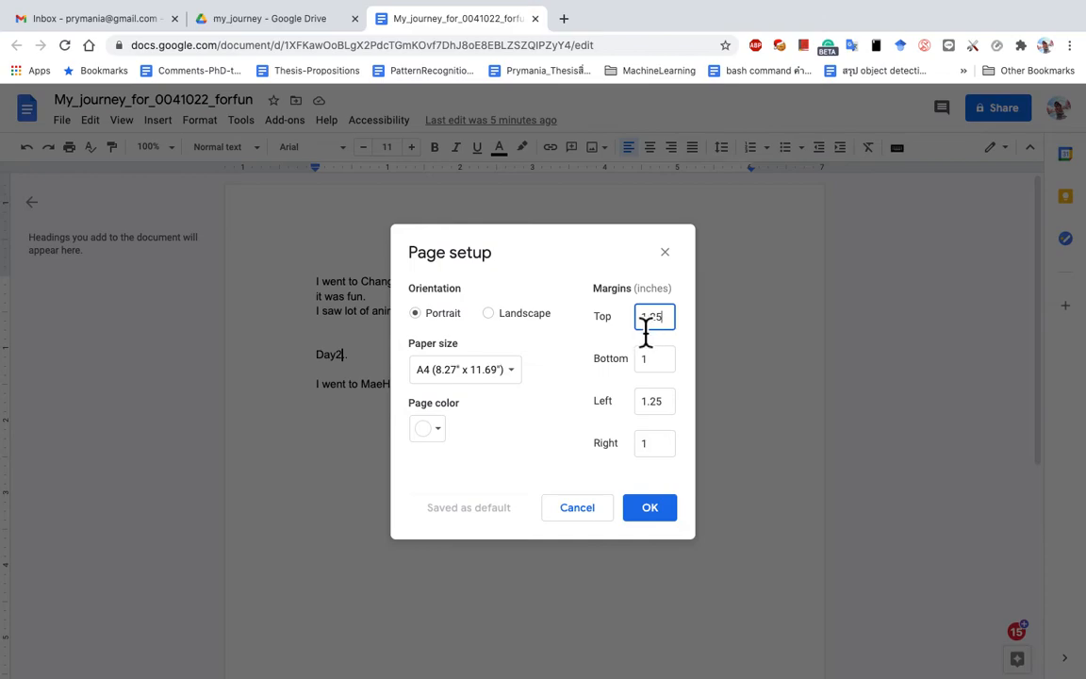
{"action": "left_click_drag", "start_coordinate": [672, 407], "coordinate": [627, 407]}
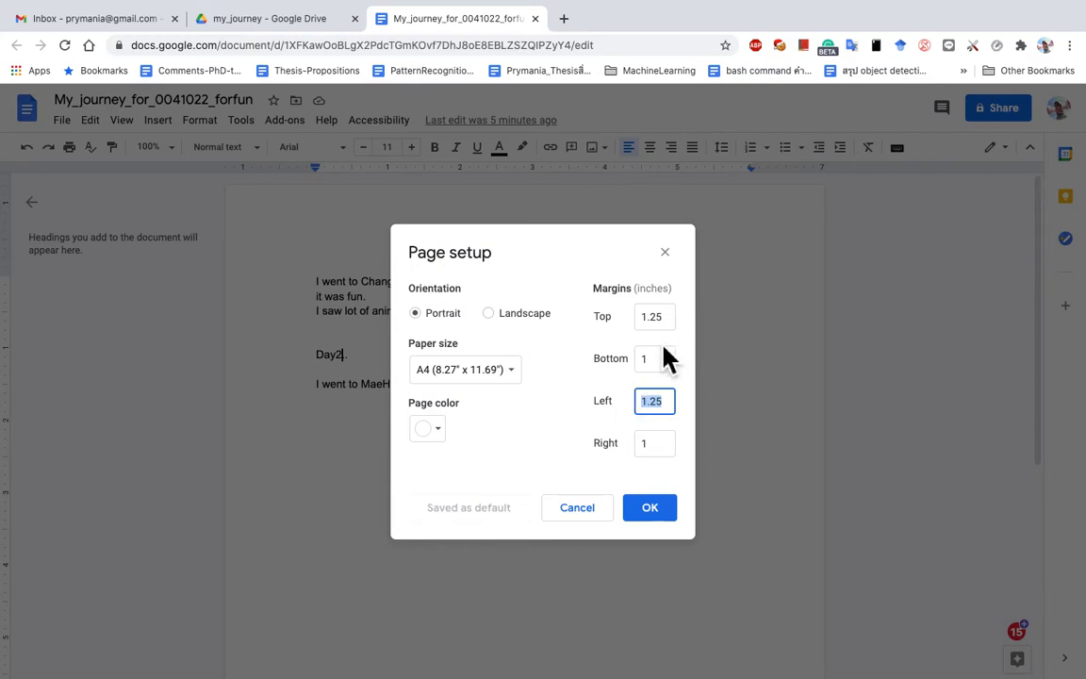
{"action": "left_click", "coordinate": [654, 367]}
{"action": "left_click", "coordinate": [660, 452]}
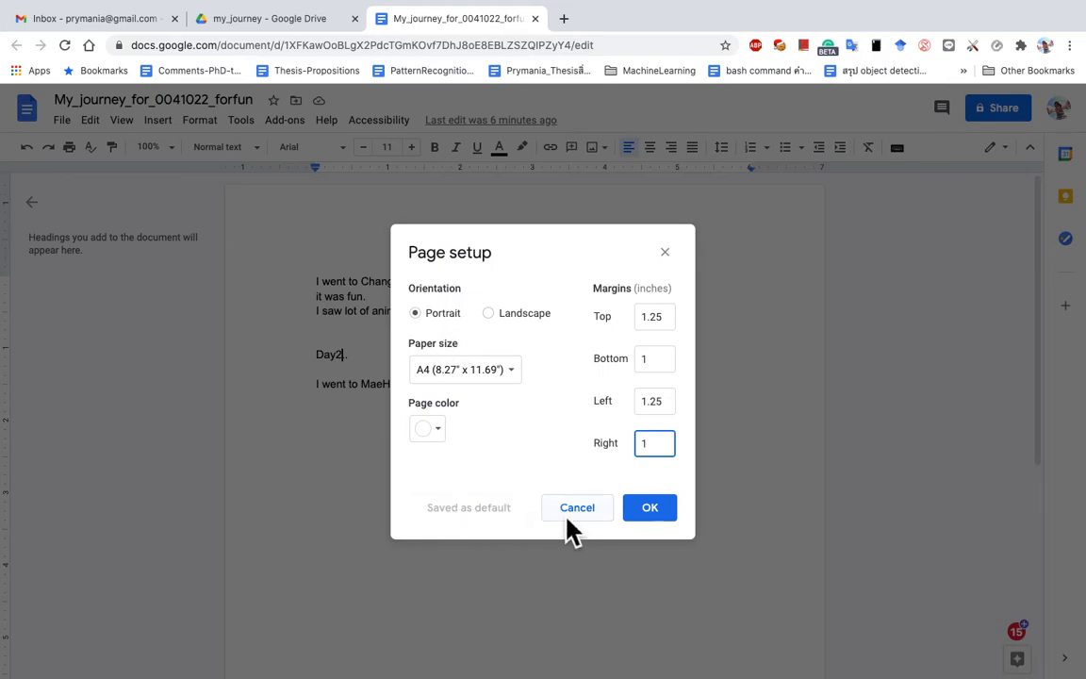
{"action": "left_click", "coordinate": [659, 517]}
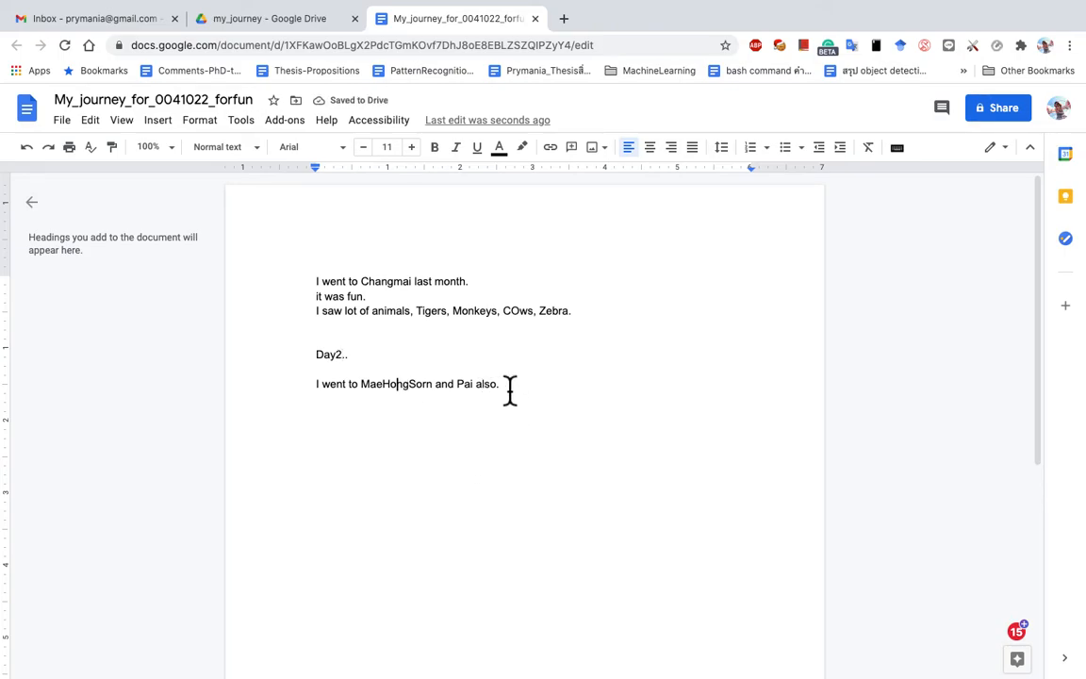
Step: Put the caret on the empty line after the travel text and show the font list
{"action": "left_click", "coordinate": [63, 122]}
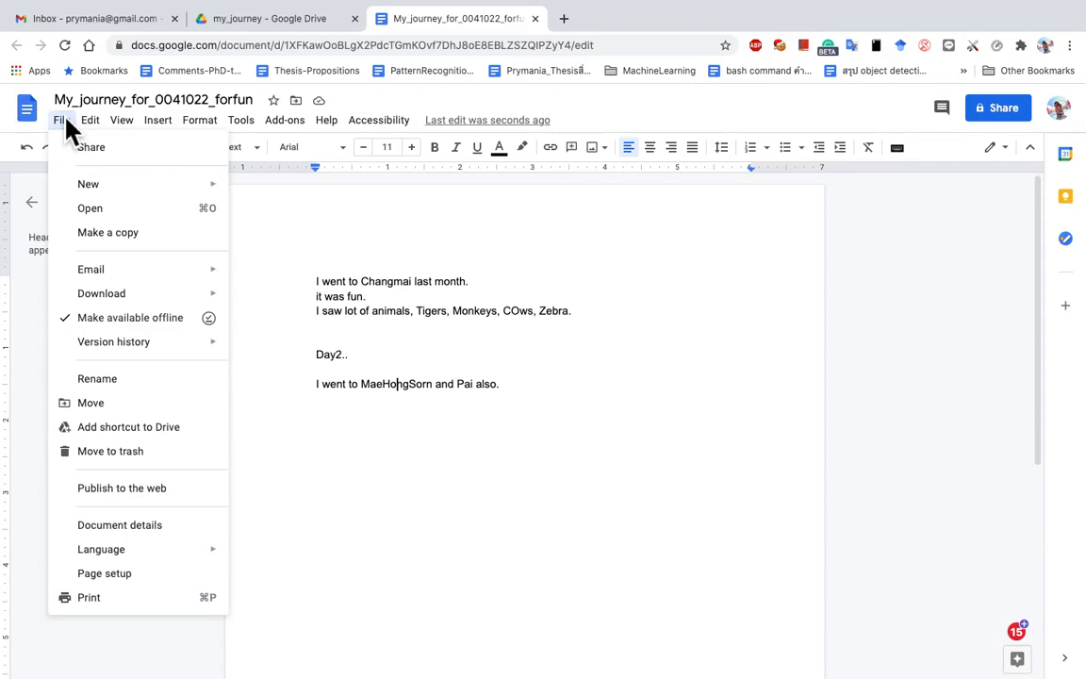
{"action": "mouse_move", "coordinate": [130, 550]}
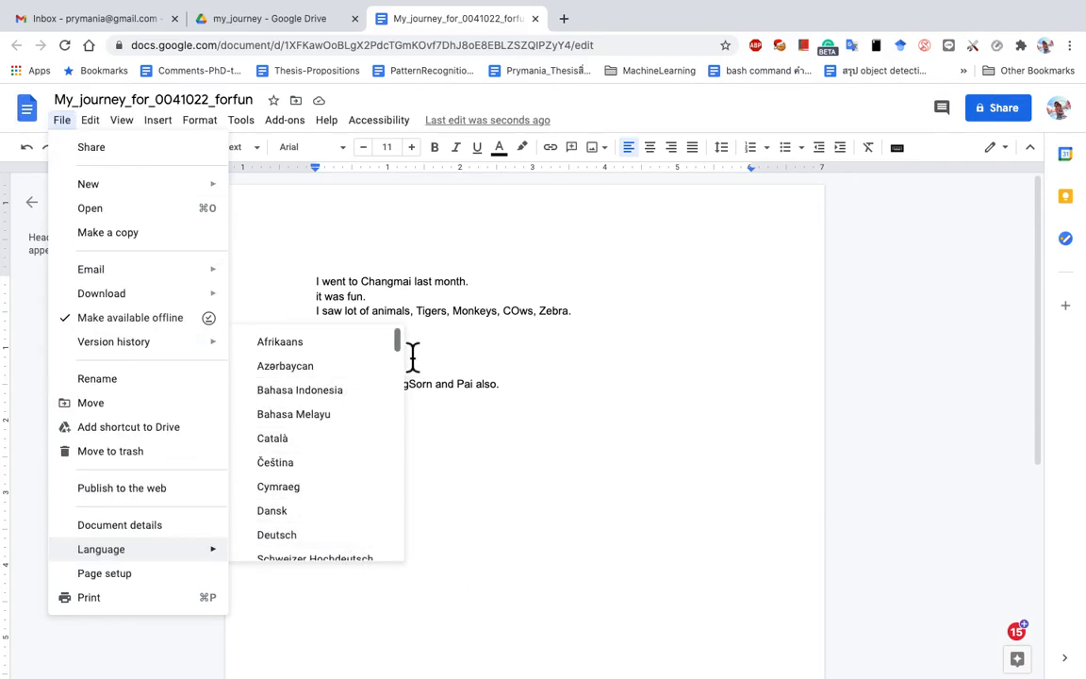
{"action": "left_click", "coordinate": [484, 356]}
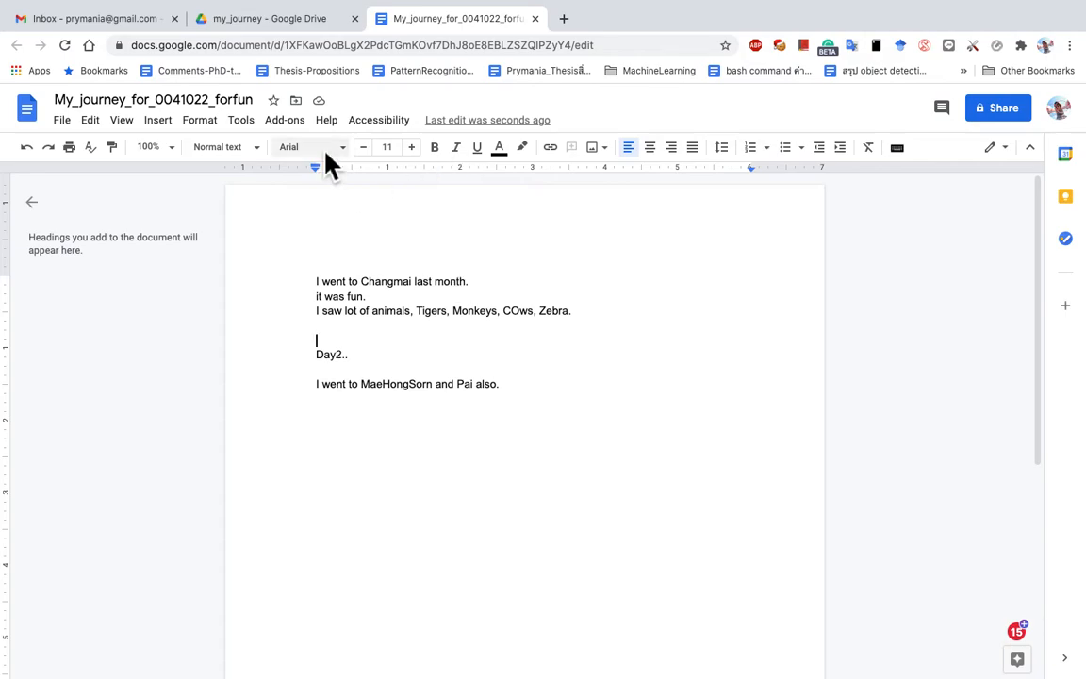
{"action": "left_click", "coordinate": [351, 151]}
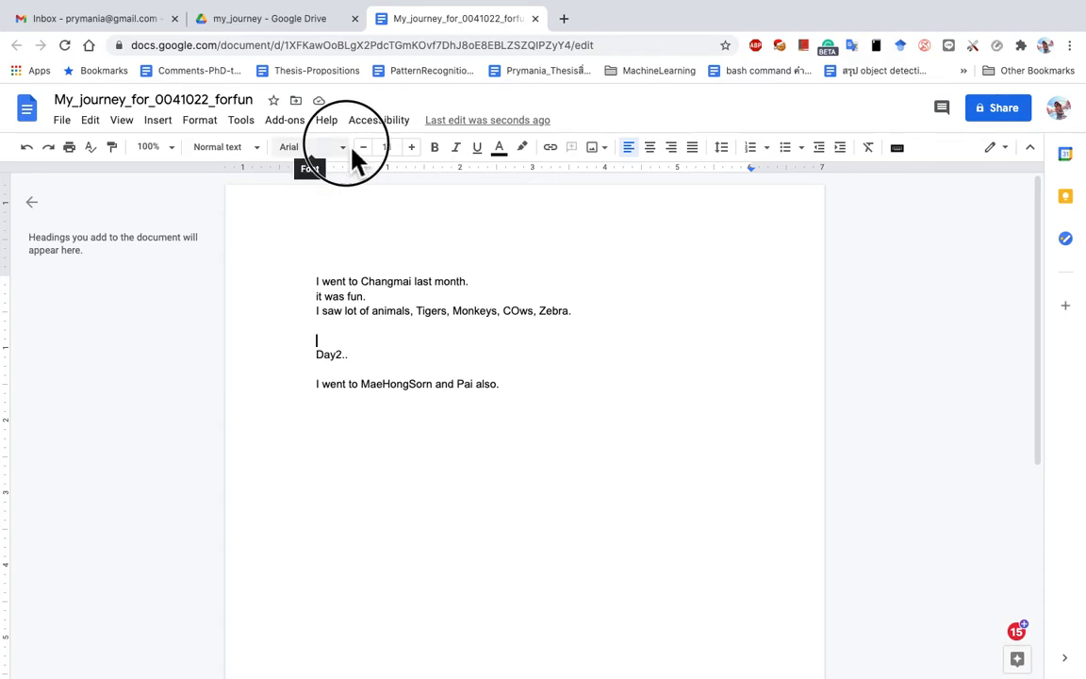
{"action": "left_click_drag", "start_coordinate": [455, 396], "coordinate": [448, 316]}
{"action": "left_click", "coordinate": [643, 483]}
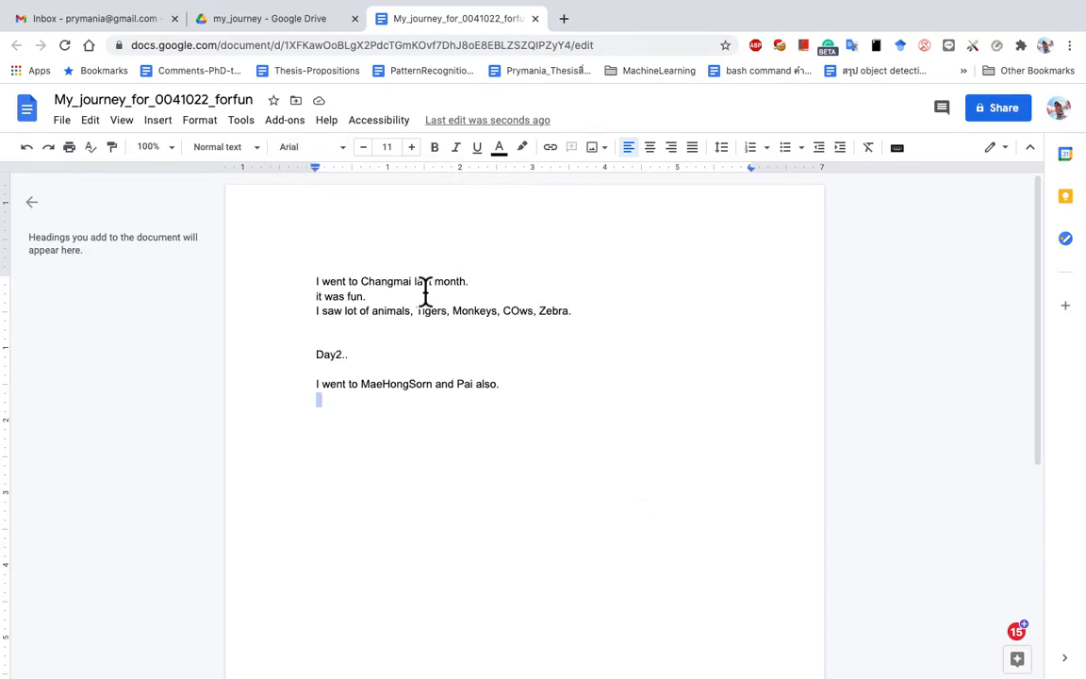
{"action": "left_click", "coordinate": [361, 424]}
{"action": "left_click", "coordinate": [311, 143]}
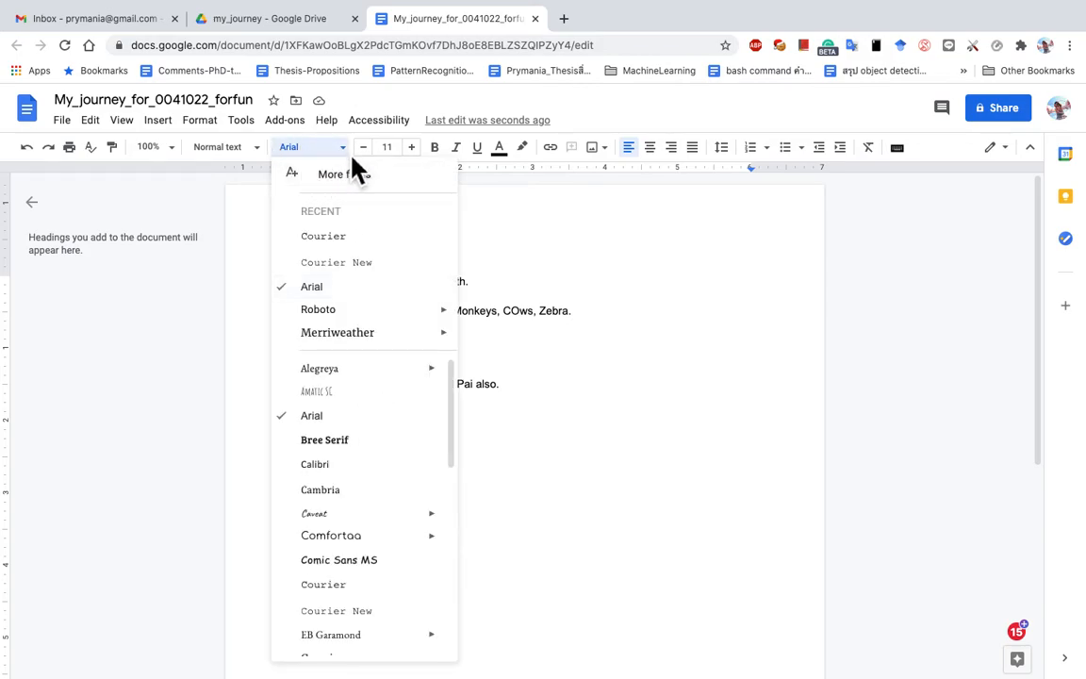
Step: Filter More fonts to the Thai script and add Sarabun, Mali, Charm and Thasadith
{"action": "left_click", "coordinate": [359, 174]}
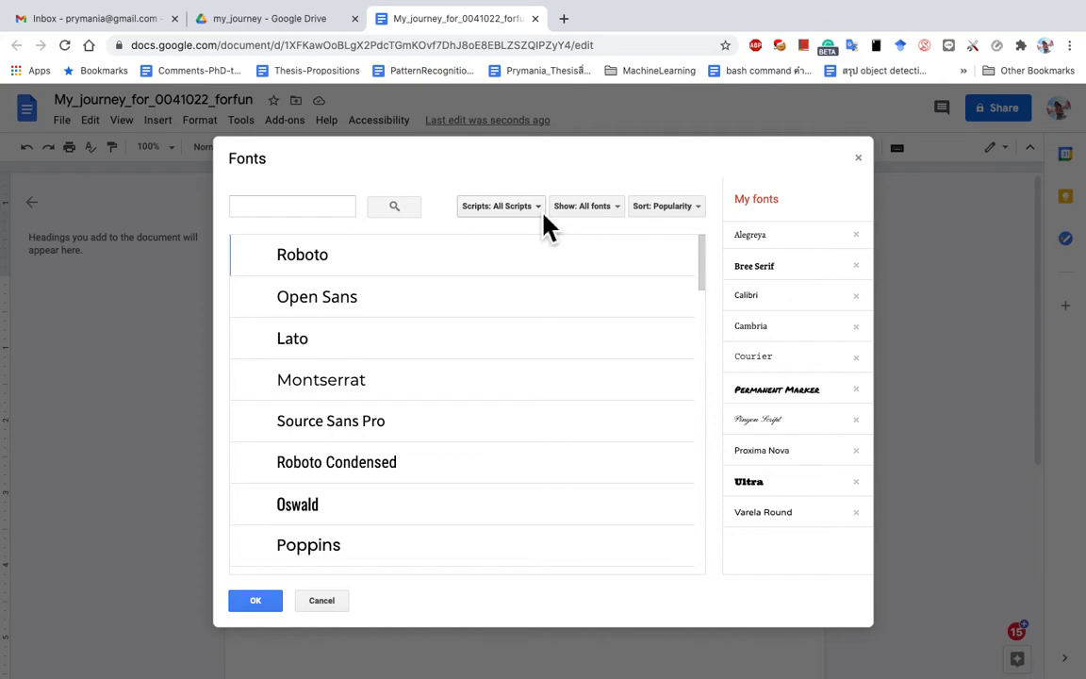
{"action": "left_click", "coordinate": [542, 211]}
{"action": "left_click_drag", "start_coordinate": [609, 256], "coordinate": [620, 497]}
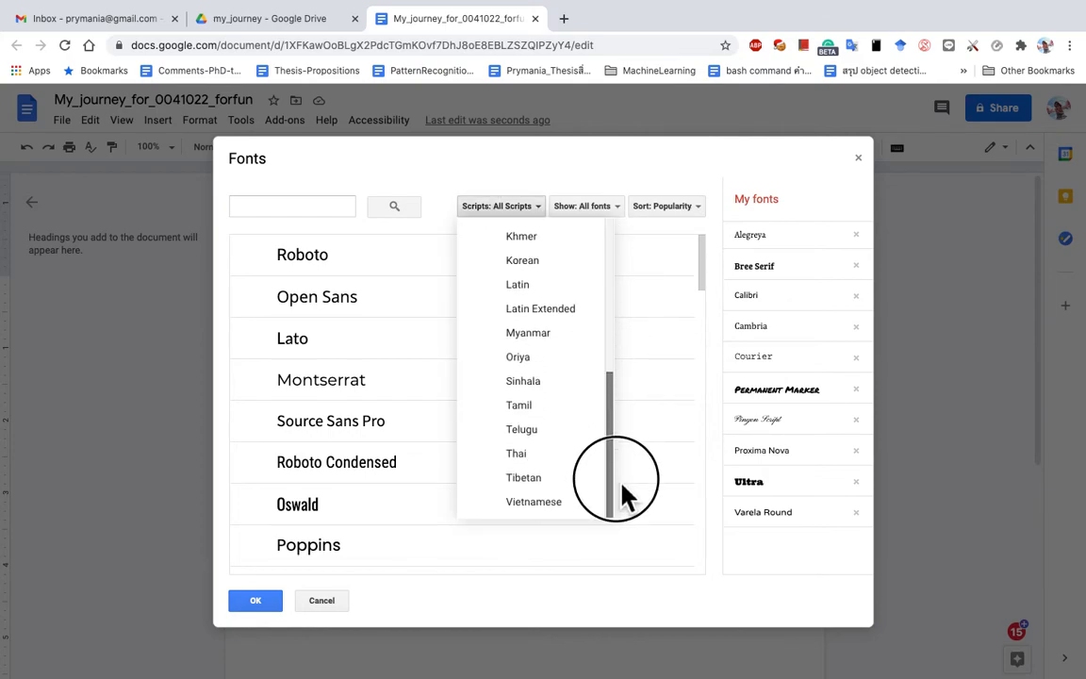
{"action": "left_click", "coordinate": [520, 466]}
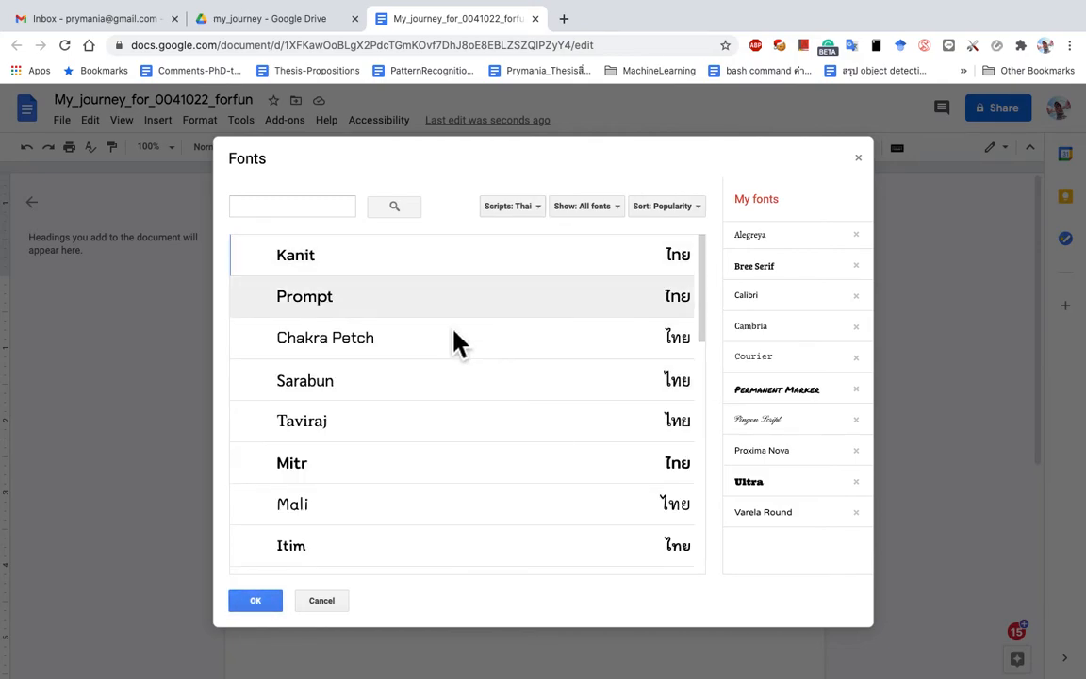
{"action": "left_click", "coordinate": [278, 389]}
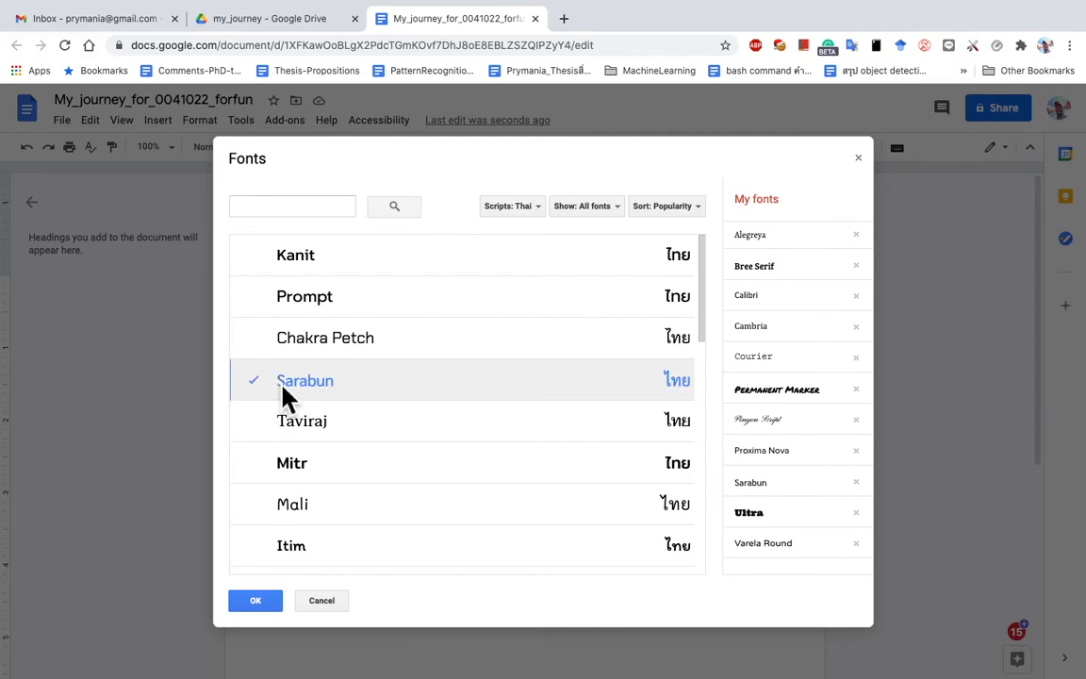
{"action": "left_click", "coordinate": [273, 518]}
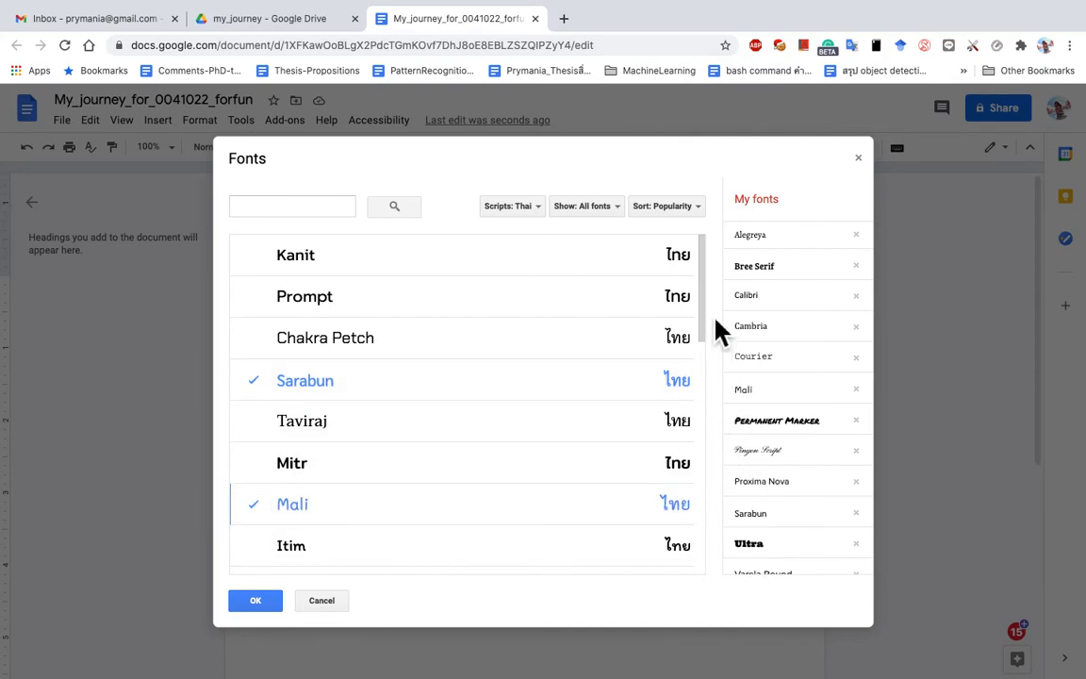
{"action": "left_click_drag", "start_coordinate": [708, 315], "coordinate": [727, 454]}
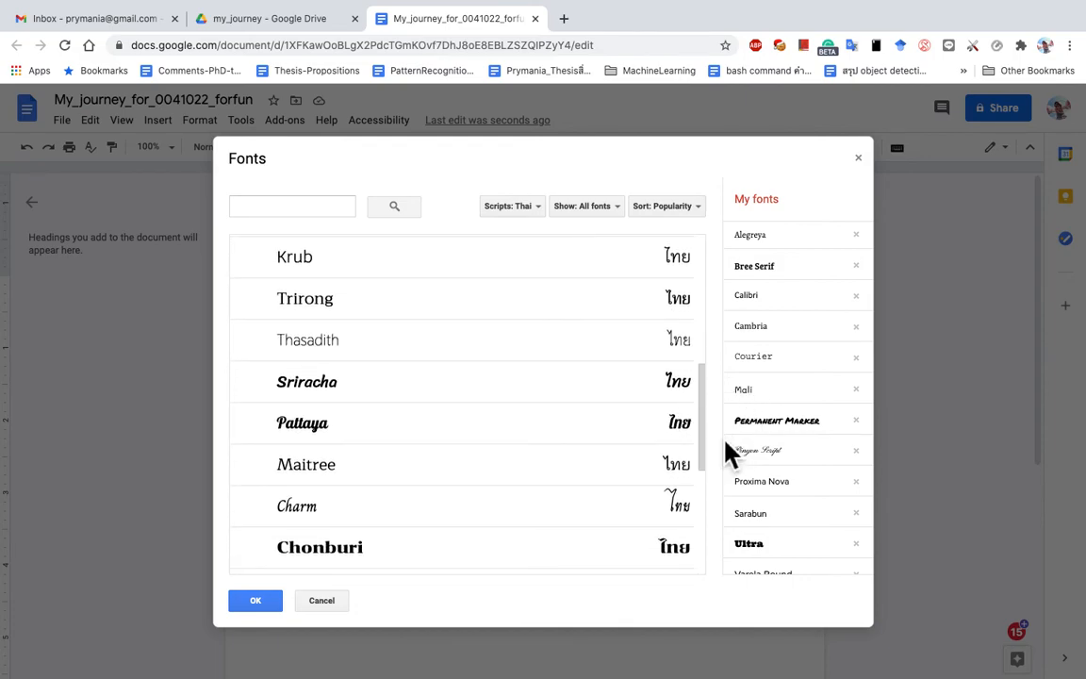
{"action": "left_click", "coordinate": [265, 511]}
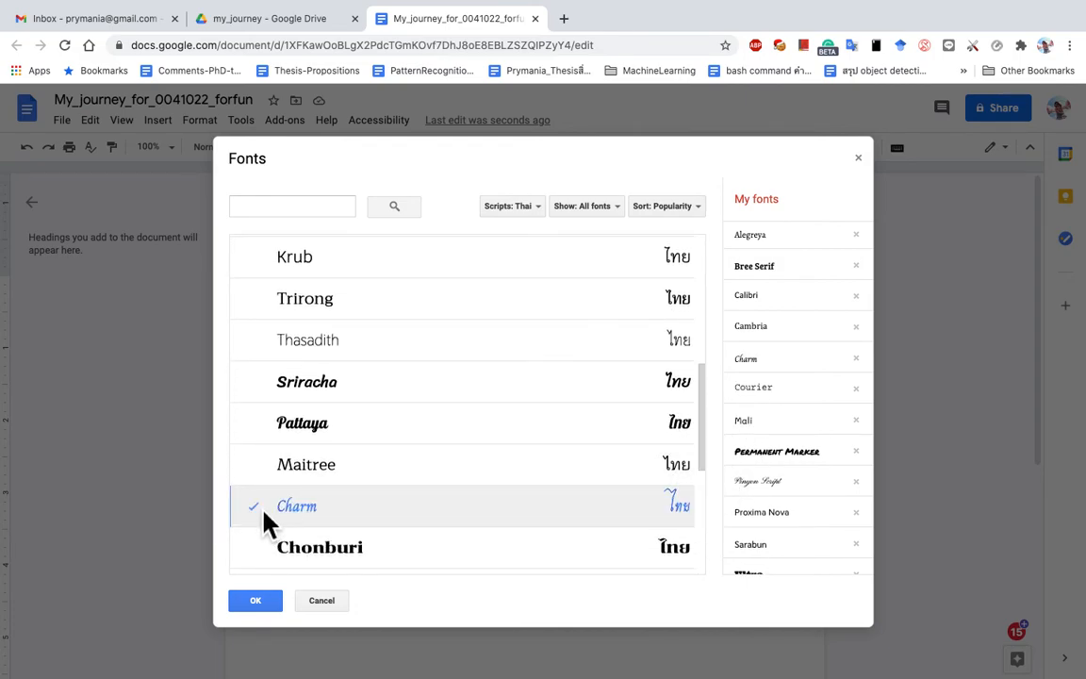
{"action": "left_click", "coordinate": [403, 342]}
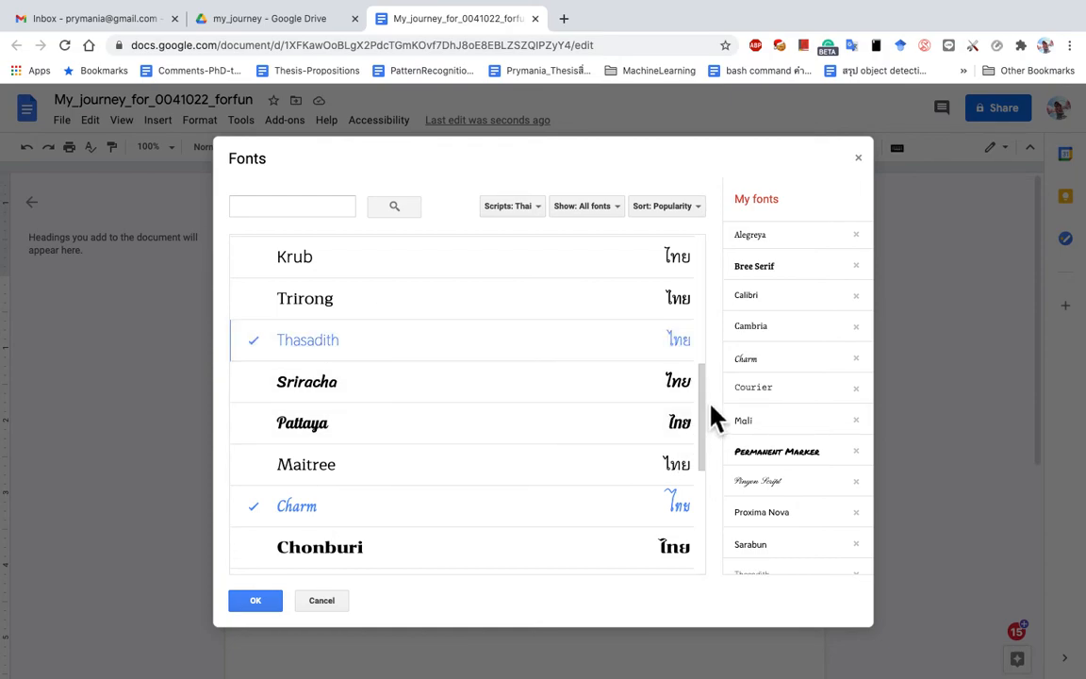
{"action": "left_click_drag", "start_coordinate": [701, 400], "coordinate": [449, 577]}
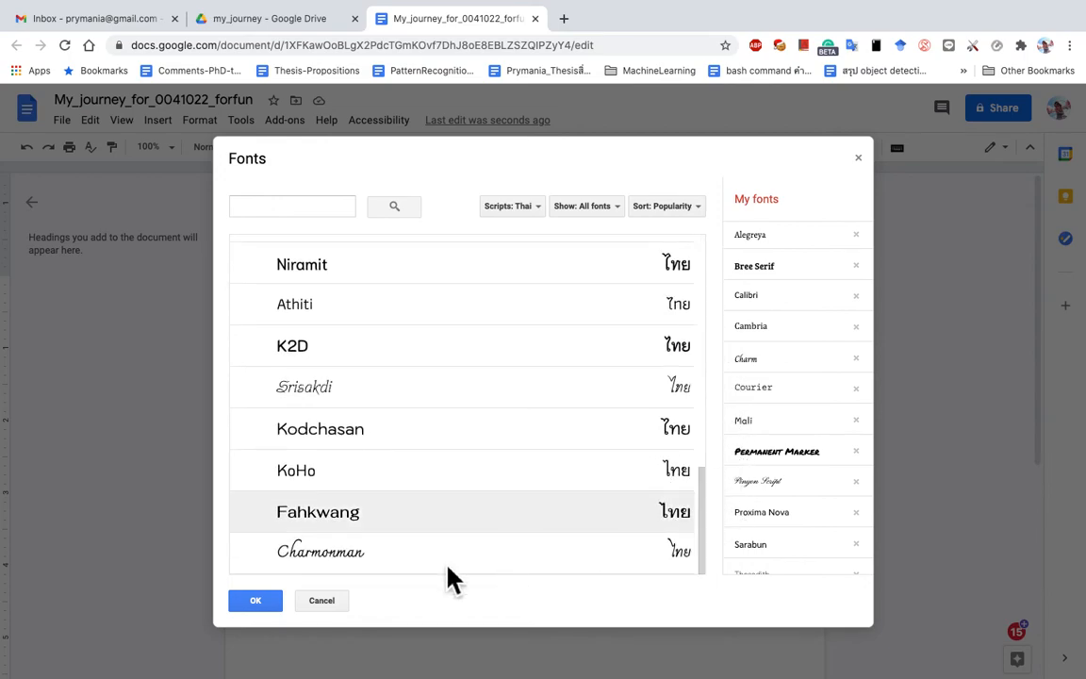
{"action": "left_click", "coordinate": [247, 603]}
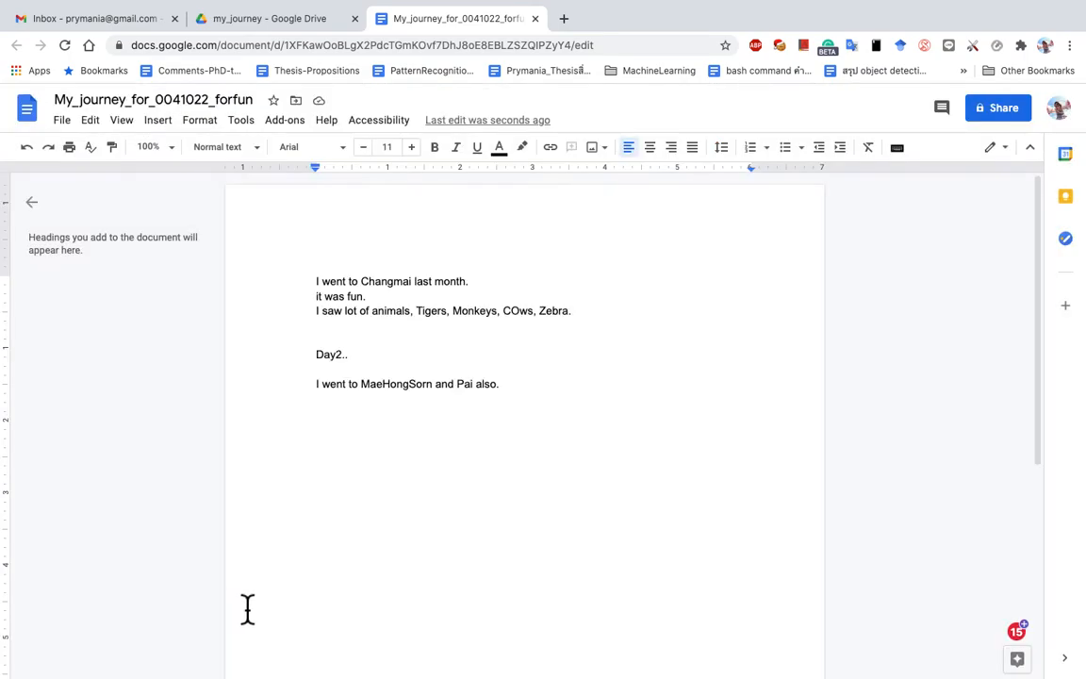
Step: Add the Thai line 'เราไปเที่ยวแม่ฮ่องสอนและปาย' below the last sentence
{"action": "left_click", "coordinate": [350, 433]}
{"action": "key", "text": "Return"}
{"action": "type", "text": "เราไปเที่ยว"}
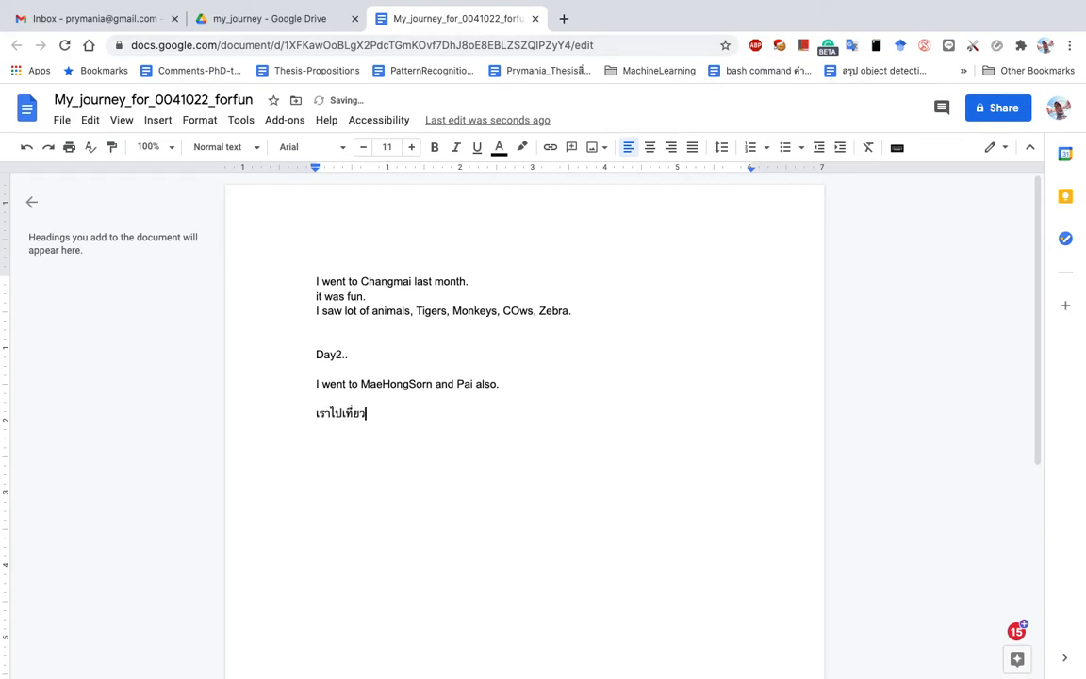
{"action": "type", "text": "แม่ฮ่องสอนและปาย"}
Step: Add 'เที่ยวน้ำตก เห็นช้างม้าวัวควาย' below it, with a blank line between the two
{"action": "key", "text": "Return"}
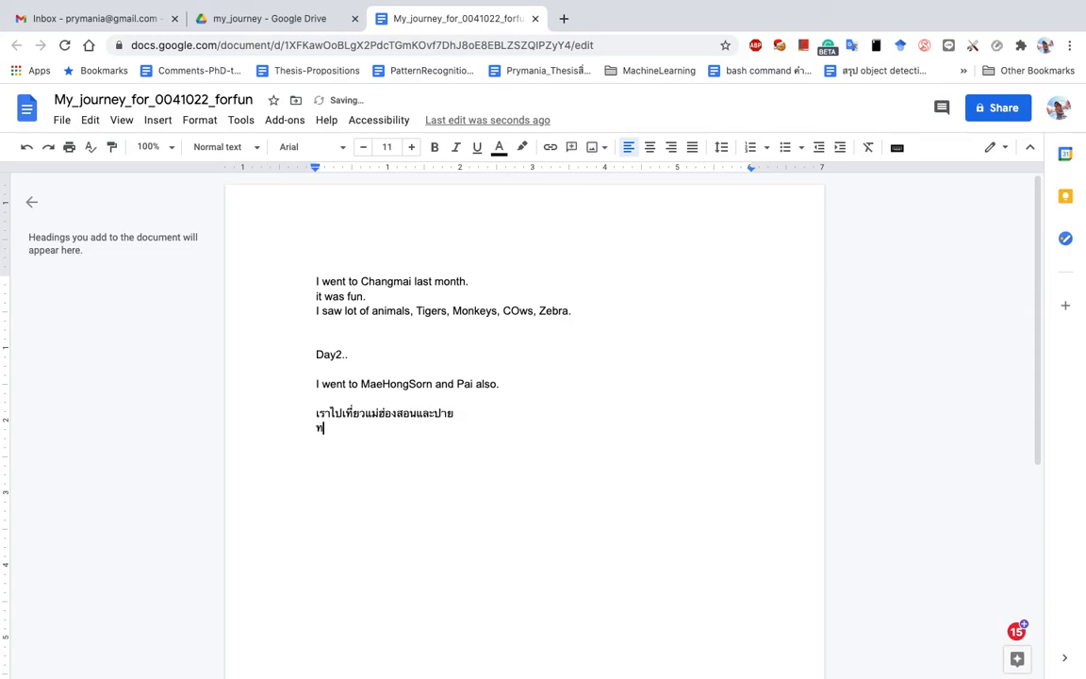
{"action": "type", "text": "เที่ยวน้ำตก เห็นช้างม้าวัวควา"}
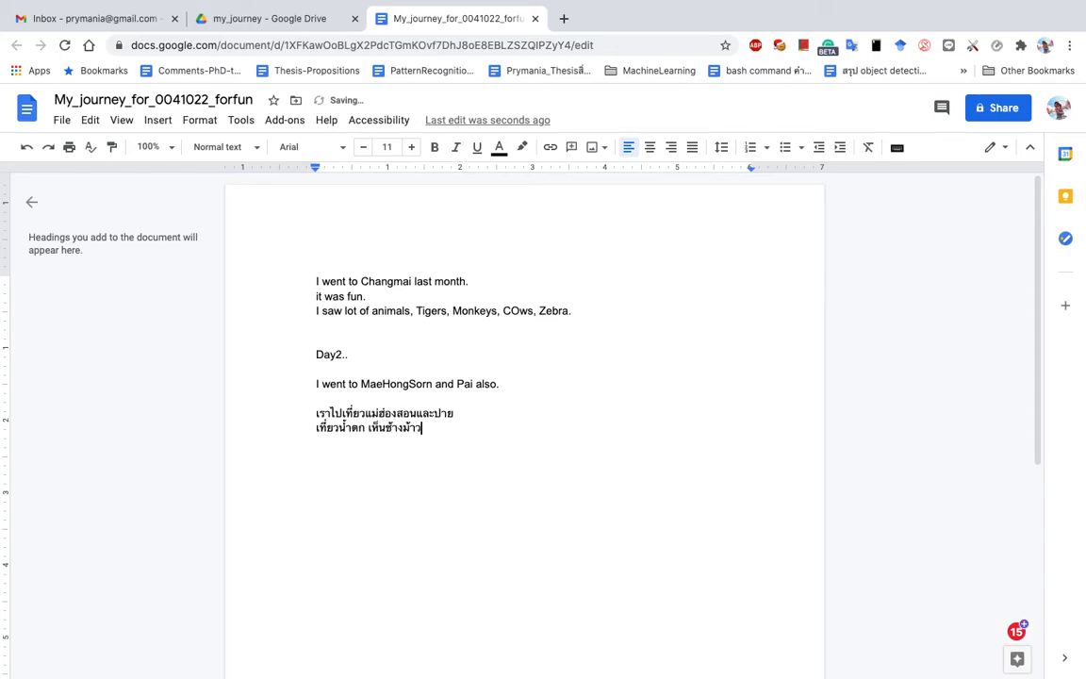
{"action": "type", "text": "ย"}
{"action": "key", "text": "Return"}
{"action": "key", "text": "Up"}
{"action": "key", "text": "Return"}
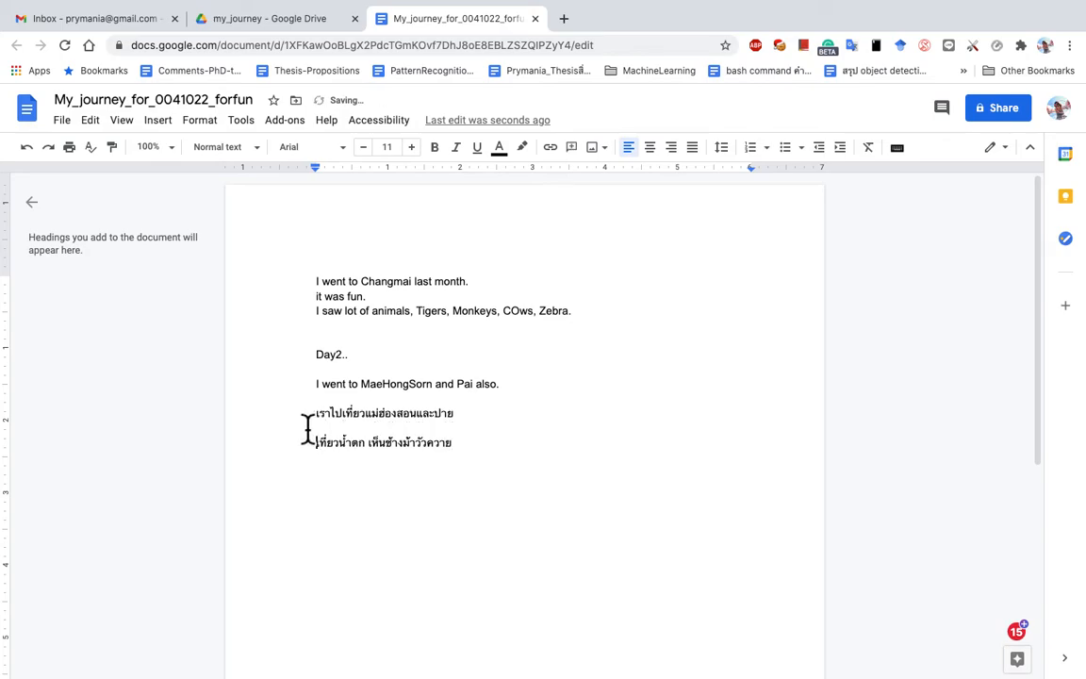
{"action": "left_click_drag", "start_coordinate": [468, 426], "coordinate": [317, 416]}
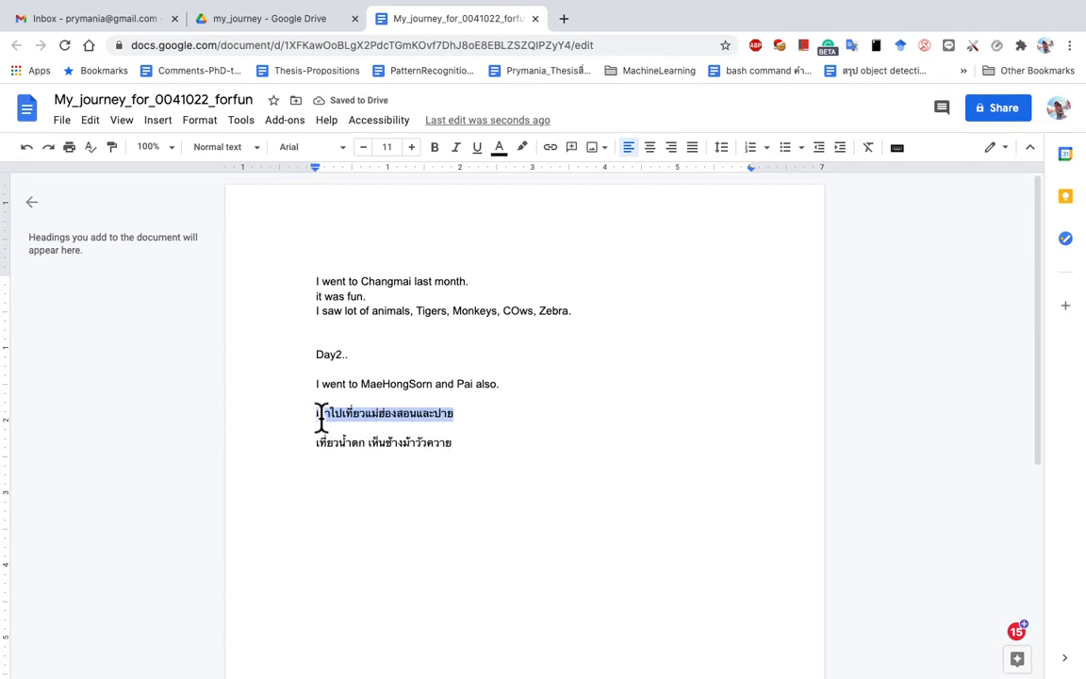
Step: Set the first Thai line to Charm at size 20, not bold
{"action": "left_click", "coordinate": [344, 149]}
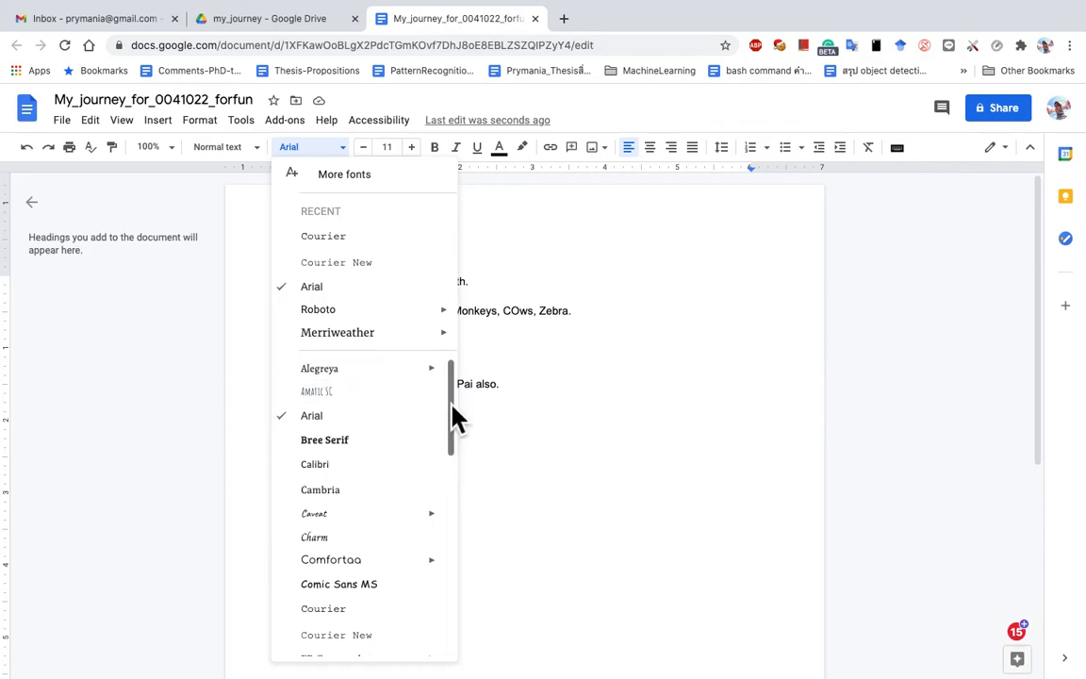
{"action": "left_click", "coordinate": [345, 543]}
{"action": "left_click", "coordinate": [412, 148]}
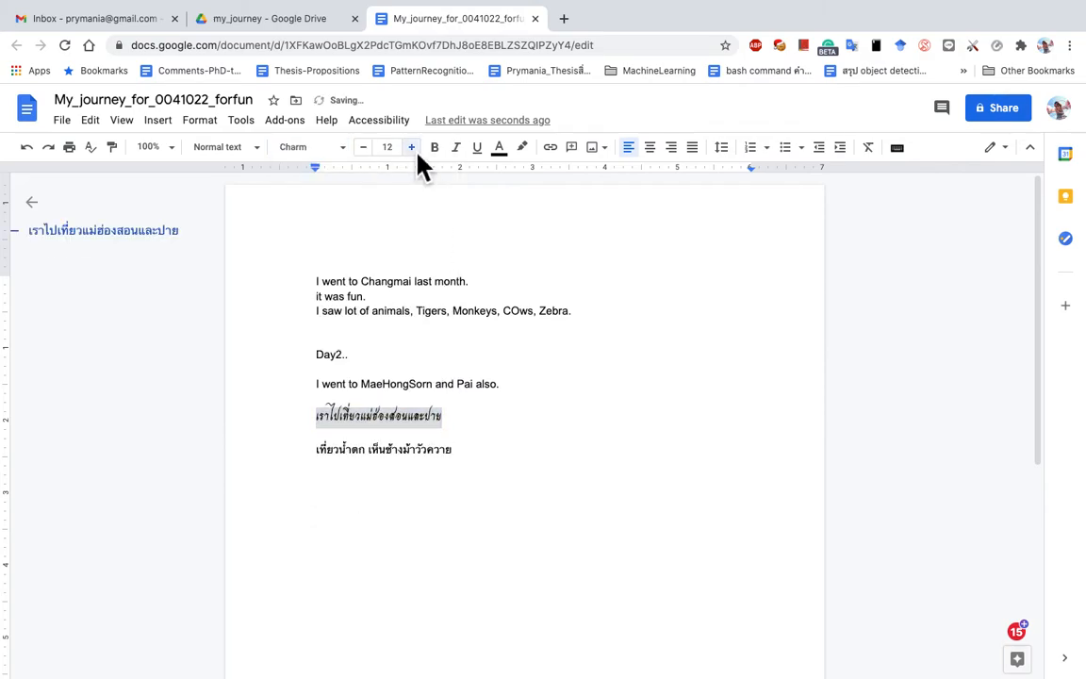
{"action": "left_click", "coordinate": [412, 148]}
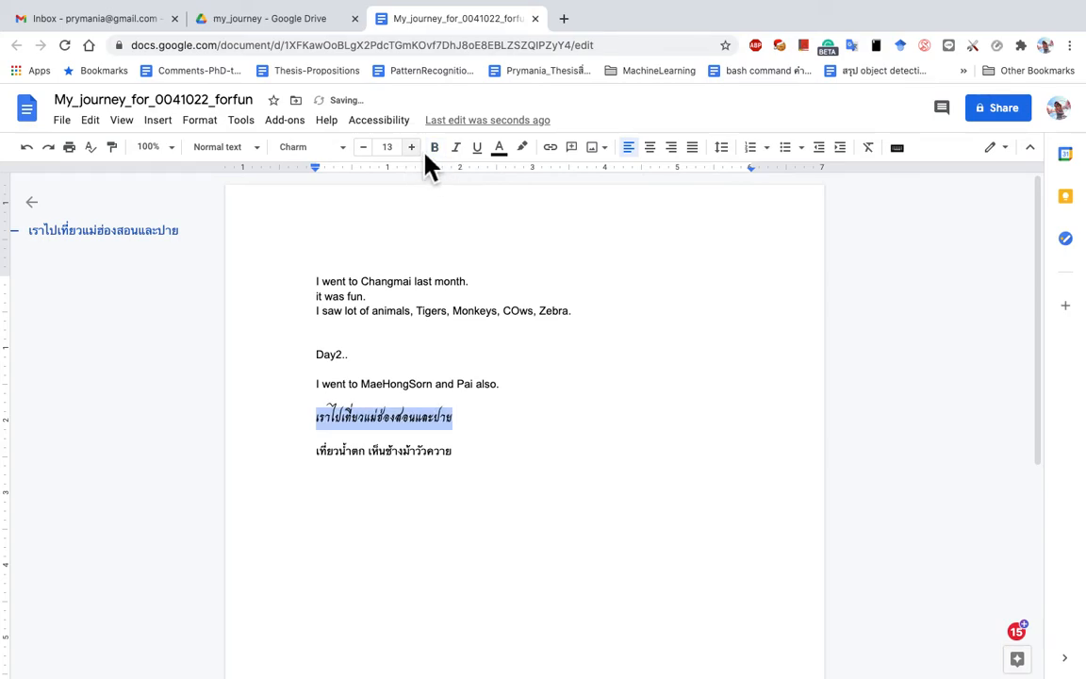
{"action": "left_click", "coordinate": [434, 151]}
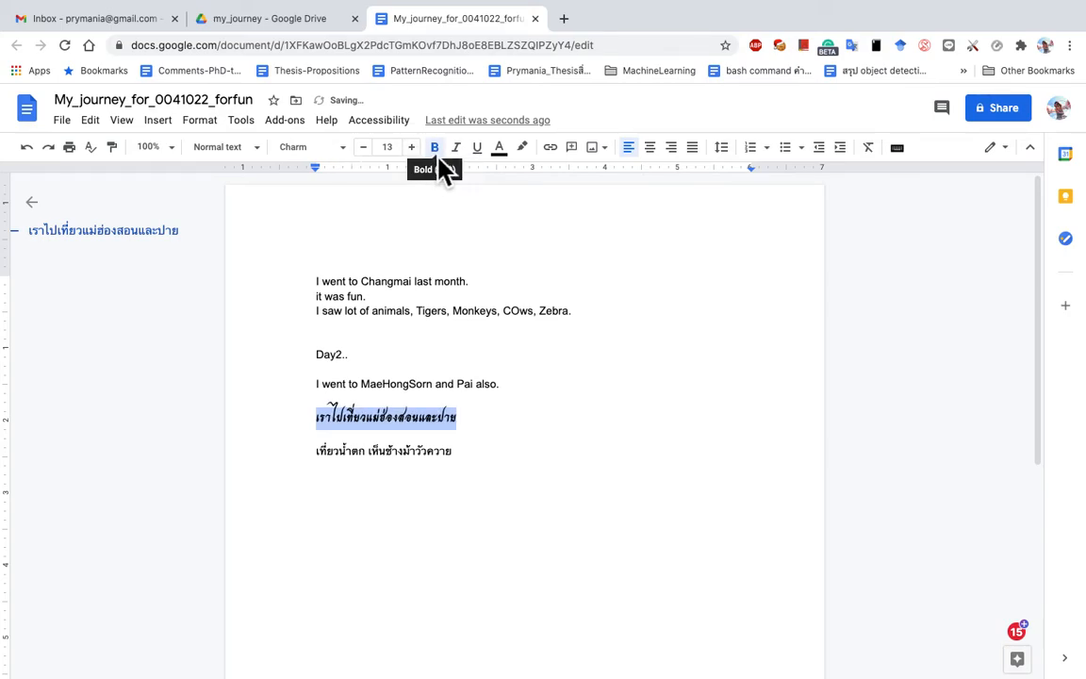
{"action": "left_click", "coordinate": [434, 148]}
{"action": "left_click", "coordinate": [415, 155]}
{"action": "left_click", "coordinate": [416, 154]}
{"action": "left_click", "coordinate": [416, 155]}
{"action": "left_click", "coordinate": [415, 155]}
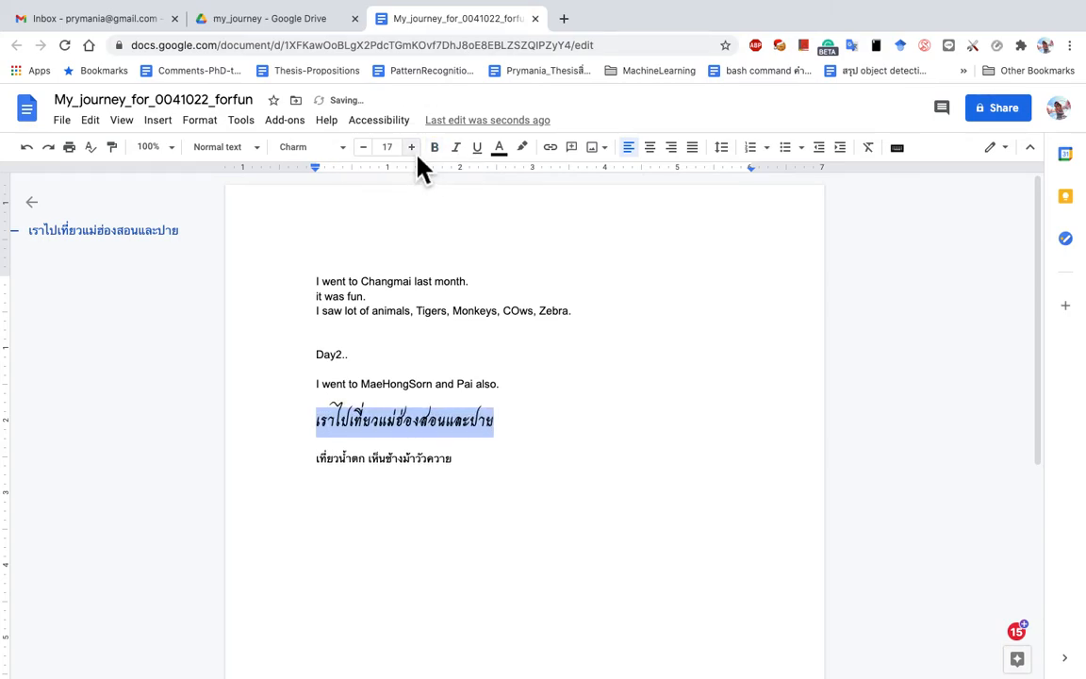
{"action": "left_click", "coordinate": [415, 155]}
{"action": "left_click", "coordinate": [416, 155]}
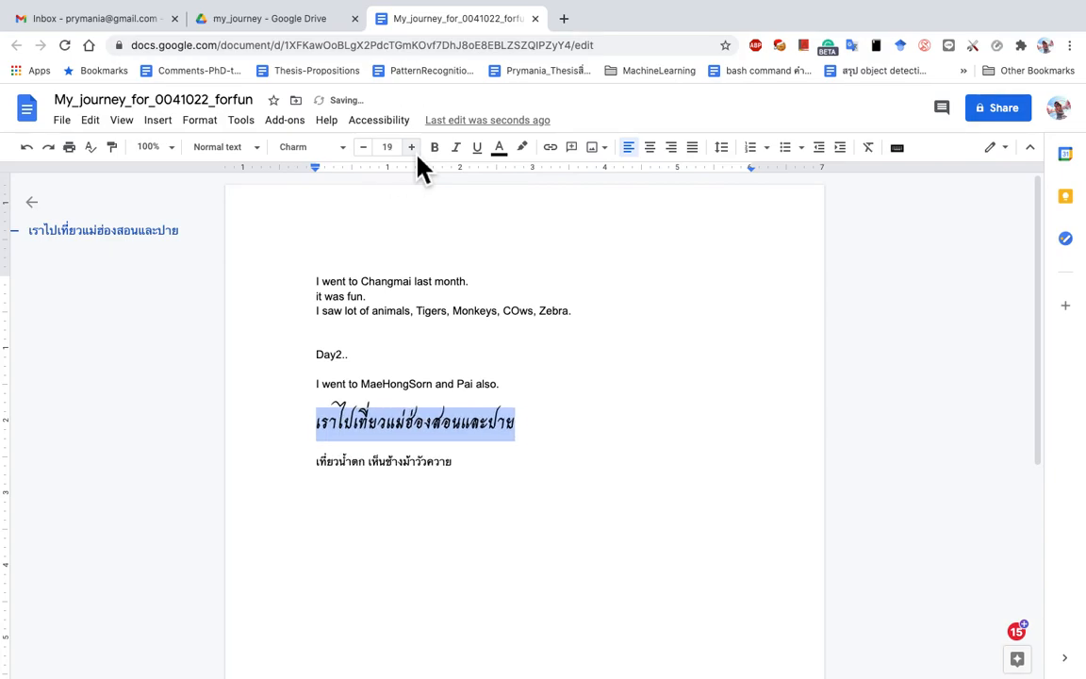
{"action": "left_click", "coordinate": [417, 155]}
{"action": "left_click", "coordinate": [487, 487]}
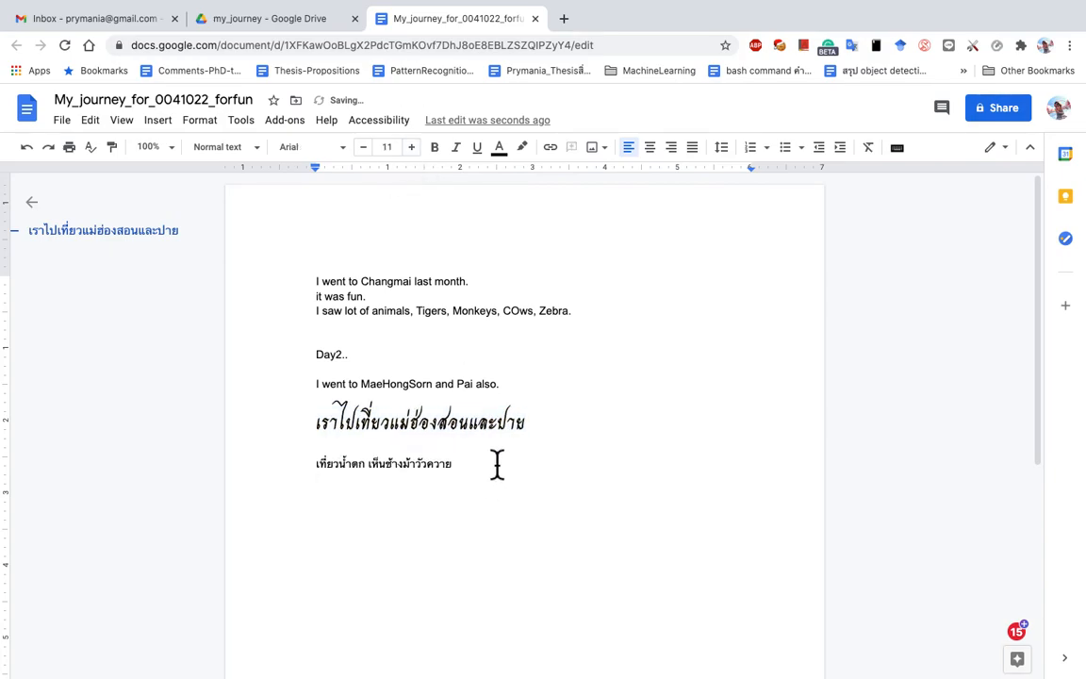
{"action": "left_click_drag", "start_coordinate": [461, 466], "coordinate": [316, 466]}
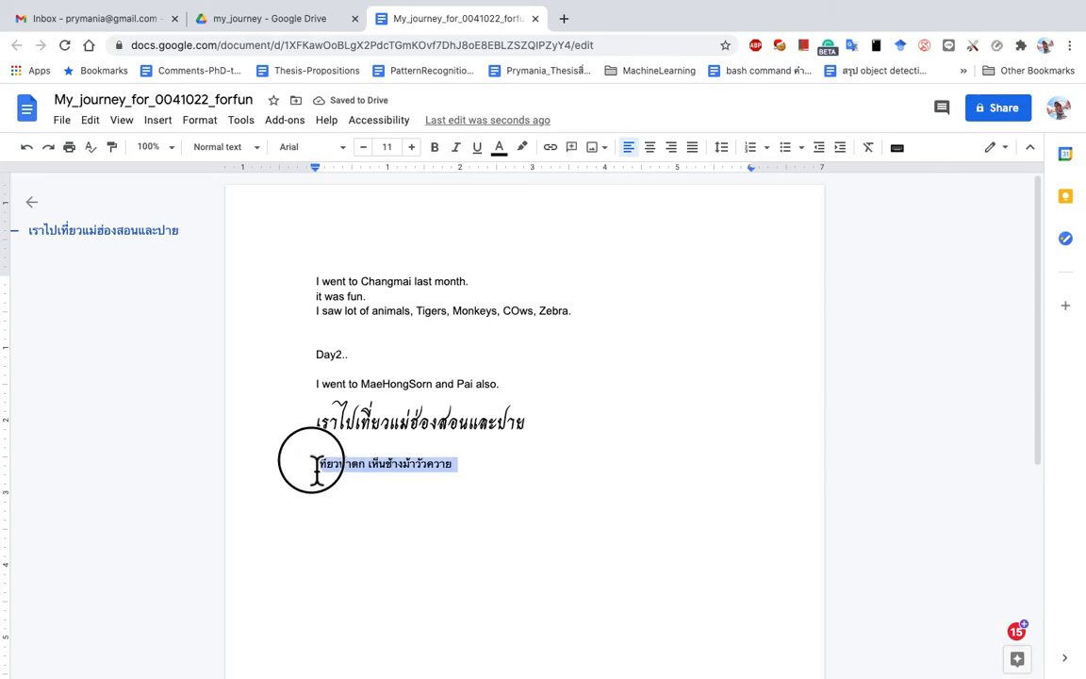
Step: Change the second Thai line to Sarabun and set its size to 16
{"action": "left_click", "coordinate": [349, 151]}
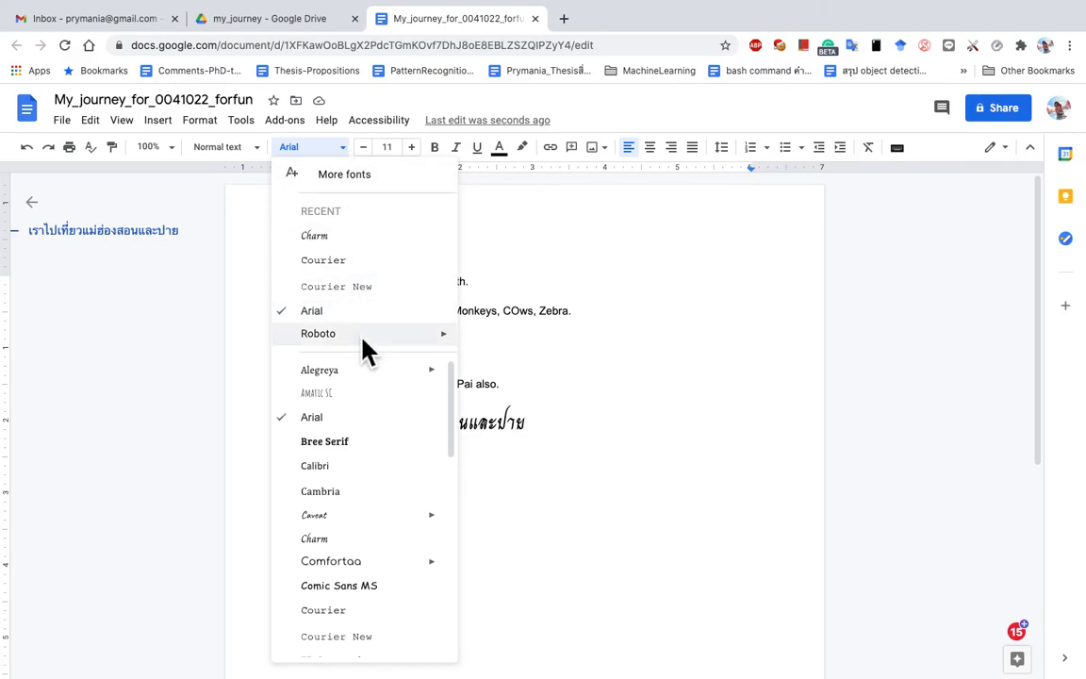
{"action": "scroll", "coordinate": [364, 491], "scroll_direction": "down", "scroll_amount": 3}
{"action": "scroll", "coordinate": [366, 500], "scroll_direction": "down", "scroll_amount": 3}
{"action": "scroll", "coordinate": [366, 499], "scroll_direction": "up", "scroll_amount": 6}
{"action": "scroll", "coordinate": [366, 500], "scroll_direction": "down", "scroll_amount": 5}
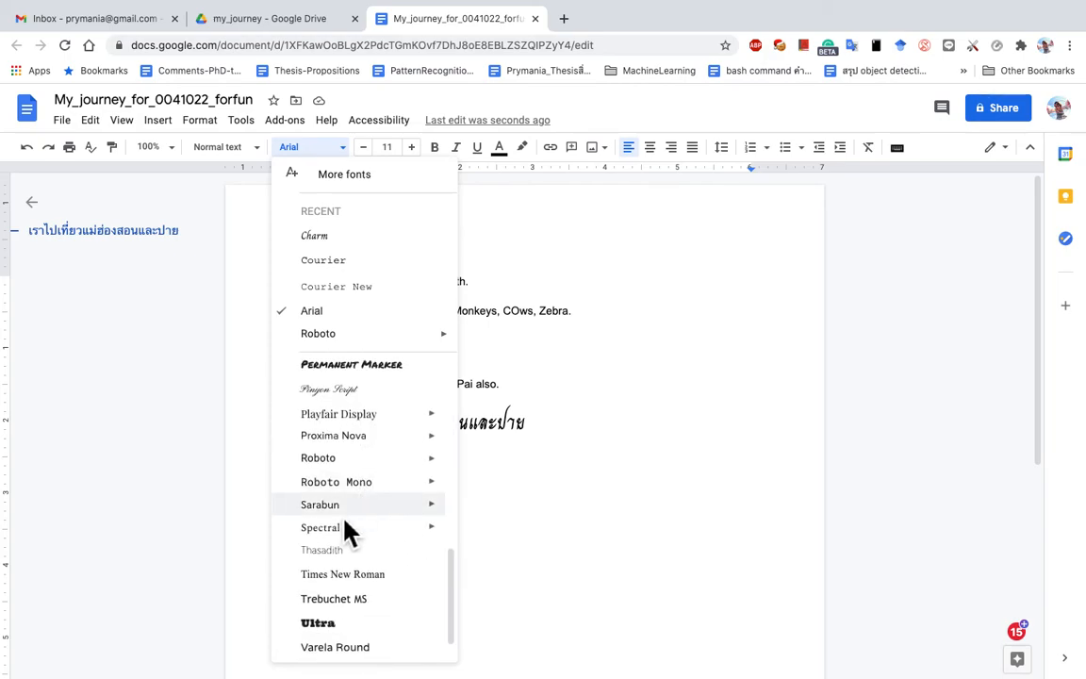
{"action": "mouse_move", "coordinate": [424, 511]}
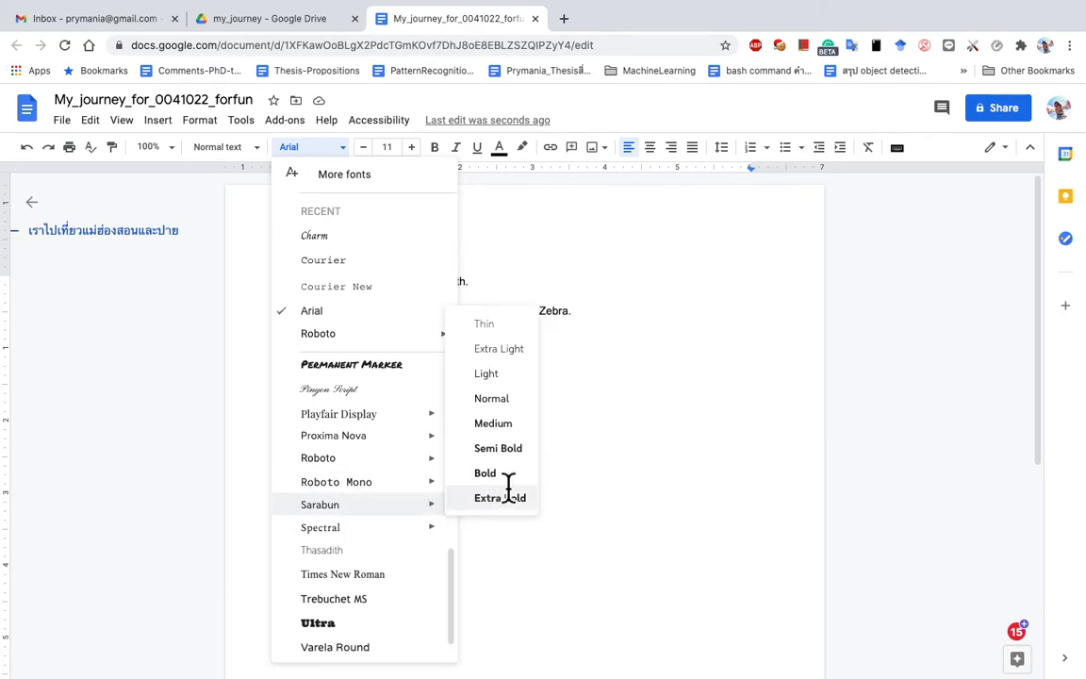
{"action": "left_click", "coordinate": [508, 415]}
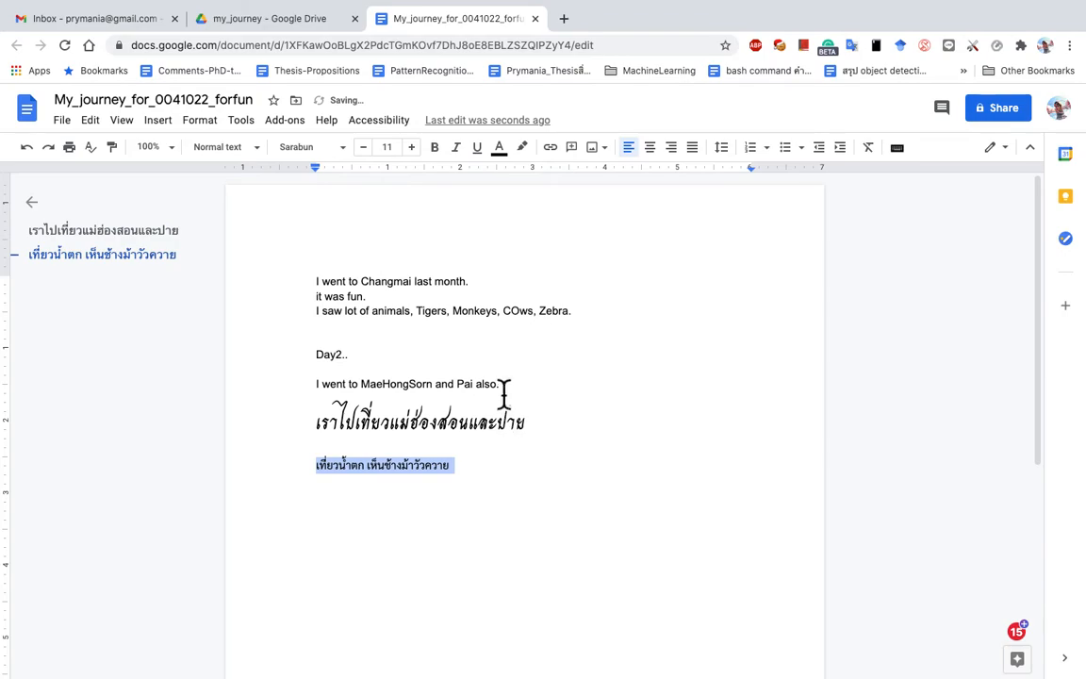
{"action": "left_click", "coordinate": [390, 148]}
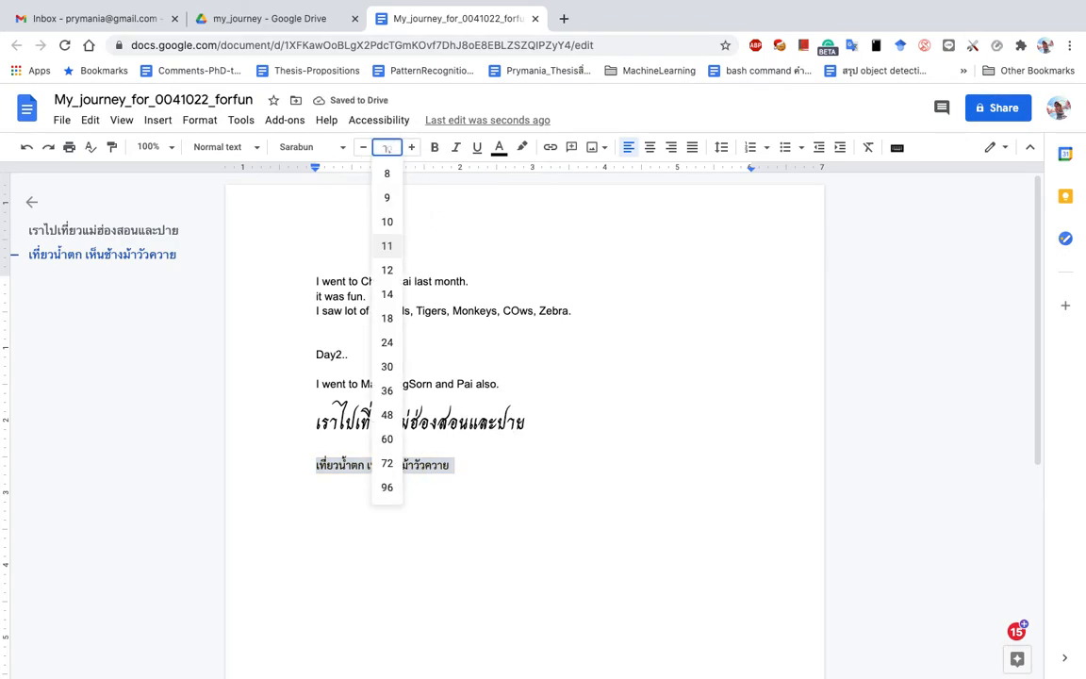
{"action": "type", "text": "16"}
{"action": "key", "text": "Return"}
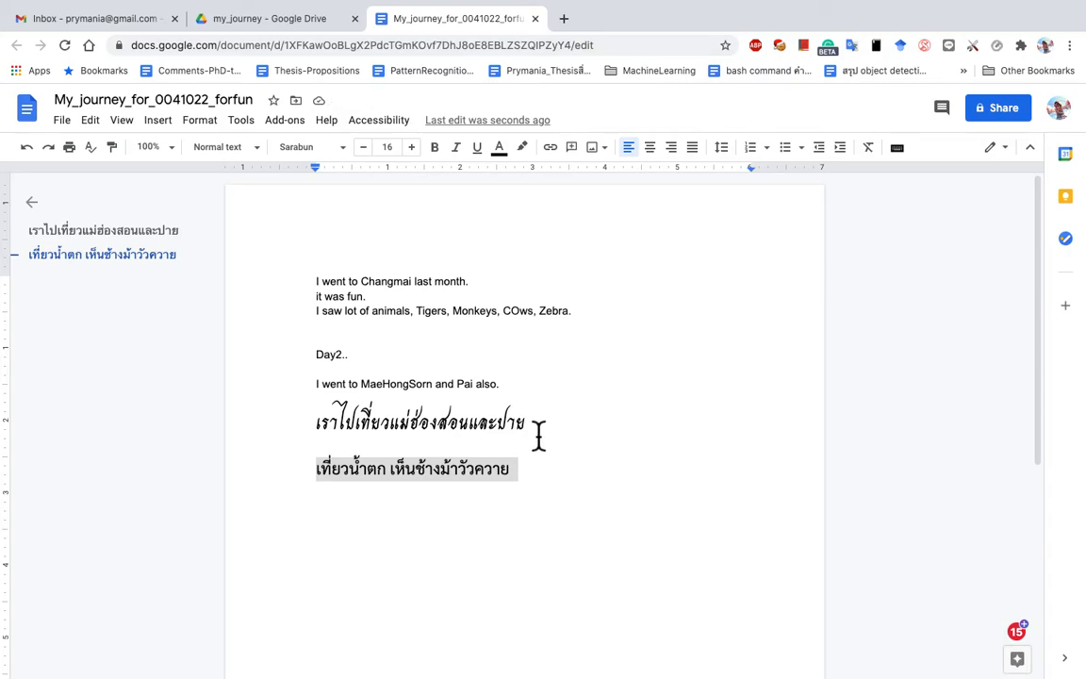
{"action": "left_click", "coordinate": [62, 123]}
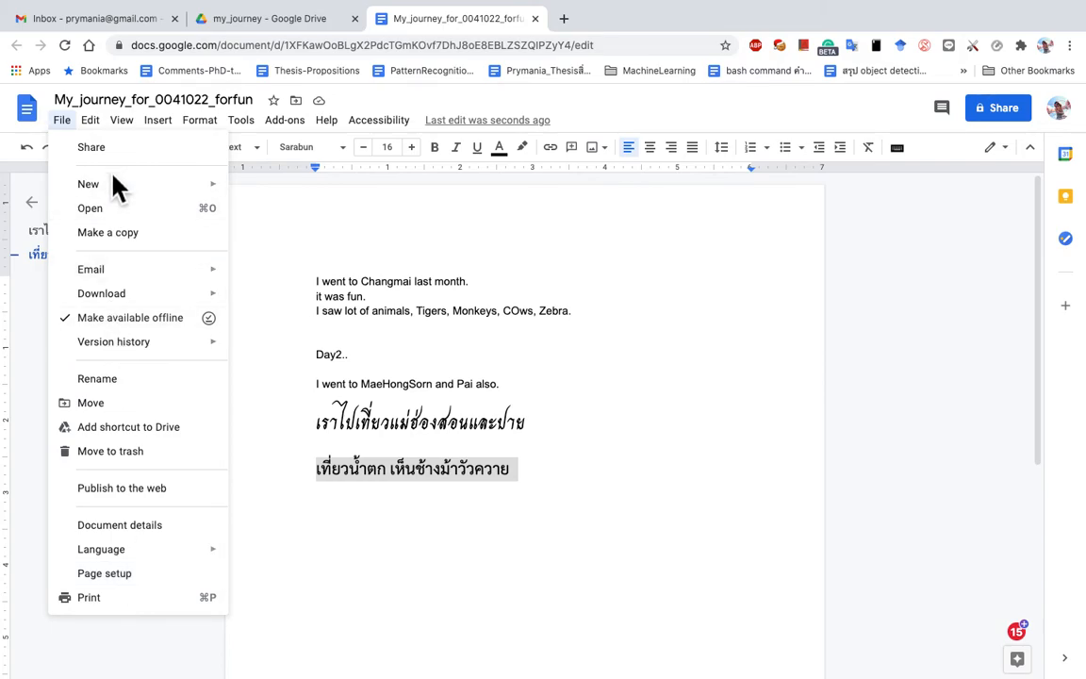
Step: Paste the Charm Thai line twice beneath the second Thai line, then open a new browser tab
{"action": "mouse_move", "coordinate": [91, 122]}
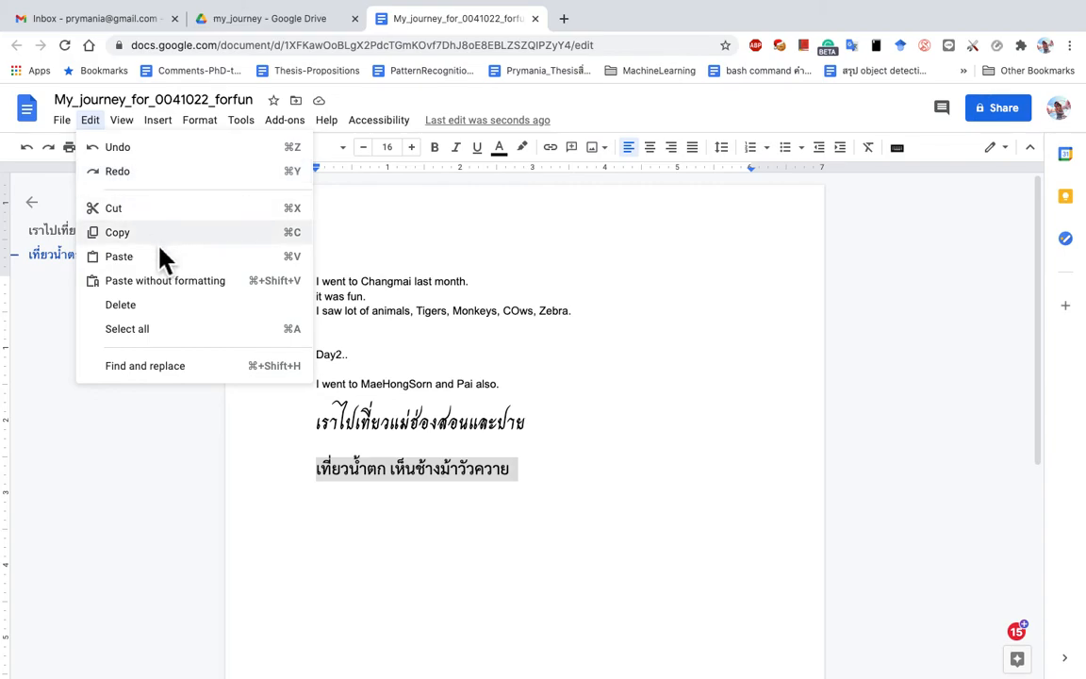
{"action": "left_click_drag", "start_coordinate": [575, 424], "coordinate": [309, 419]}
{"action": "key", "text": "super+c"}
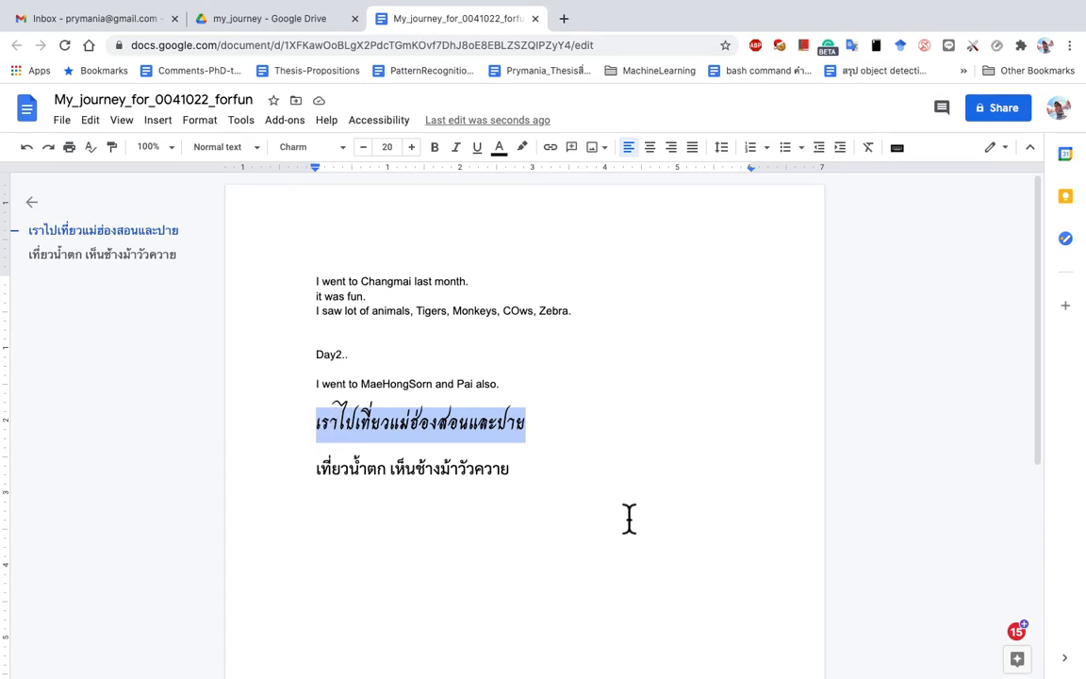
{"action": "key", "text": "Down"}
{"action": "key", "text": "Down"}
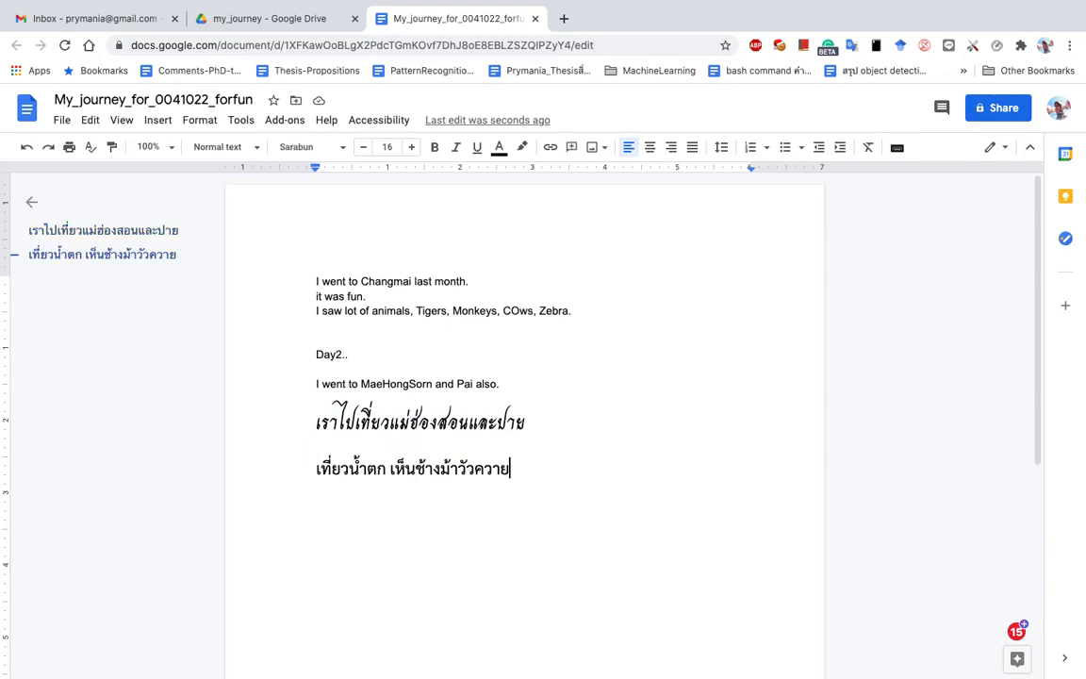
{"action": "key", "text": "Return"}
{"action": "key", "text": "super+v"}
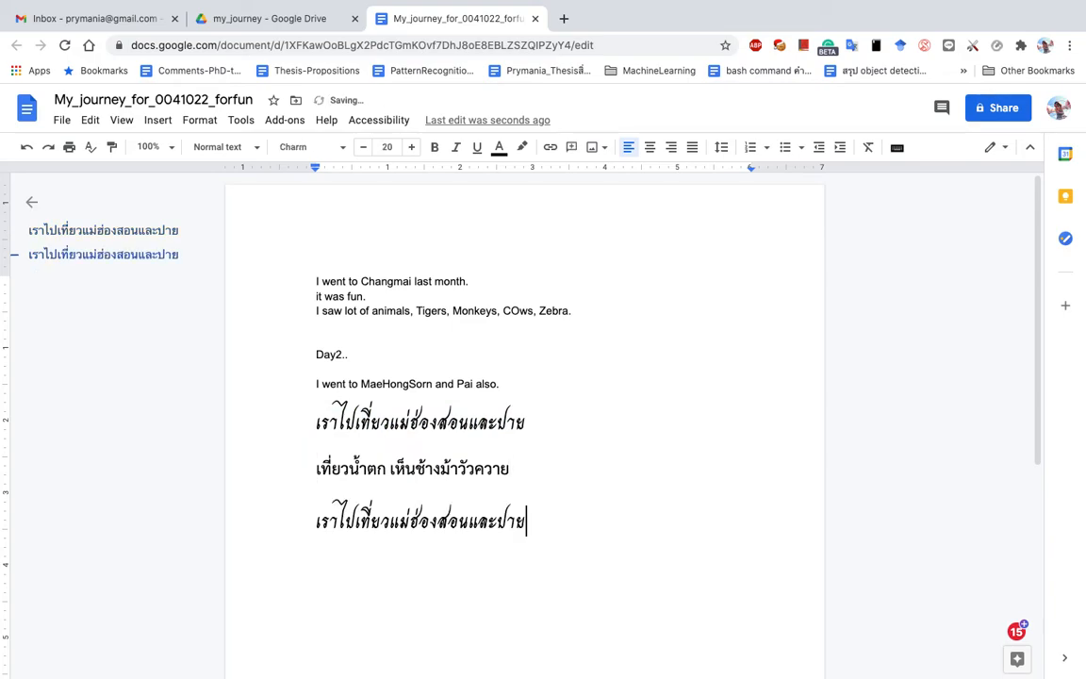
{"action": "key", "text": "super+v"}
{"action": "key", "text": "Return"}
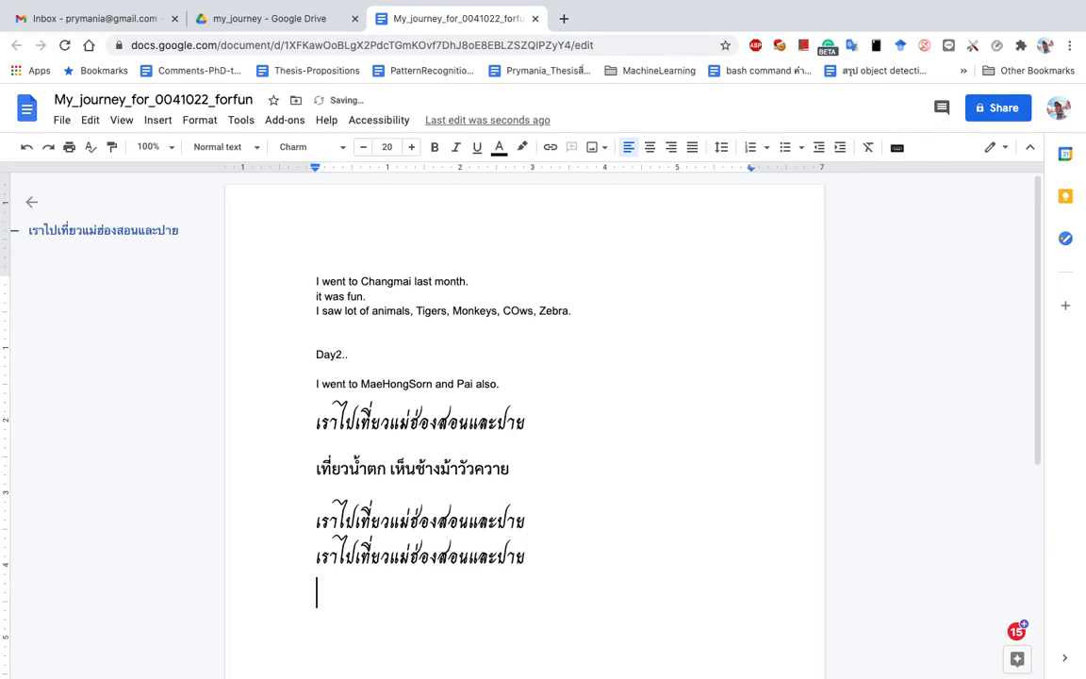
{"action": "left_click", "coordinate": [90, 119]}
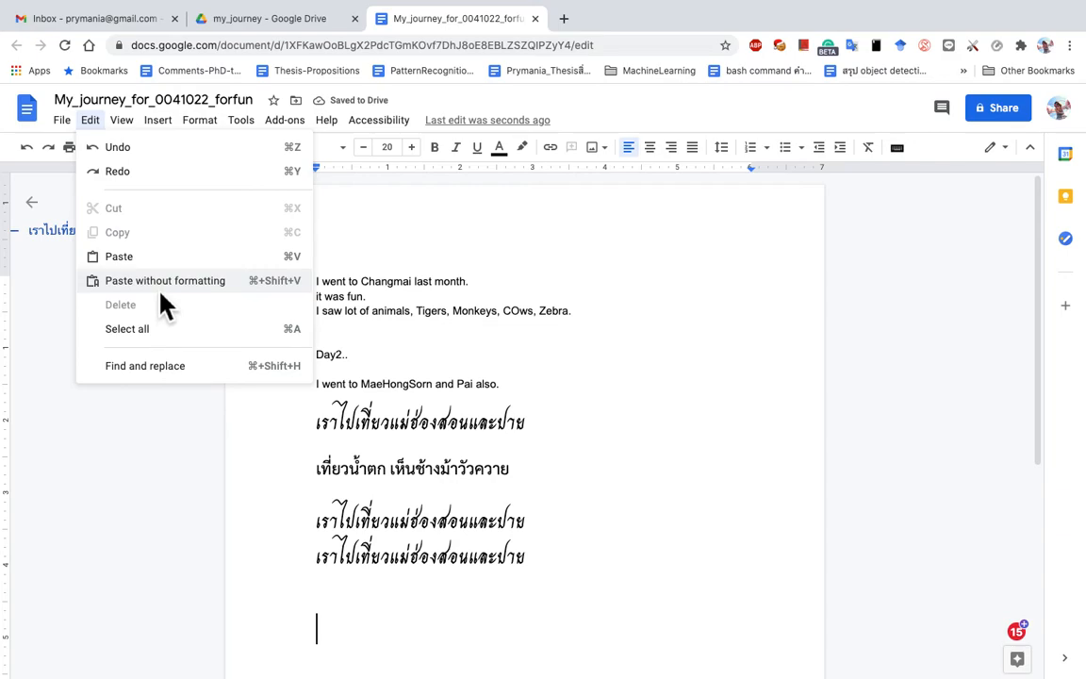
{"action": "left_click", "coordinate": [563, 20]}
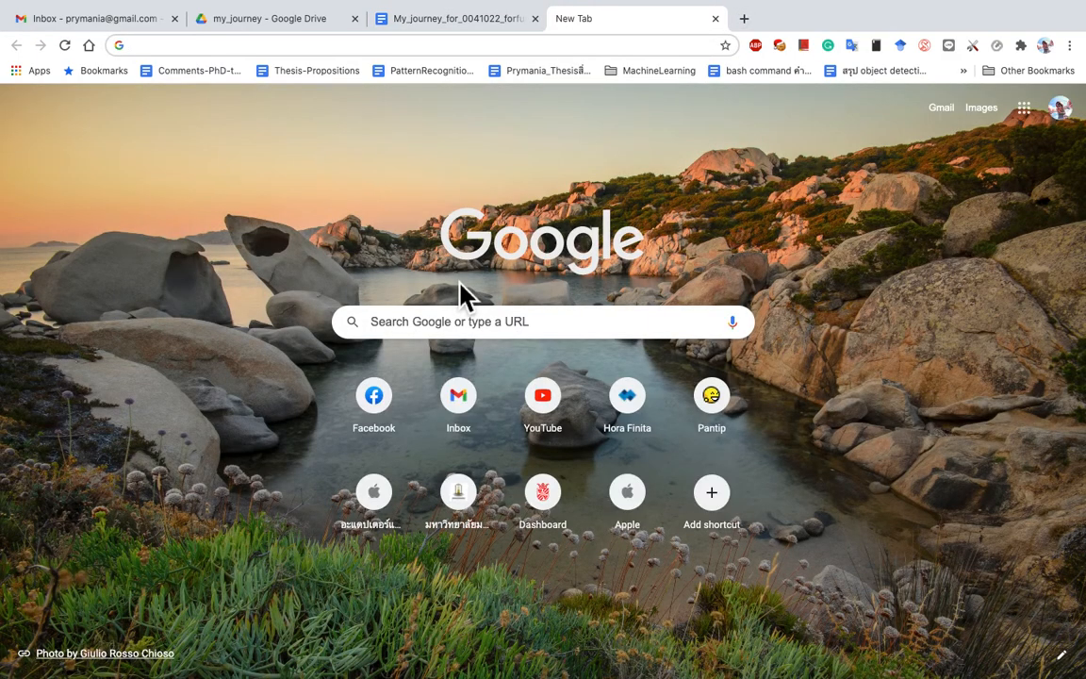
Step: Rerun the Word-captions-with-Thai-vowels search and select the Community thread's title and first paragraph
{"action": "left_click", "coordinate": [447, 325]}
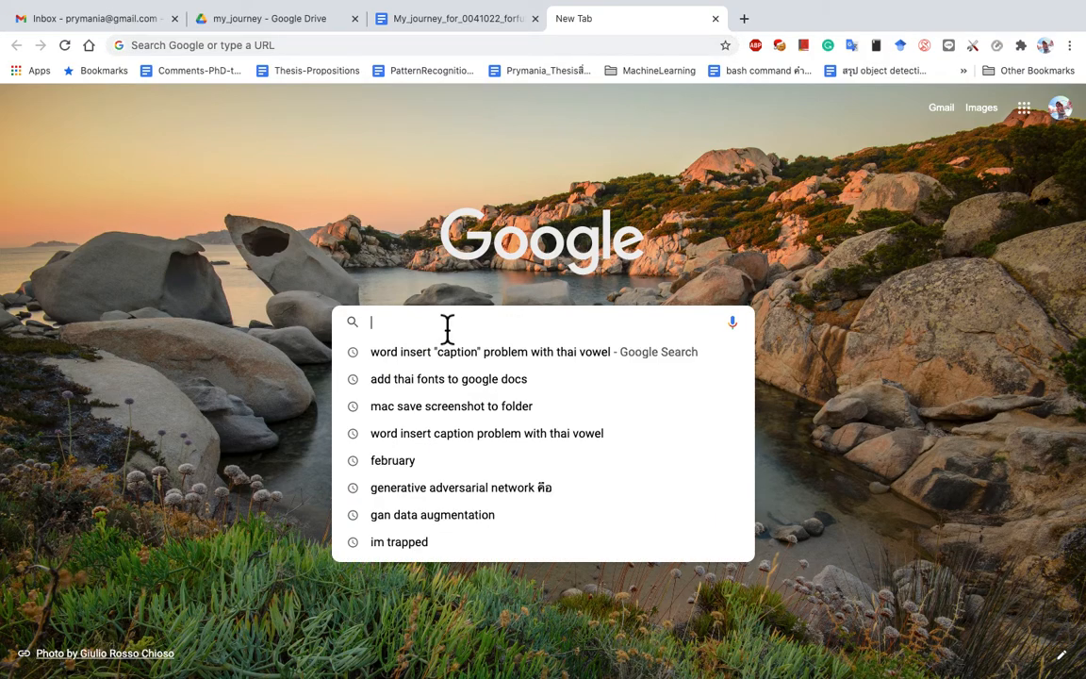
{"action": "left_click", "coordinate": [469, 434]}
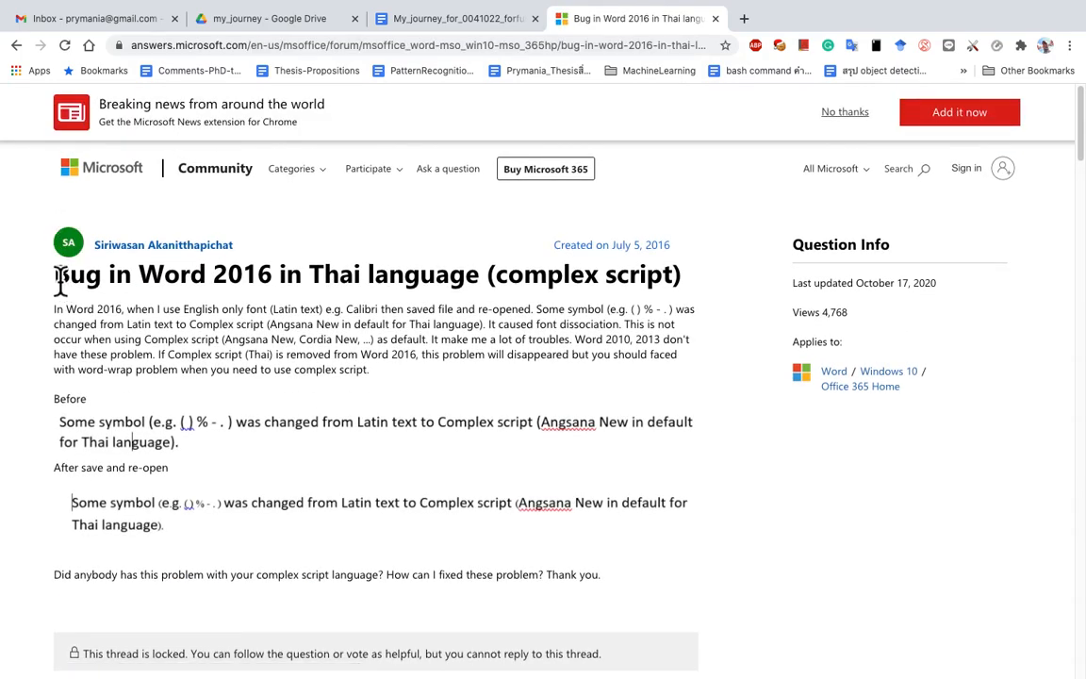
{"action": "left_click_drag", "start_coordinate": [59, 280], "coordinate": [391, 379]}
{"action": "key", "text": "ctrl+c"}
Step: Insert a page break after the Thai lines and paste the copied Bug in Word 2016 article
{"action": "left_click", "coordinate": [436, 21]}
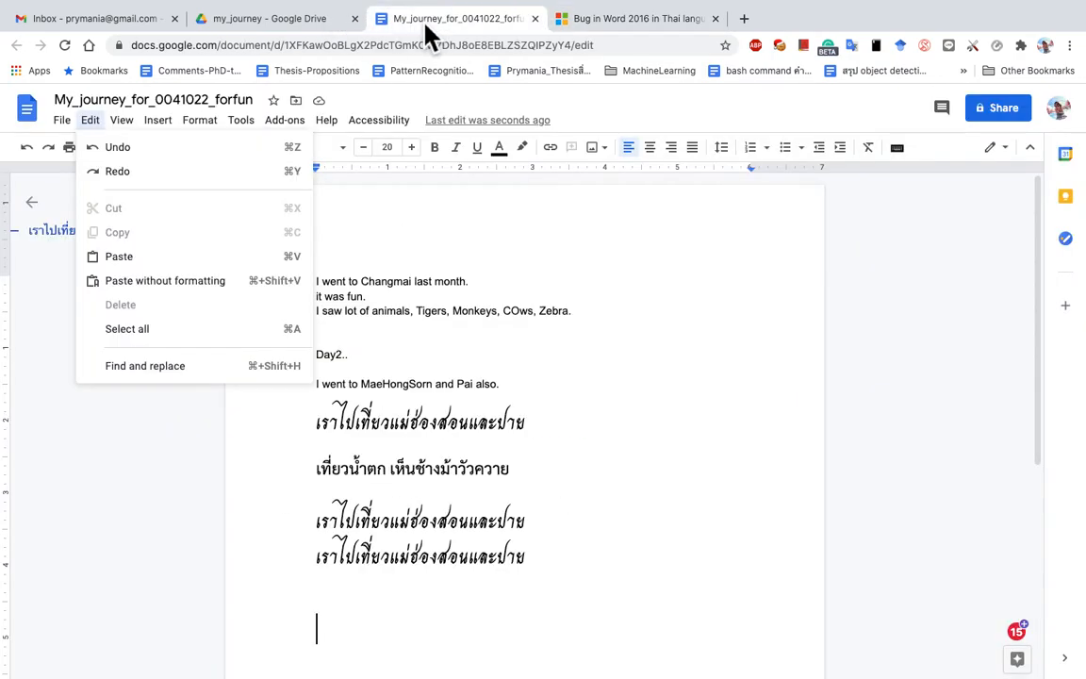
{"action": "scroll", "coordinate": [550, 553], "scroll_direction": "down", "scroll_amount": 3}
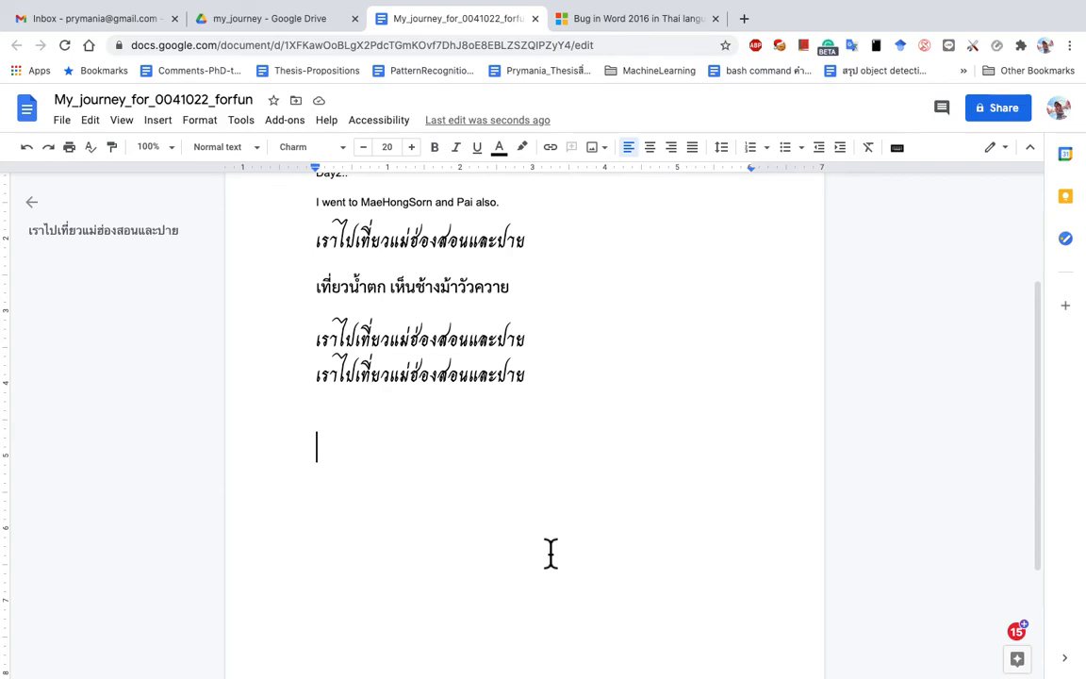
{"action": "key", "text": "ctrl+Return"}
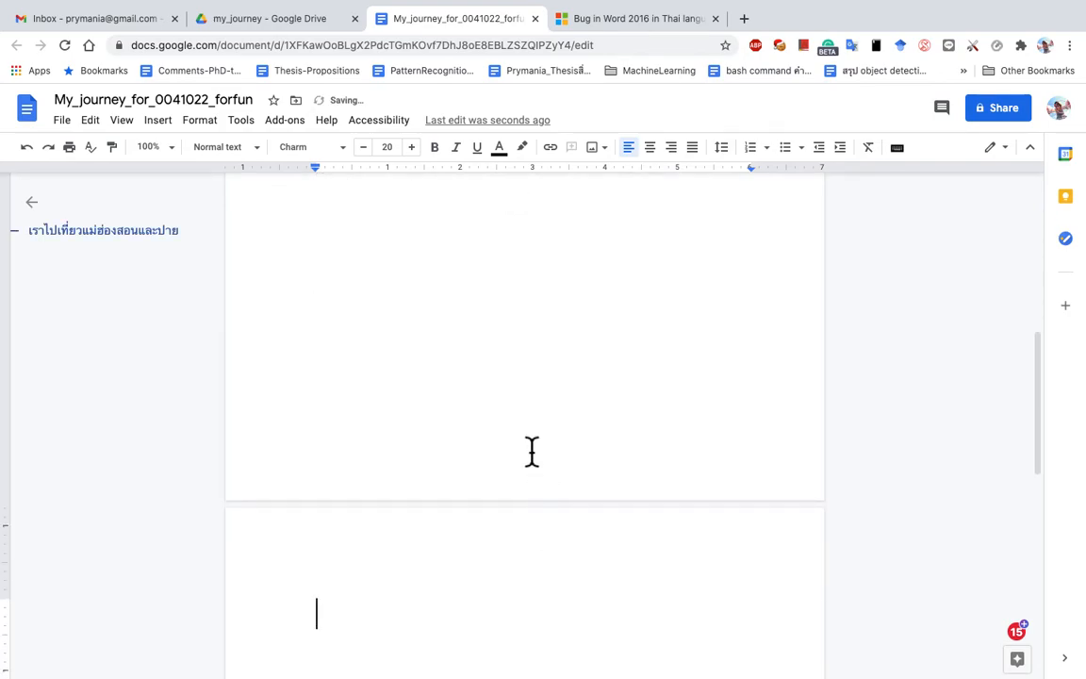
{"action": "key", "text": "BackSpace"}
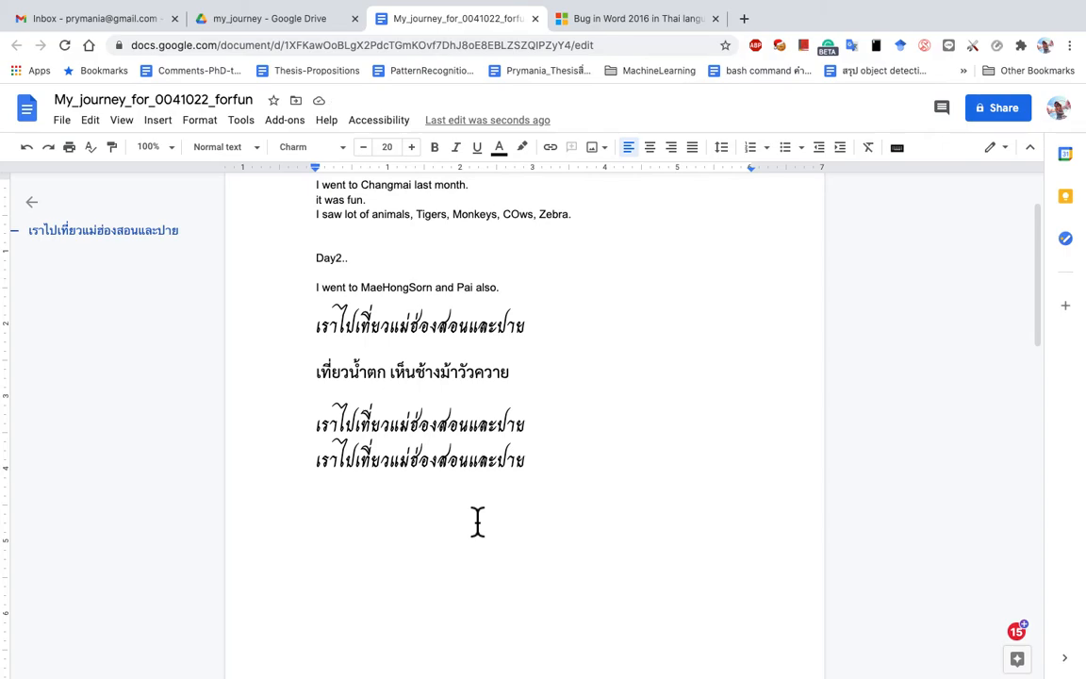
{"action": "key", "text": "ctrl+Return"}
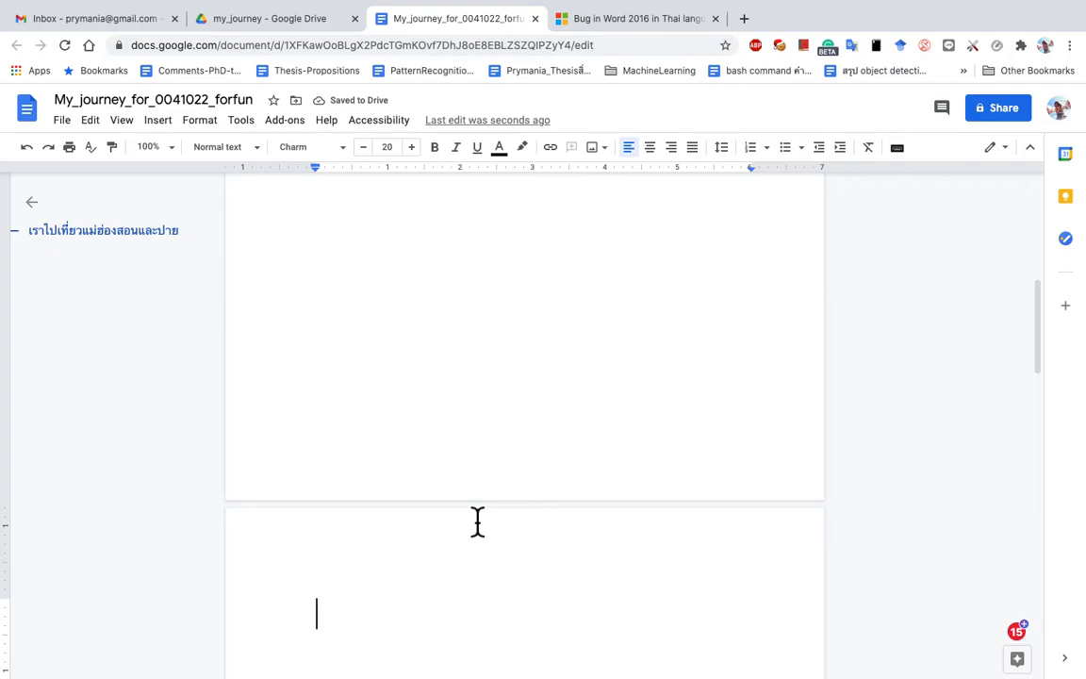
{"action": "key", "text": "ctrl+v"}
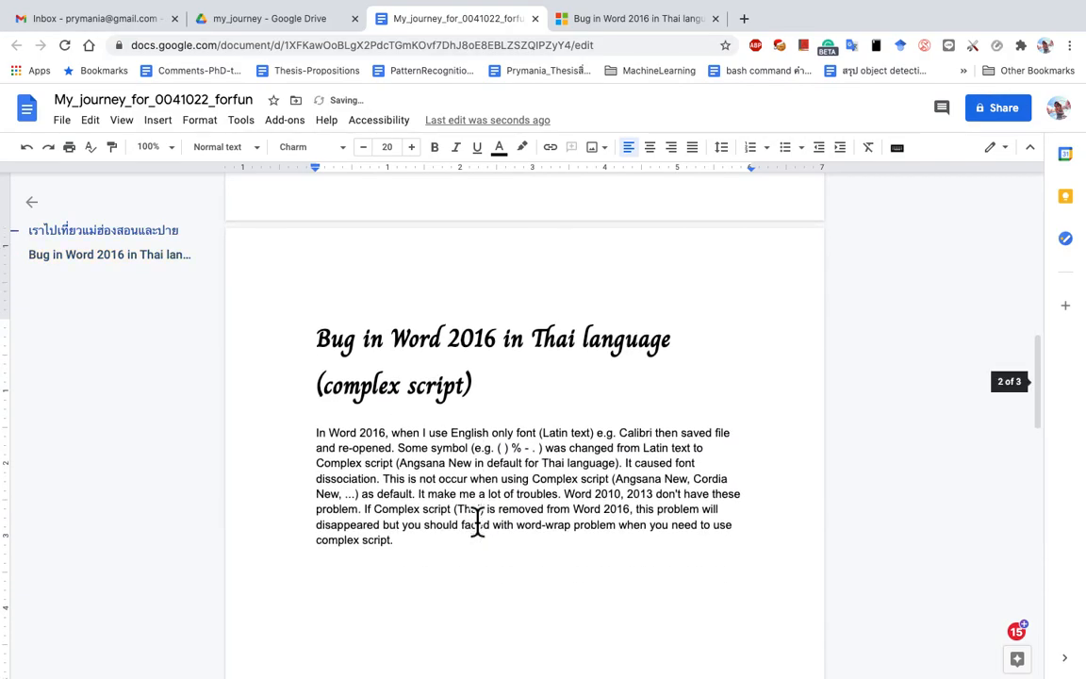
Step: Check the pasted heading and paragraph, leaving the caret on the empty line below
{"action": "left_click_drag", "start_coordinate": [311, 341], "coordinate": [335, 536]}
{"action": "left_click", "coordinate": [441, 520]}
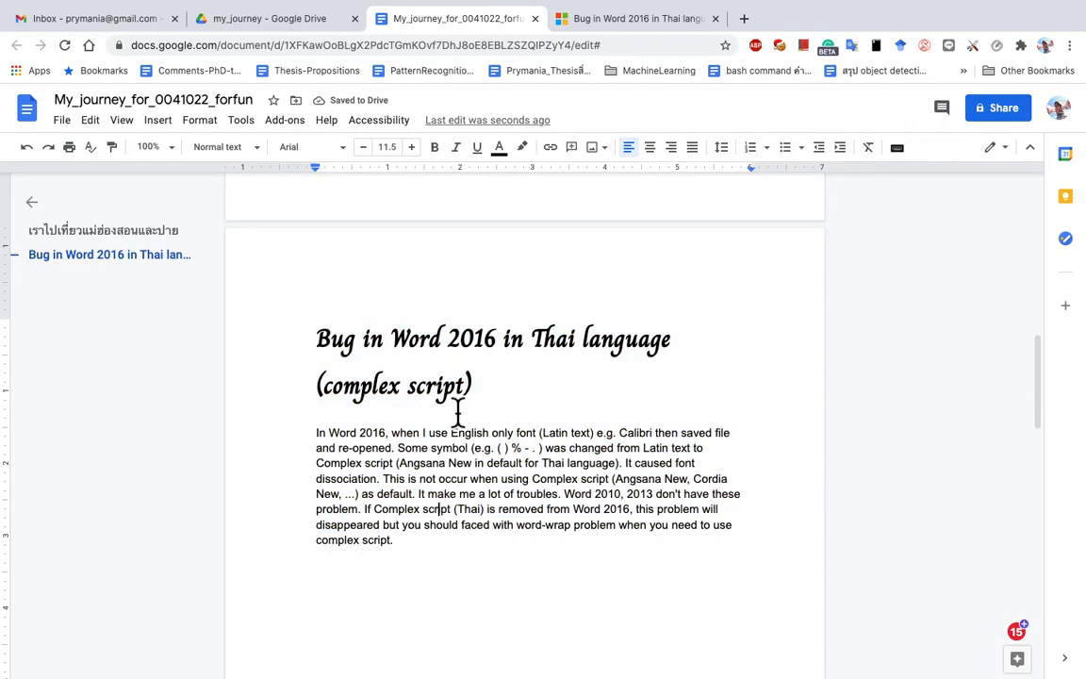
{"action": "left_click", "coordinate": [497, 394]}
{"action": "left_click_drag", "start_coordinate": [496, 394], "coordinate": [320, 349]}
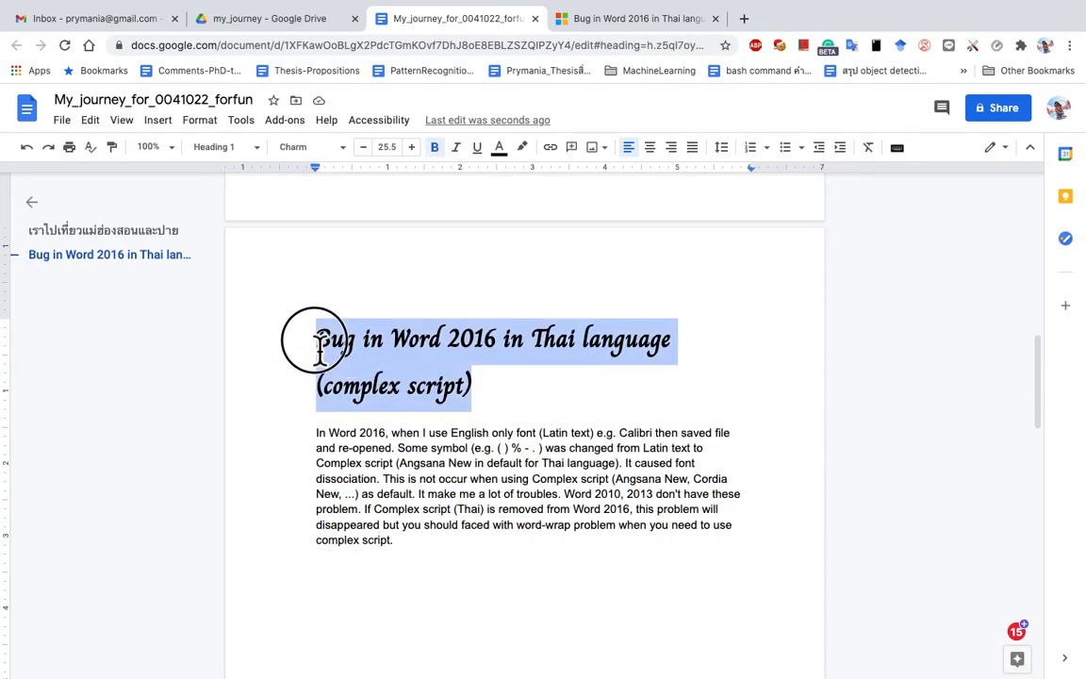
{"action": "left_click", "coordinate": [477, 400]}
{"action": "scroll", "coordinate": [478, 412], "scroll_direction": "up", "scroll_amount": 10}
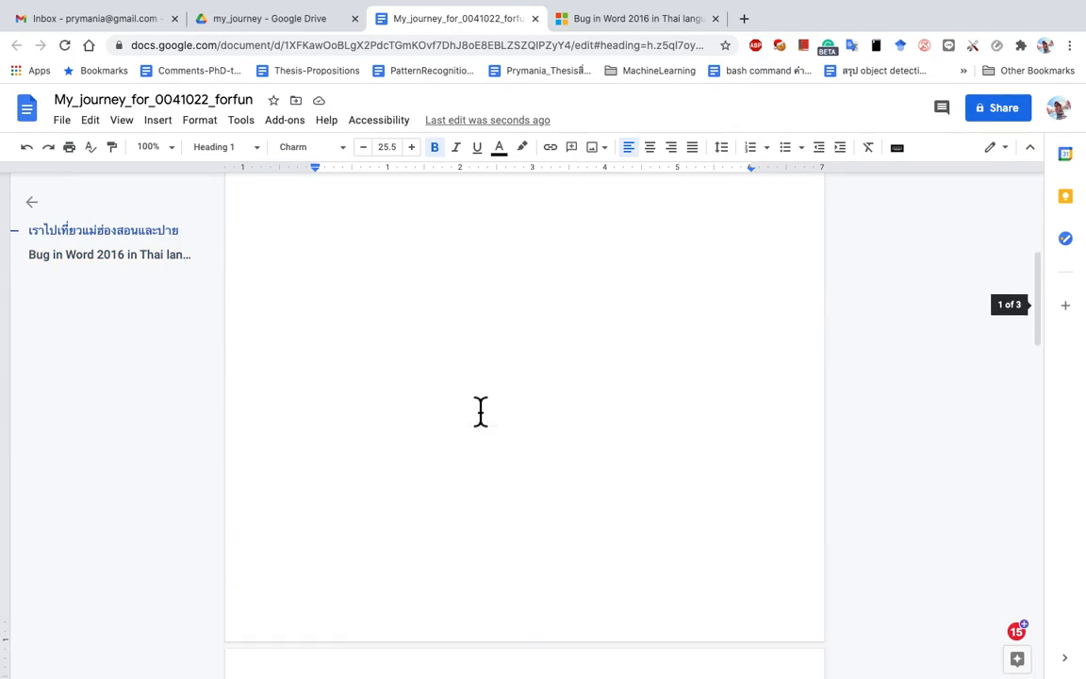
{"action": "left_click", "coordinate": [440, 278]}
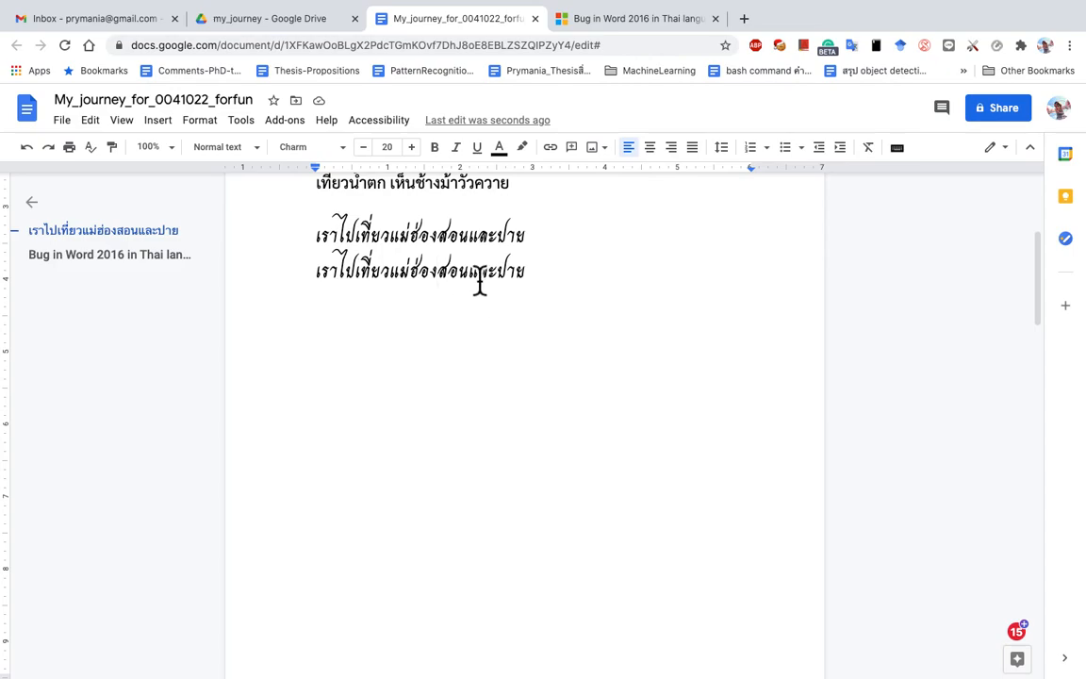
{"action": "scroll", "coordinate": [477, 284], "scroll_direction": "down", "scroll_amount": 10}
{"action": "scroll", "coordinate": [480, 285], "scroll_direction": "down", "scroll_amount": 2}
{"action": "left_click_drag", "start_coordinate": [466, 387], "coordinate": [310, 351]}
{"action": "left_click", "coordinate": [519, 406]}
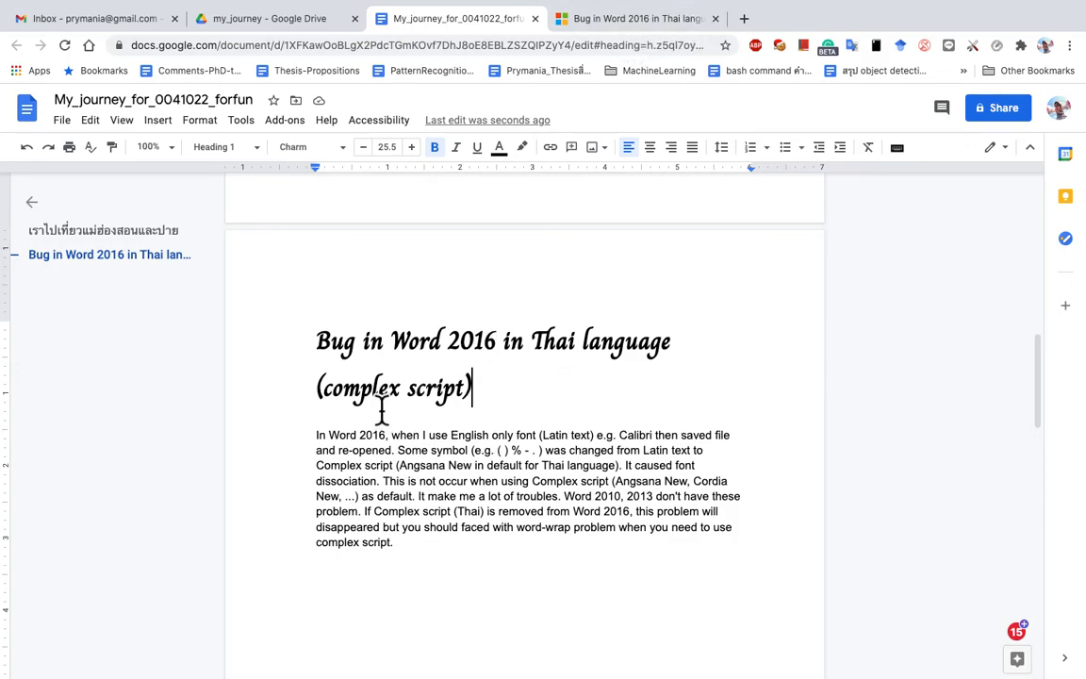
{"action": "left_click_drag", "start_coordinate": [318, 358], "coordinate": [386, 528]}
{"action": "key", "text": "super+c"}
{"action": "left_click", "coordinate": [420, 563]}
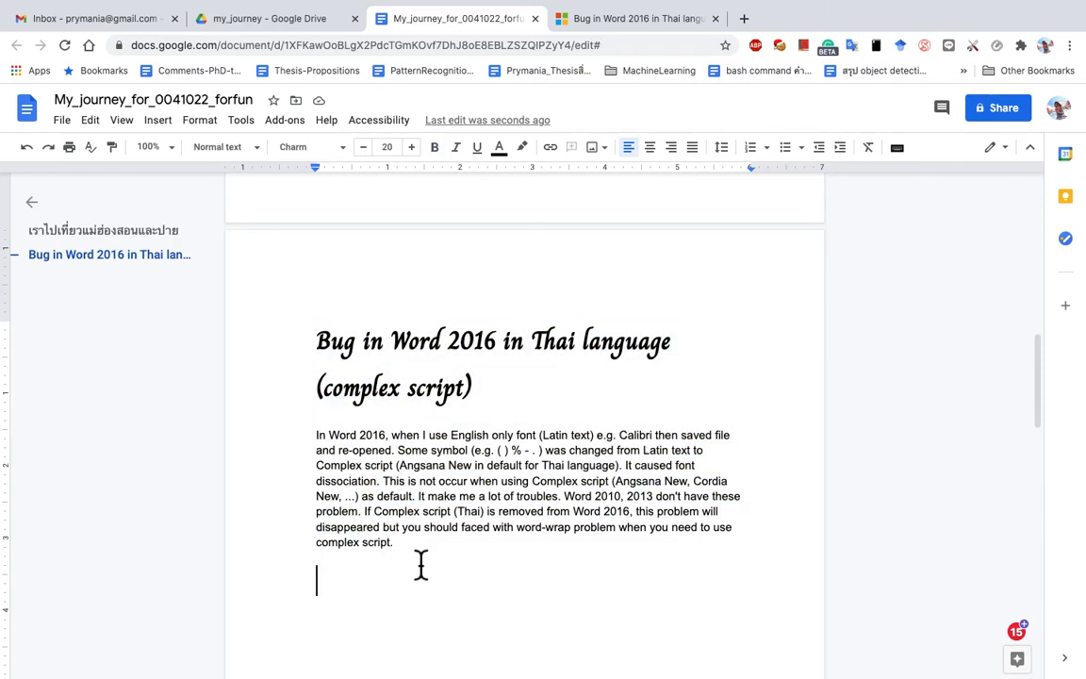
{"action": "left_click", "coordinate": [91, 121]}
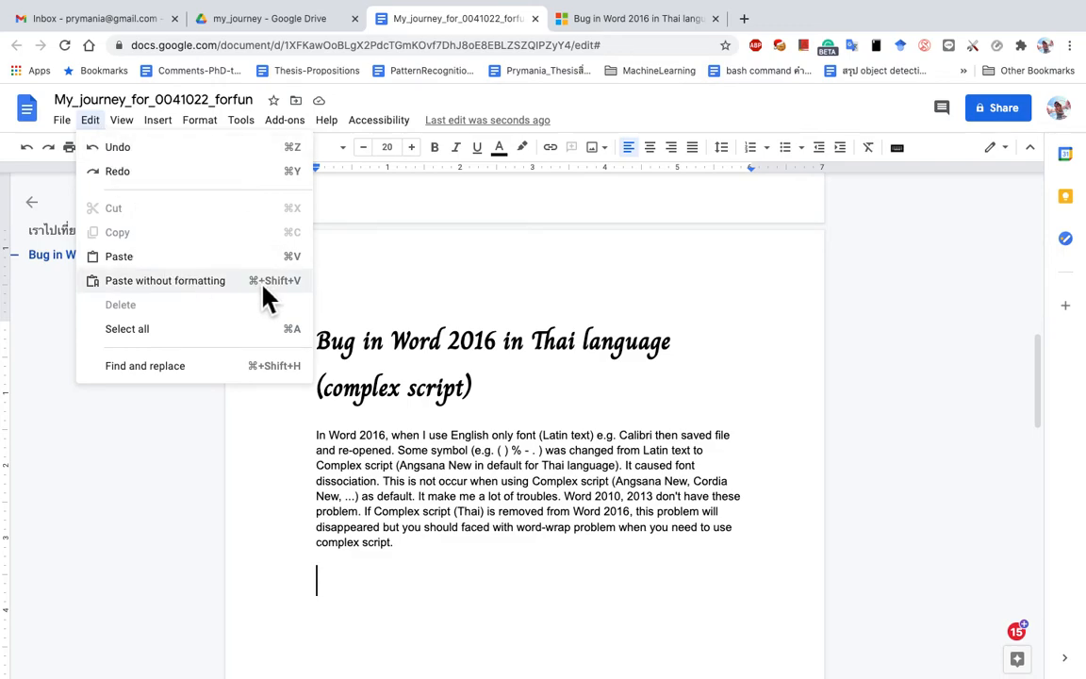
{"action": "left_click", "coordinate": [208, 296]}
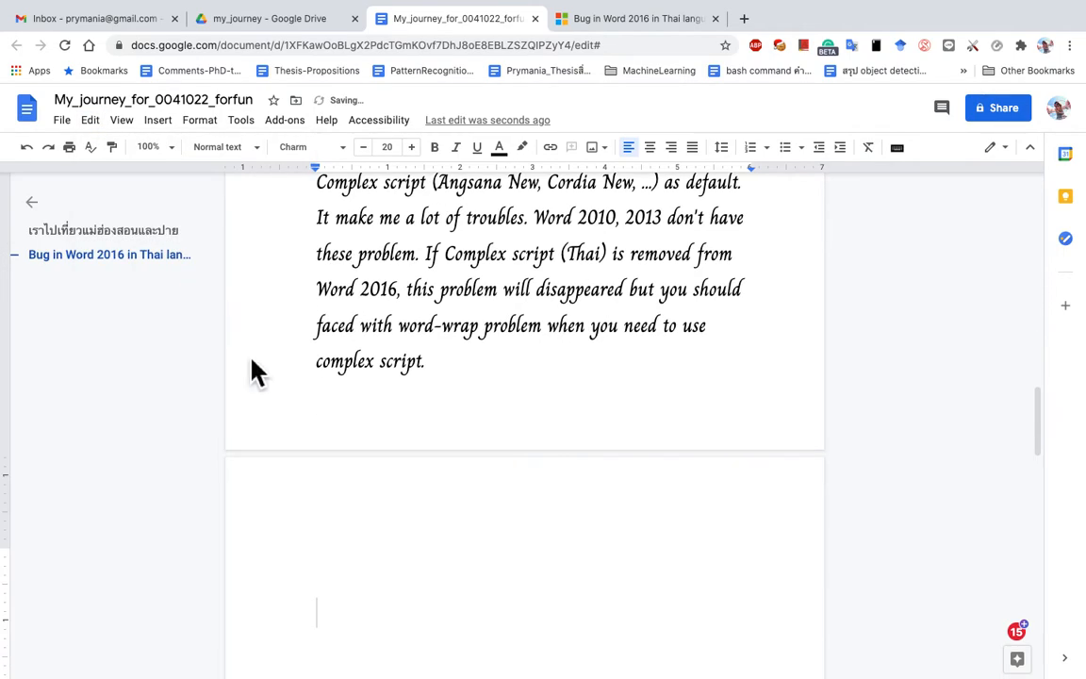
{"action": "scroll", "coordinate": [342, 485], "scroll_direction": "up", "scroll_amount": 5}
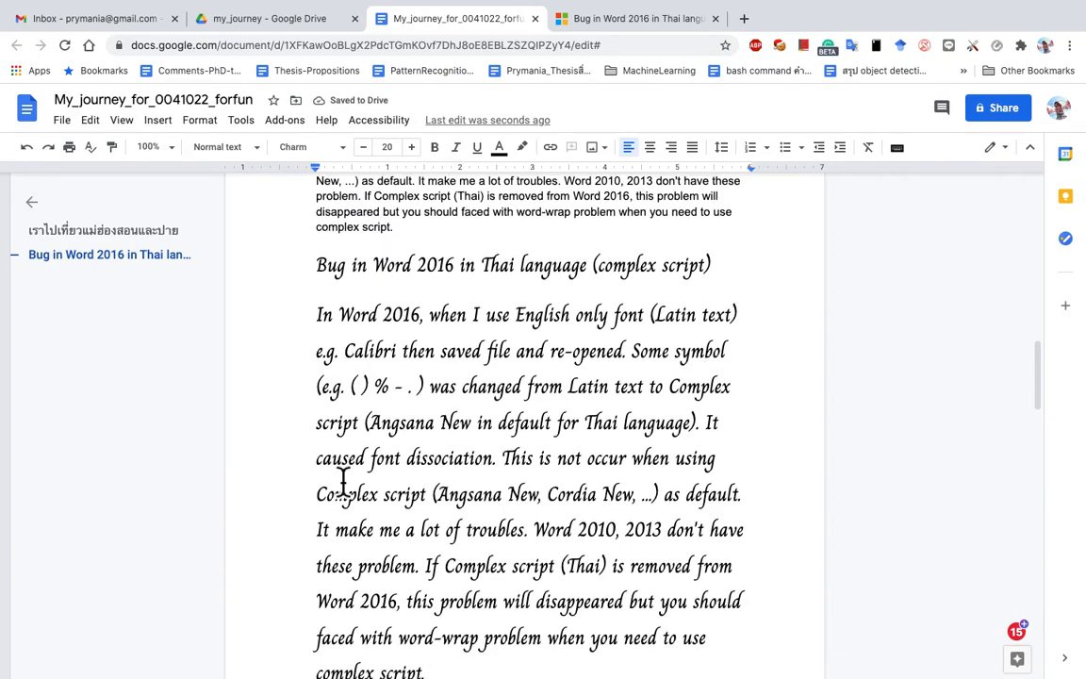
{"action": "key", "text": "super+a"}
{"action": "left_click", "coordinate": [379, 317]}
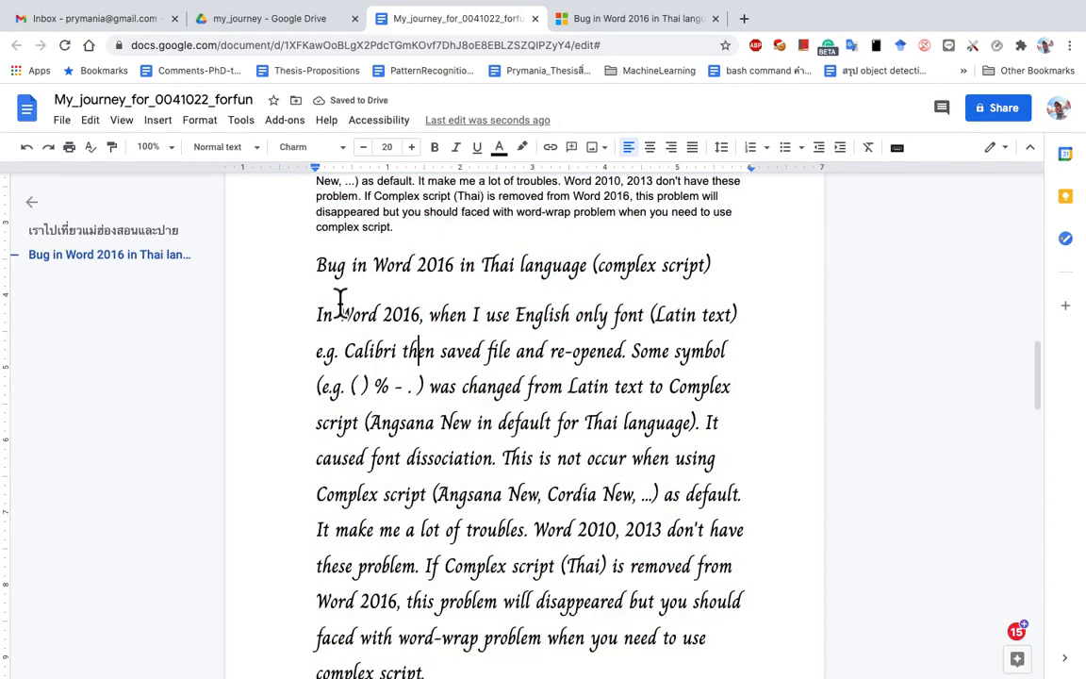
{"action": "left_click", "coordinate": [322, 285]}
{"action": "scroll", "coordinate": [323, 285], "scroll_direction": "down", "scroll_amount": 5}
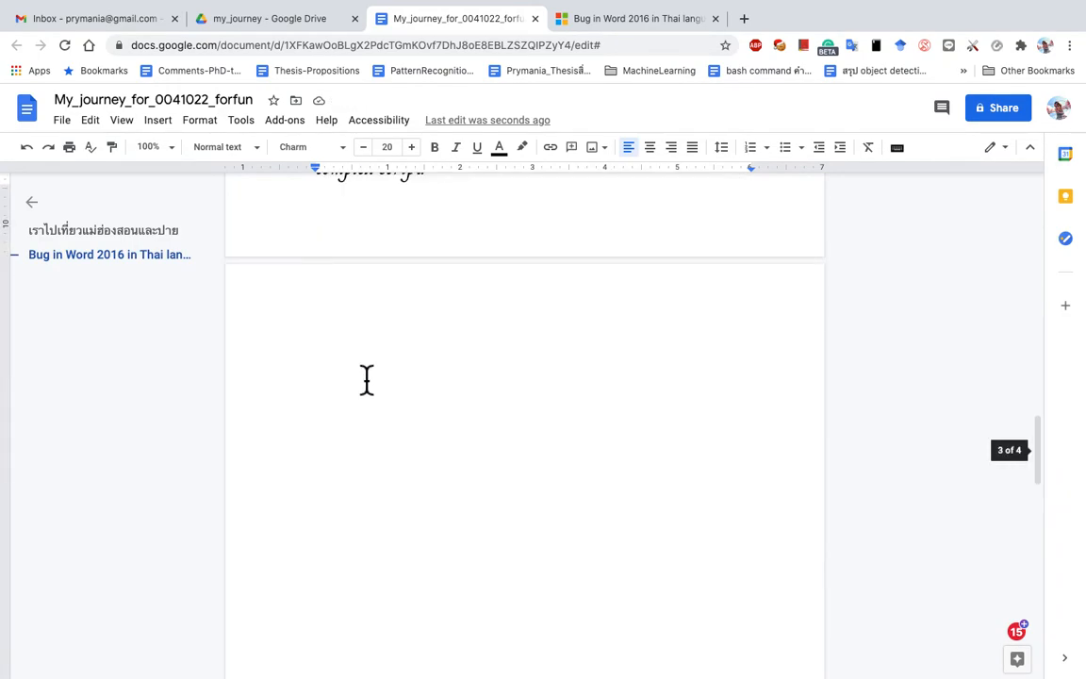
{"action": "left_click", "coordinate": [366, 380], "text": "shift"}
{"action": "key", "text": "super+v"}
{"action": "scroll", "coordinate": [358, 330], "scroll_direction": "up", "scroll_amount": 3}
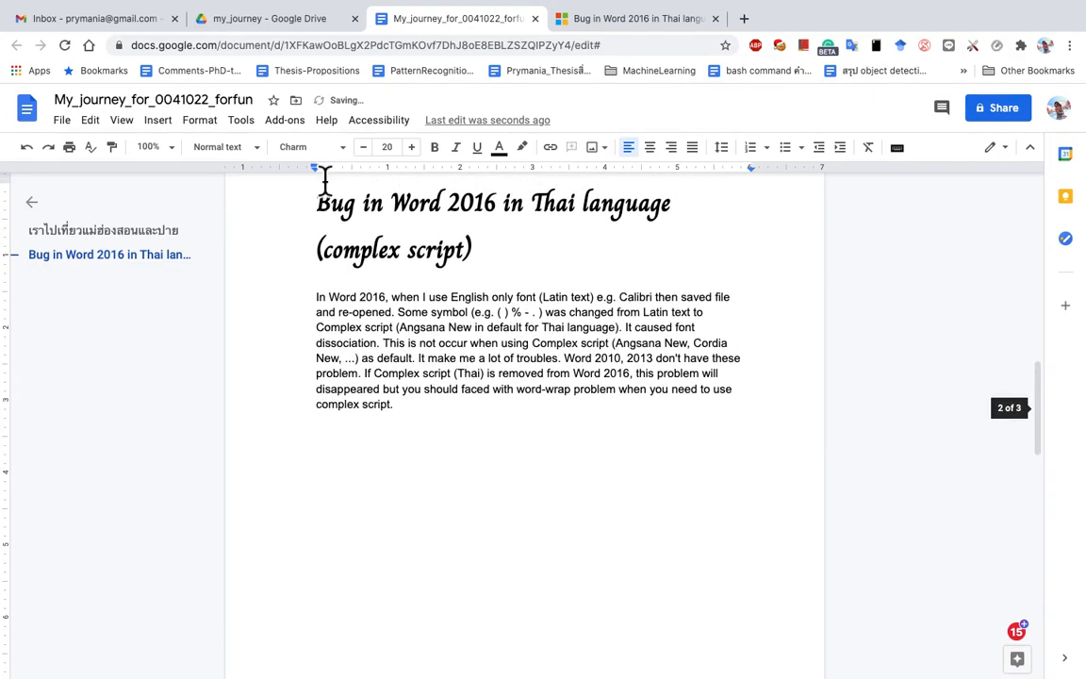
{"action": "left_click", "coordinate": [348, 151]}
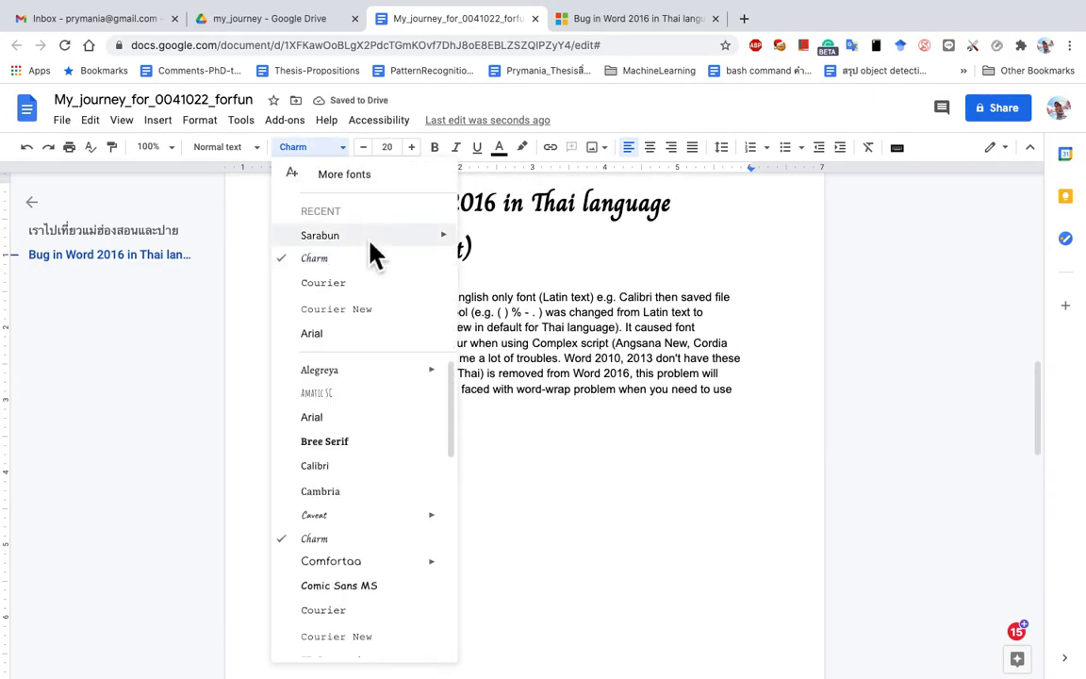
{"action": "left_click", "coordinate": [361, 337]}
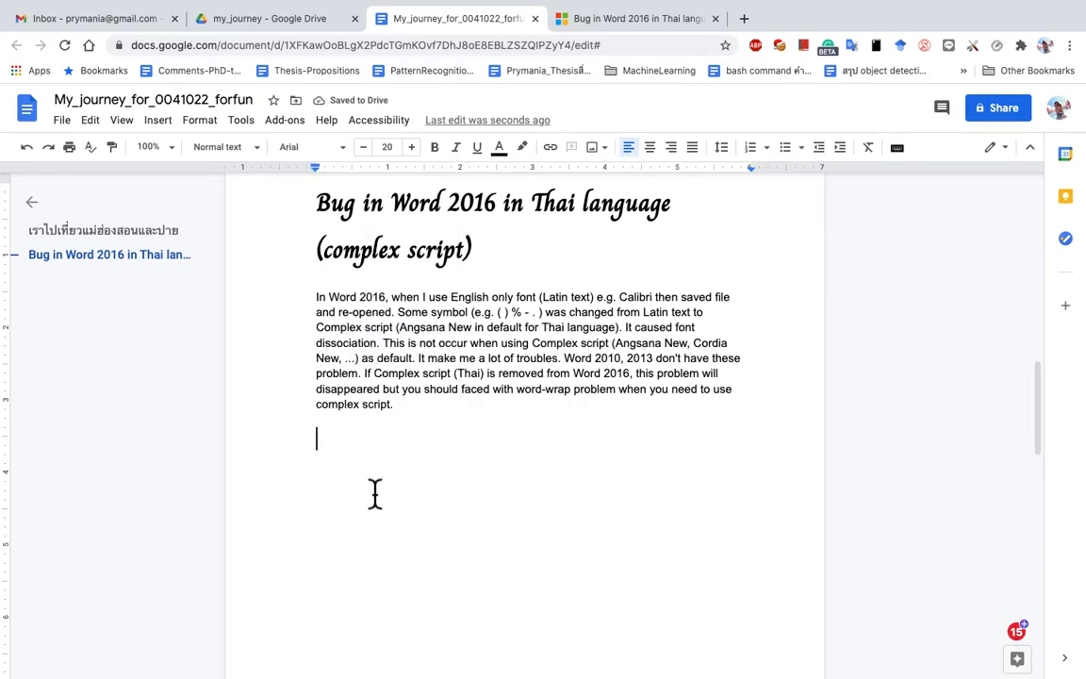
{"action": "left_click", "coordinate": [98, 122]}
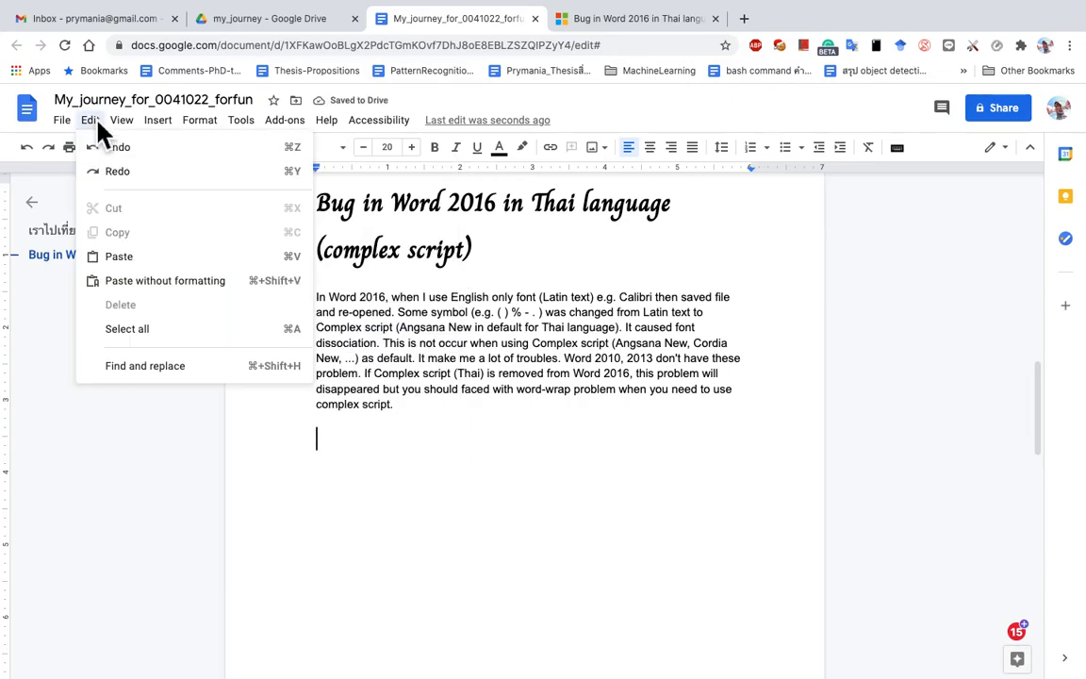
{"action": "left_click", "coordinate": [162, 288]}
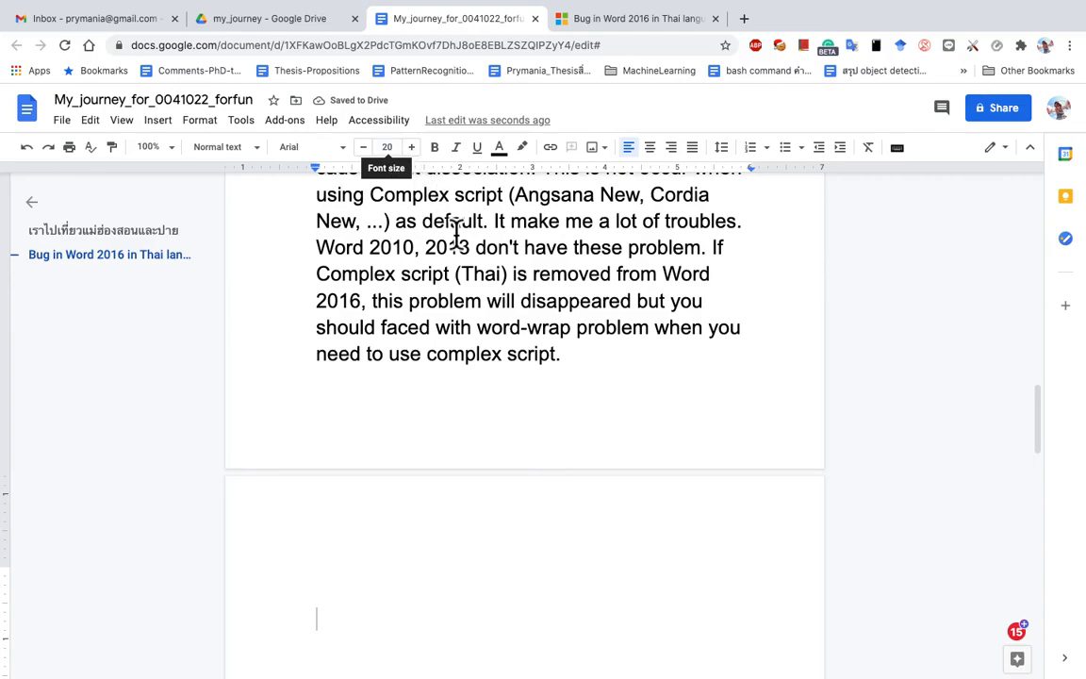
{"action": "scroll", "coordinate": [442, 420], "scroll_direction": "up", "scroll_amount": 6}
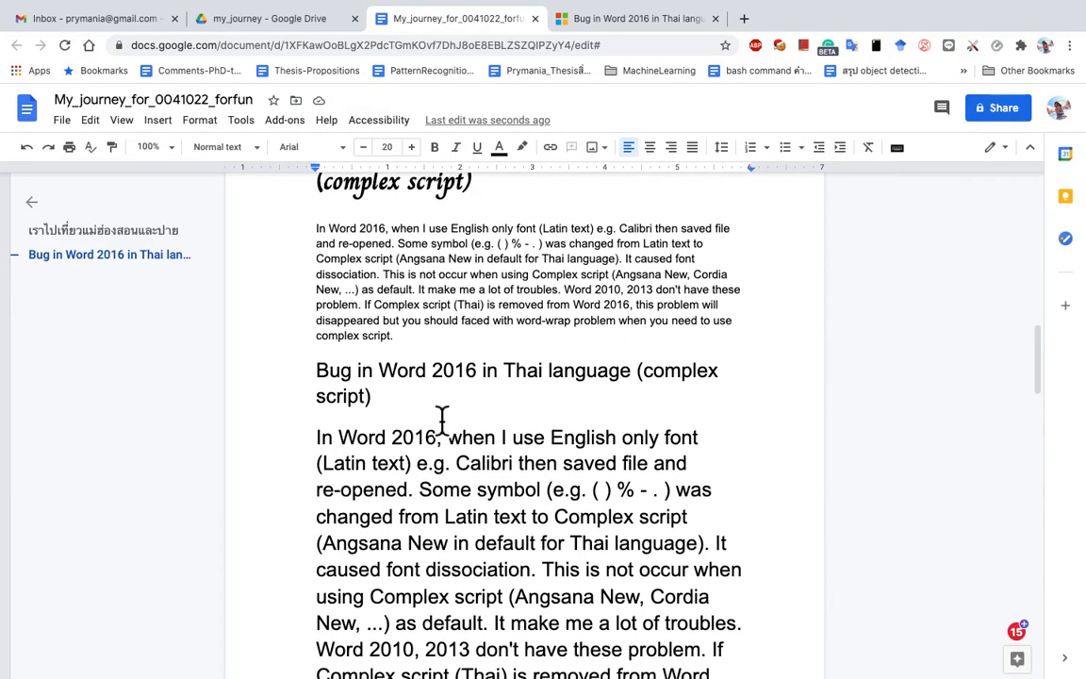
{"action": "left_click", "coordinate": [322, 519], "text": "shift"}
{"action": "key", "text": "super+c"}
{"action": "key", "text": "BackSpace"}
{"action": "left_click", "coordinate": [417, 573]}
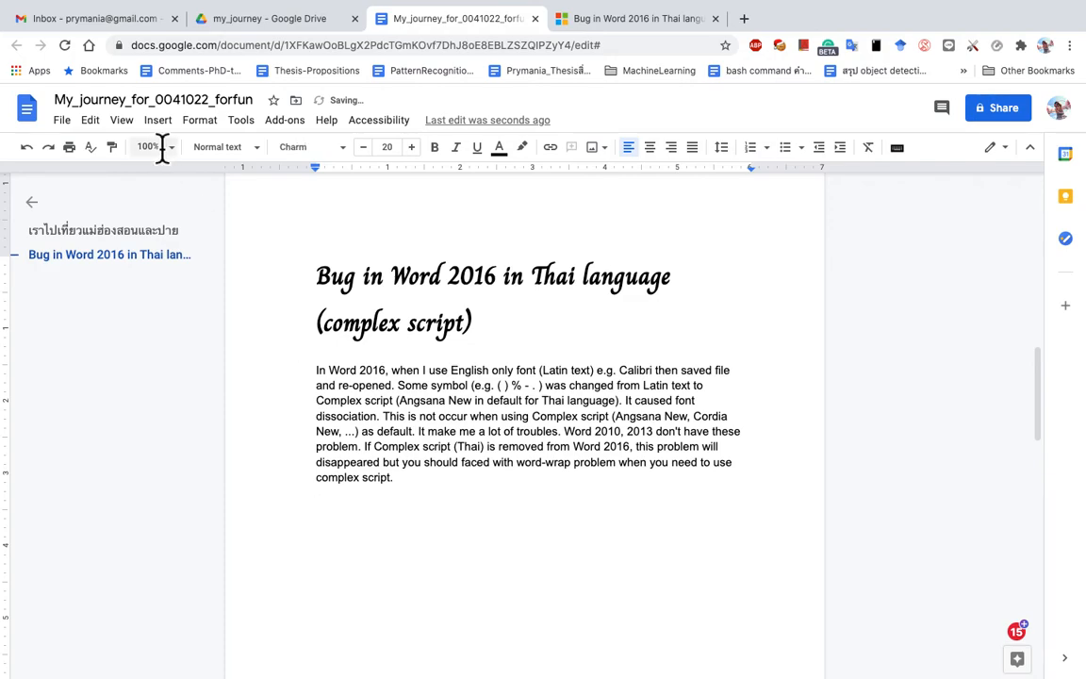
Step: Set the empty line to Normal text and paste the article below as plain text
{"action": "left_click", "coordinate": [217, 148]}
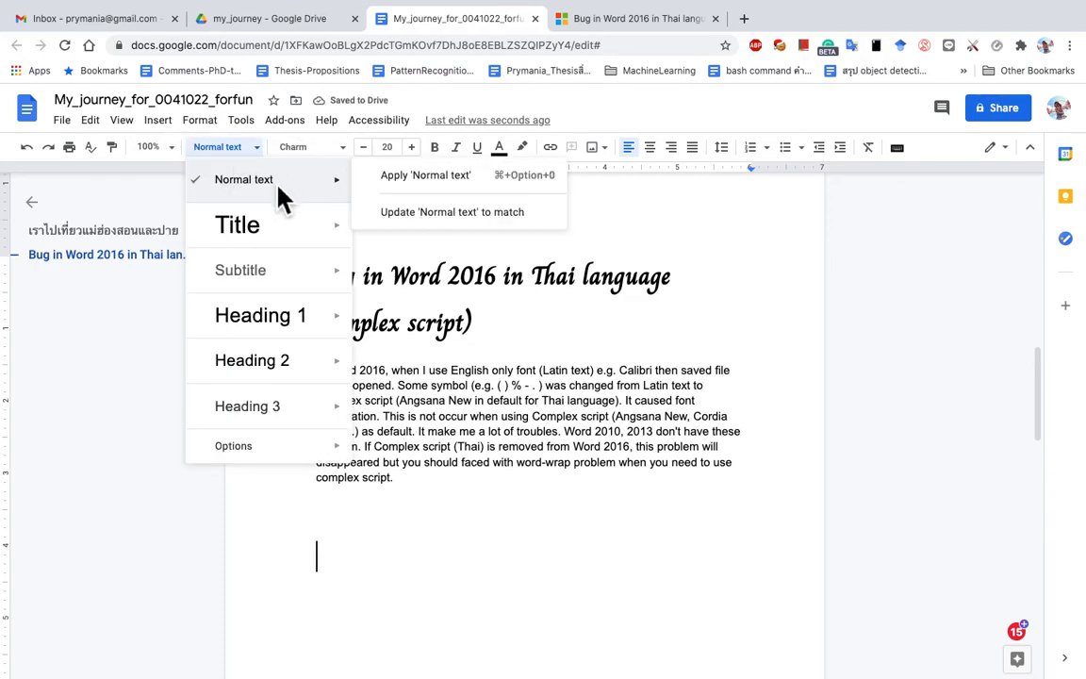
{"action": "left_click", "coordinate": [249, 164]}
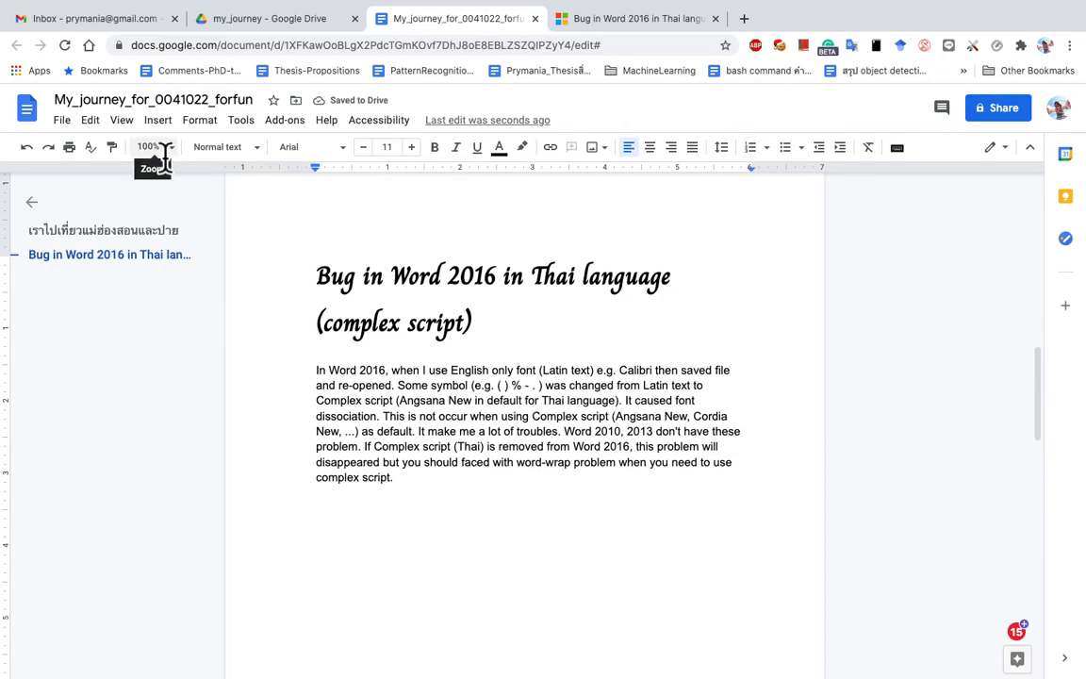
{"action": "left_click", "coordinate": [95, 124]}
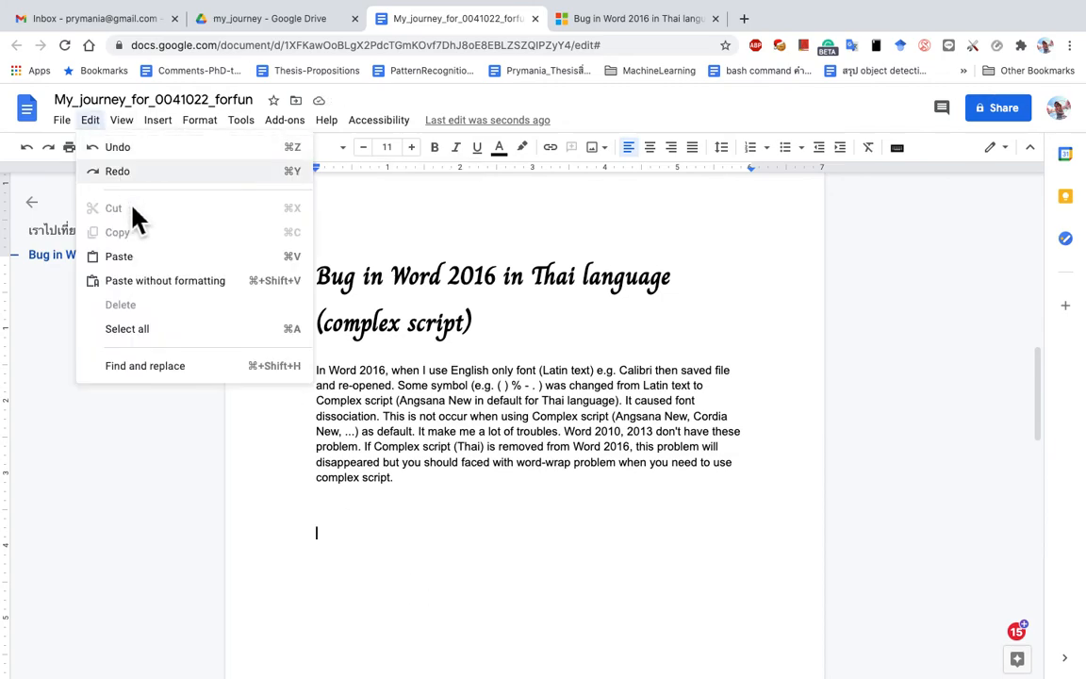
{"action": "left_click", "coordinate": [181, 286]}
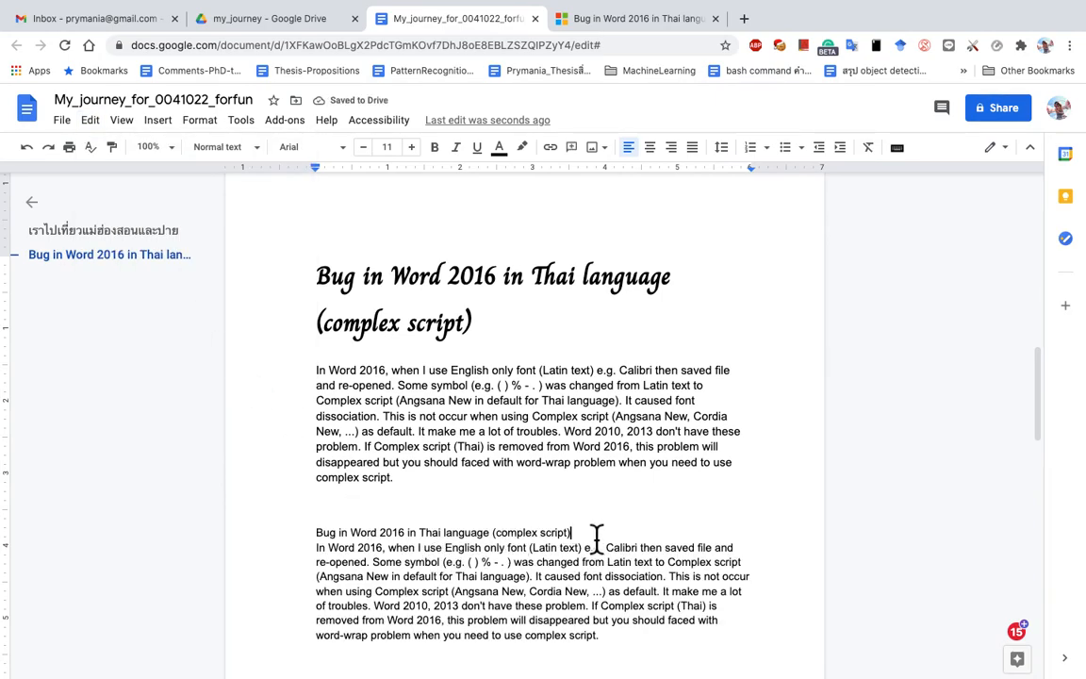
Step: Add a page break after the plain-text copy and return to the My_journey_for_0041022_forfun document
{"action": "scroll", "coordinate": [595, 535], "scroll_direction": "down", "scroll_amount": 2}
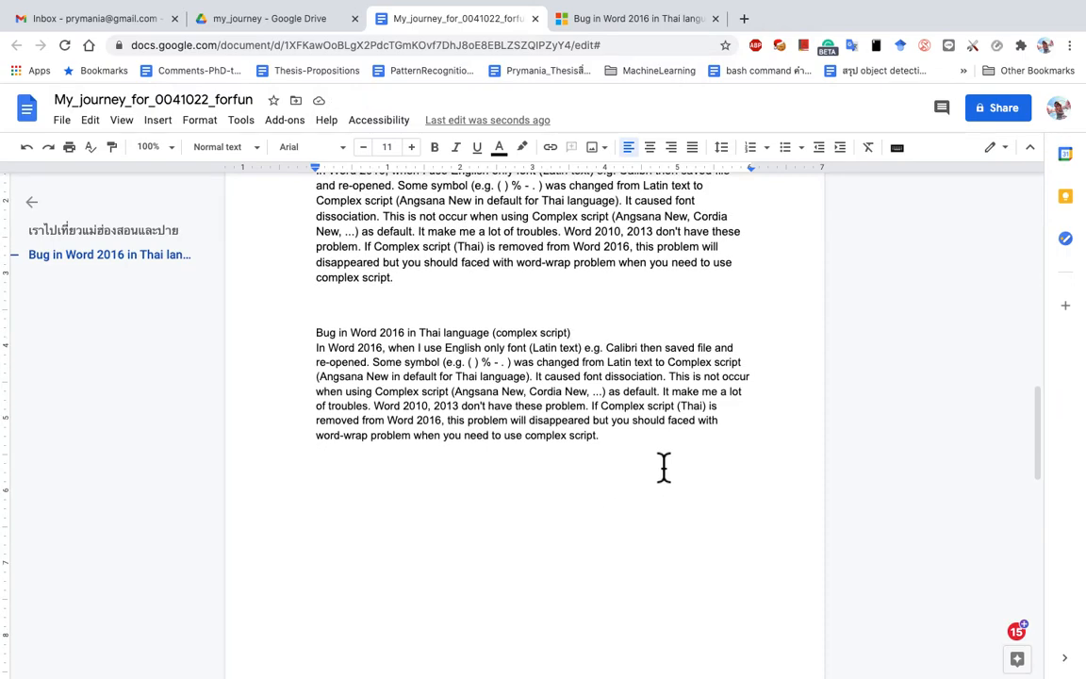
{"action": "key", "text": "ctrl+Return"}
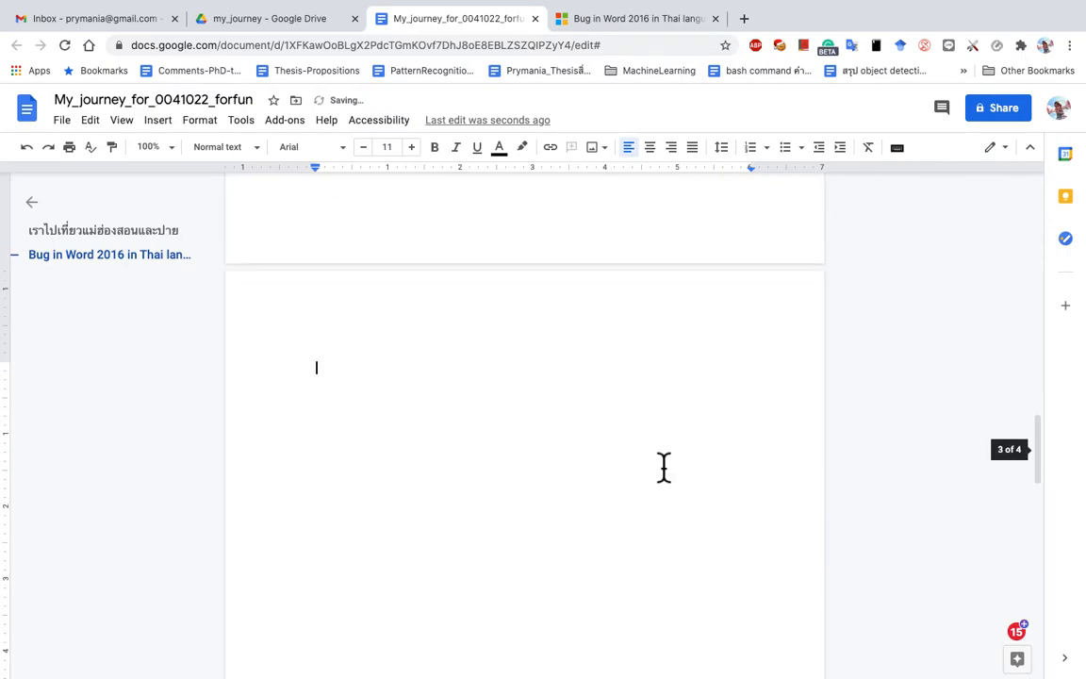
{"action": "left_click", "coordinate": [633, 19]}
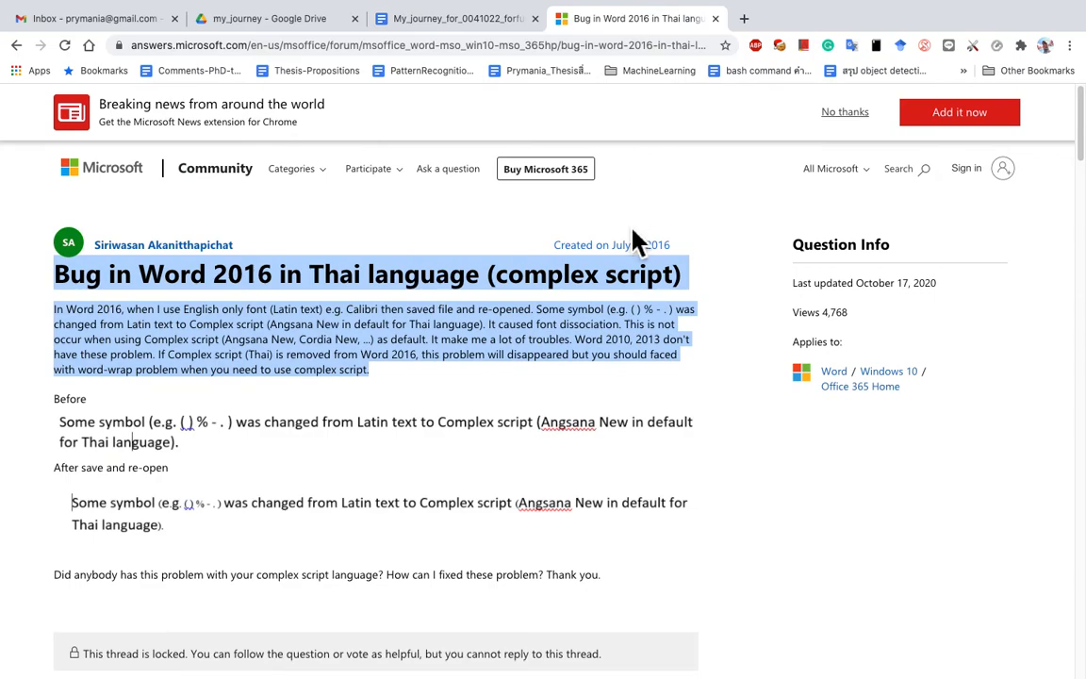
{"action": "left_click", "coordinate": [460, 21]}
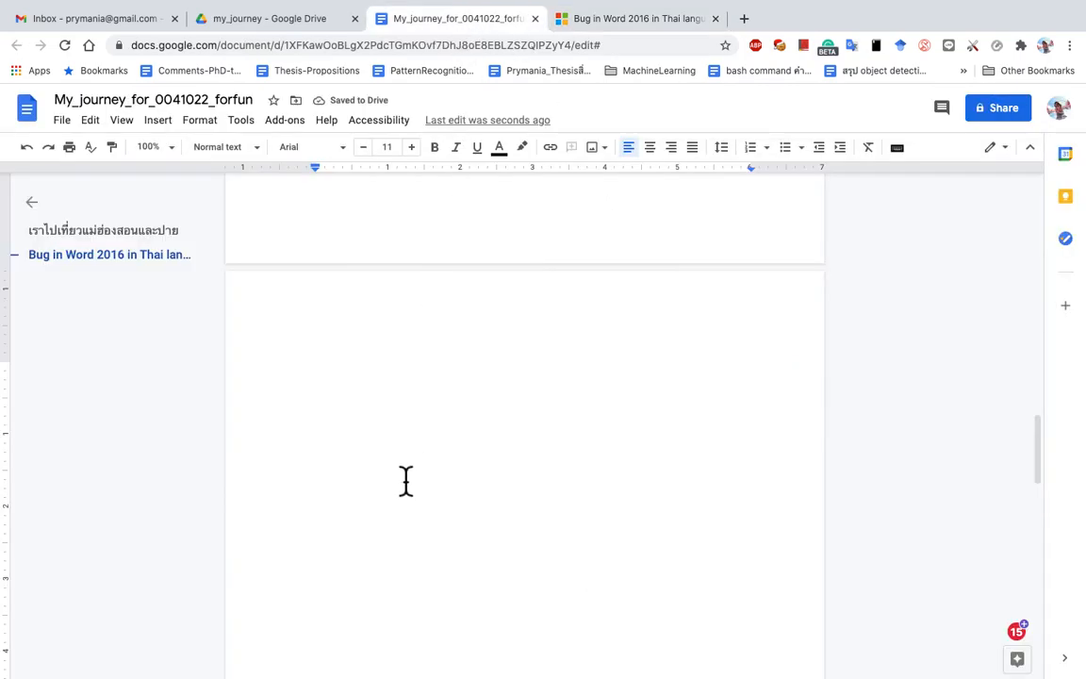
Step: Paste the article's heading and first paragraph with formatting, and confirm the title is Arial Heading 1
{"action": "key", "text": "super+v"}
{"action": "left_click", "coordinate": [405, 381]}
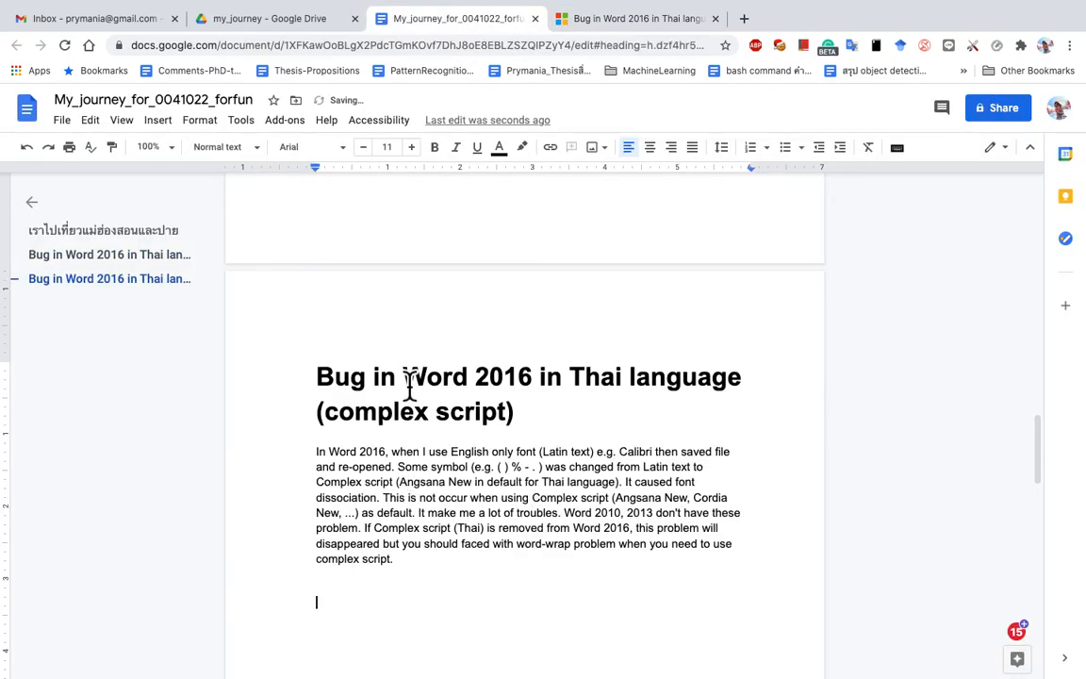
{"action": "left_click_drag", "start_coordinate": [316, 377], "coordinate": [516, 436]}
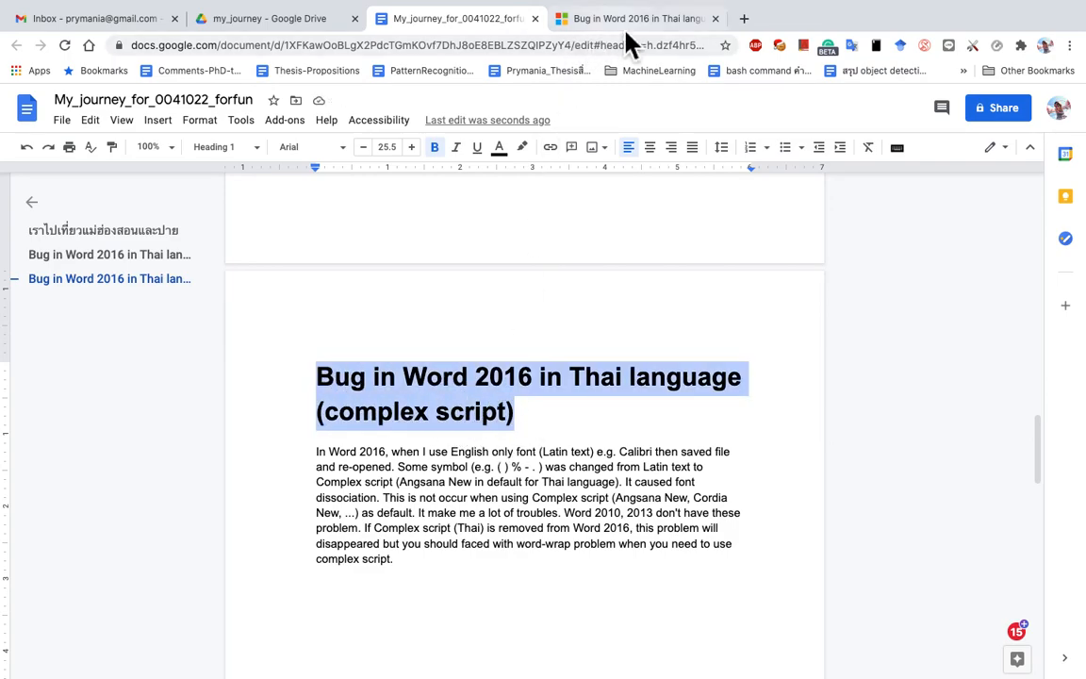
{"action": "left_click", "coordinate": [373, 611]}
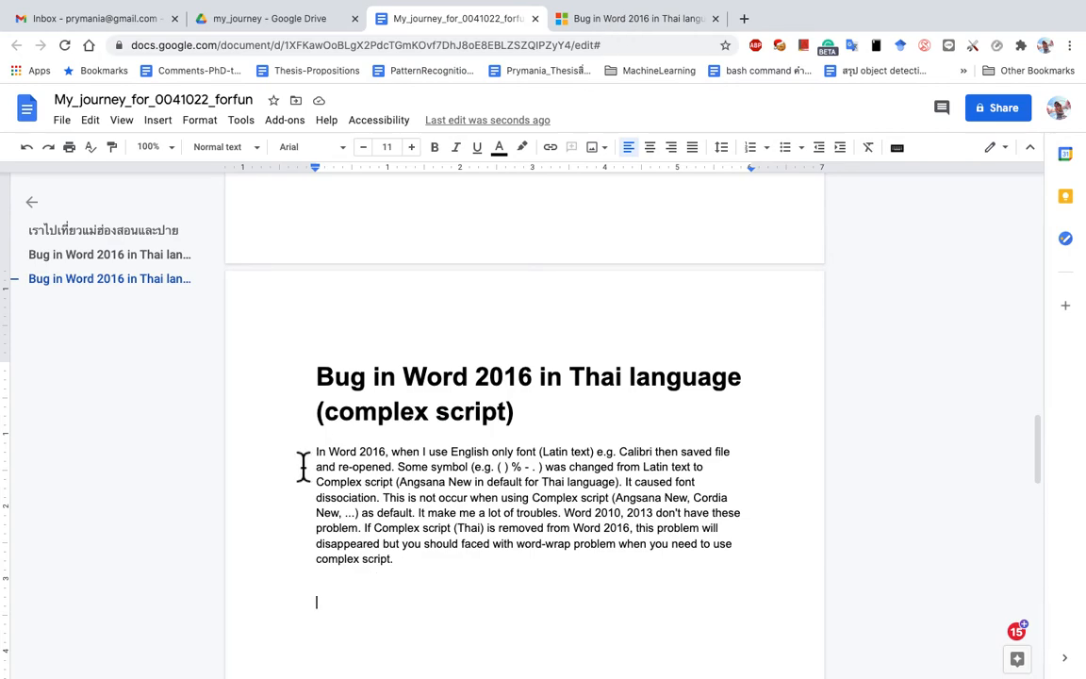
{"action": "left_click", "coordinate": [328, 382]}
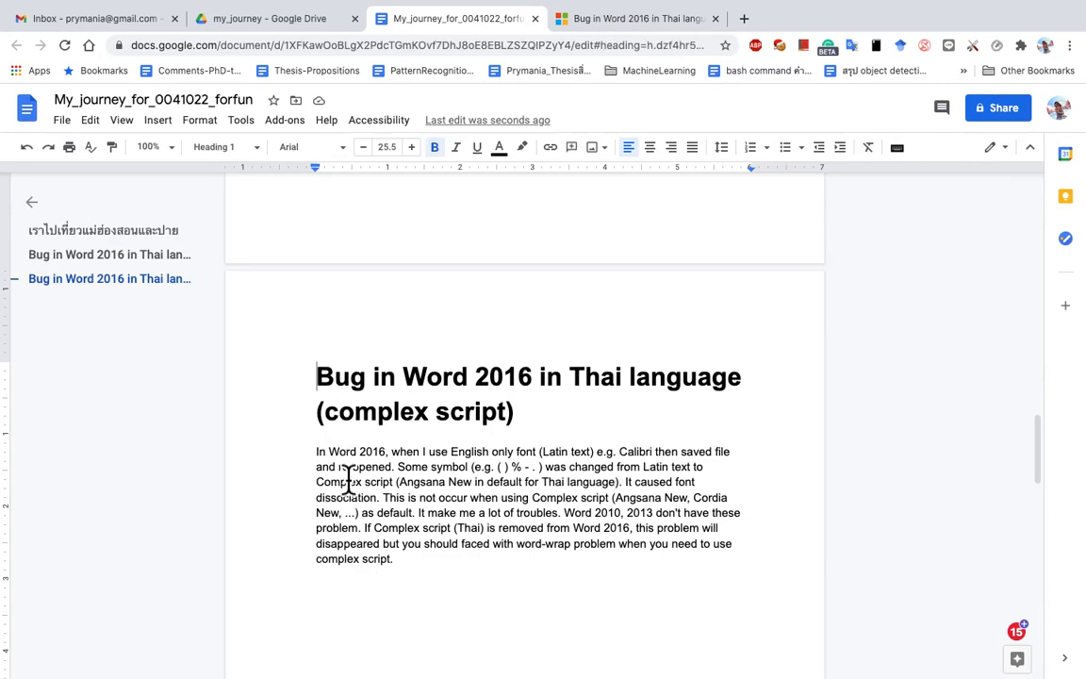
{"action": "left_click", "coordinate": [339, 616]}
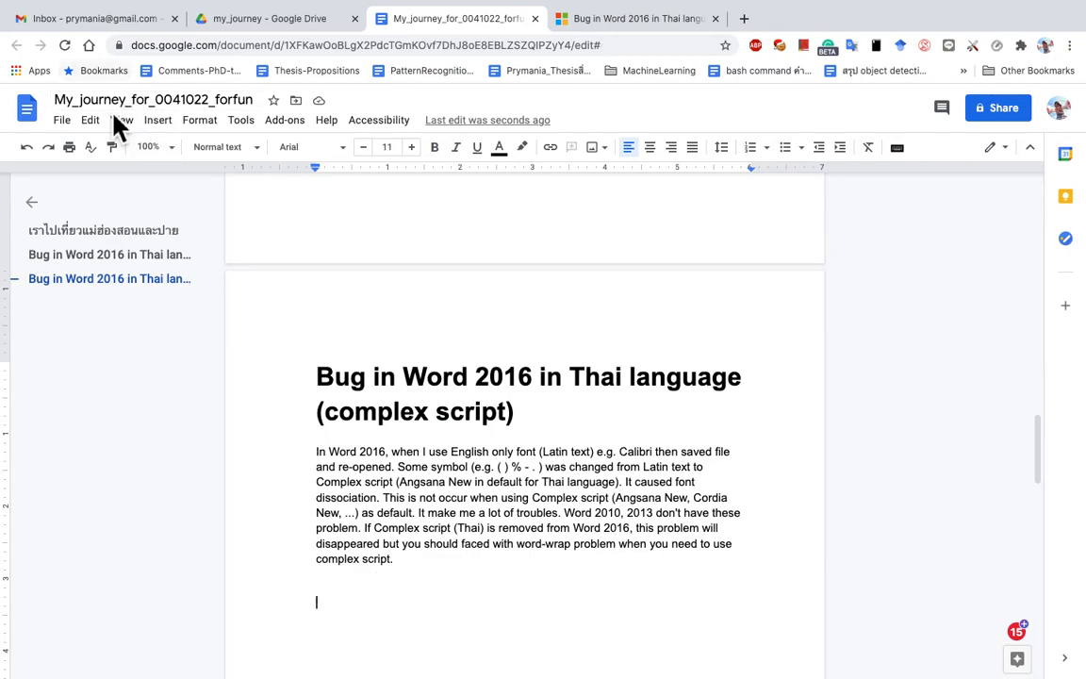
Step: Use Paste without formatting to add a plain-text copy of the article below, then select its heading line
{"action": "left_click", "coordinate": [90, 119]}
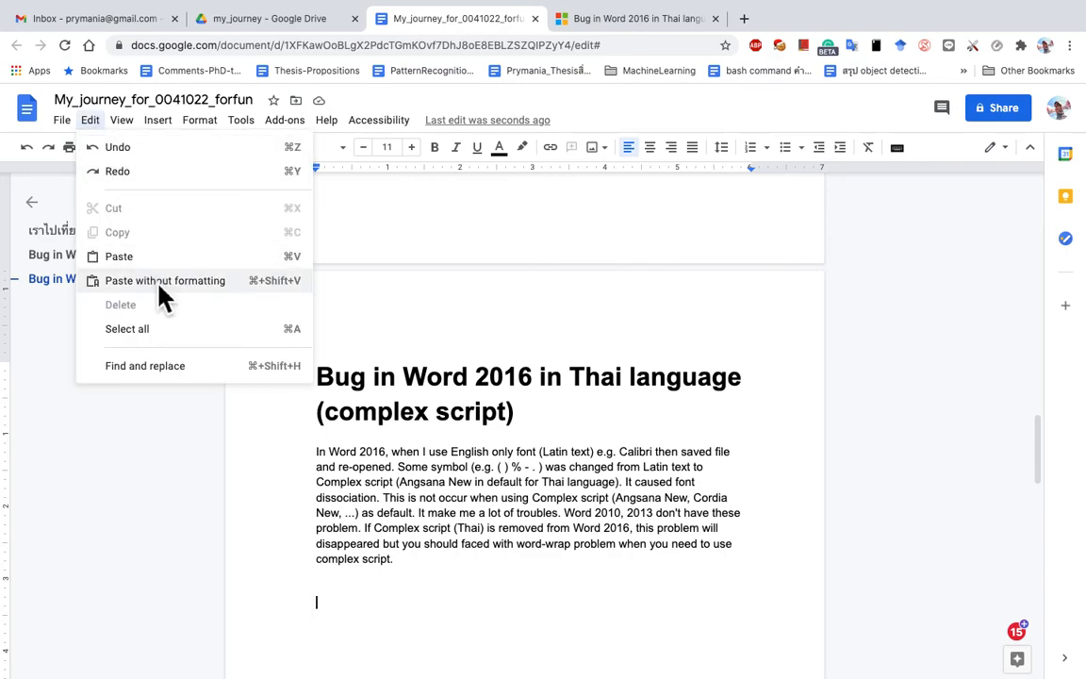
{"action": "left_click", "coordinate": [157, 281]}
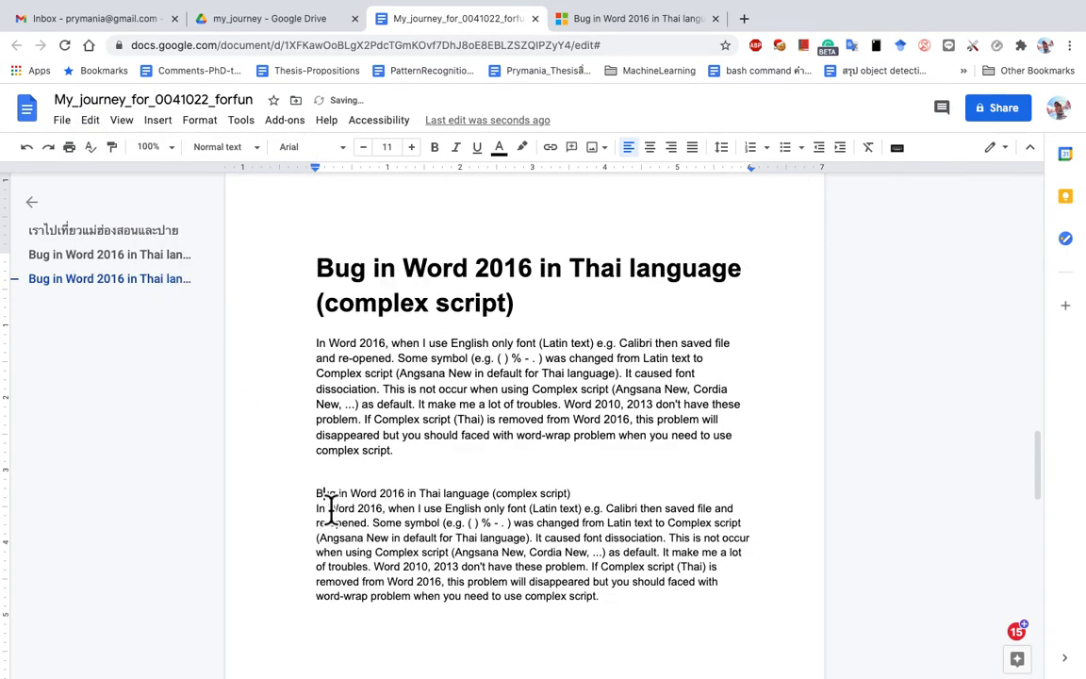
{"action": "left_click_drag", "start_coordinate": [621, 609], "coordinate": [318, 496]}
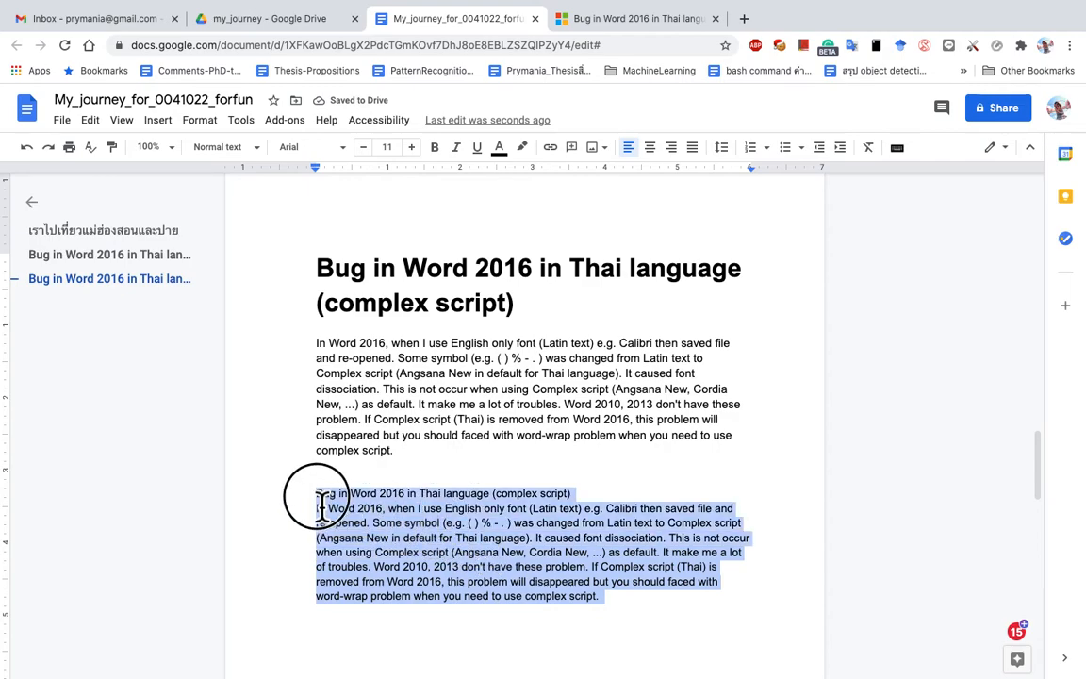
{"action": "left_click", "coordinate": [386, 505]}
{"action": "left_click_drag", "start_coordinate": [320, 501], "coordinate": [579, 497]}
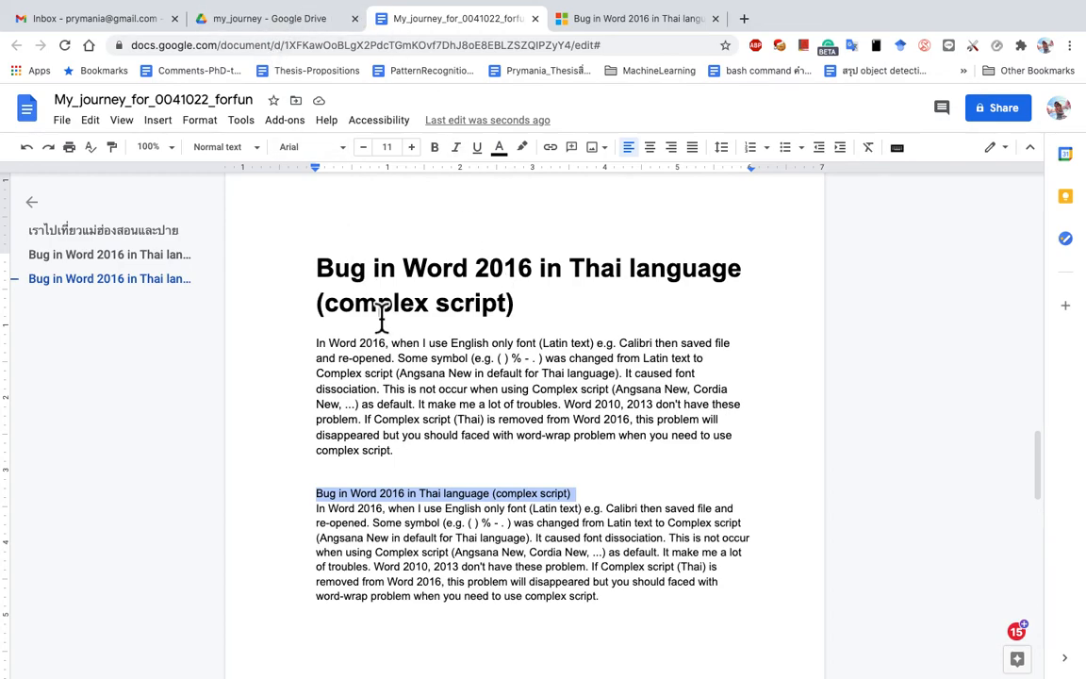
{"action": "left_click", "coordinate": [89, 121]}
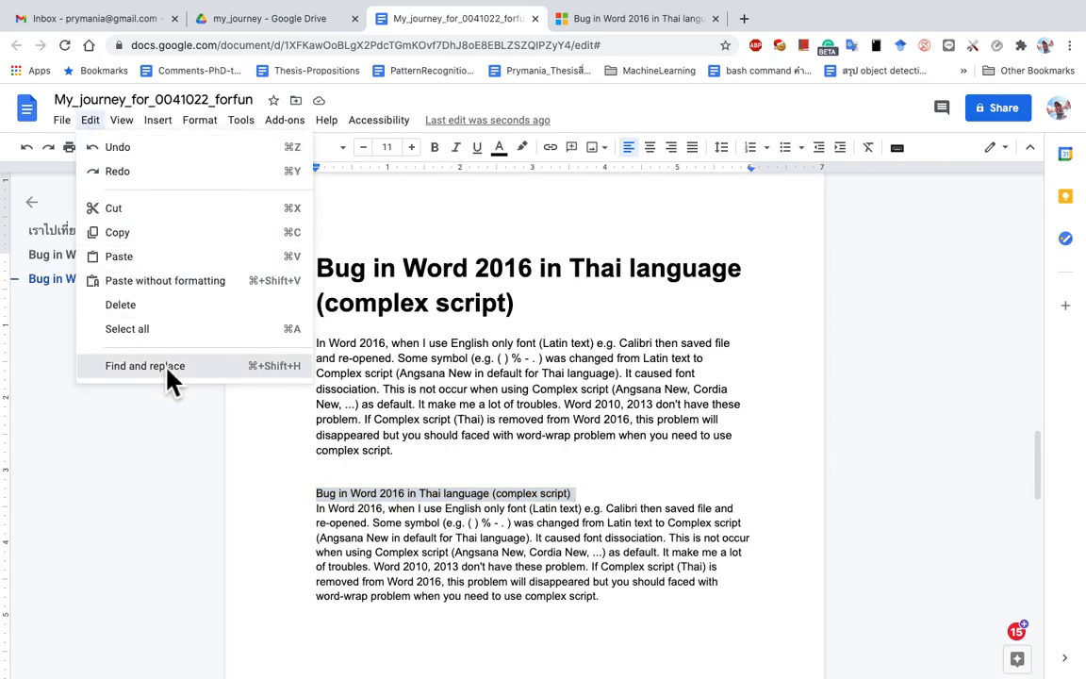
Step: Set up Find and replace to search for 2016 and replace it with 2017
{"action": "left_click", "coordinate": [169, 379]}
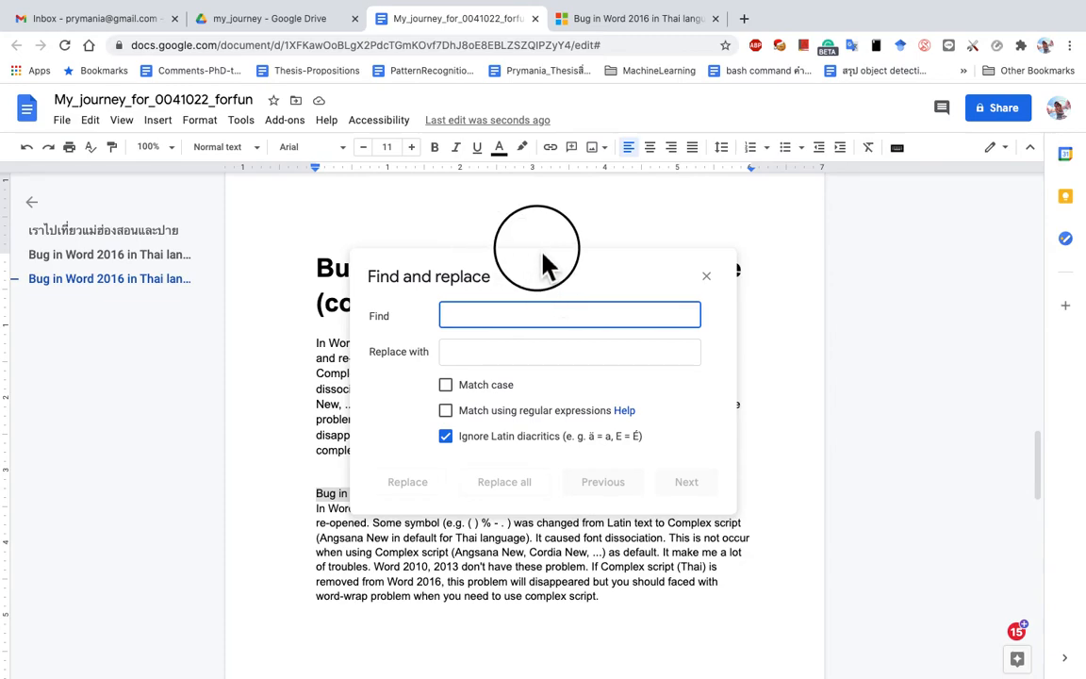
{"action": "left_click_drag", "start_coordinate": [543, 259], "coordinate": [754, 243]}
{"action": "type", "text": "2016"}
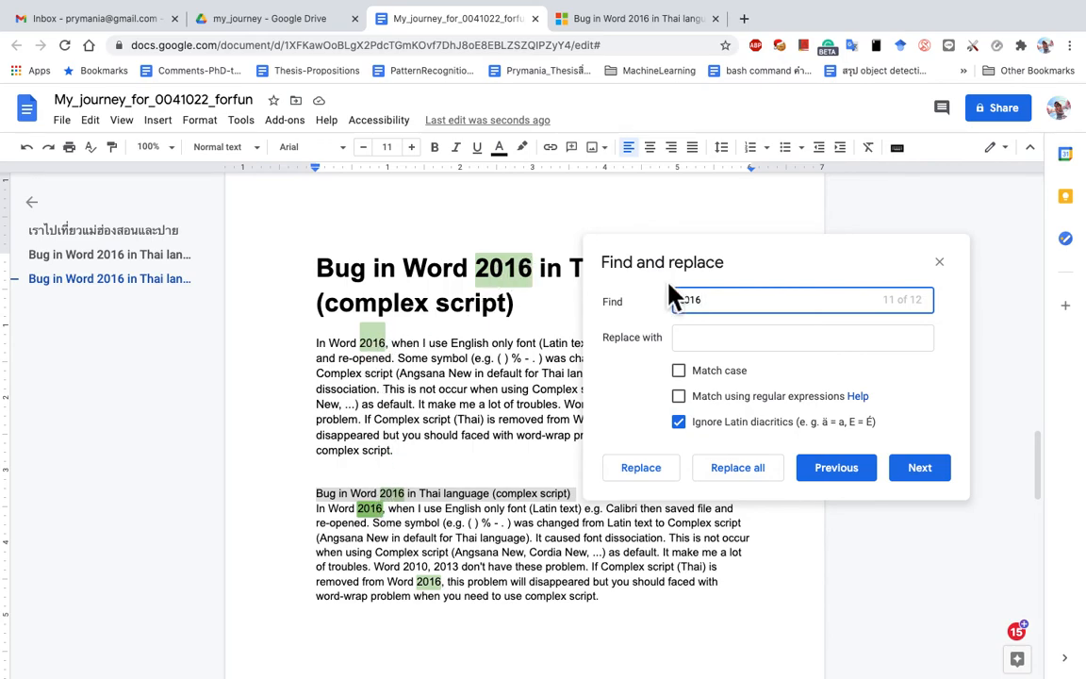
{"action": "left_click", "coordinate": [730, 340]}
{"action": "type", "text": "2017"}
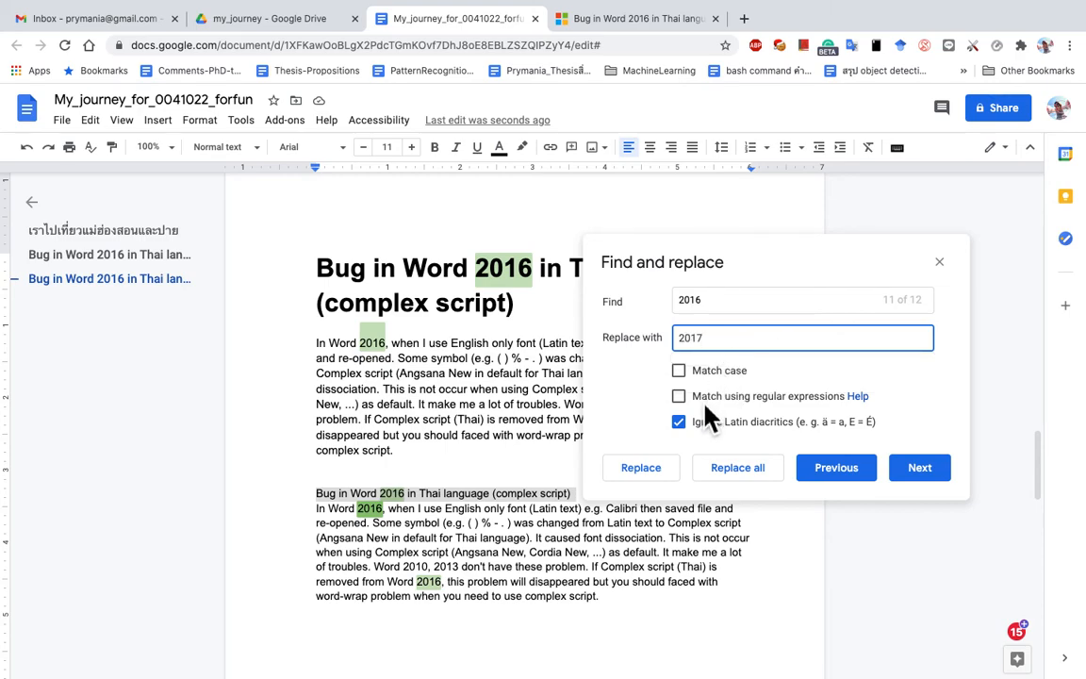
Step: Replace the first 2016 matches, including the heading's, with 2017 one at a time
{"action": "left_click", "coordinate": [639, 468]}
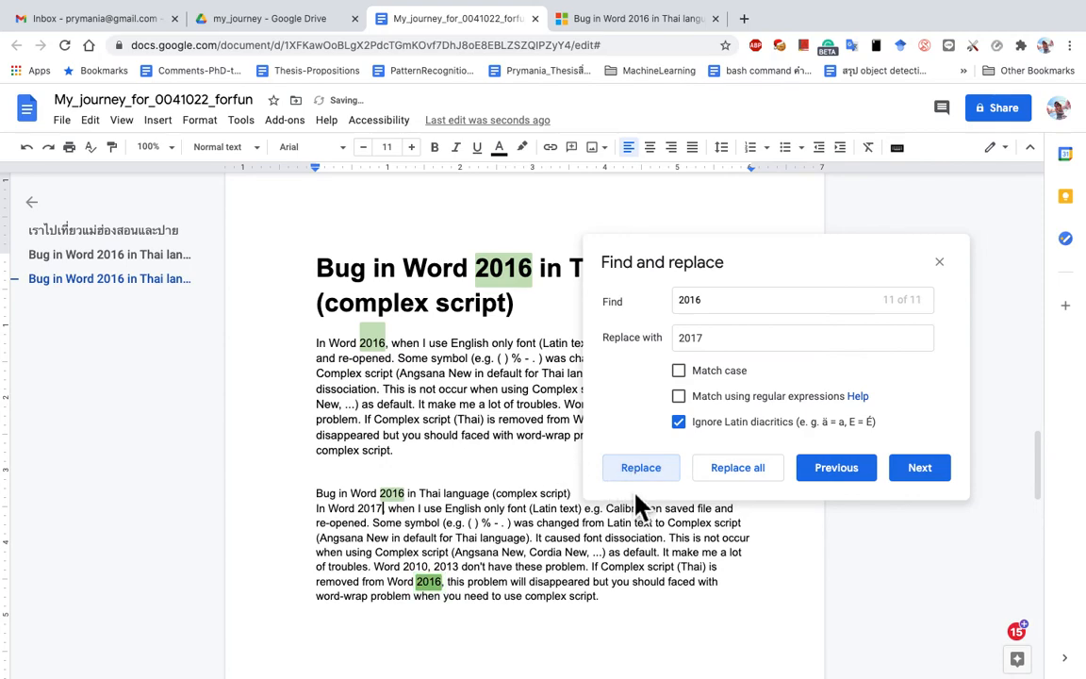
{"action": "double_click", "coordinate": [384, 513]}
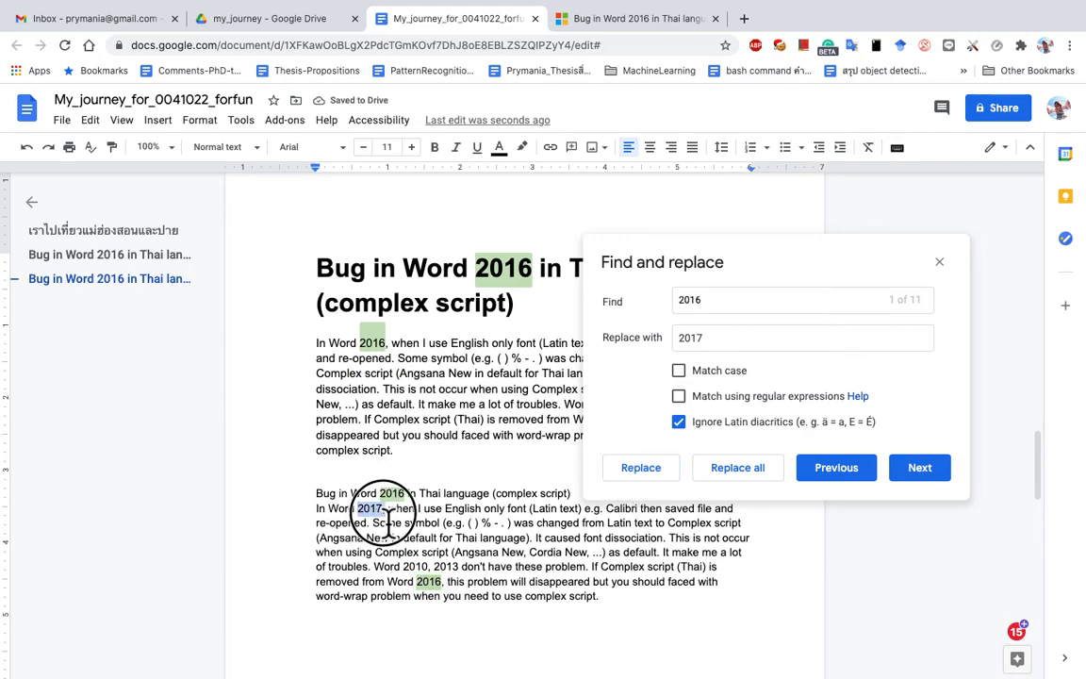
{"action": "left_click", "coordinate": [377, 515]}
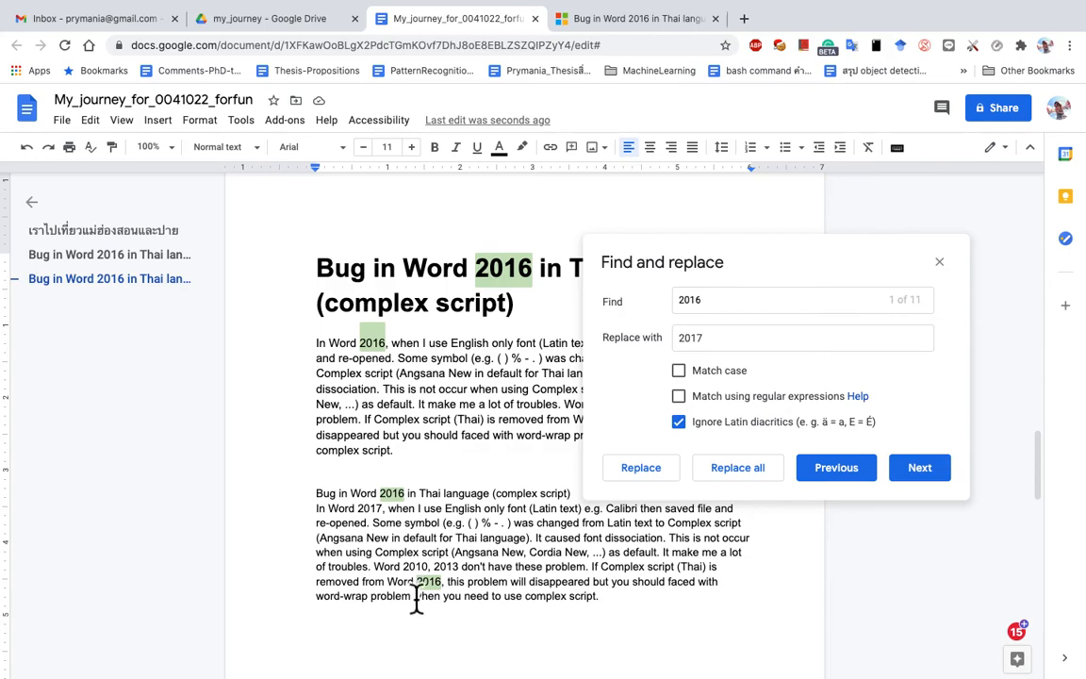
{"action": "left_click", "coordinate": [650, 471]}
{"action": "left_click", "coordinate": [639, 469]}
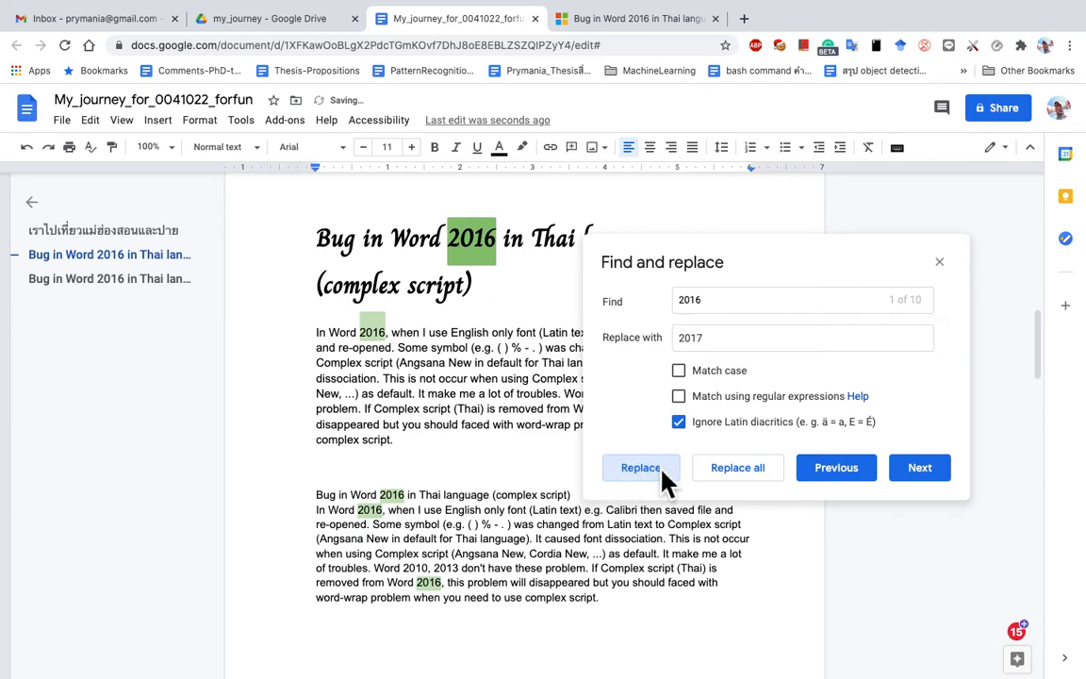
{"action": "left_click", "coordinate": [650, 481]}
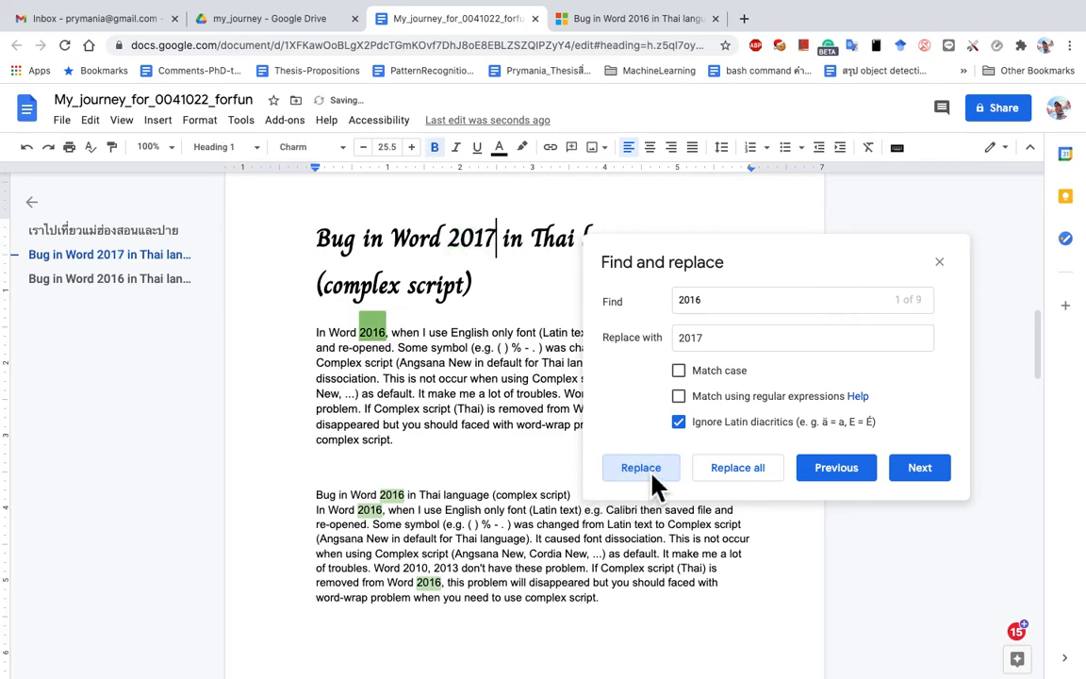
Step: Replace the remaining body-text 2016s with 2017, finishing with Replace all
{"action": "left_click", "coordinate": [426, 584]}
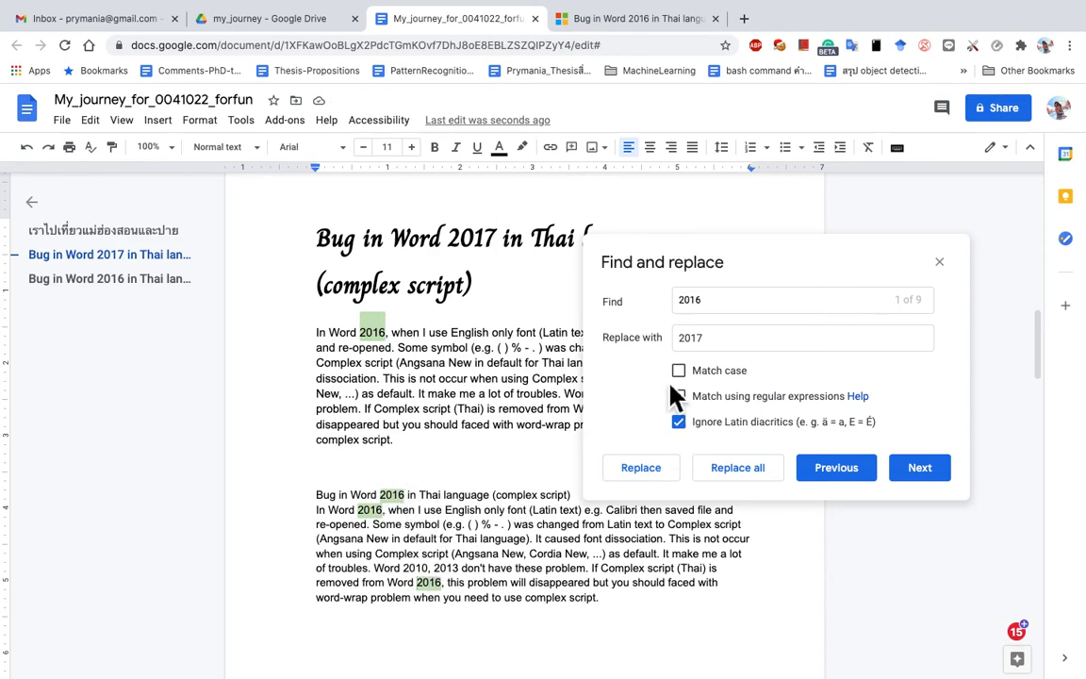
{"action": "left_click", "coordinate": [655, 473]}
{"action": "left_click", "coordinate": [641, 468]}
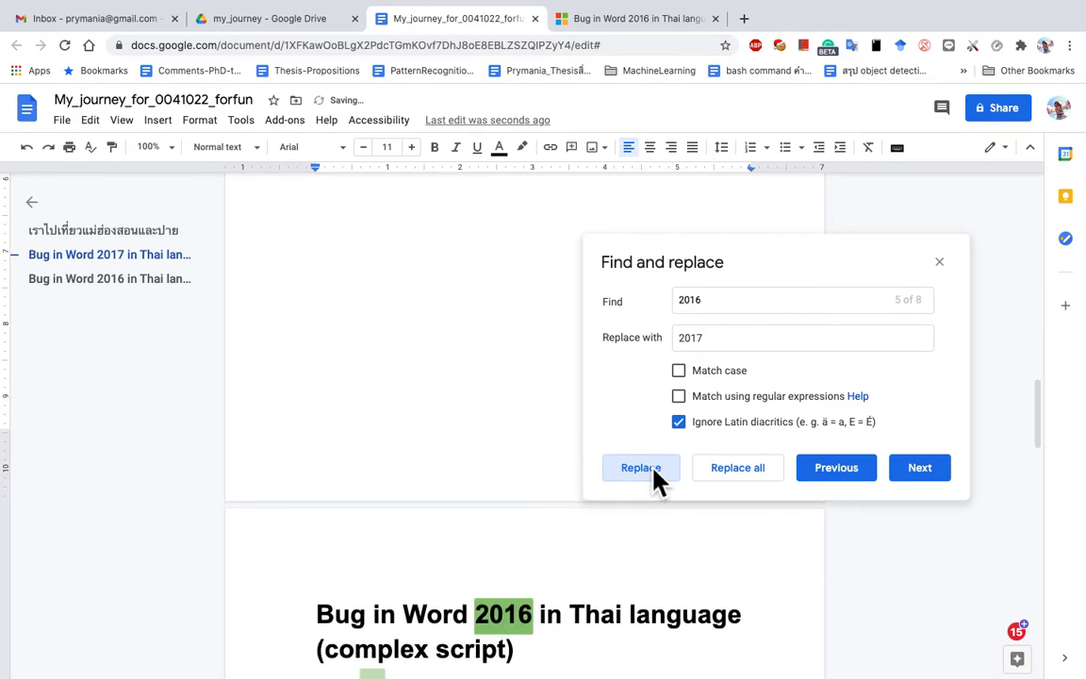
{"action": "left_click", "coordinate": [640, 468]}
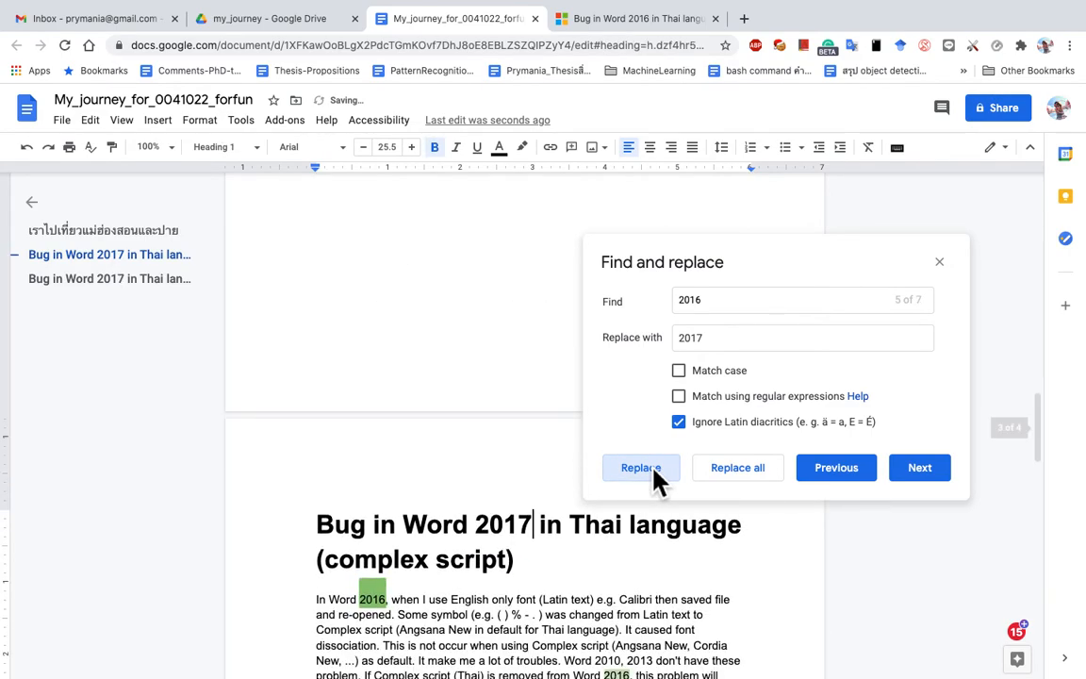
{"action": "left_click", "coordinate": [657, 476]}
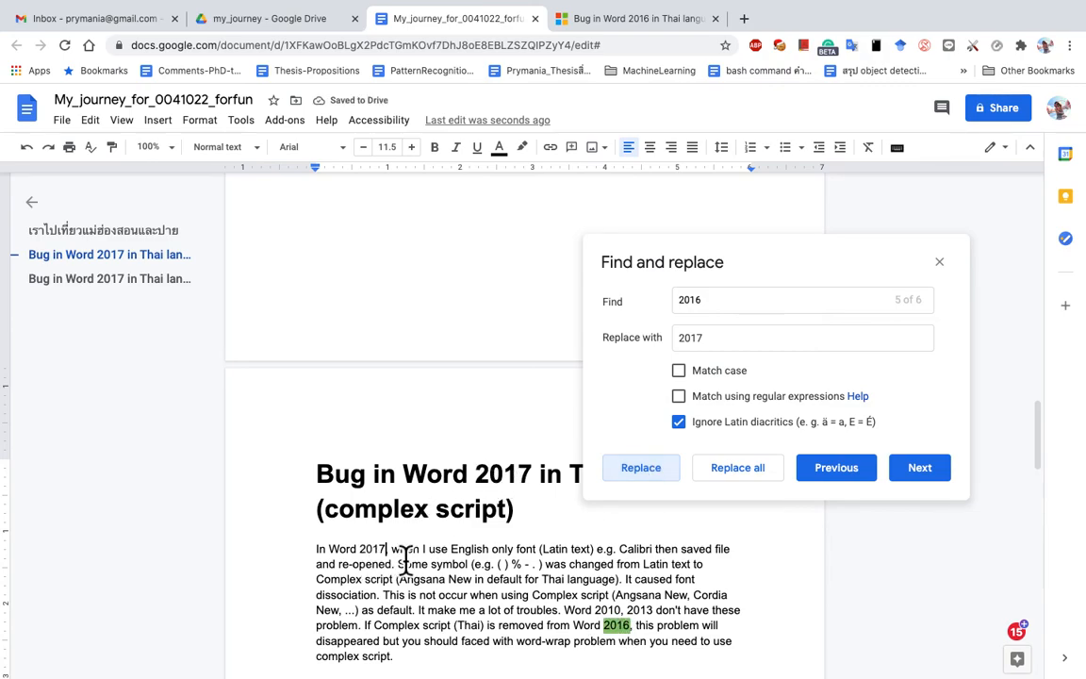
{"action": "left_click", "coordinate": [762, 487]}
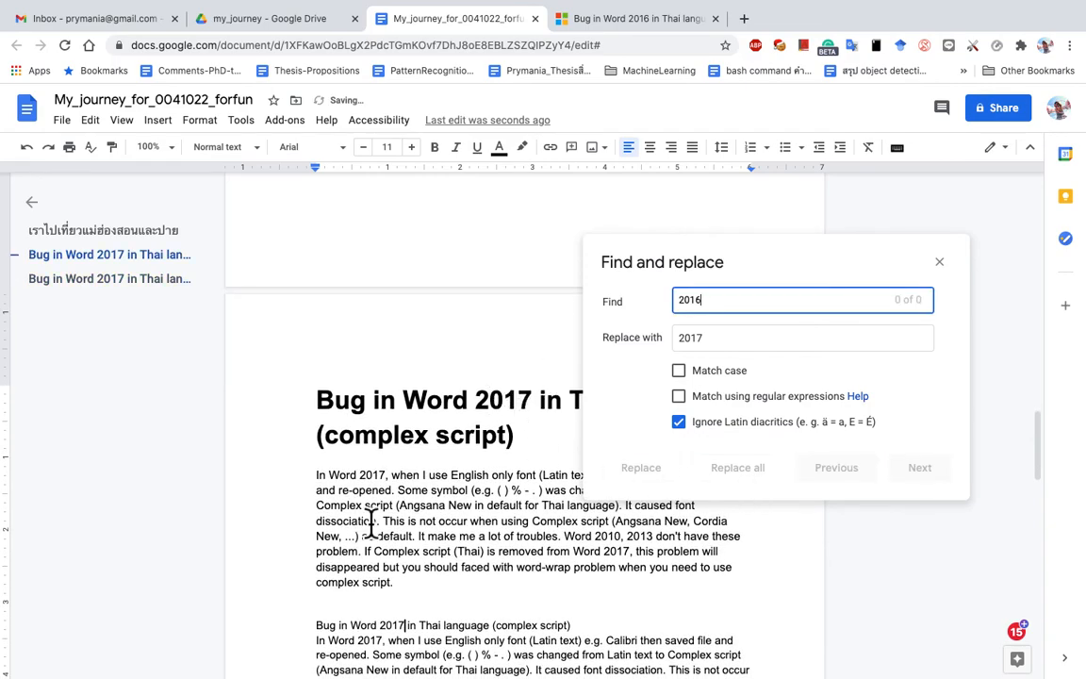
{"action": "scroll", "coordinate": [371, 522], "scroll_direction": "down", "scroll_amount": 2}
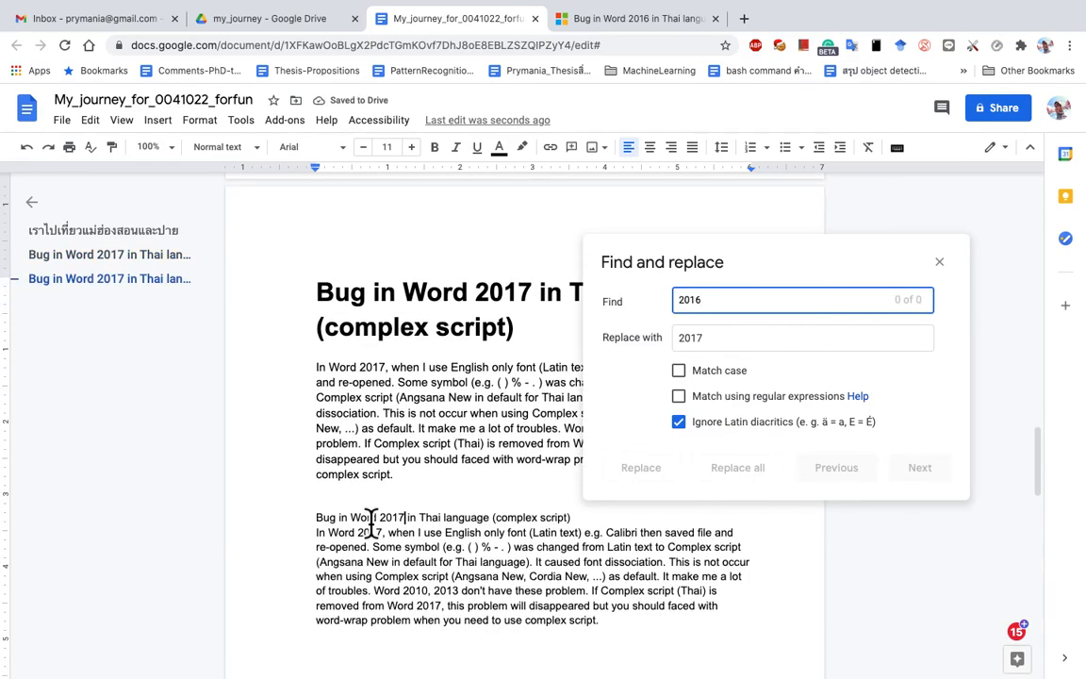
{"action": "left_click", "coordinate": [431, 618]}
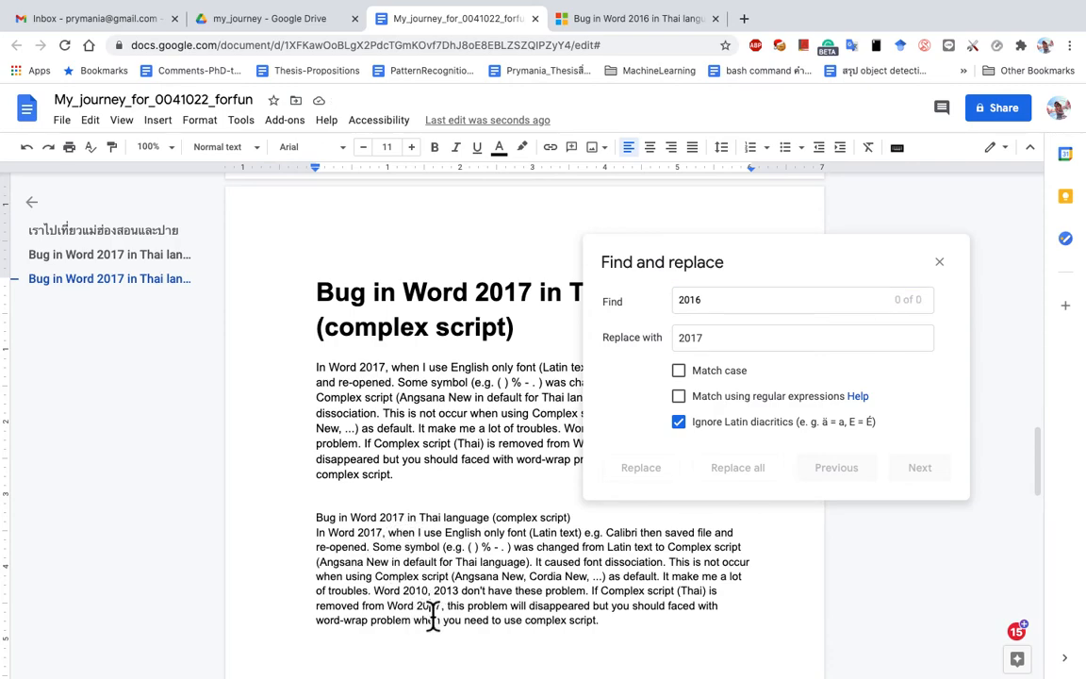
Step: Select all document text with Ctrl+A and justify it, after trying center and right alignment
{"action": "left_click", "coordinate": [939, 262]}
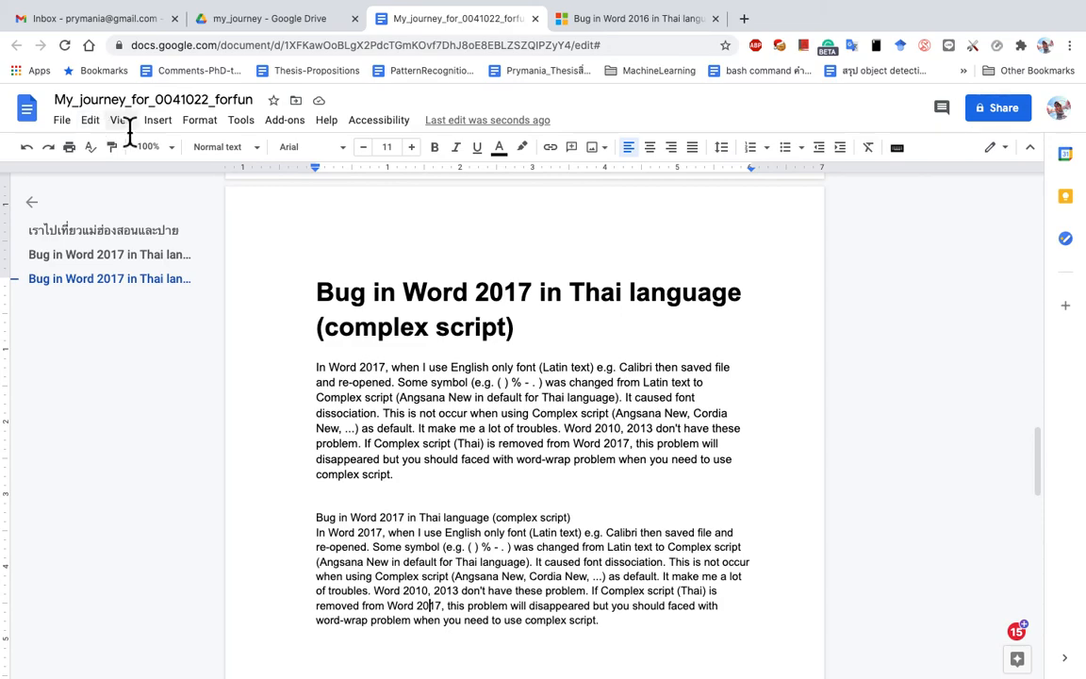
{"action": "left_click", "coordinate": [123, 120]}
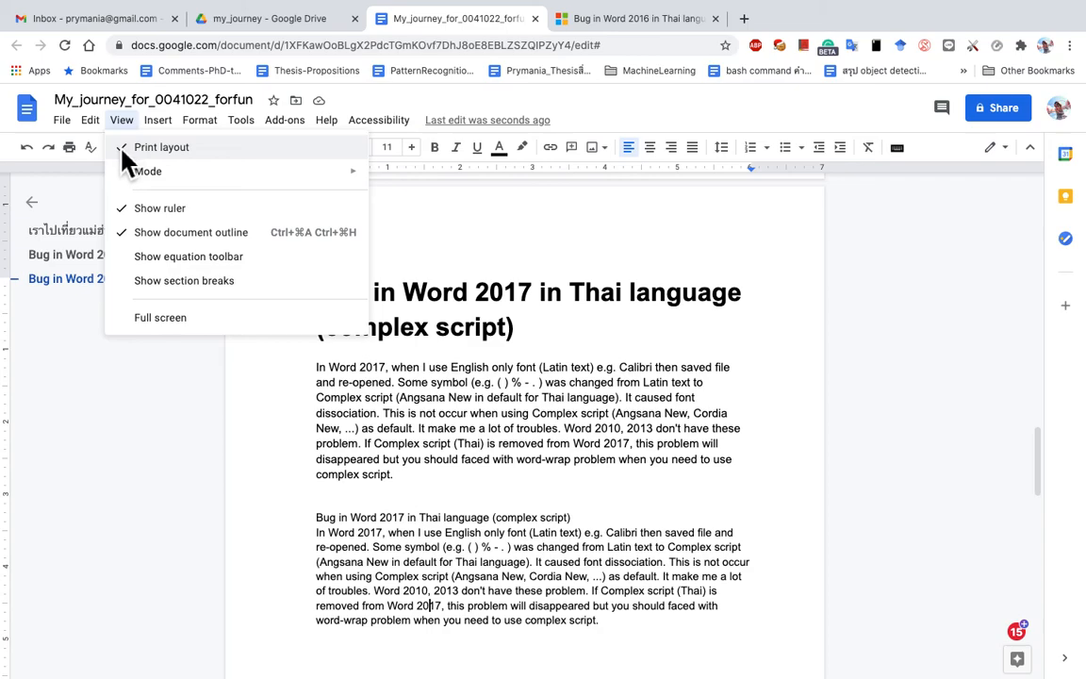
{"action": "mouse_move", "coordinate": [89, 130]}
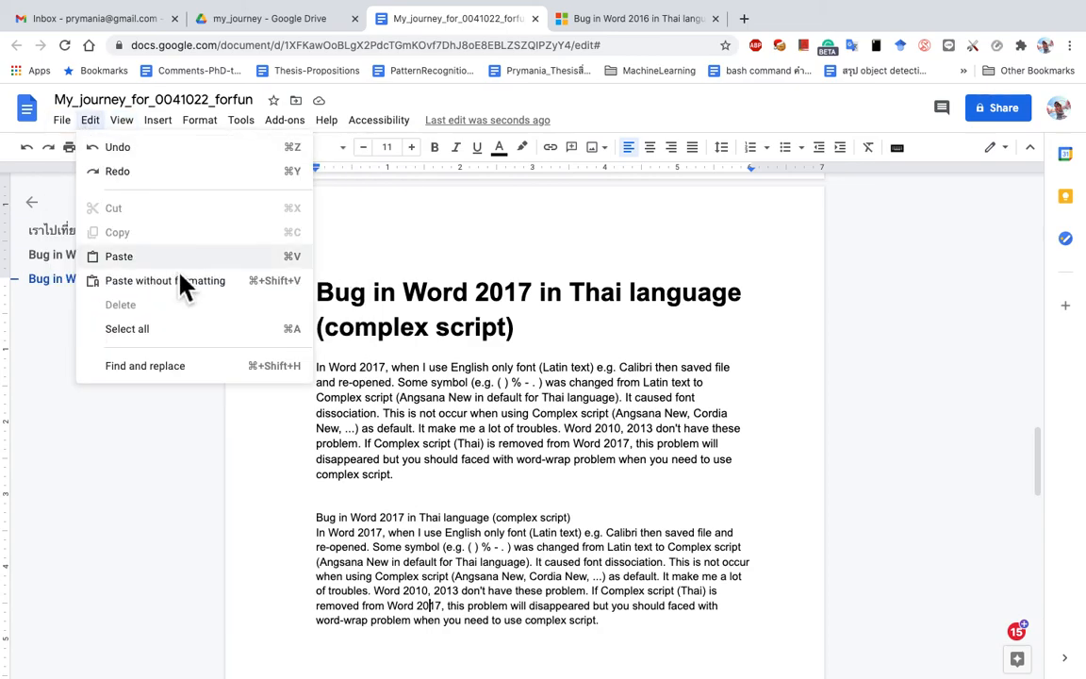
{"action": "left_click", "coordinate": [438, 396]}
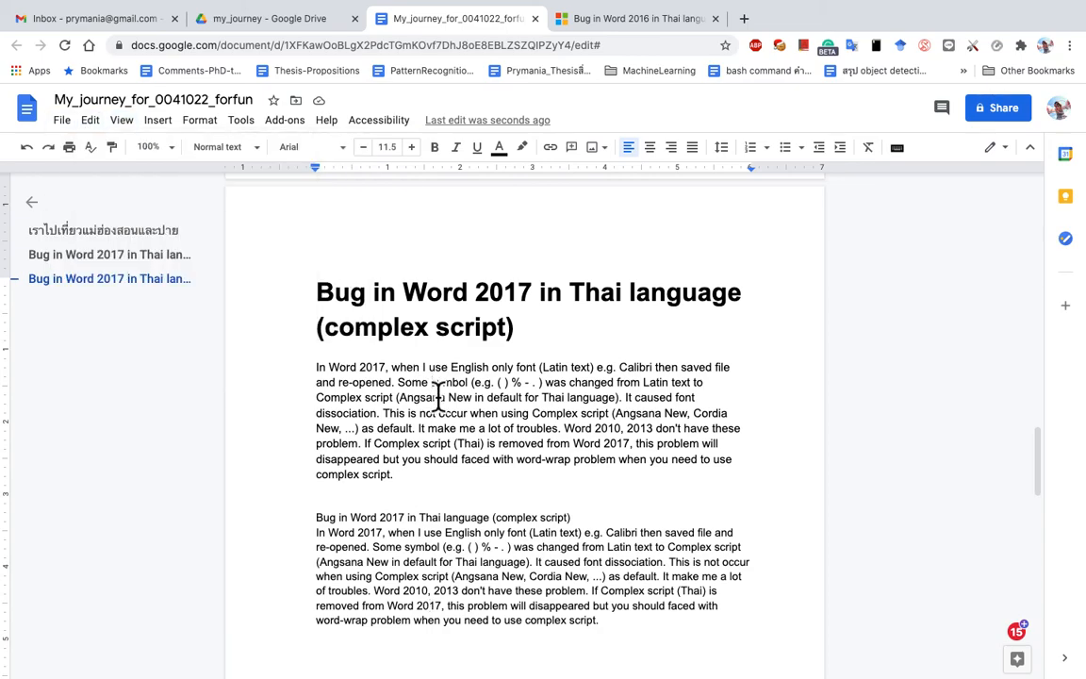
{"action": "key", "text": "ctrl+a"}
{"action": "scroll", "coordinate": [527, 396], "scroll_direction": "down", "scroll_amount": 2}
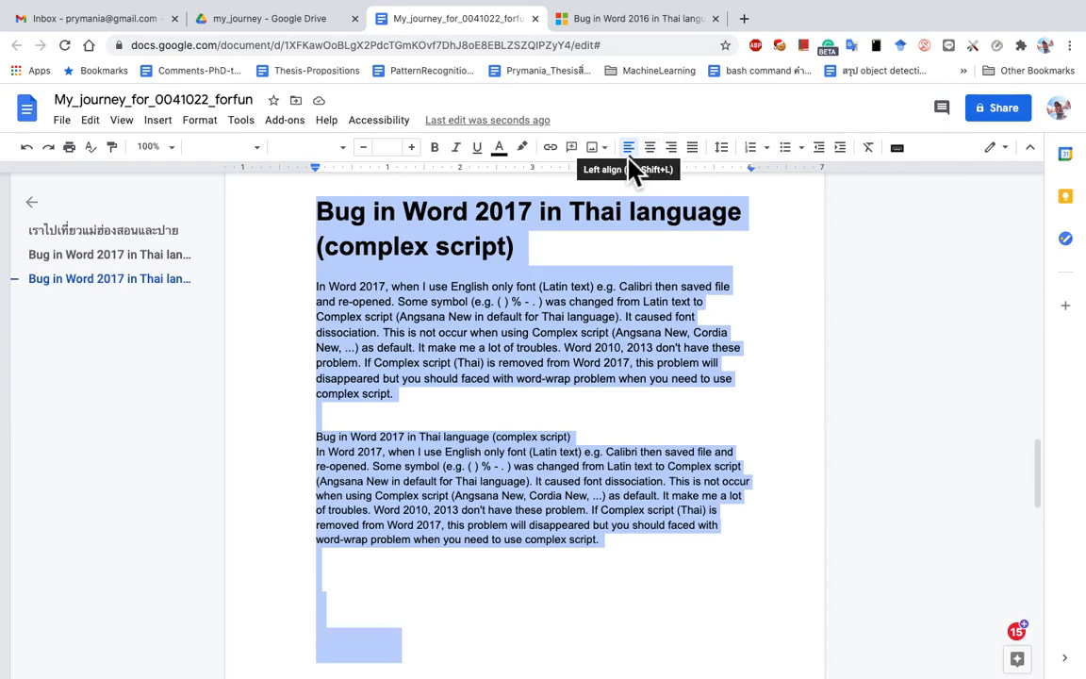
{"action": "left_click", "coordinate": [653, 153]}
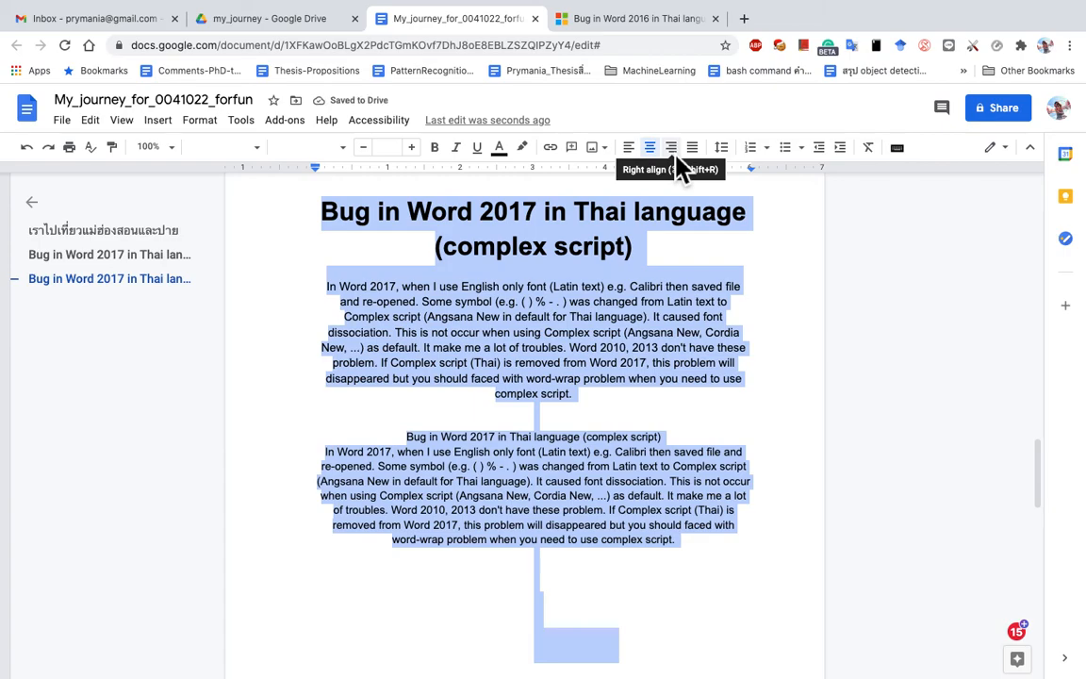
{"action": "left_click", "coordinate": [675, 154]}
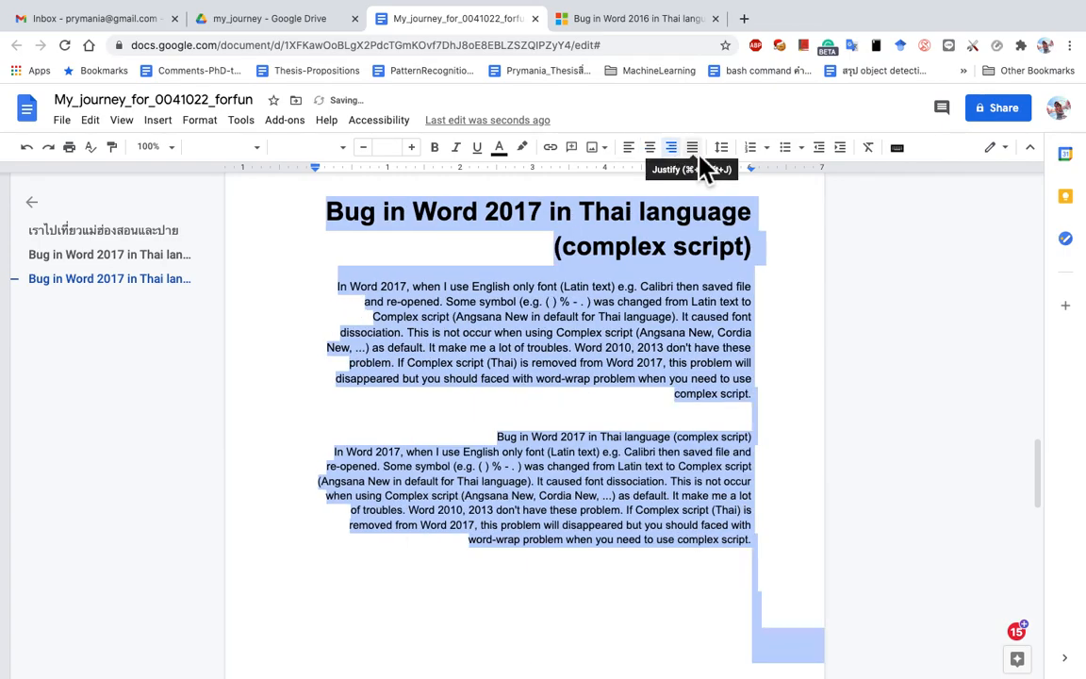
{"action": "left_click", "coordinate": [695, 151]}
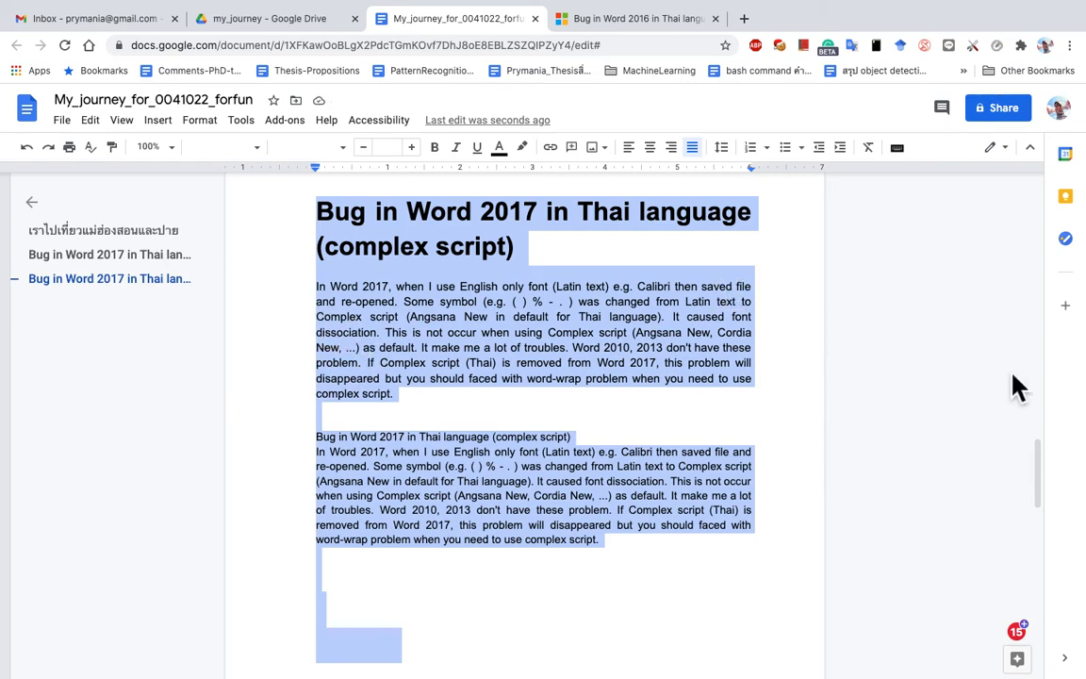
{"action": "left_click", "coordinate": [130, 126]}
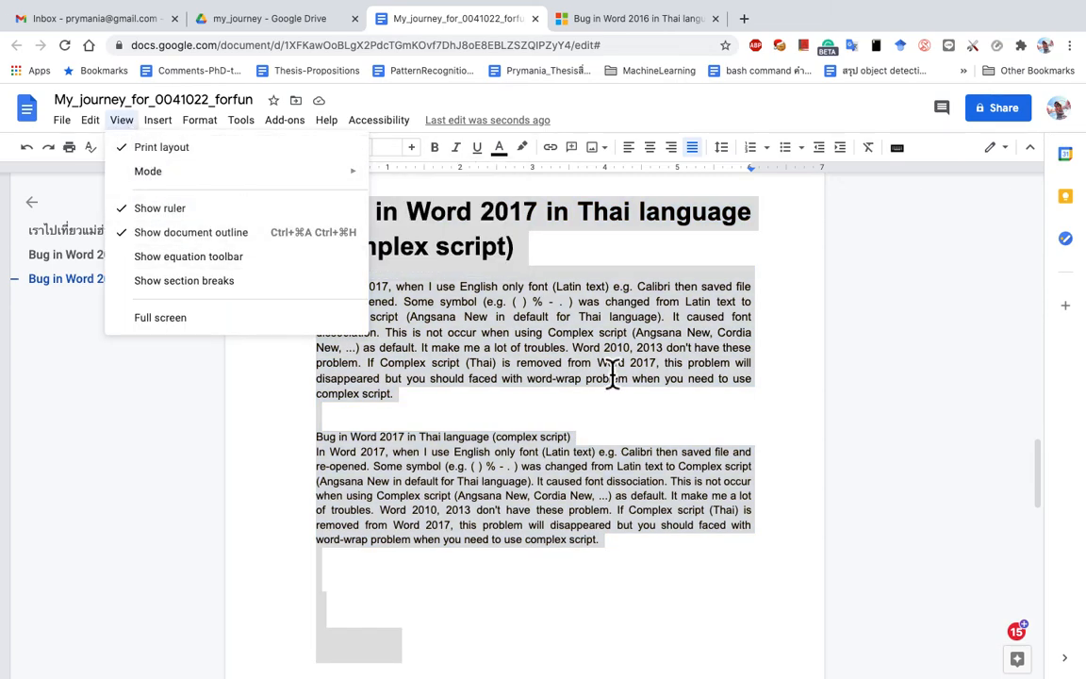
Step: Turn the ruler off and back on from the View menu
{"action": "scroll", "coordinate": [543, 386], "scroll_direction": "up", "scroll_amount": 5}
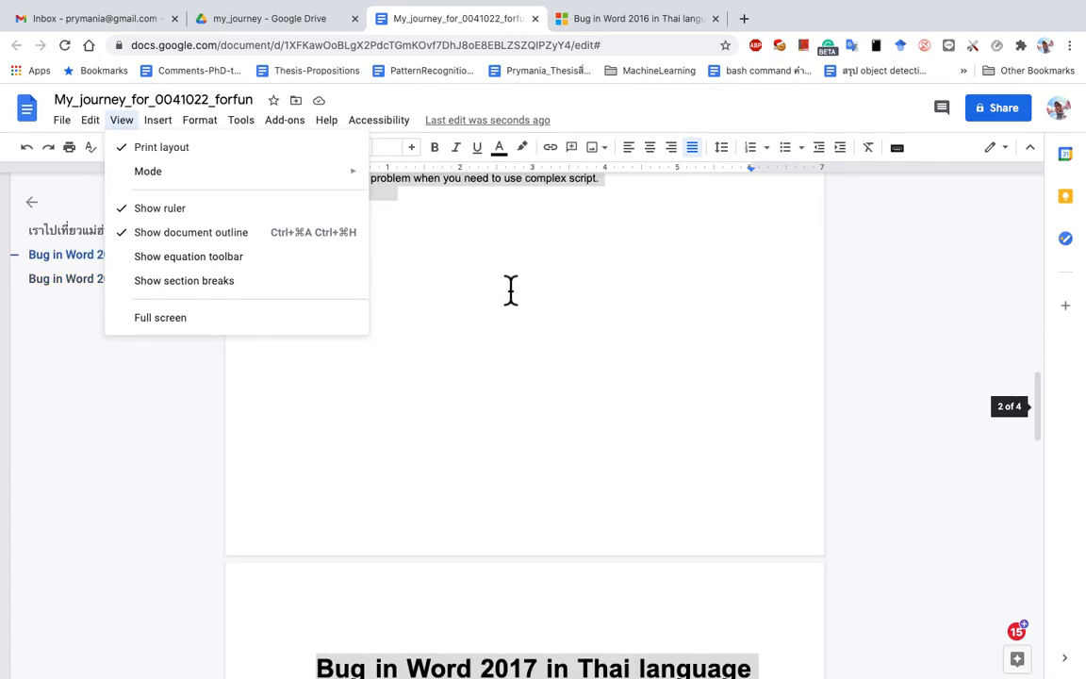
{"action": "left_click", "coordinate": [403, 213]}
{"action": "left_click", "coordinate": [131, 127]}
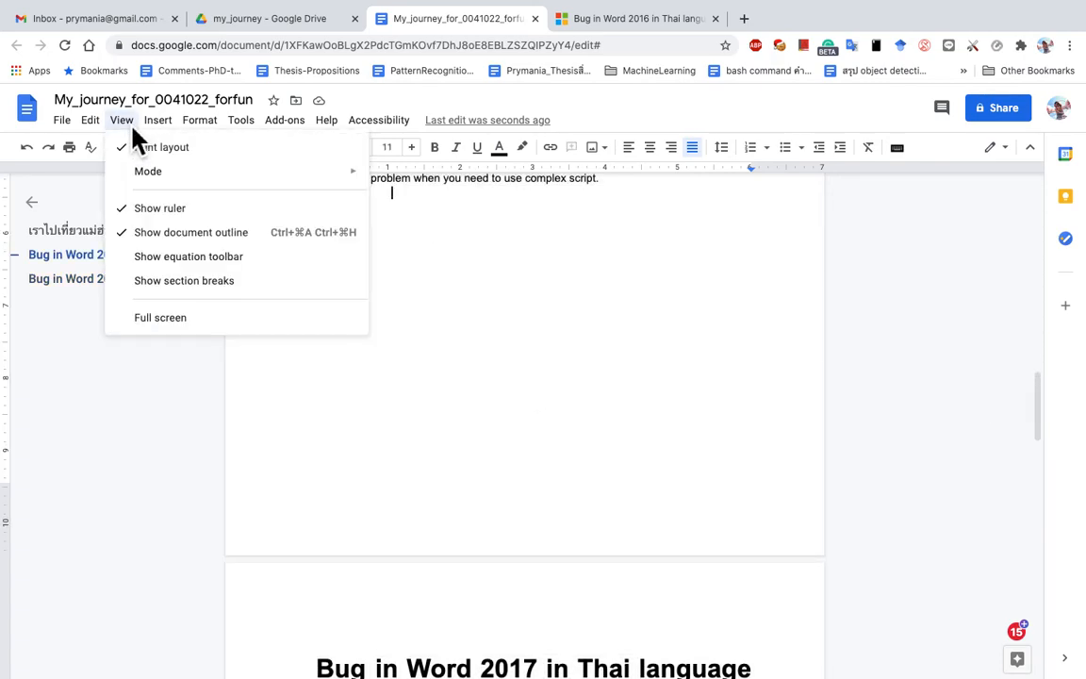
{"action": "left_click", "coordinate": [145, 210]}
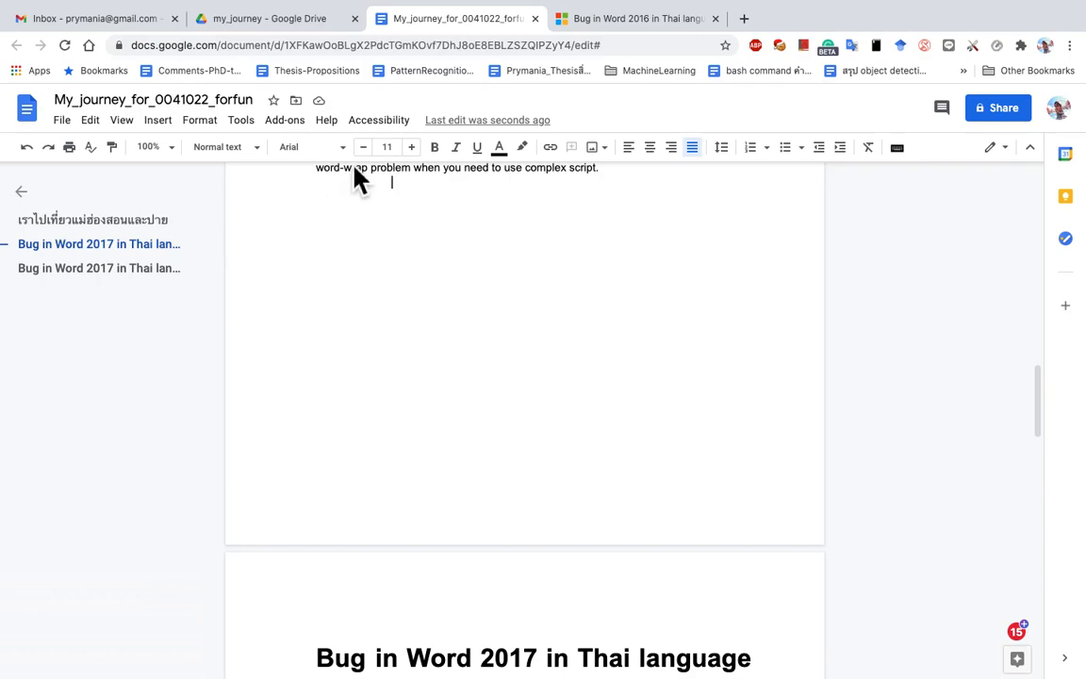
{"action": "left_click", "coordinate": [121, 120]}
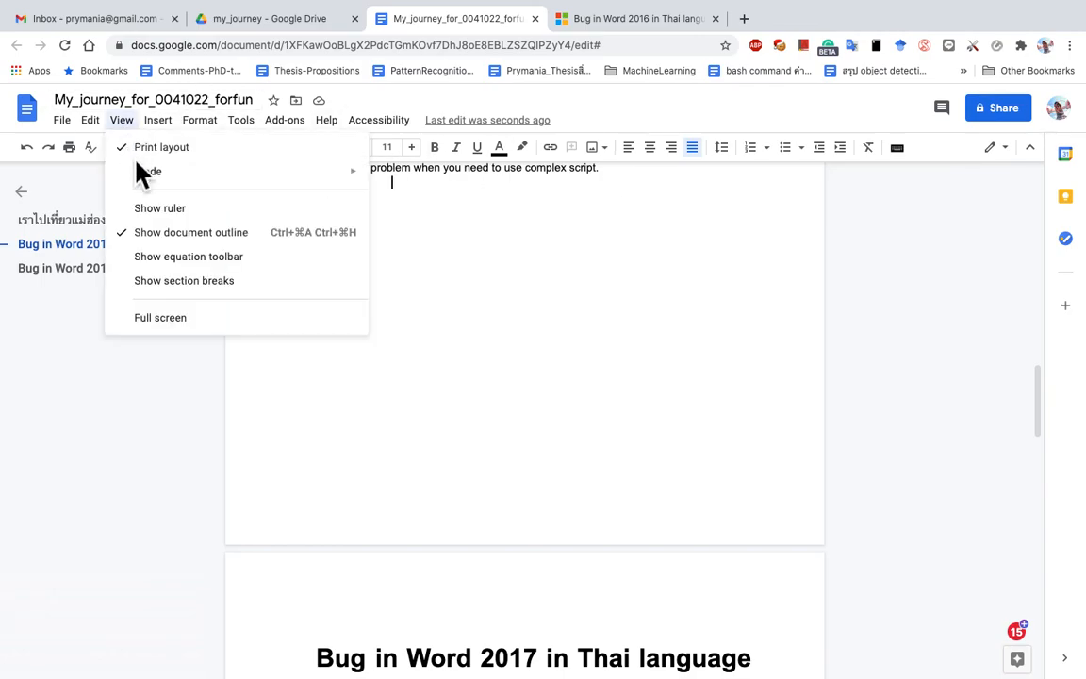
{"action": "left_click", "coordinate": [156, 211]}
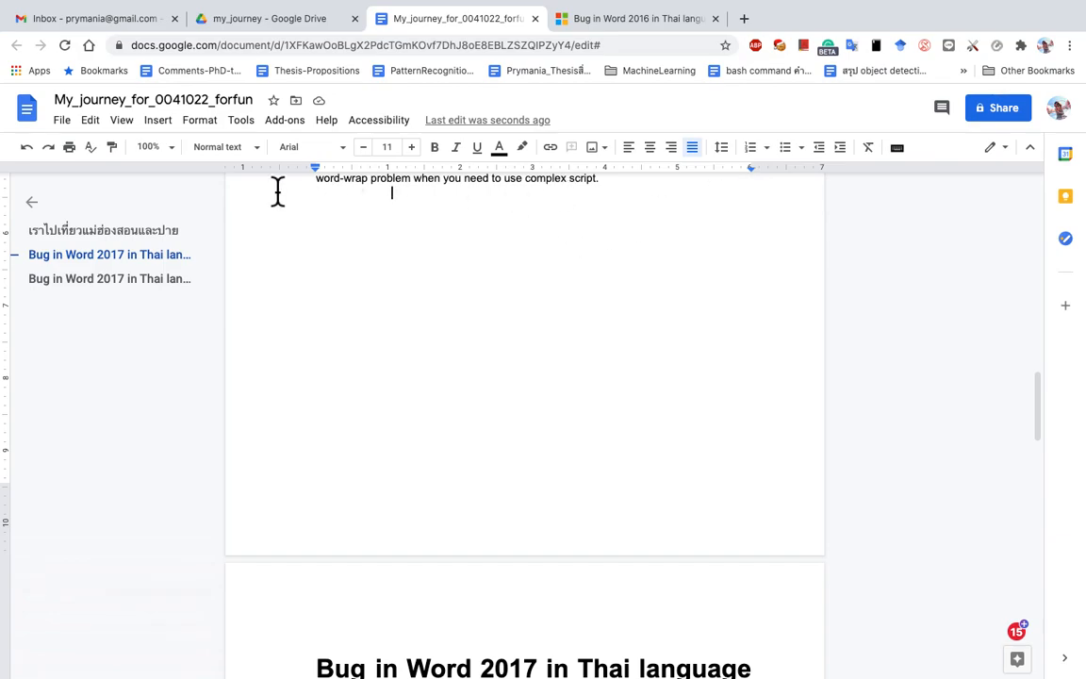
Step: Drag the first-line indent to about 0.65 inch and back to 0, then hide the document outline
{"action": "scroll", "coordinate": [325, 189], "scroll_direction": "up", "scroll_amount": 1}
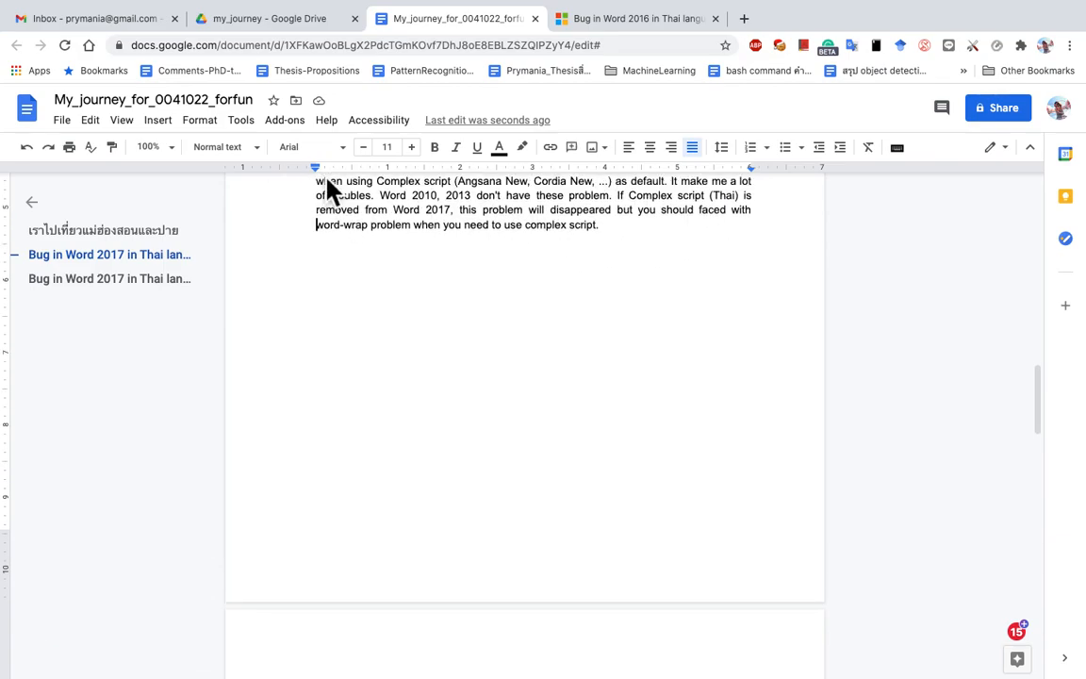
{"action": "left_click_drag", "start_coordinate": [316, 168], "coordinate": [362, 171]}
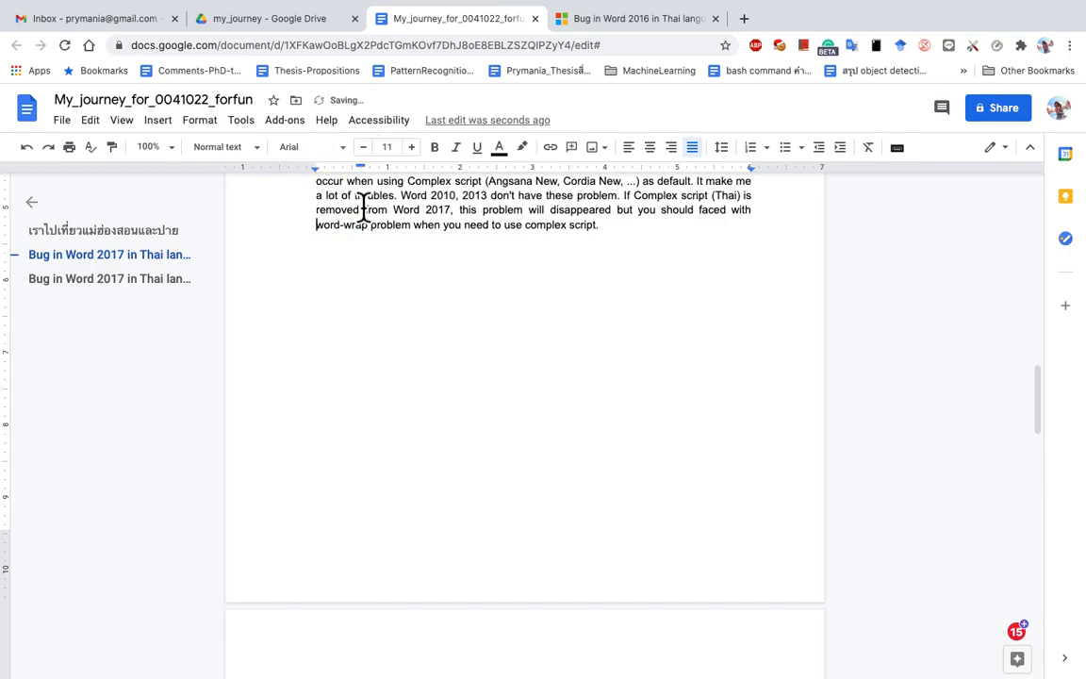
{"action": "scroll", "coordinate": [363, 200], "scroll_direction": "up", "scroll_amount": 2}
{"action": "left_click_drag", "start_coordinate": [361, 168], "coordinate": [319, 173]}
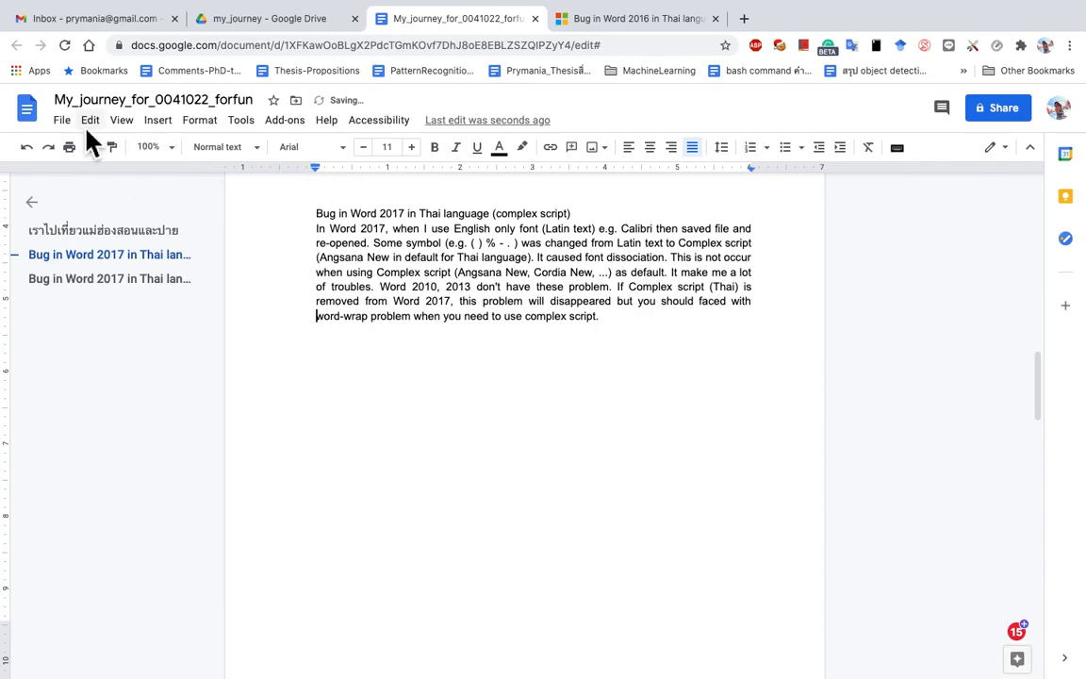
{"action": "left_click", "coordinate": [121, 119]}
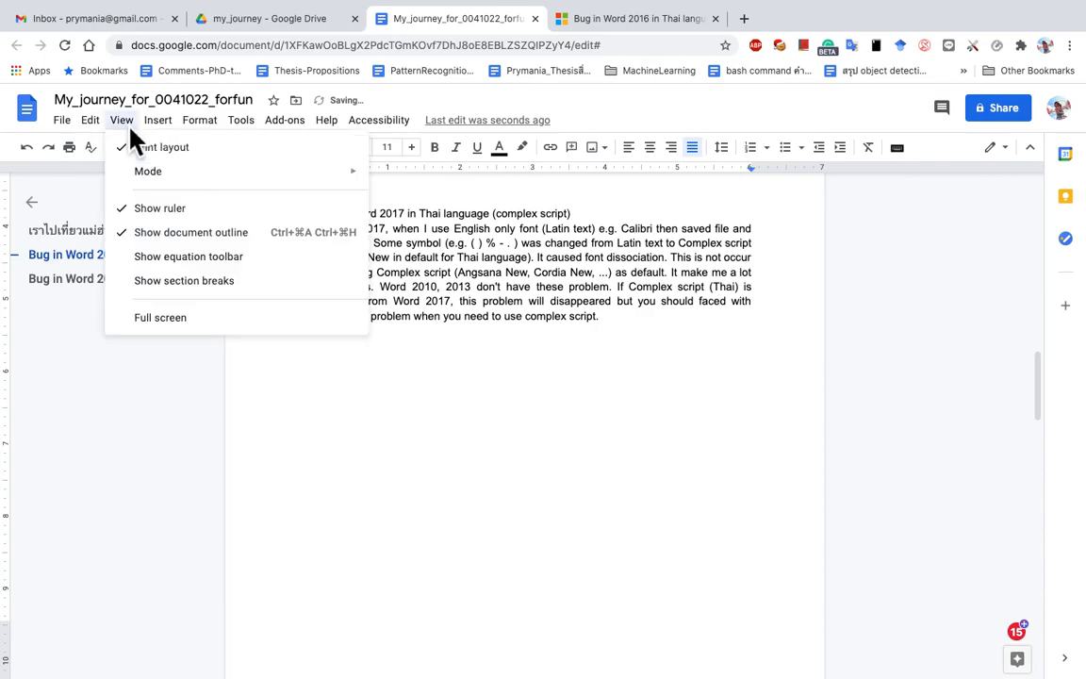
{"action": "left_click", "coordinate": [138, 235]}
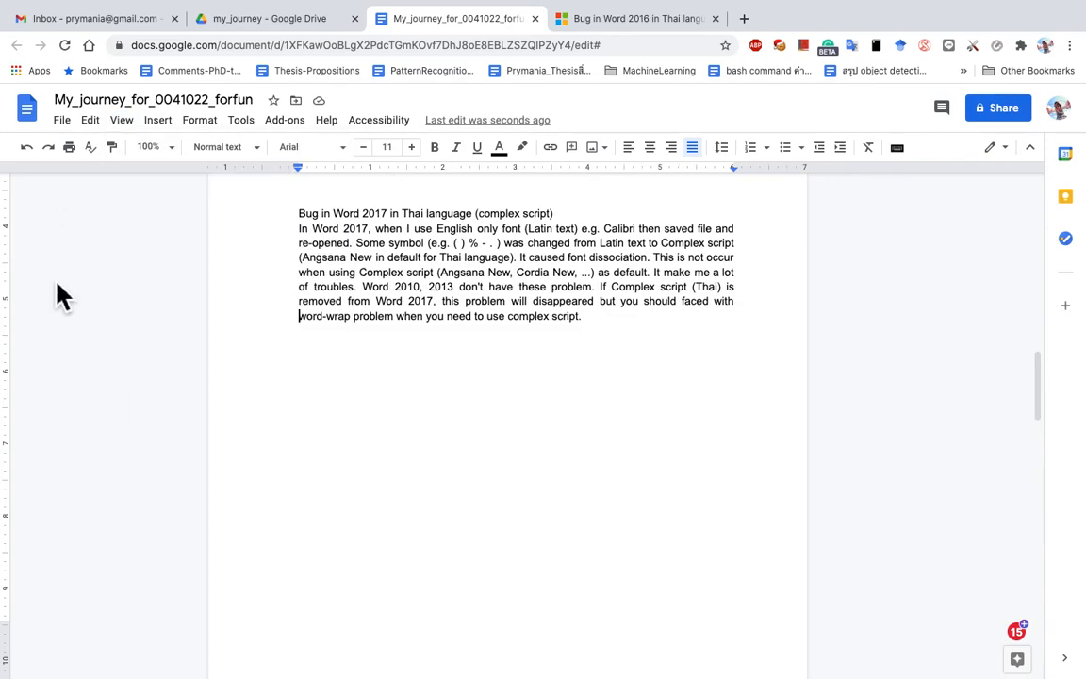
Step: Show the document outline again and jump between the Thai and Bug in Word 2017 headings
{"action": "left_click", "coordinate": [125, 131]}
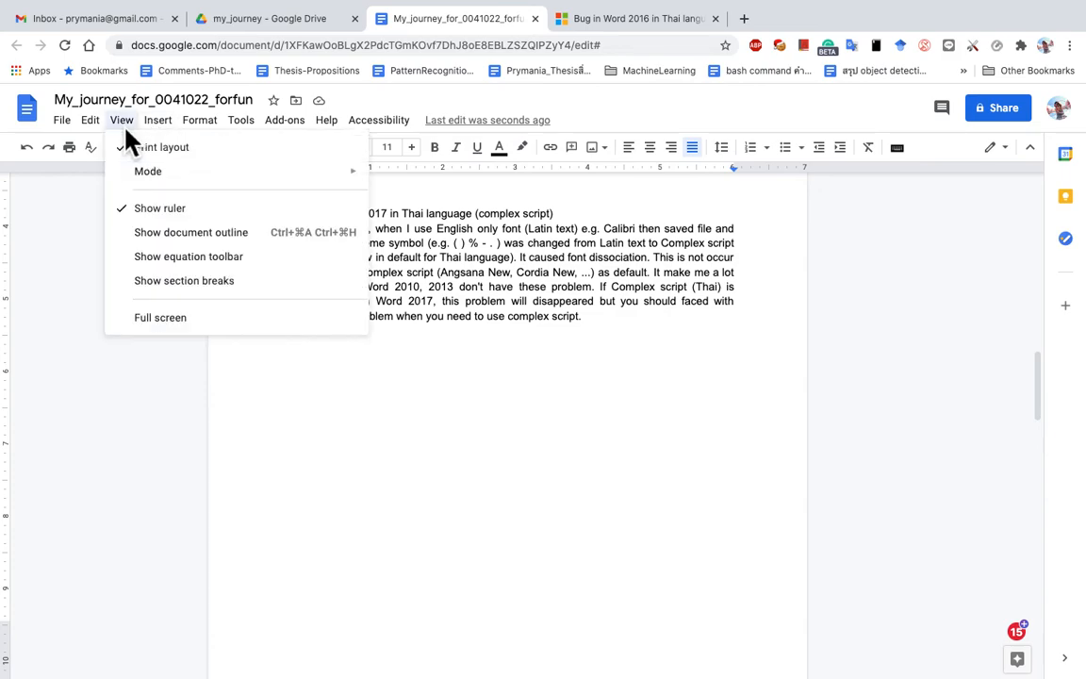
{"action": "left_click", "coordinate": [164, 235]}
{"action": "left_click", "coordinate": [73, 236]}
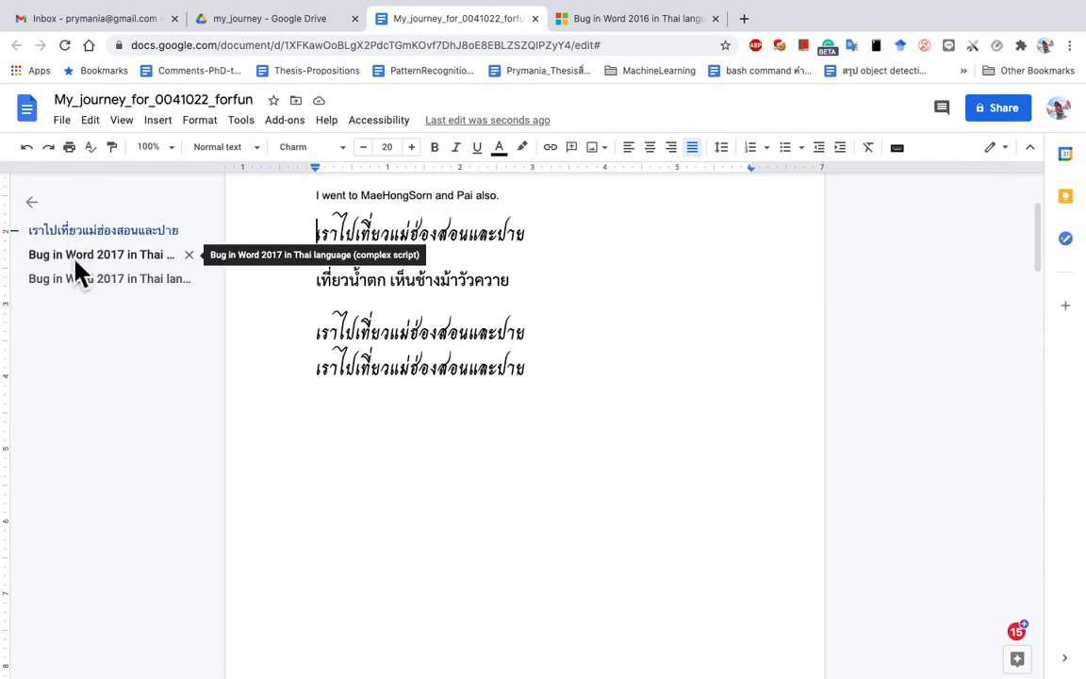
{"action": "left_click", "coordinate": [76, 261]}
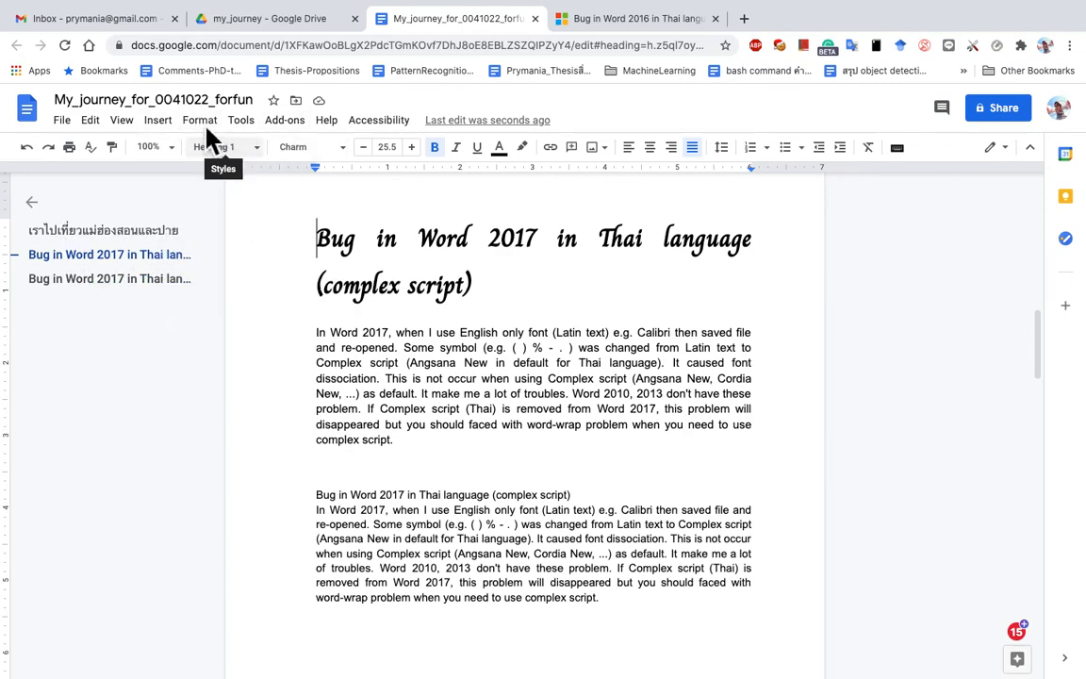
{"action": "left_click", "coordinate": [122, 289]}
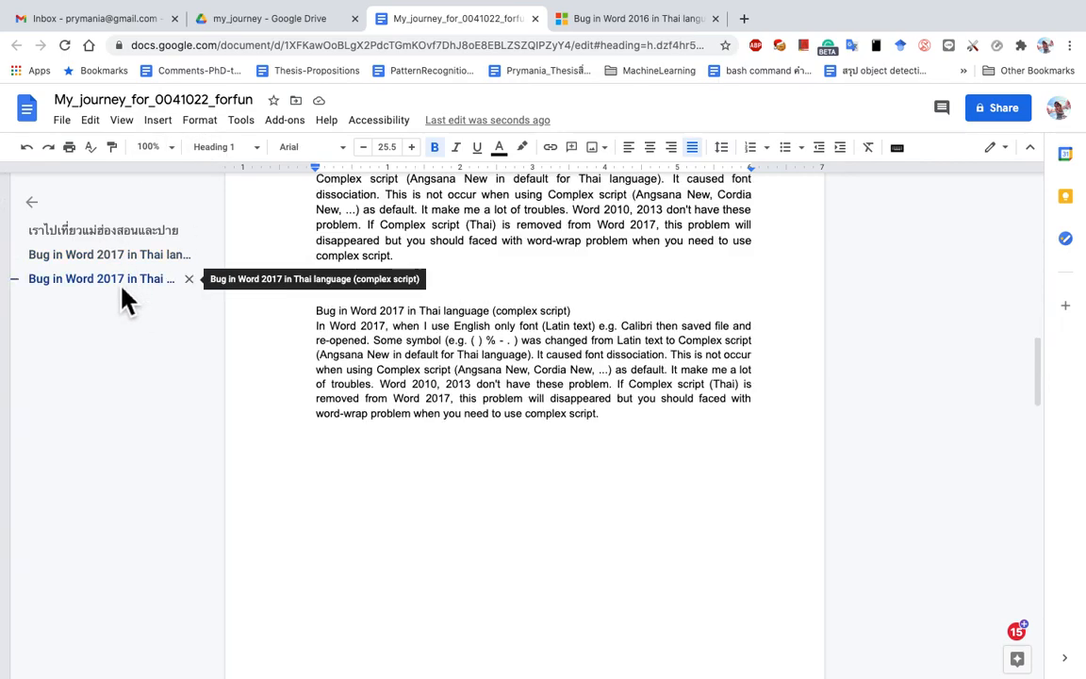
Step: Revert the first heading to Arial, then remove the extra space on the blank line after the second article
{"action": "key", "text": "ctrl+z"}
{"action": "left_click", "coordinate": [104, 250]}
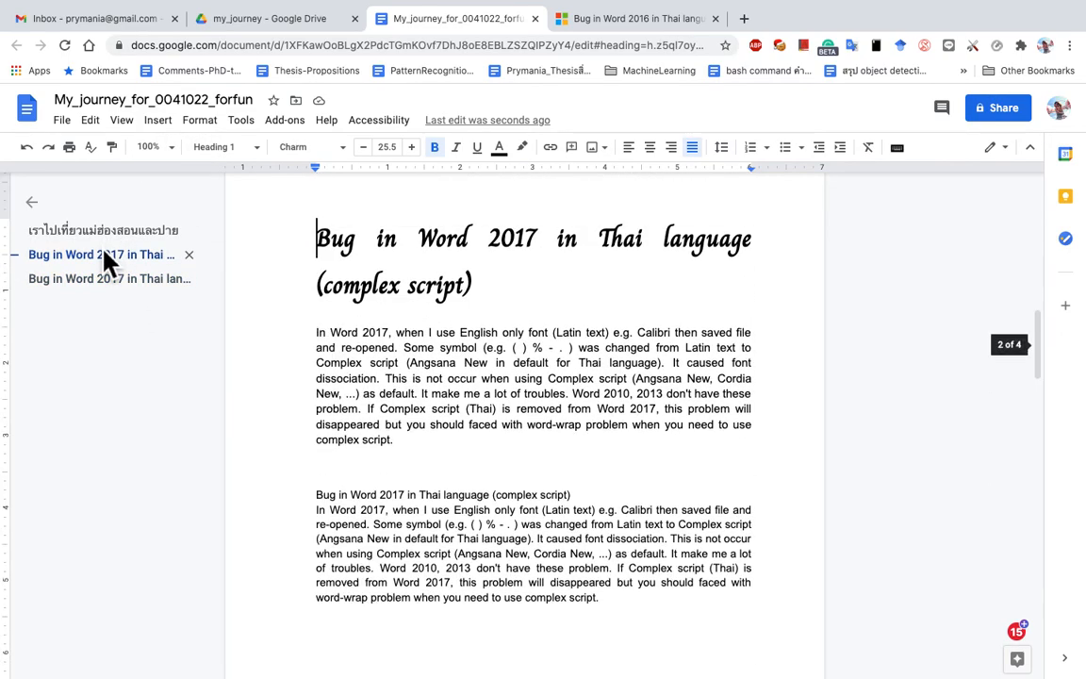
{"action": "left_click", "coordinate": [124, 228]}
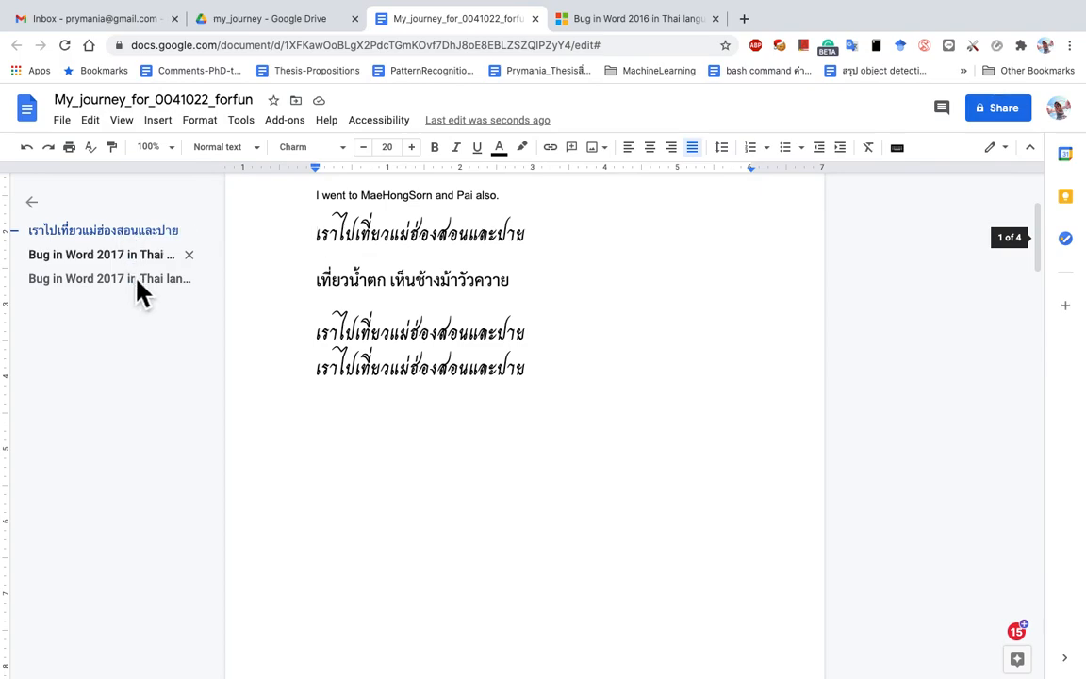
{"action": "left_click", "coordinate": [125, 256]}
{"action": "key", "text": "ctrl+z"}
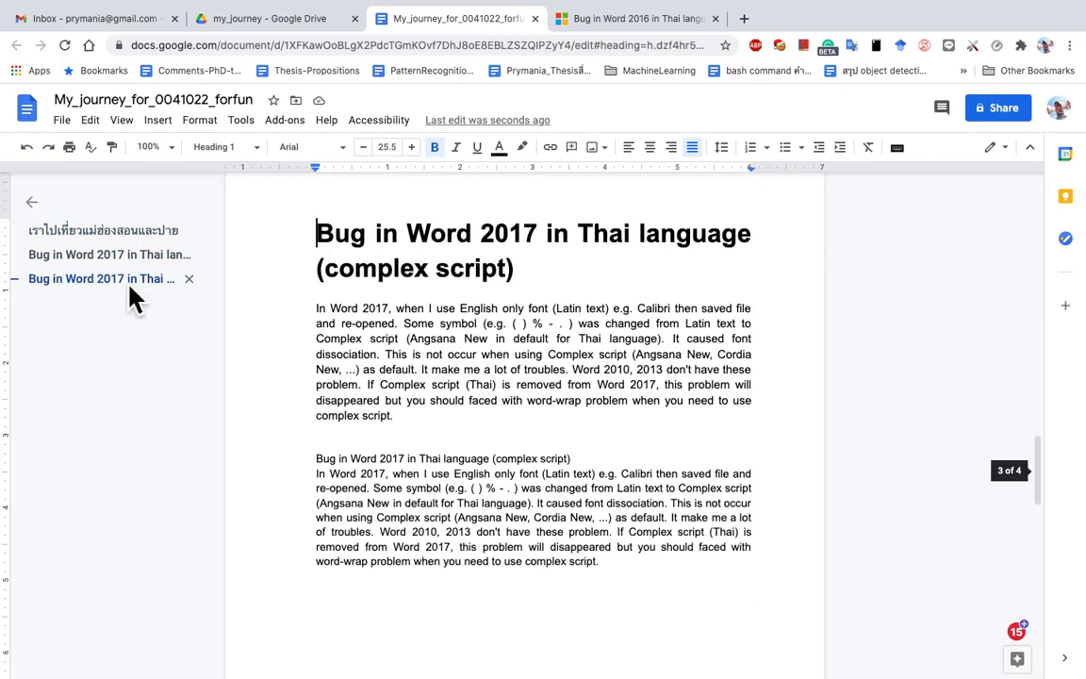
{"action": "scroll", "coordinate": [433, 472], "scroll_direction": "down", "scroll_amount": 3}
{"action": "left_click", "coordinate": [434, 472]}
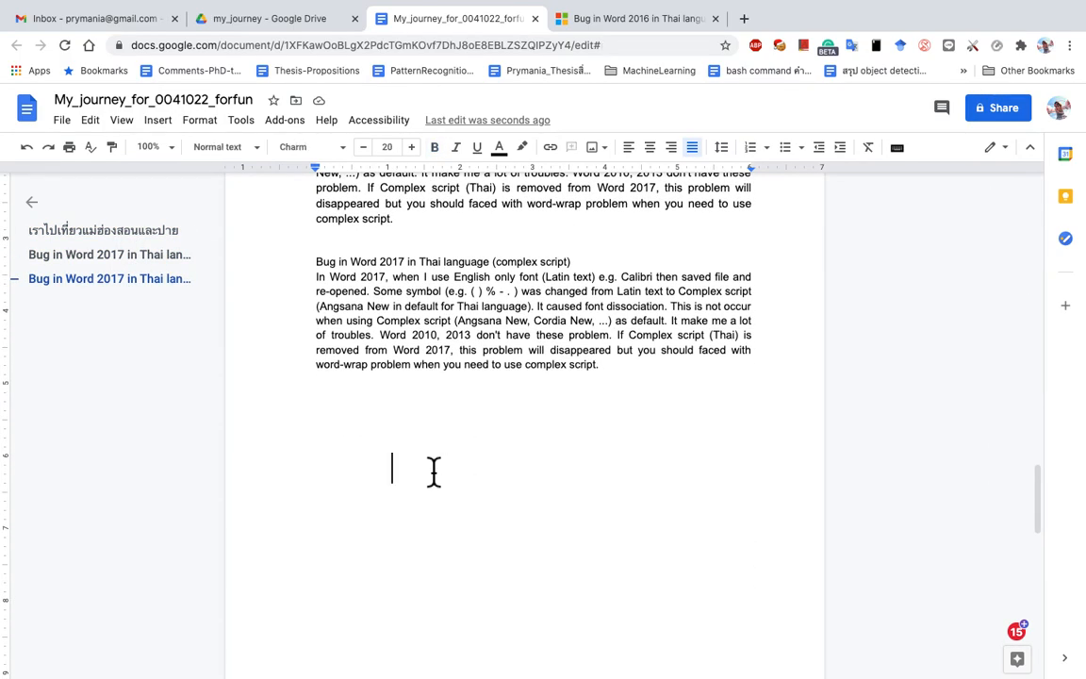
{"action": "key", "text": "BackSpace"}
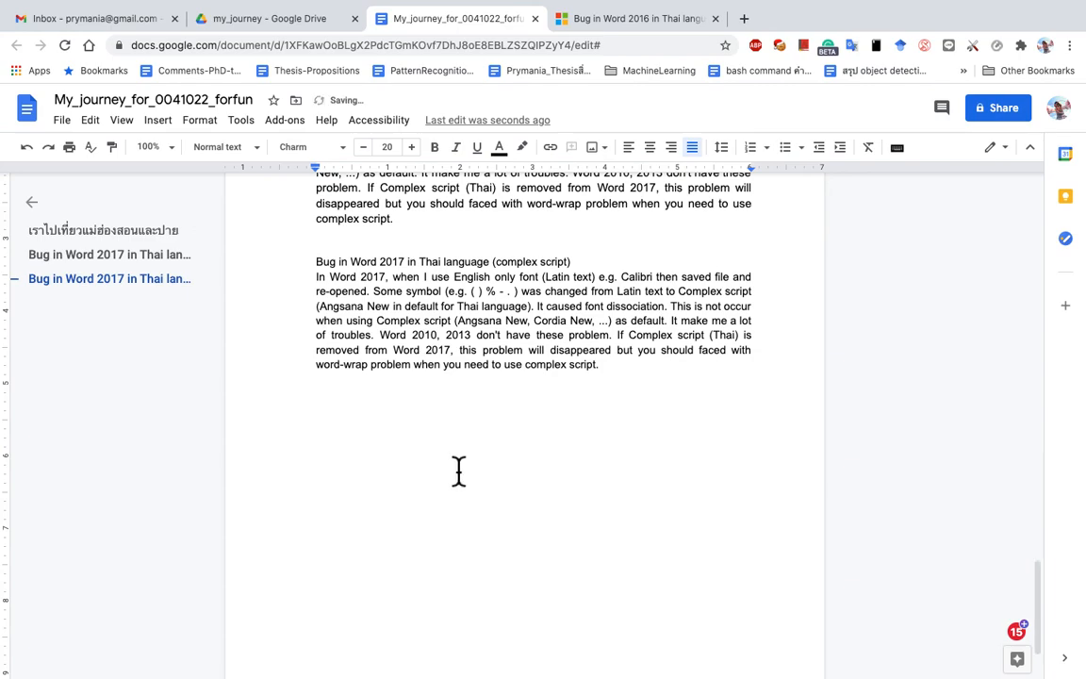
Step: Show the equation toolbar and insert a new empty equation
{"action": "left_click", "coordinate": [127, 126]}
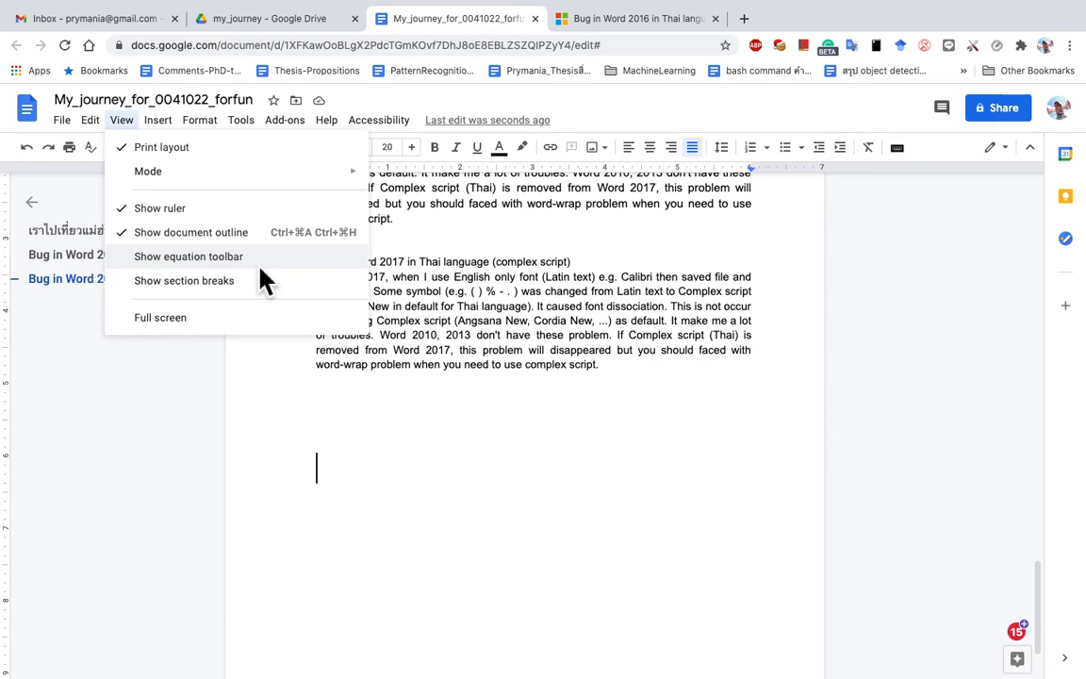
{"action": "left_click", "coordinate": [261, 263]}
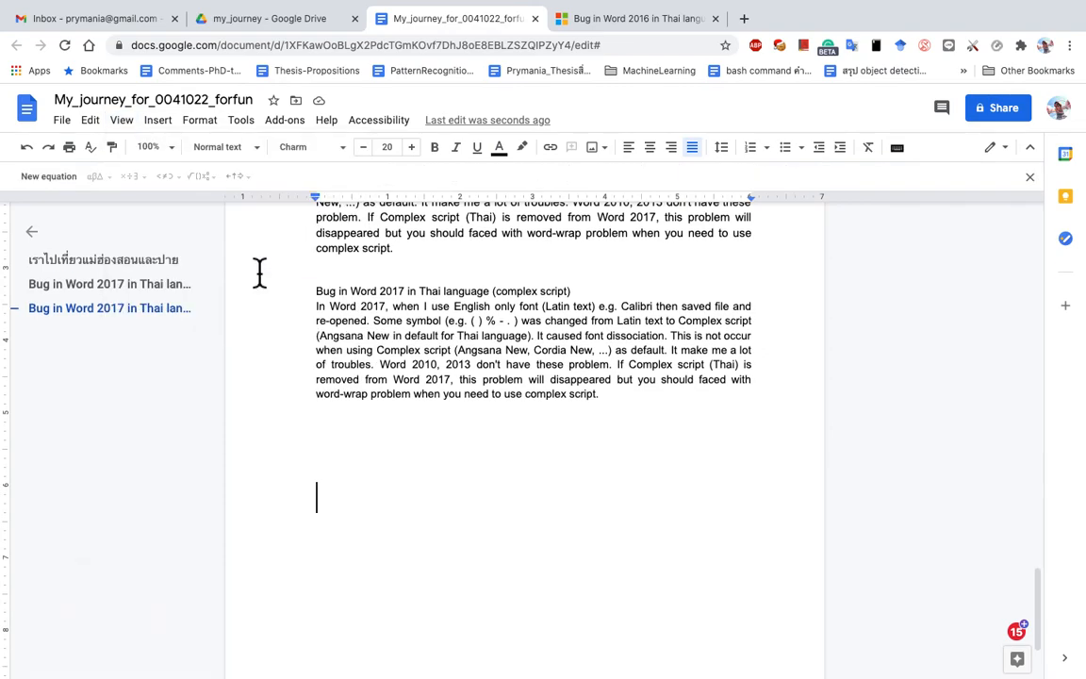
{"action": "left_click", "coordinate": [69, 182]}
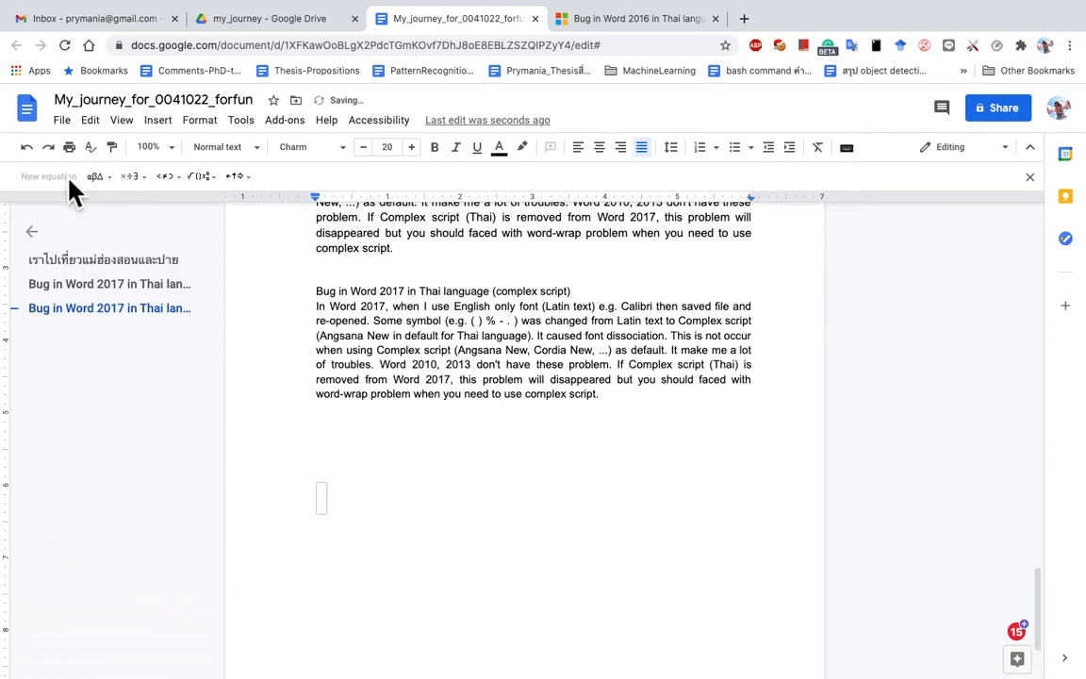
Step: Build the equation πr² = 32.5 using the Greek letter π and a superscript, then end the line
{"action": "left_click", "coordinate": [116, 186]}
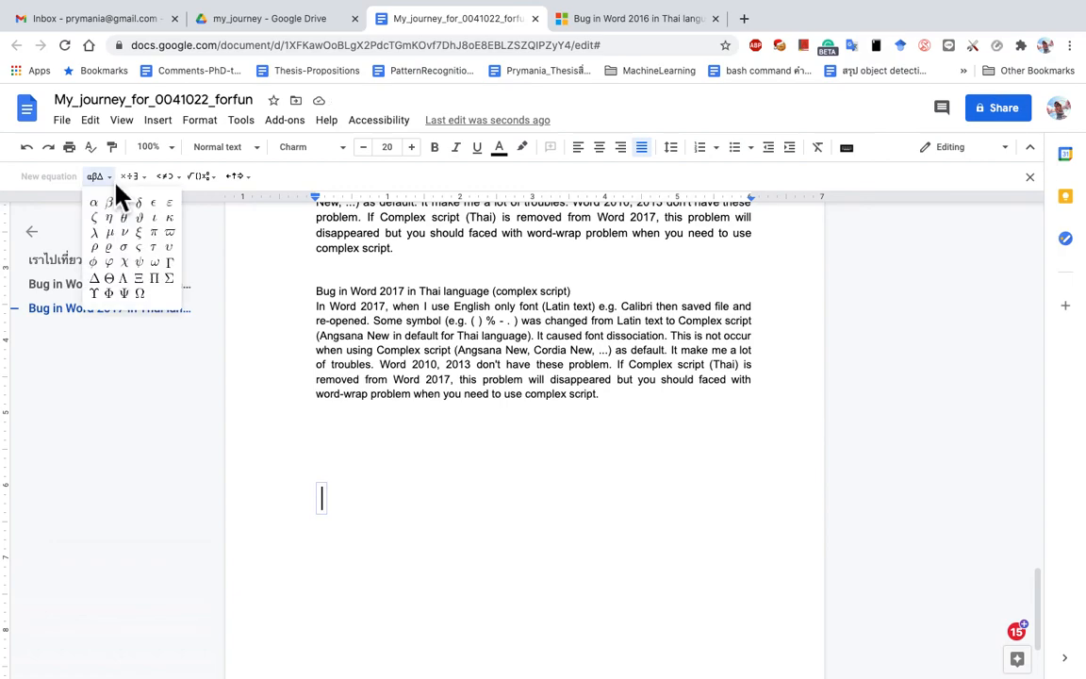
{"action": "left_click", "coordinate": [159, 240]}
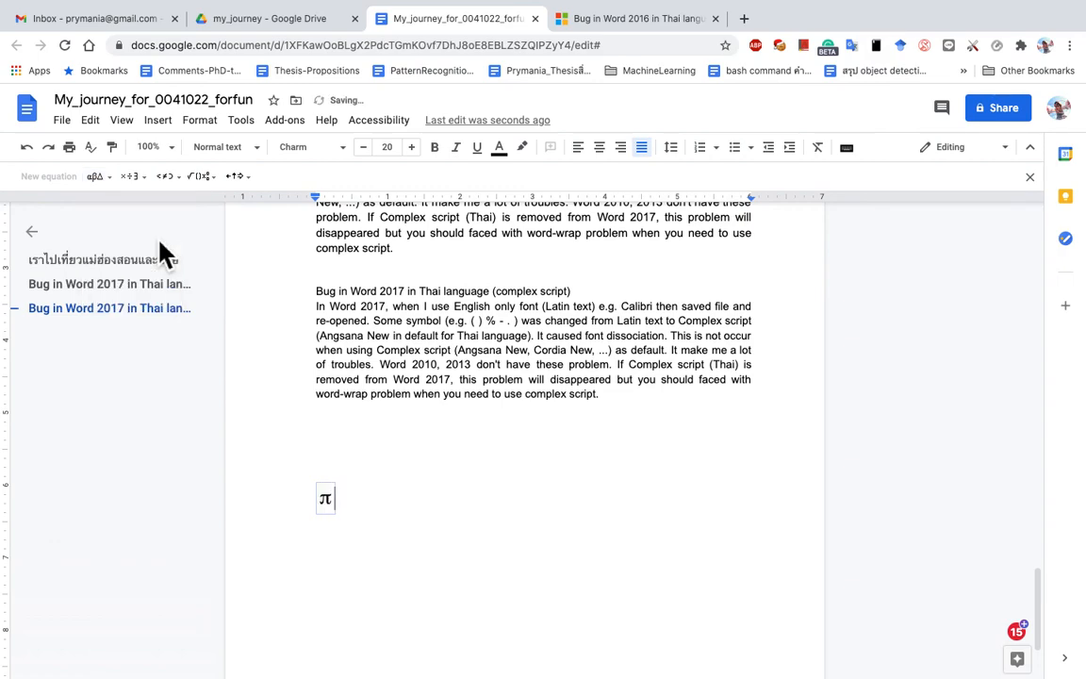
{"action": "left_click", "coordinate": [216, 179]}
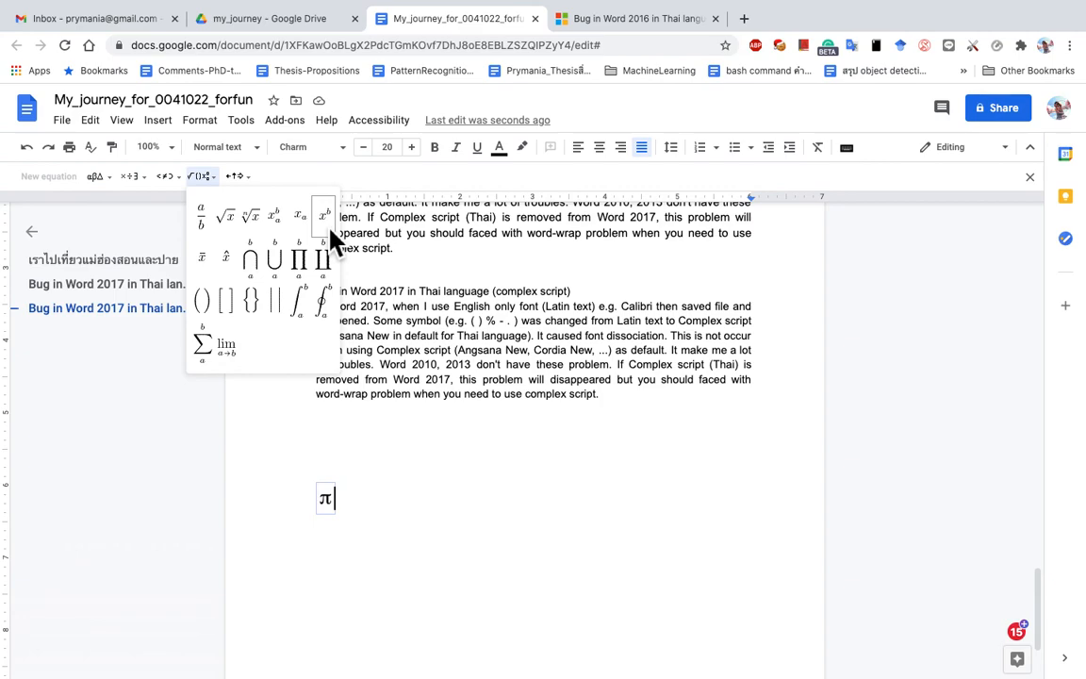
{"action": "left_click", "coordinate": [330, 229]}
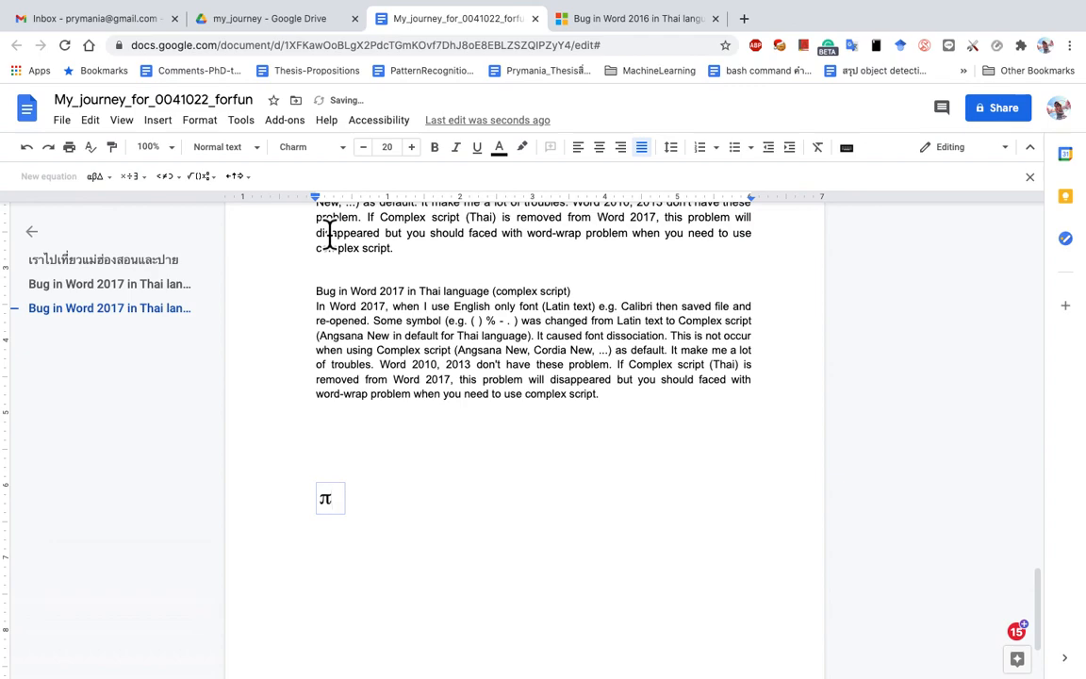
{"action": "type", "text": "r"}
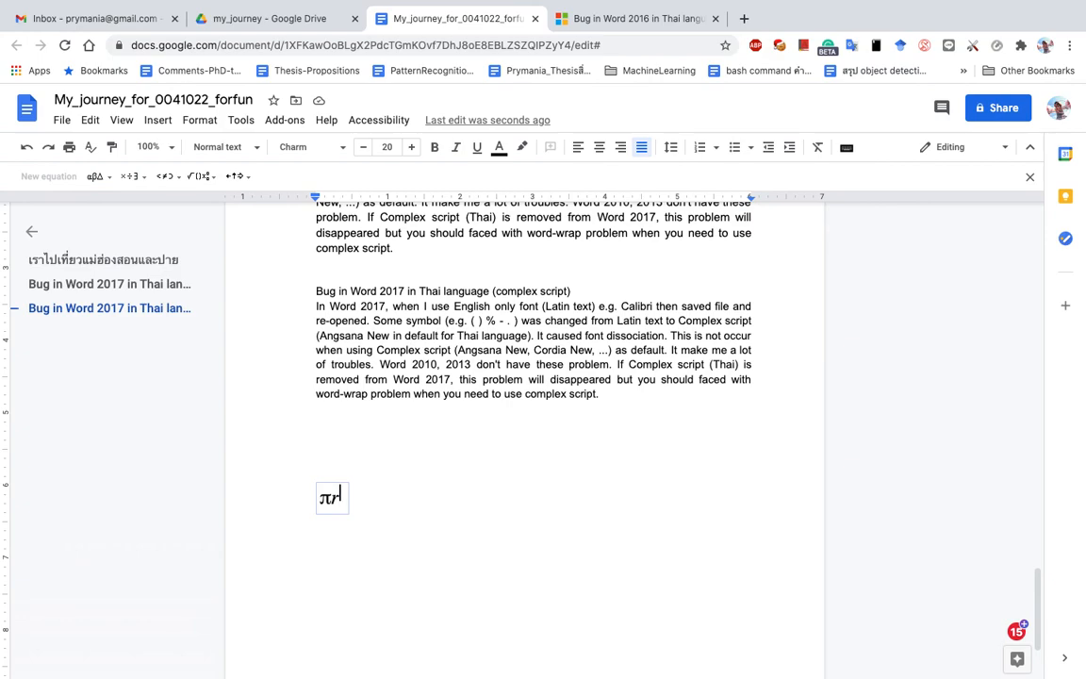
{"action": "type", "text": "^2"}
{"action": "key", "text": "Right"}
{"action": "type", "text": "= "}
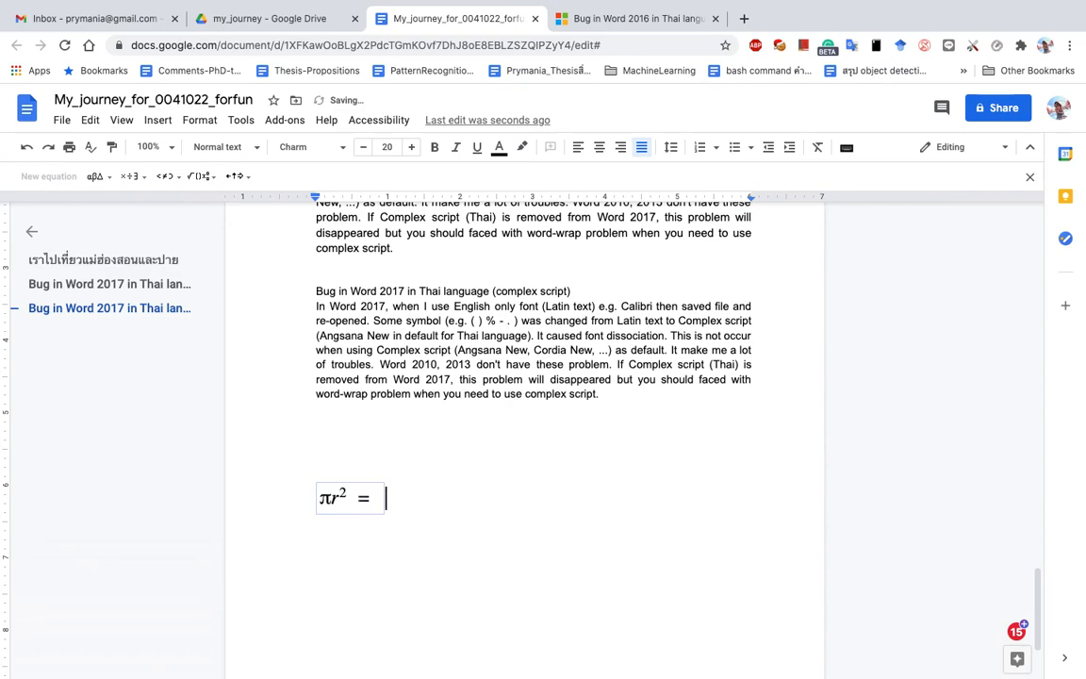
{"action": "type", "text": "32.5"}
{"action": "key", "text": "Return"}
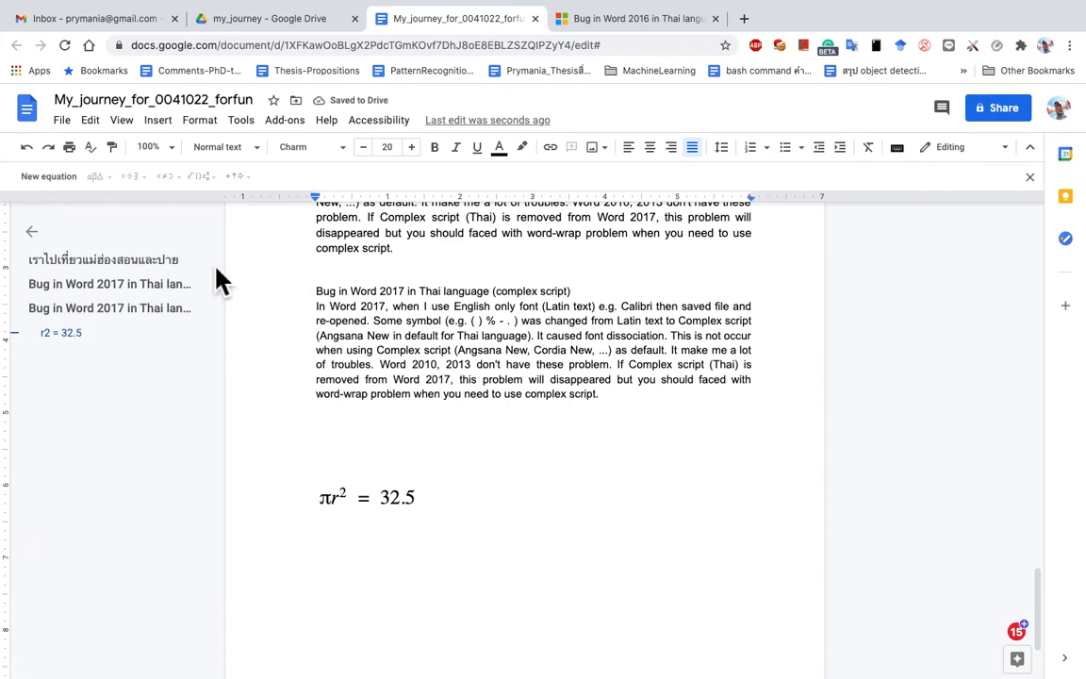
Step: Start a new equation with a square root of 250 followed by an equals sign
{"action": "left_click", "coordinate": [54, 177]}
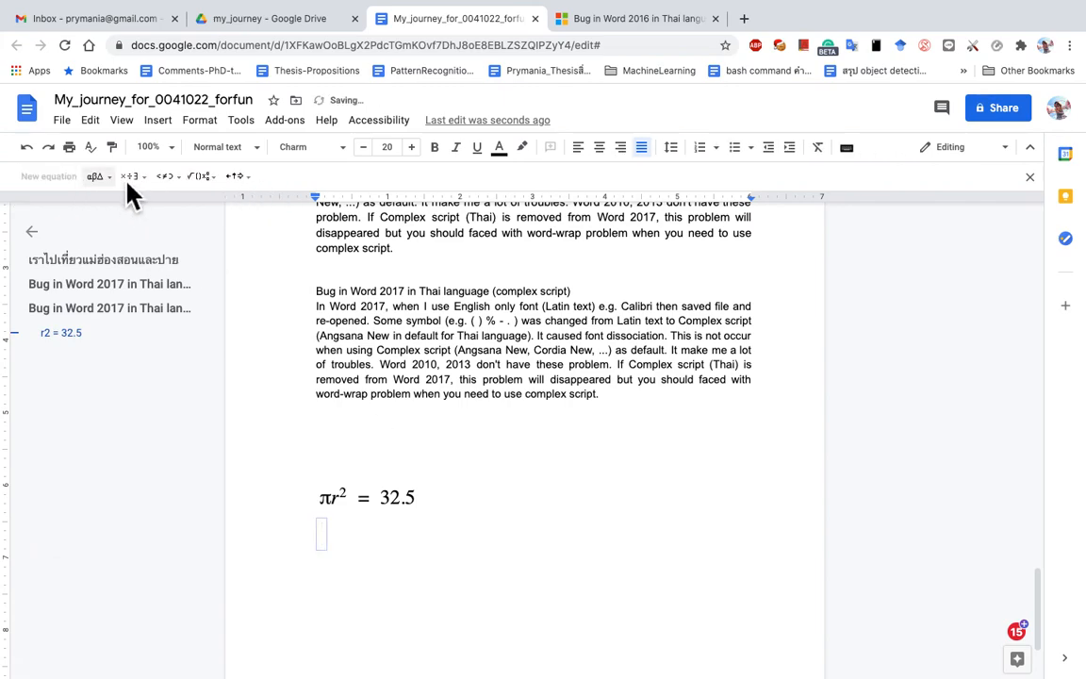
{"action": "left_click", "coordinate": [199, 184]}
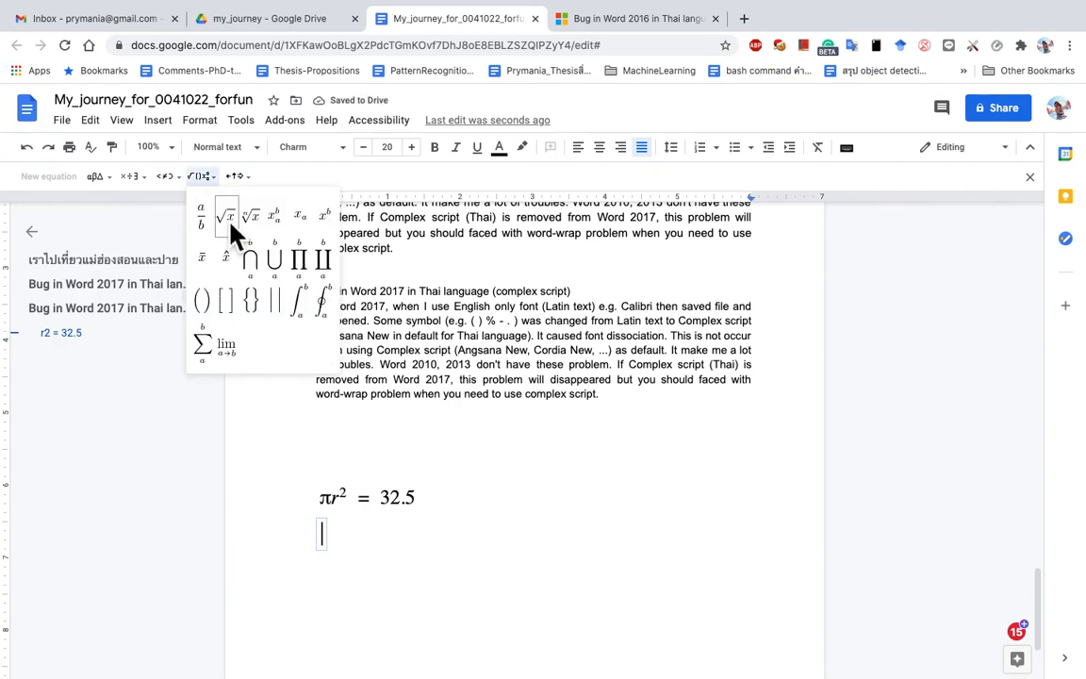
{"action": "left_click", "coordinate": [226, 217]}
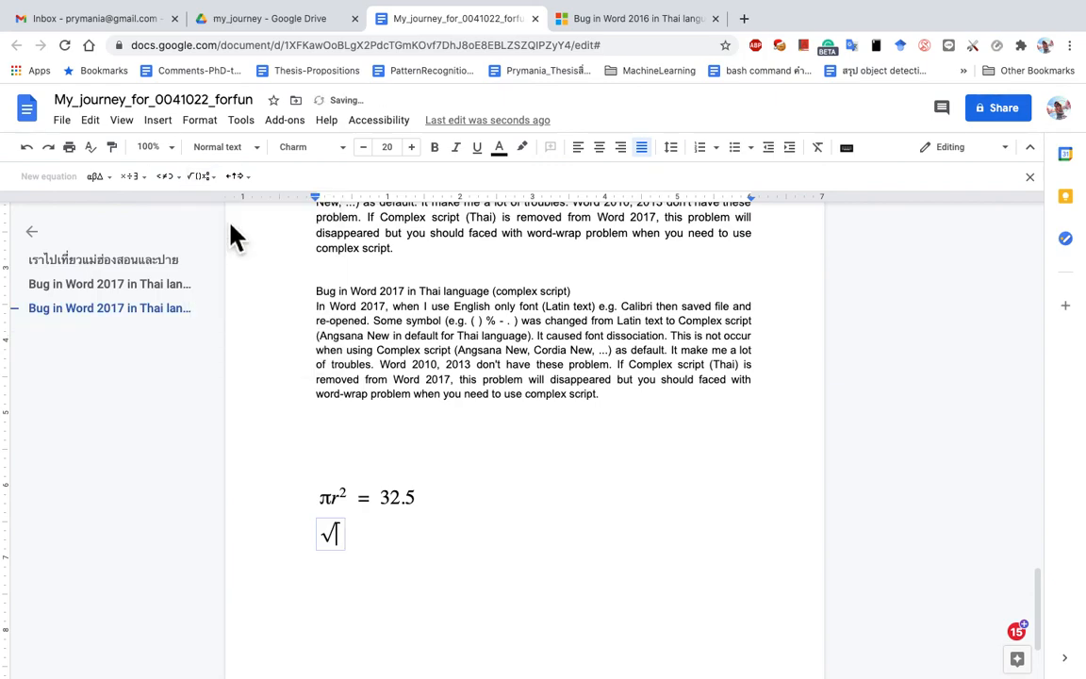
{"action": "left_click", "coordinate": [202, 177]}
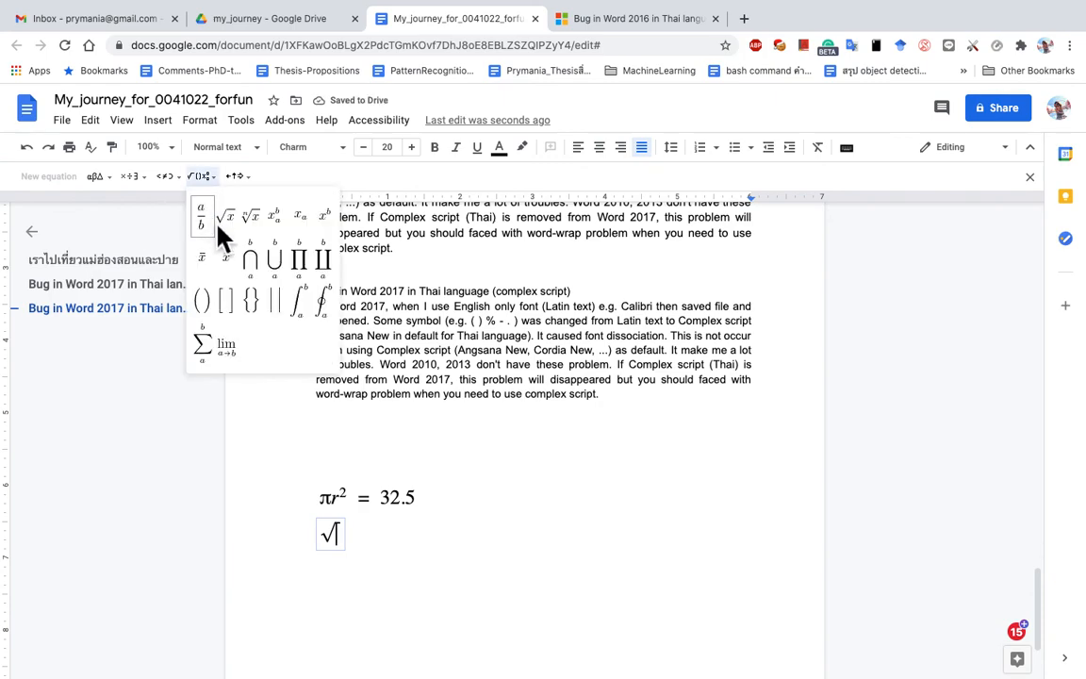
{"action": "left_click", "coordinate": [343, 552]}
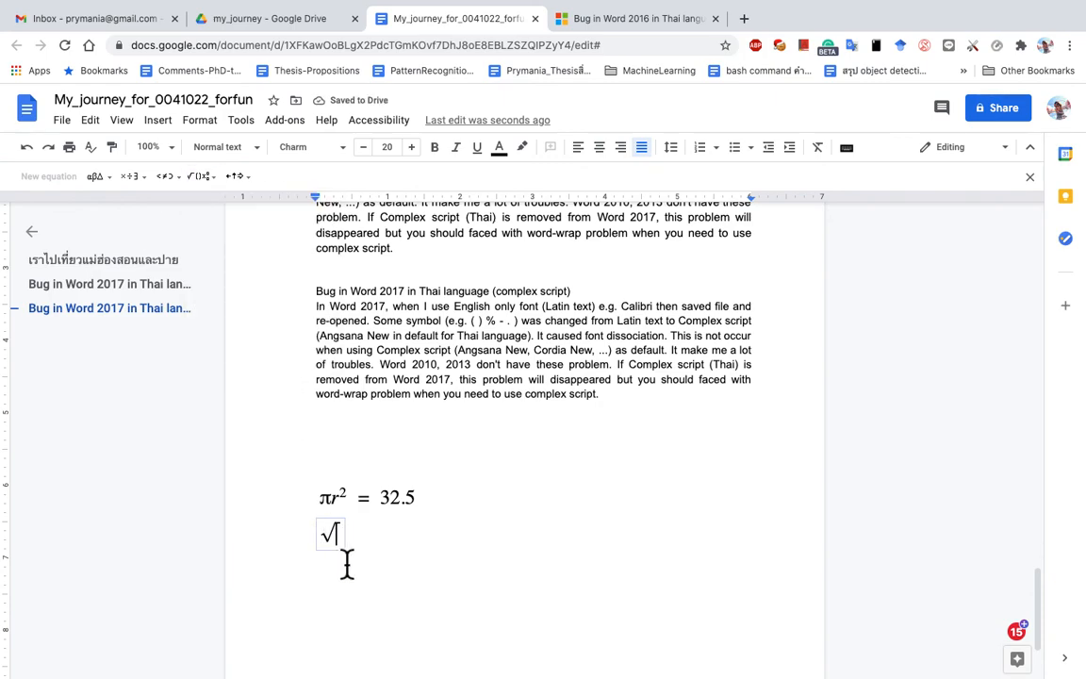
{"action": "type", "text": "25000000000"}
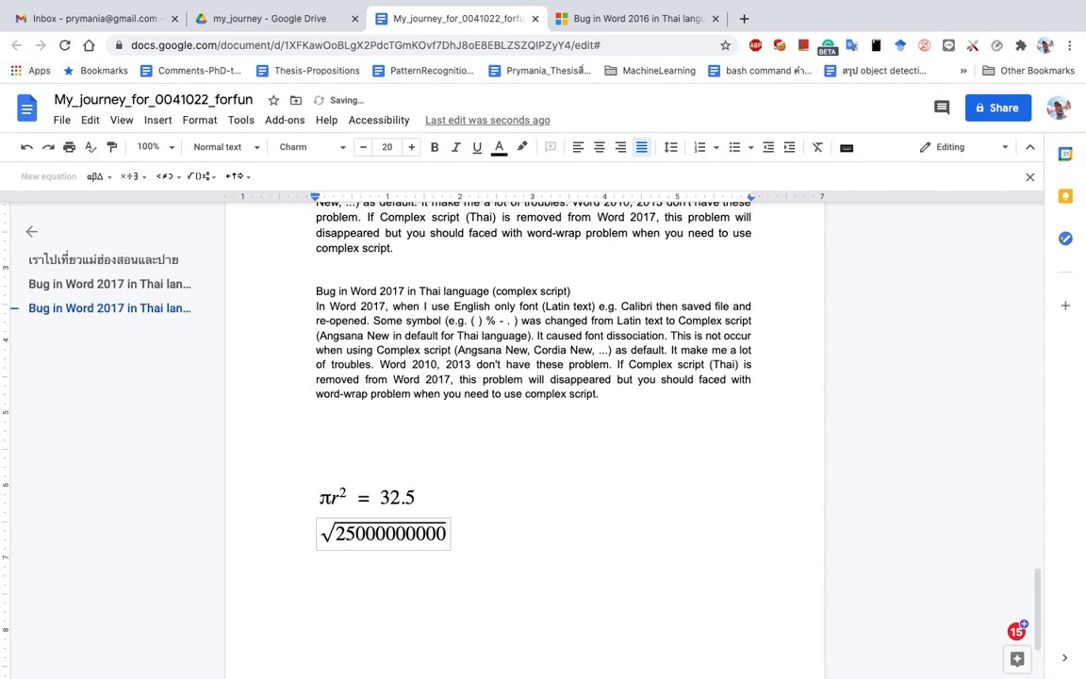
{"action": "key", "text": "BackSpace"}
{"action": "key", "text": "BackSpace"}
{"action": "key", "text": "BackSpace"}
{"action": "key", "text": "BackSpace"}
{"action": "key", "text": "BackSpace"}
{"action": "key", "text": "BackSpace"}
{"action": "key", "text": "BackSpace"}
{"action": "key", "text": "BackSpace"}
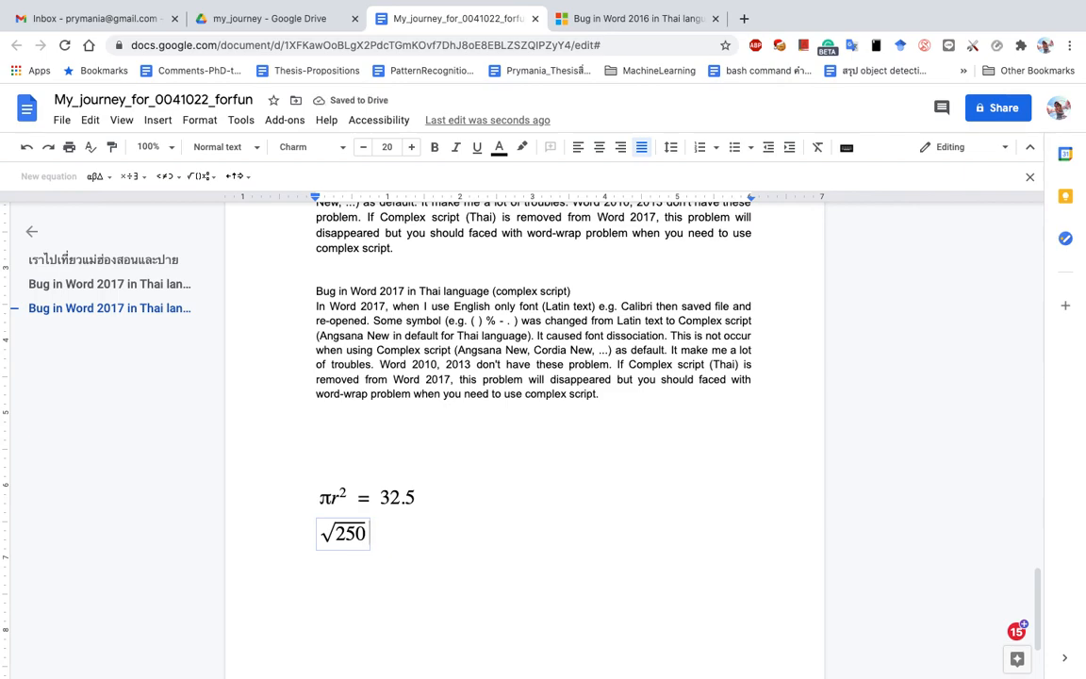
{"action": "type", "text": "= "}
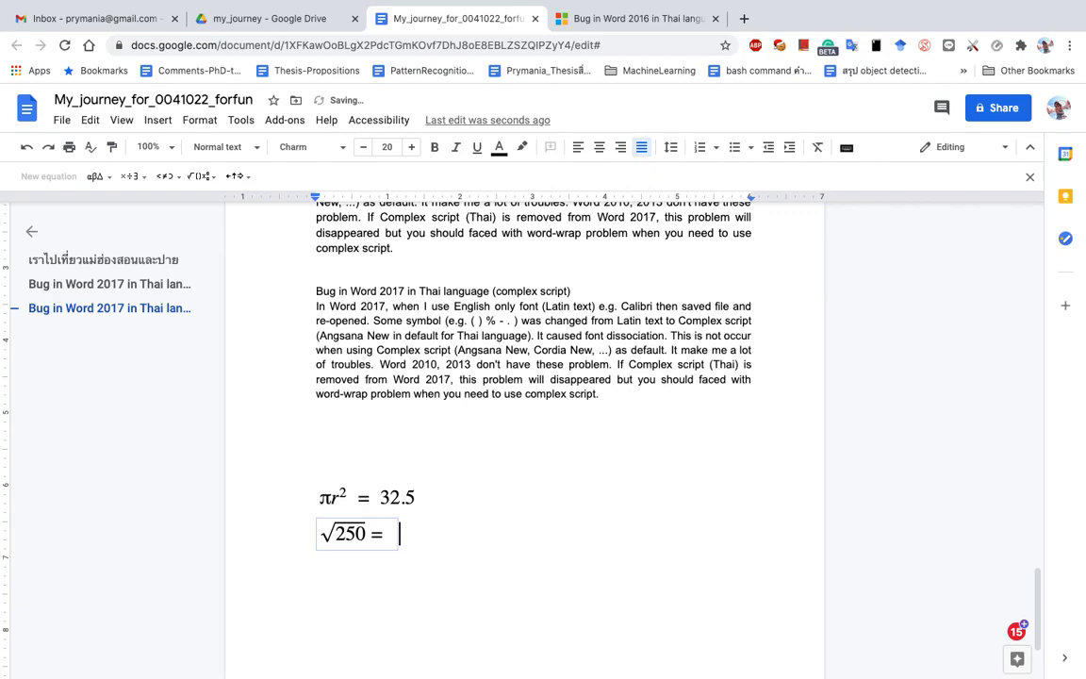
{"action": "type", "text": "333"}
{"action": "key", "text": "BackSpace"}
{"action": "key", "text": "BackSpace"}
{"action": "key", "text": "BackSpace"}
{"action": "key", "text": "BackSpace"}
Step: Complete the right side as 2 × 3 using the multiplication sign from the operators palette
{"action": "type", "text": "2"}
{"action": "left_click", "coordinate": [130, 181]}
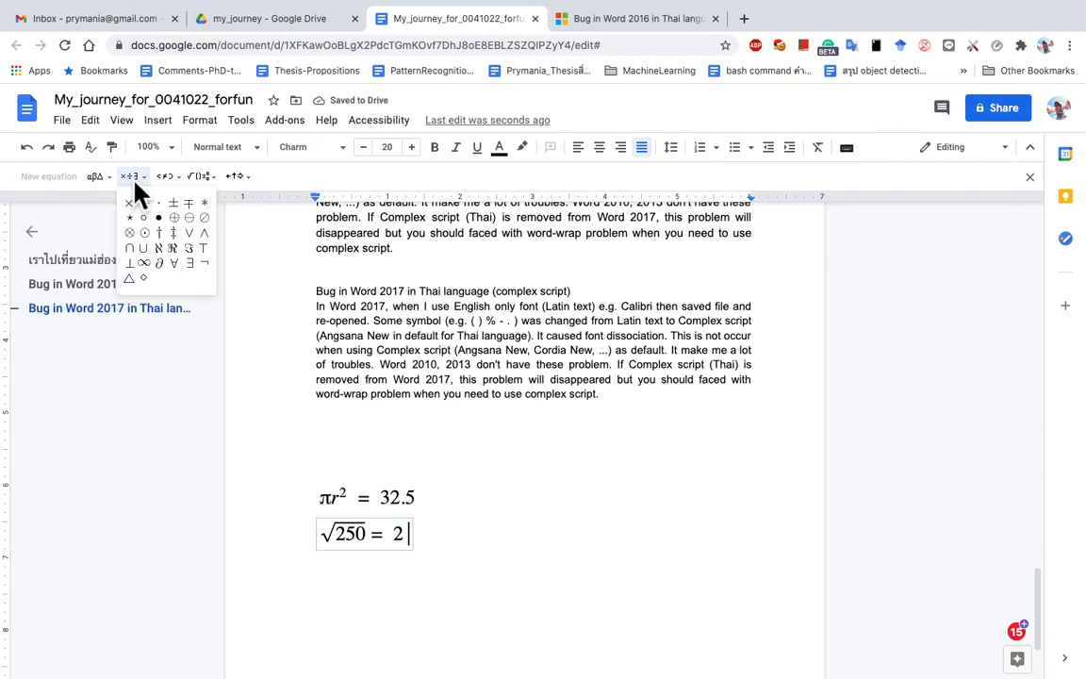
{"action": "left_click", "coordinate": [130, 205]}
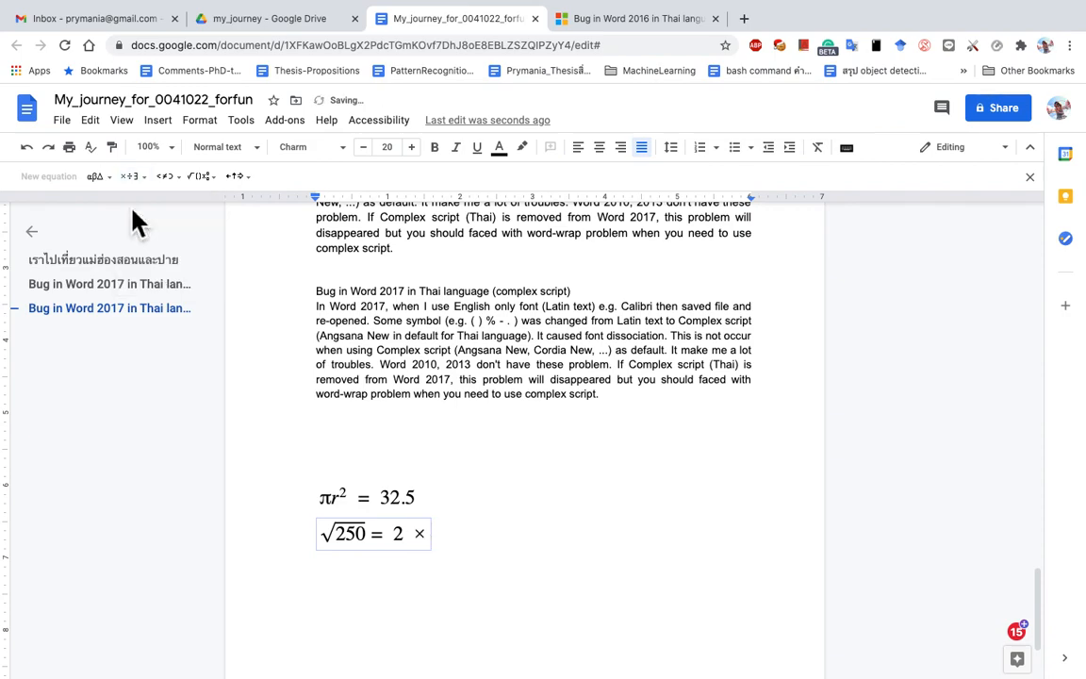
{"action": "type", "text": "3"}
{"action": "left_click", "coordinate": [211, 179]}
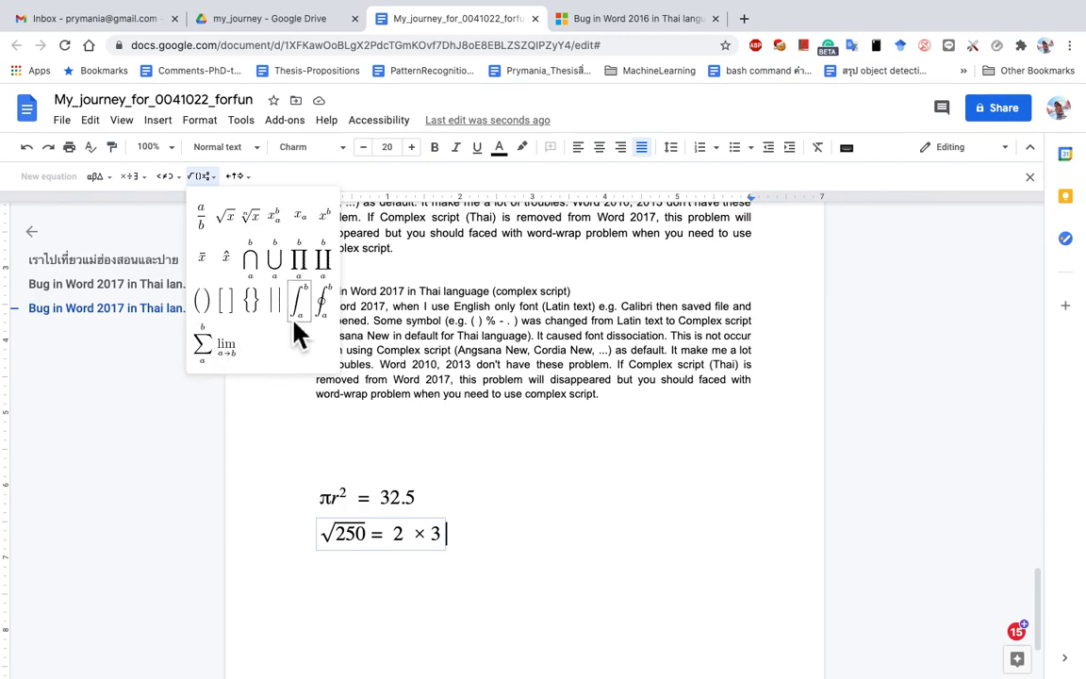
Step: Hide the equation toolbar and add an empty line below the equations
{"action": "left_click", "coordinate": [468, 556]}
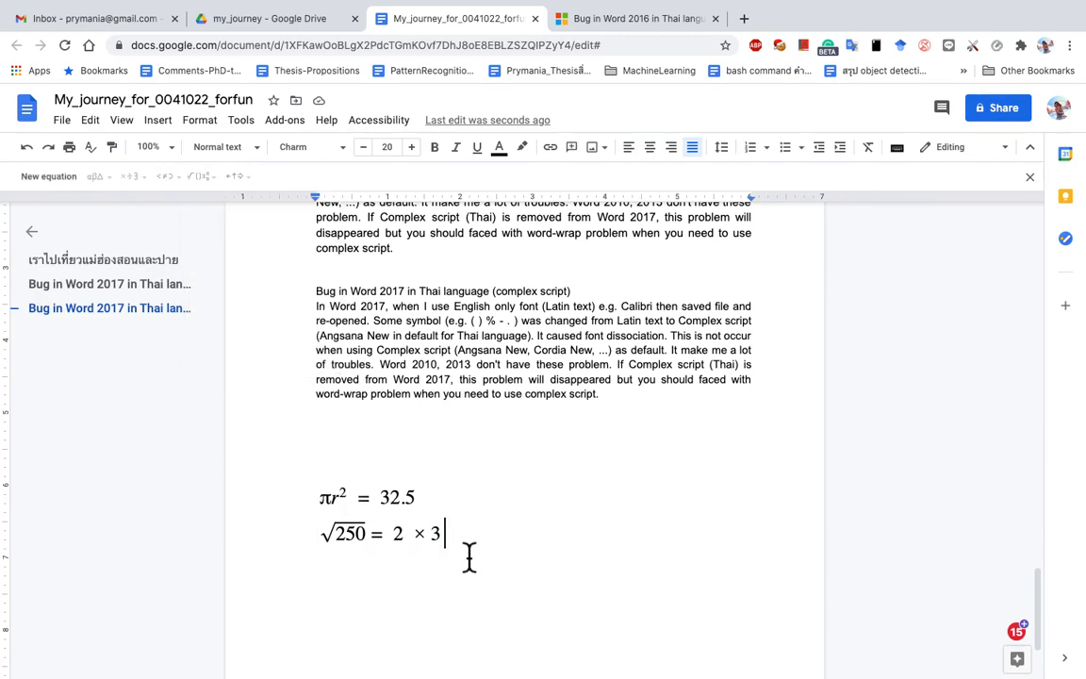
{"action": "left_click", "coordinate": [123, 121]}
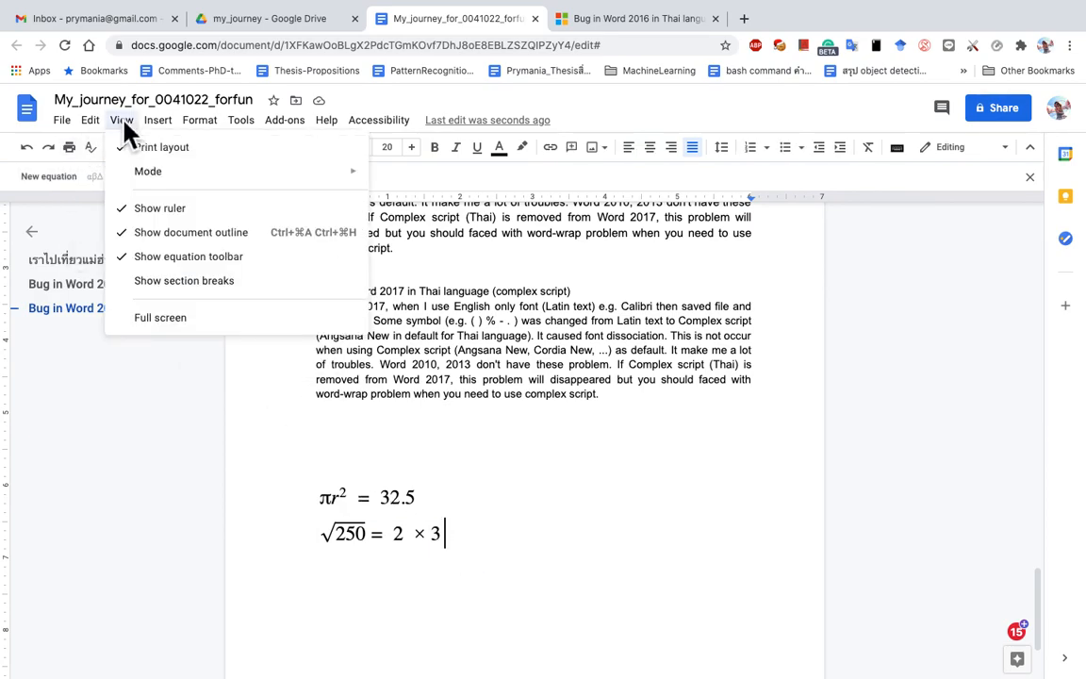
{"action": "left_click", "coordinate": [159, 265]}
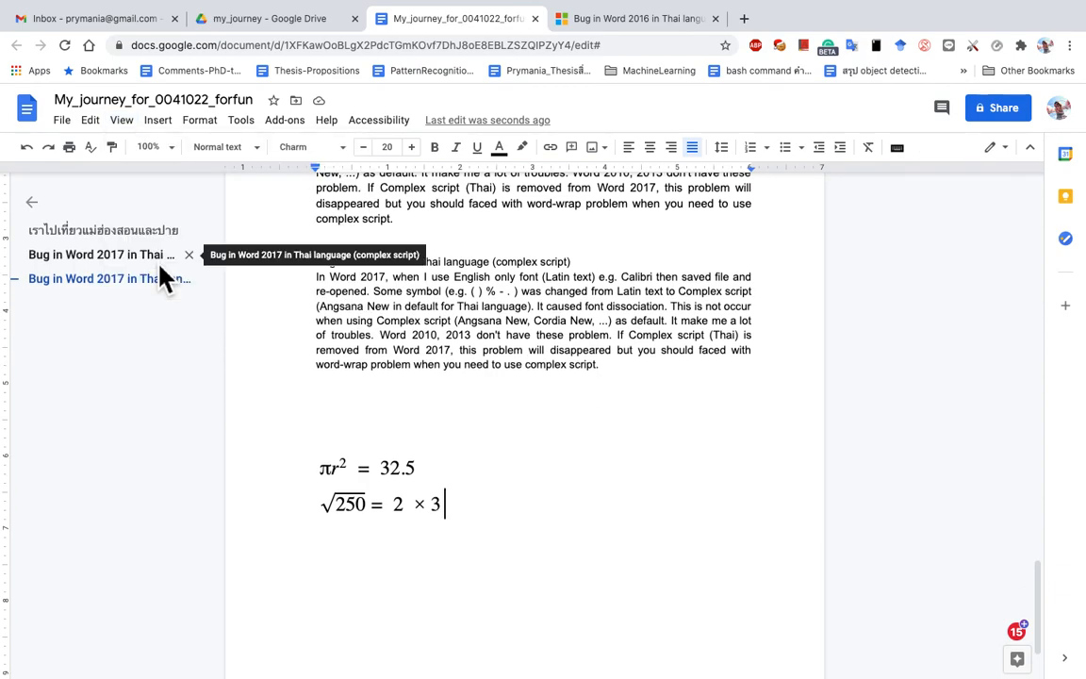
{"action": "key", "text": "Return"}
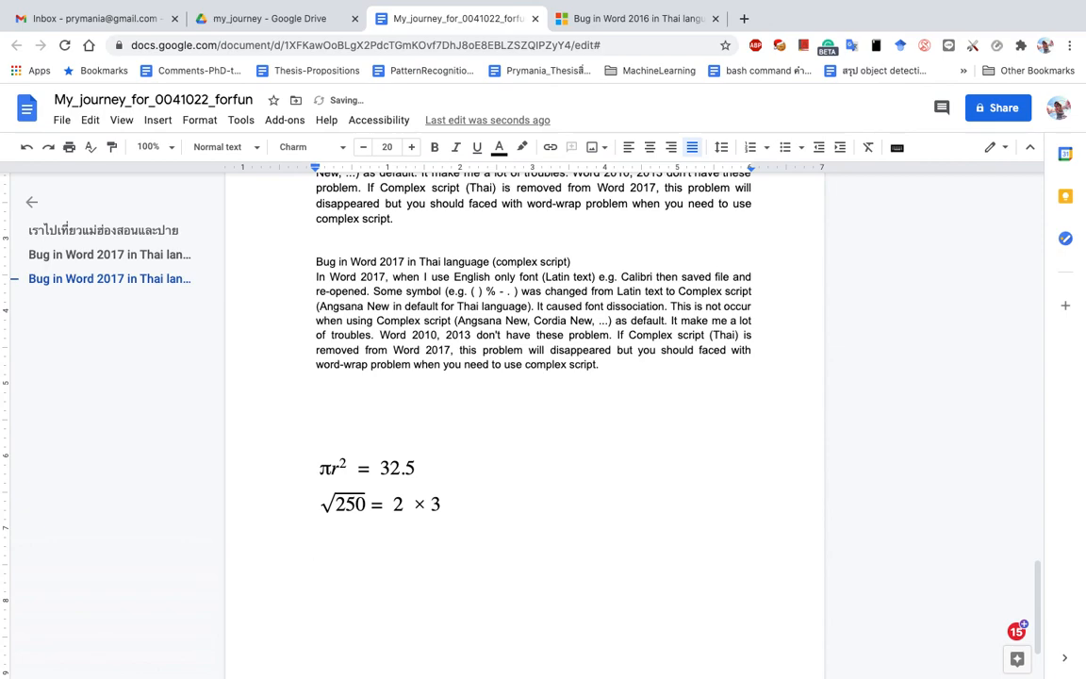
Step: Browse the Insert, View and Format menus and select both equation lines without changing anything
{"action": "left_click", "coordinate": [158, 121]}
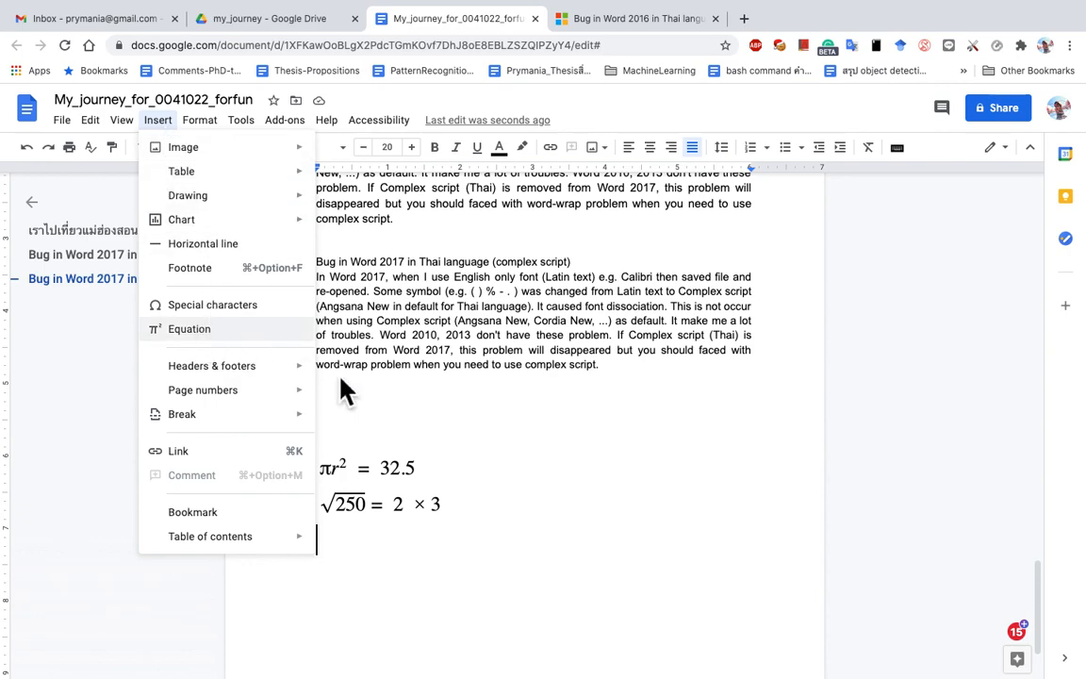
{"action": "left_click", "coordinate": [460, 519]}
{"action": "left_click_drag", "start_coordinate": [314, 466], "coordinate": [419, 518]}
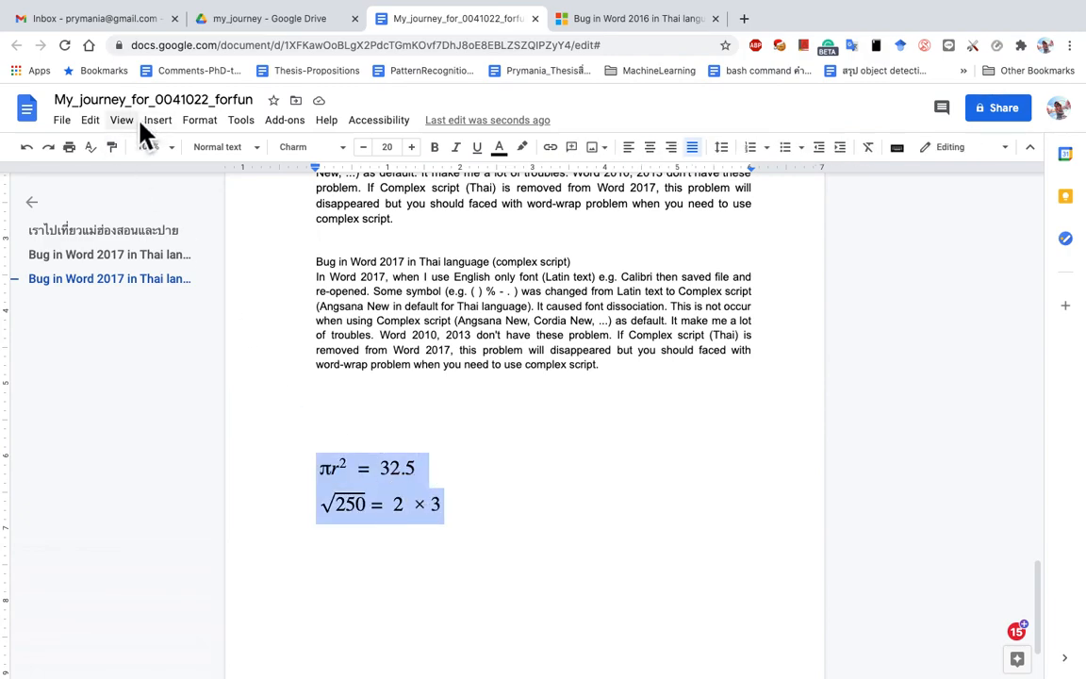
{"action": "left_click", "coordinate": [478, 550]}
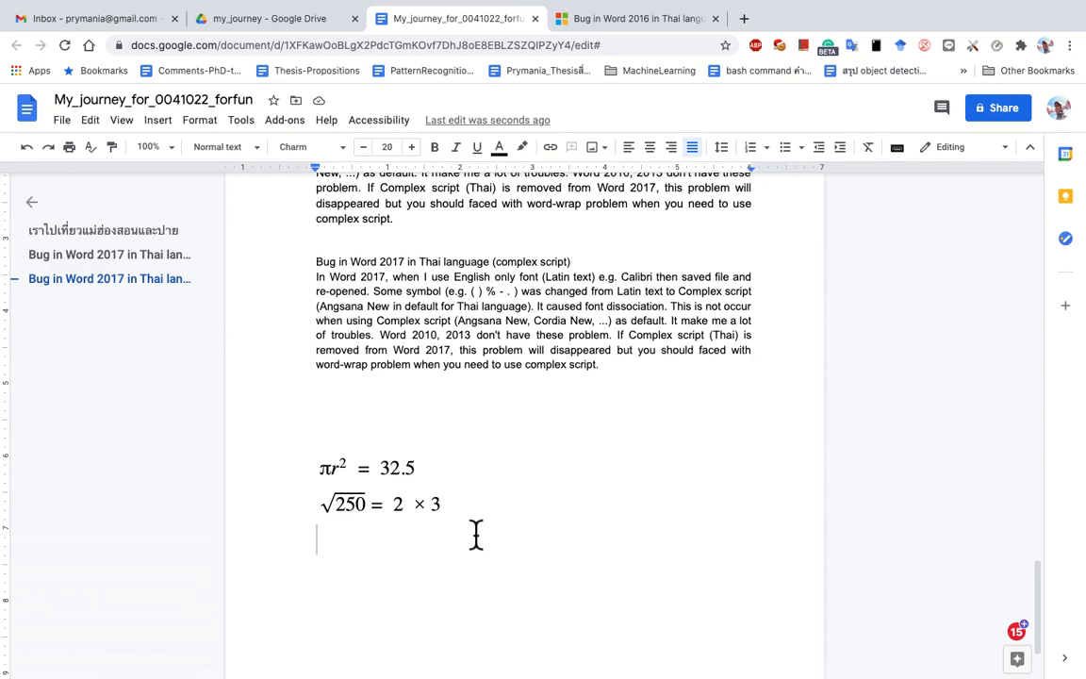
{"action": "left_click", "coordinate": [119, 128]}
{"action": "mouse_move", "coordinate": [162, 134]}
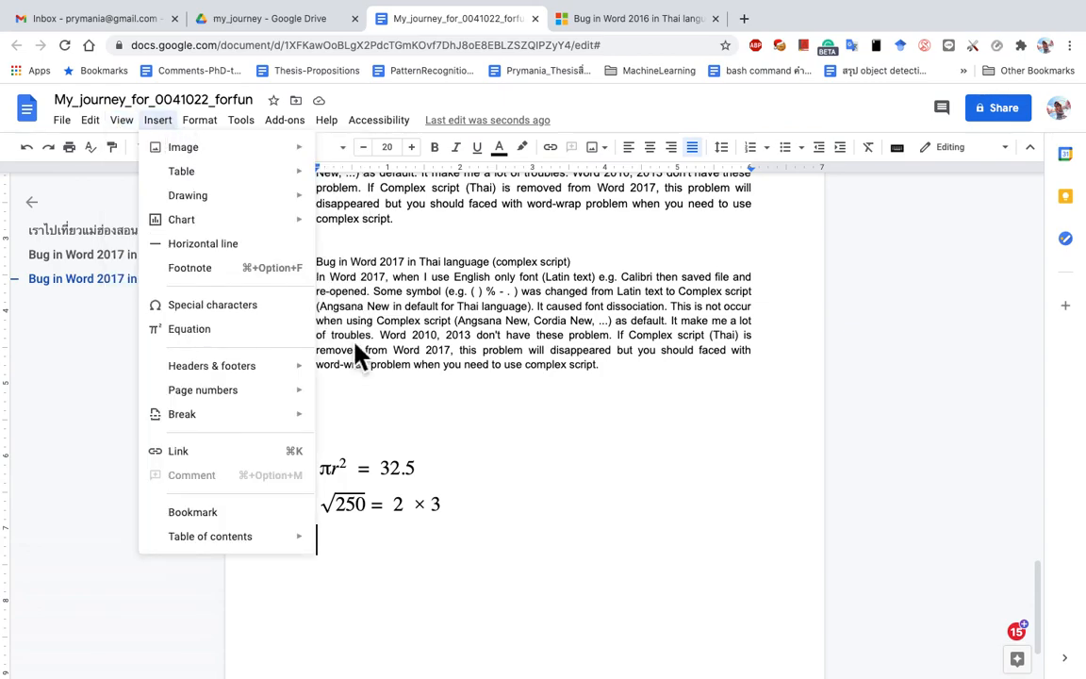
{"action": "key", "text": "Right"}
{"action": "key", "text": "Escape"}
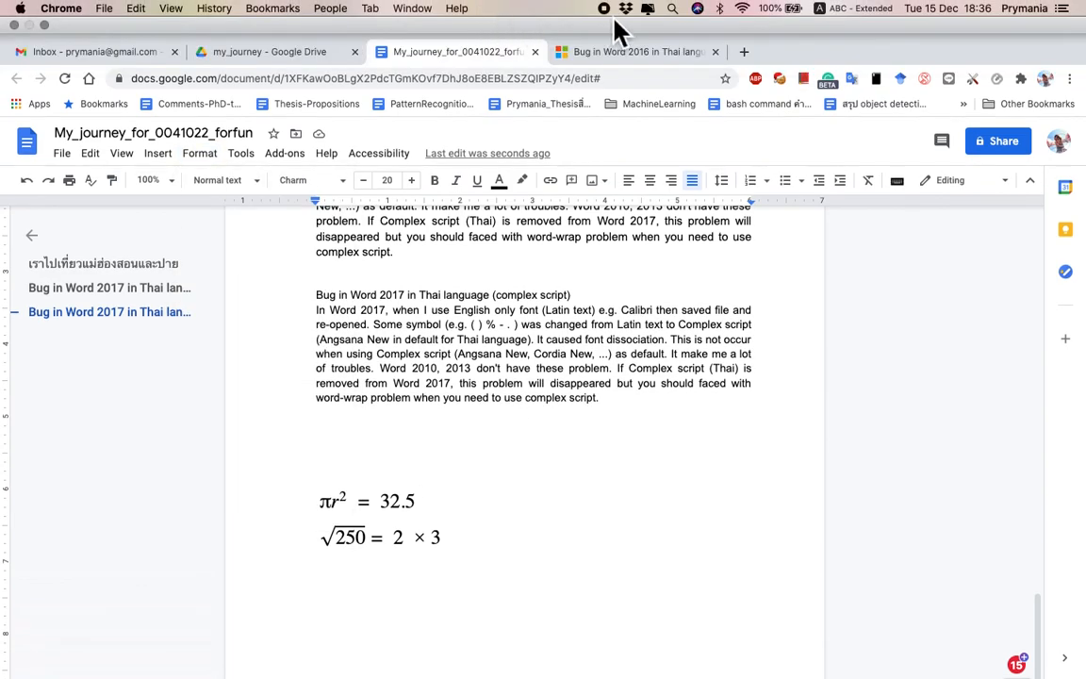